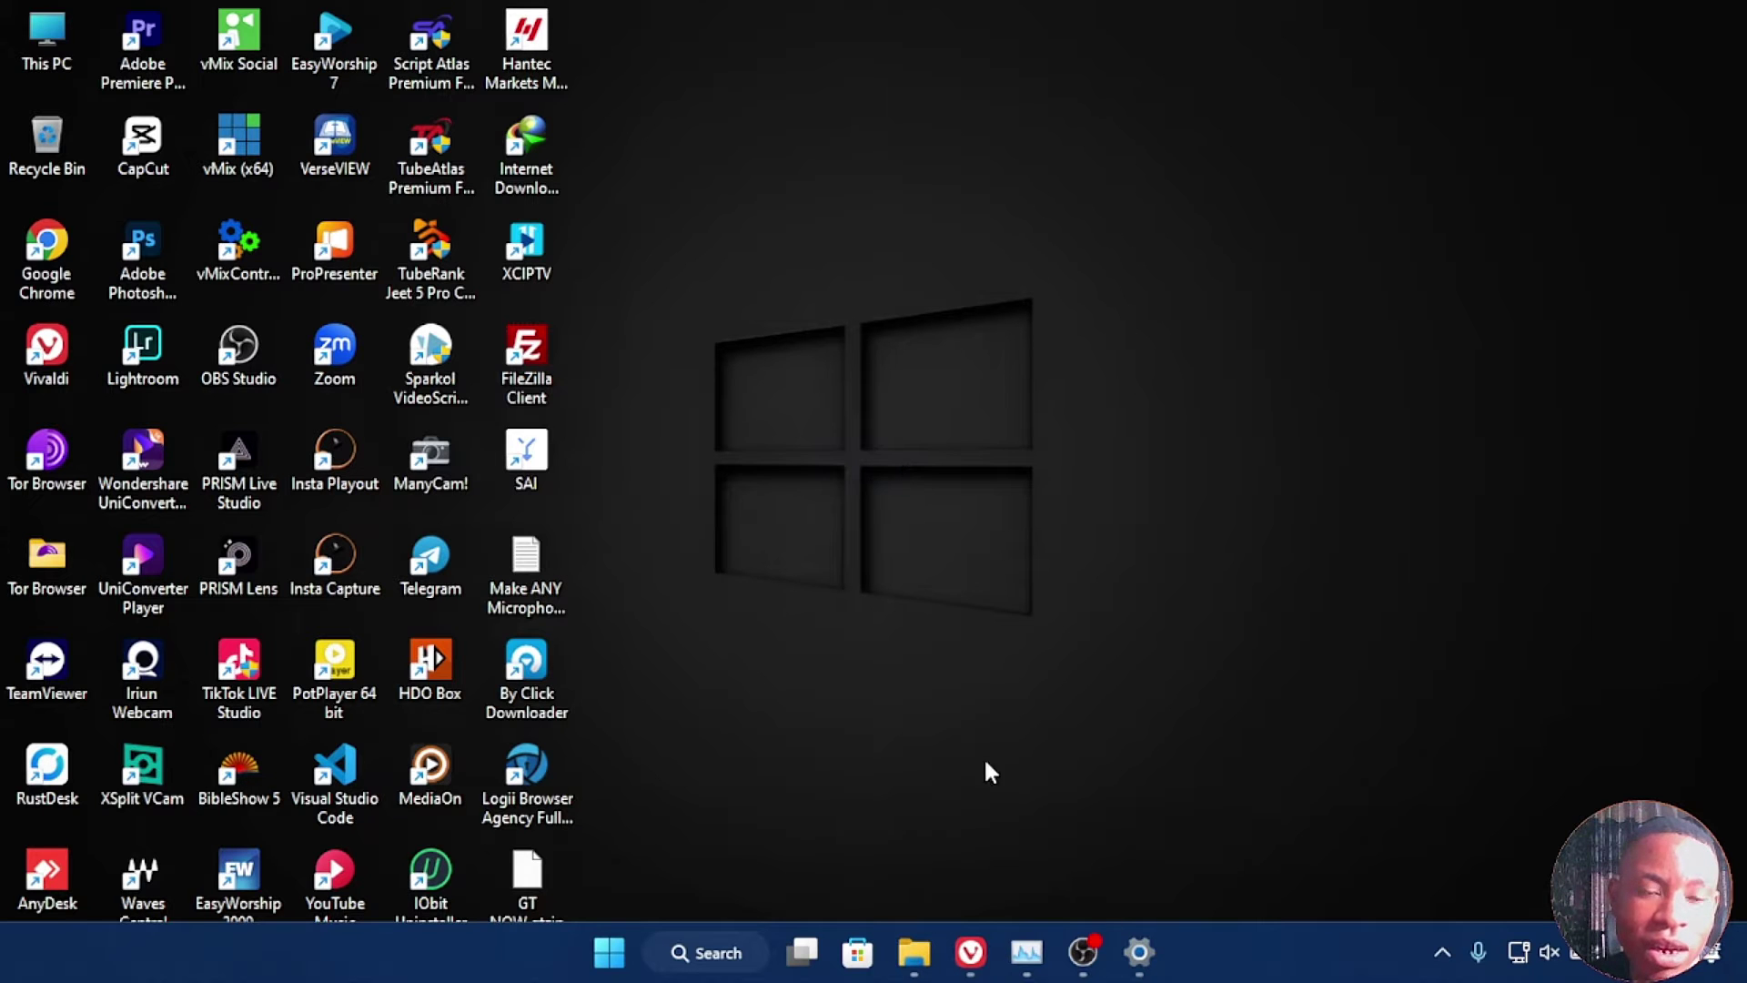
Step: Open Vivaldi and go to postermywall.com
click(971, 951)
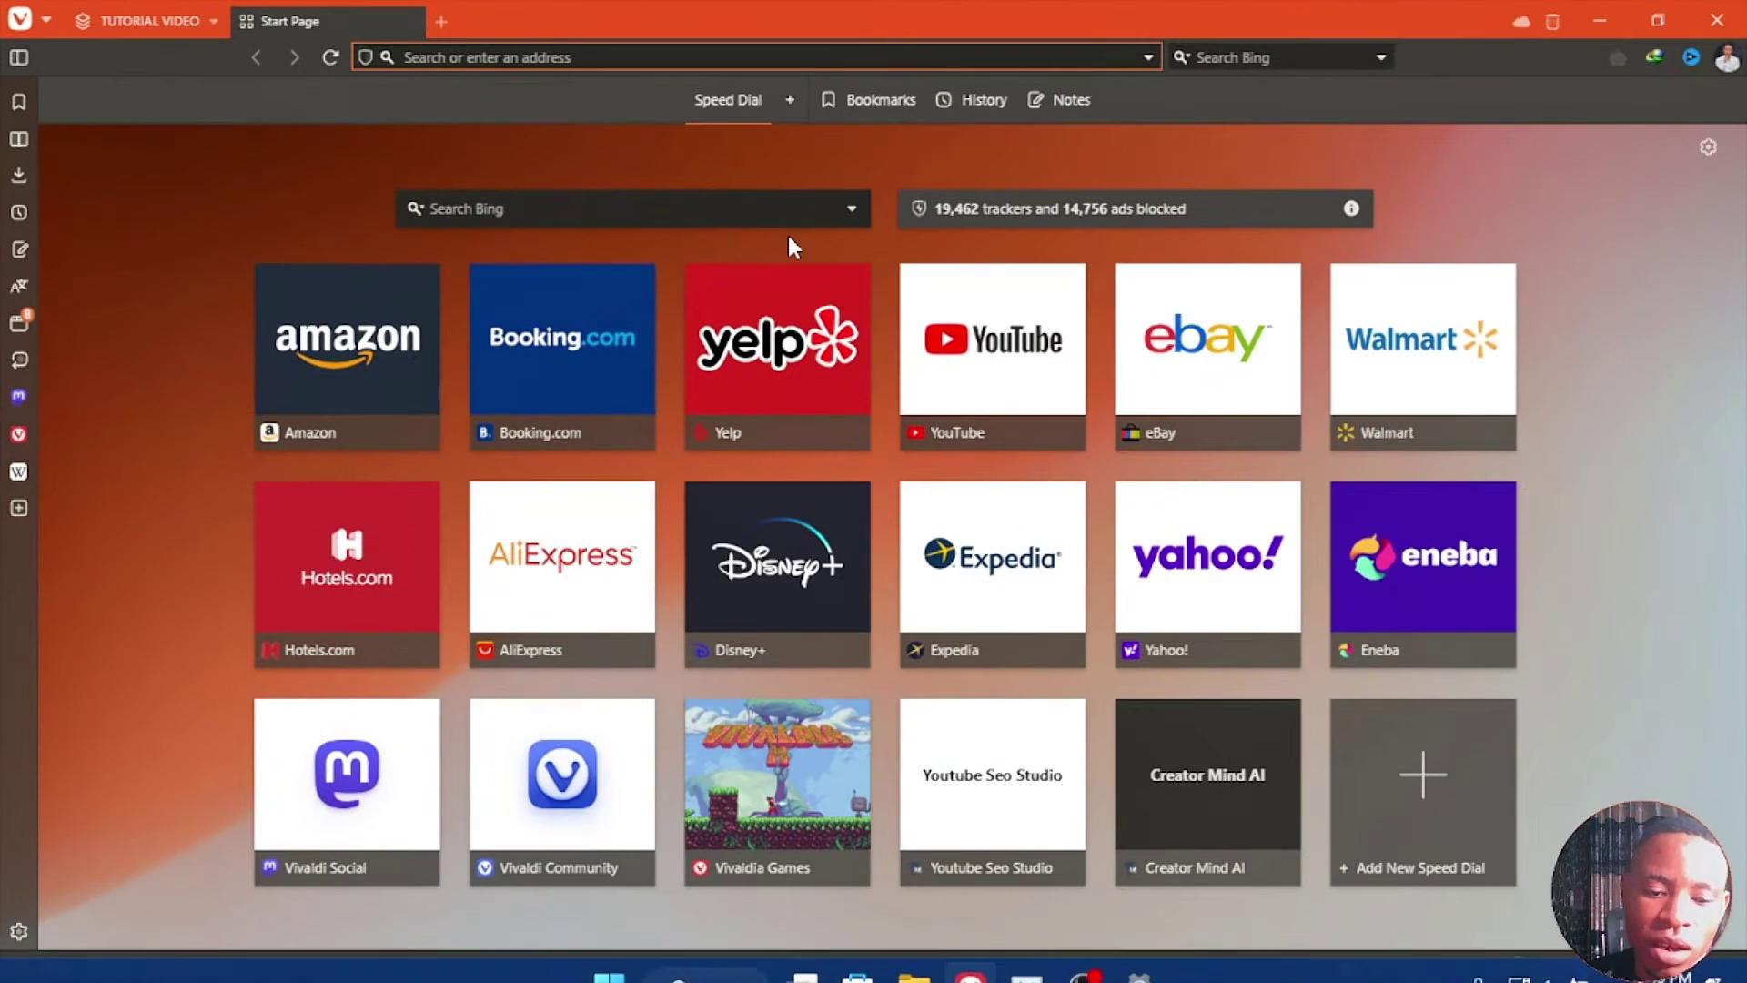
text(poster)
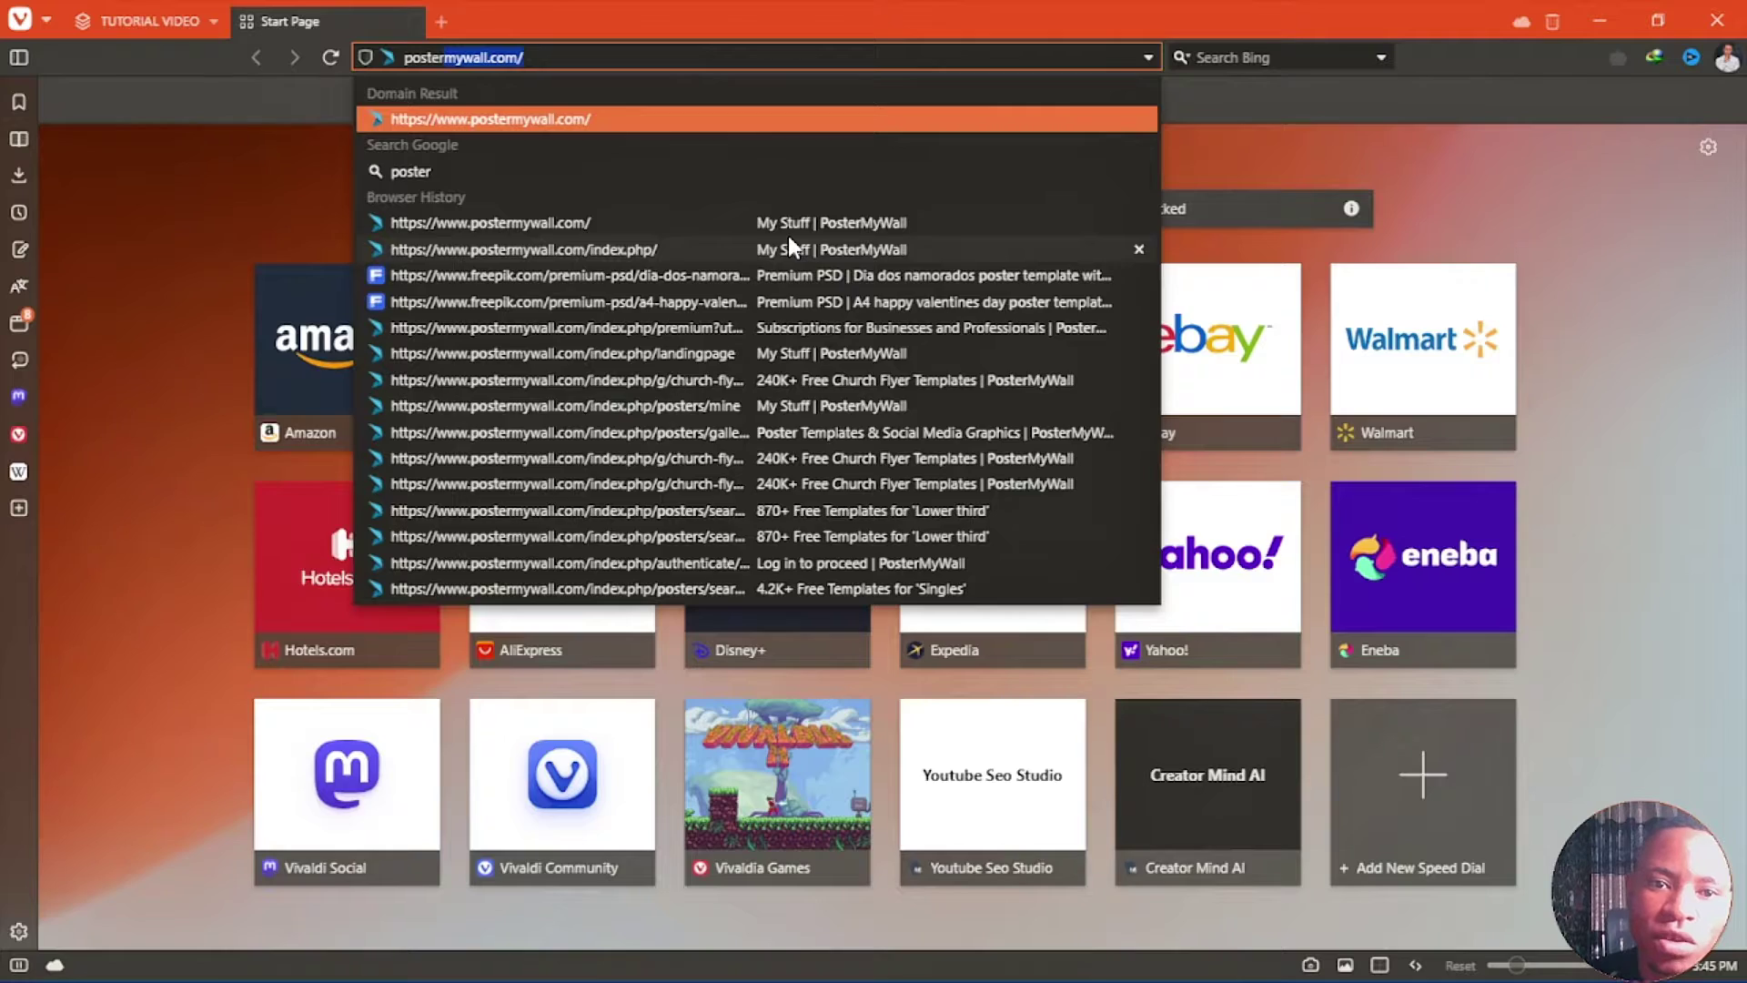
key(Return)
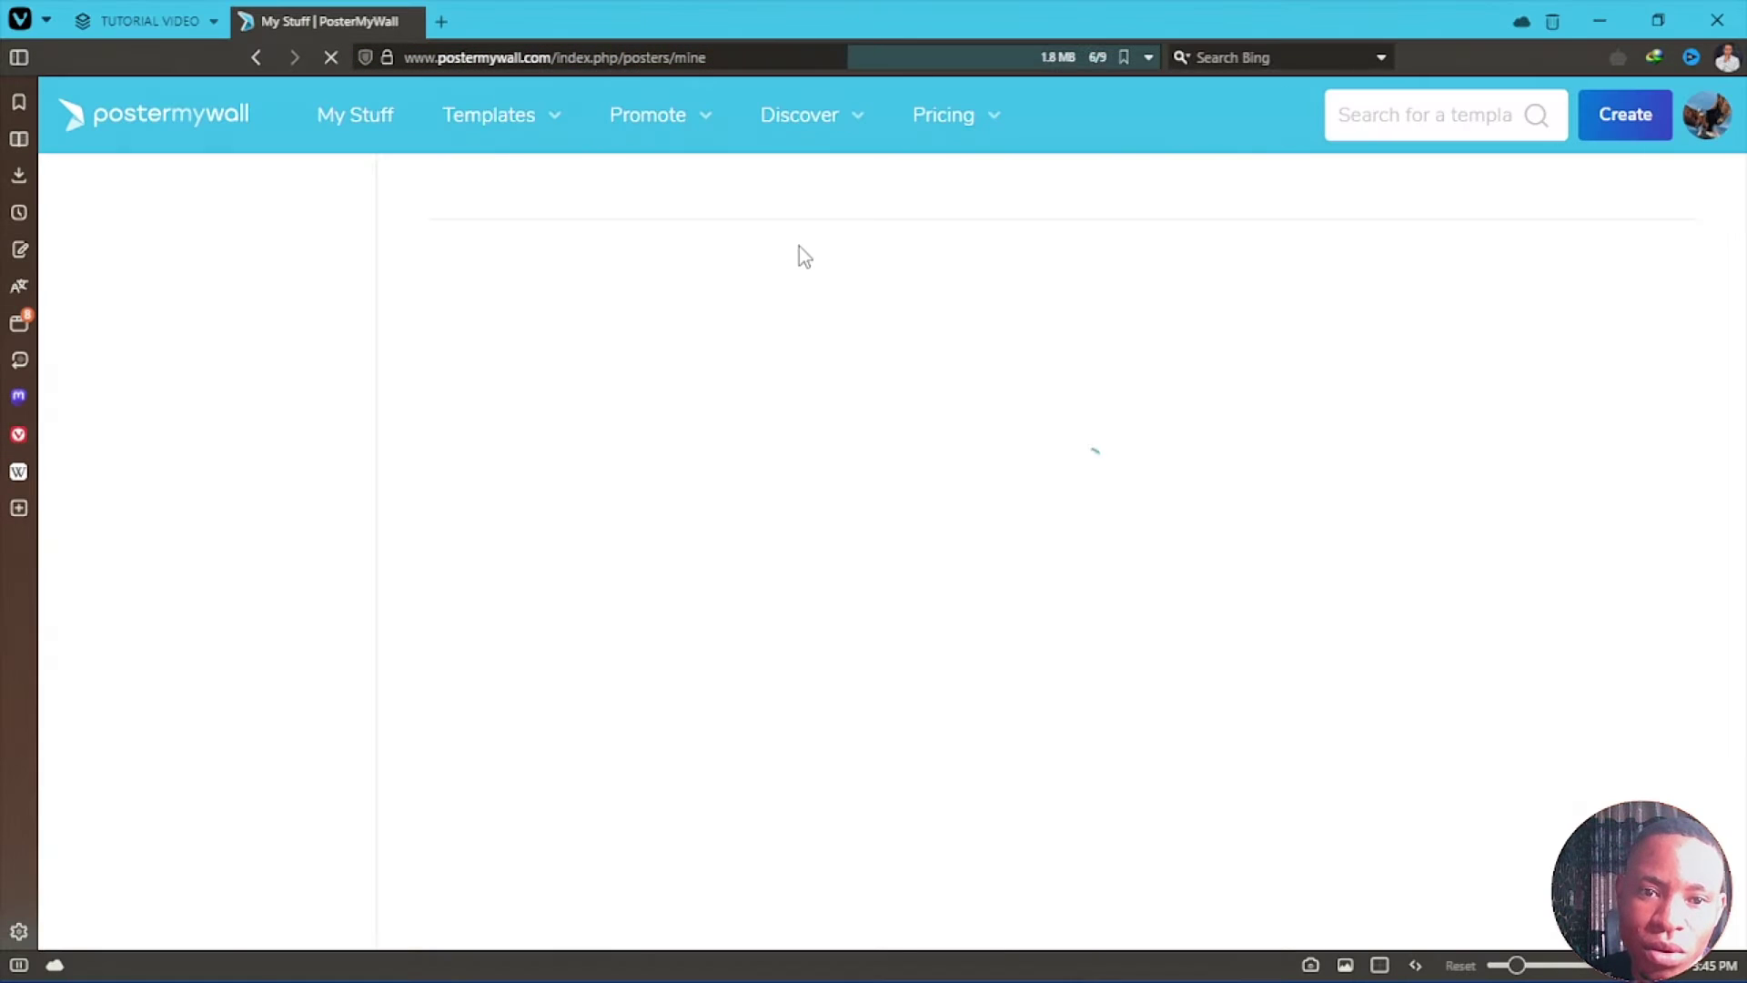
mouse_move(478, 118)
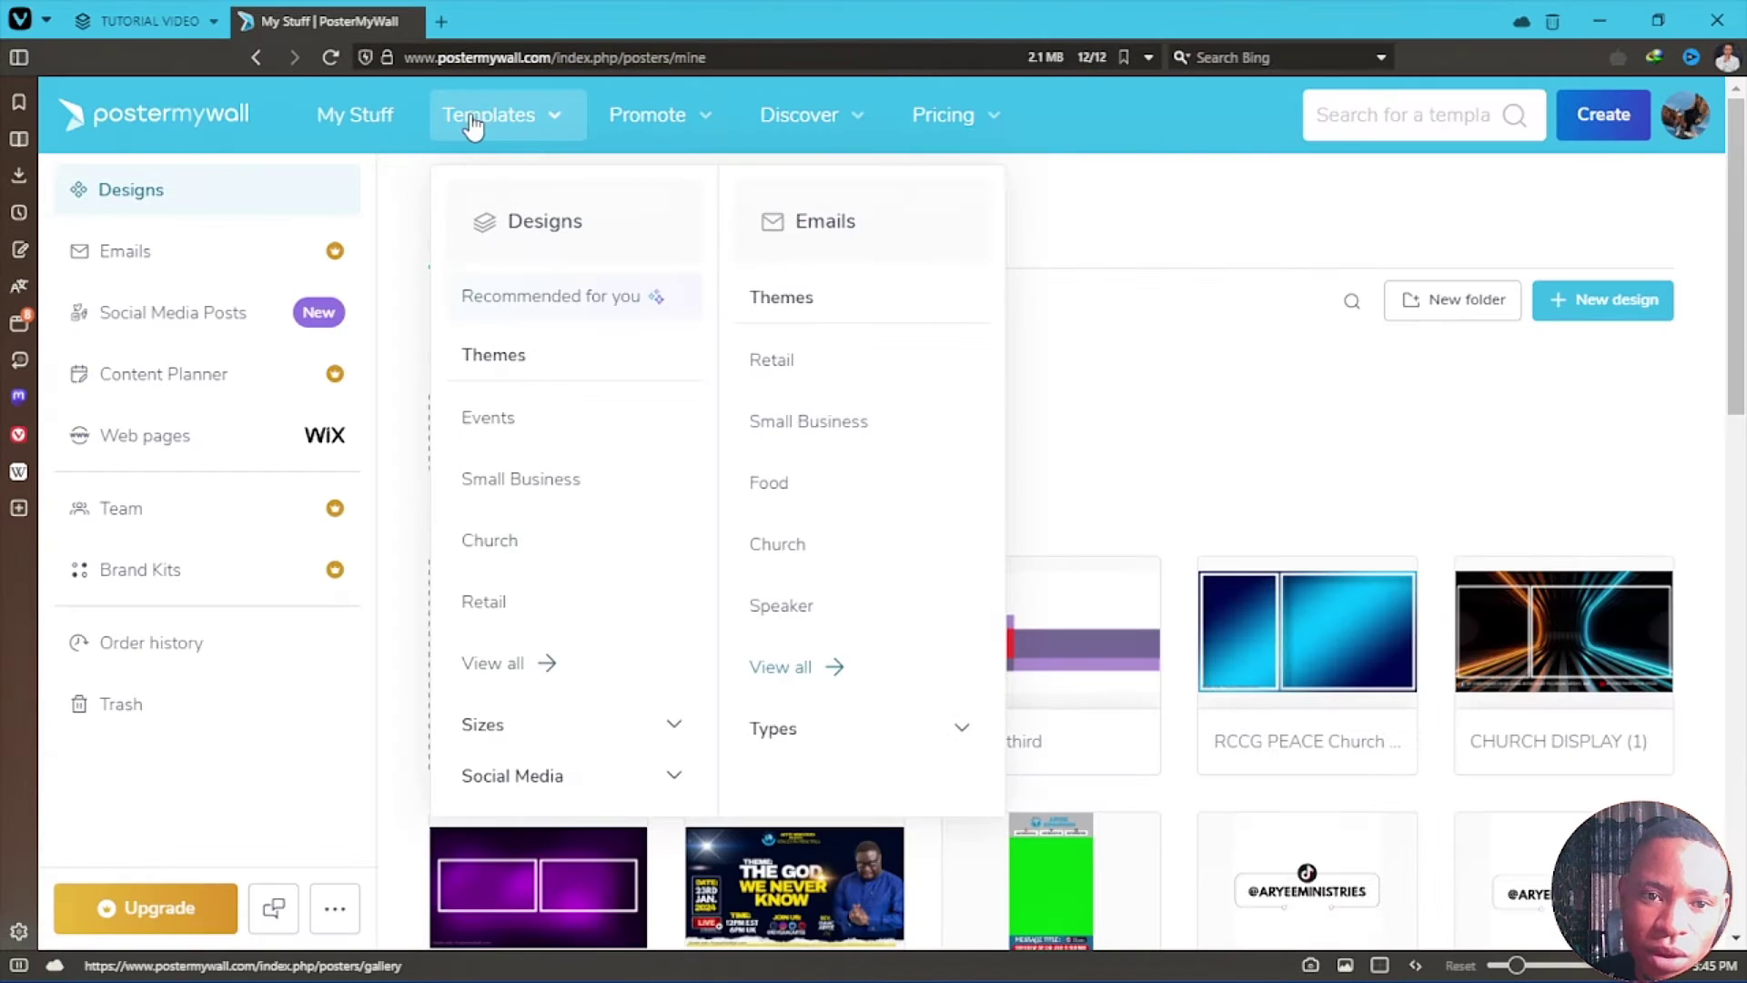
click(178, 127)
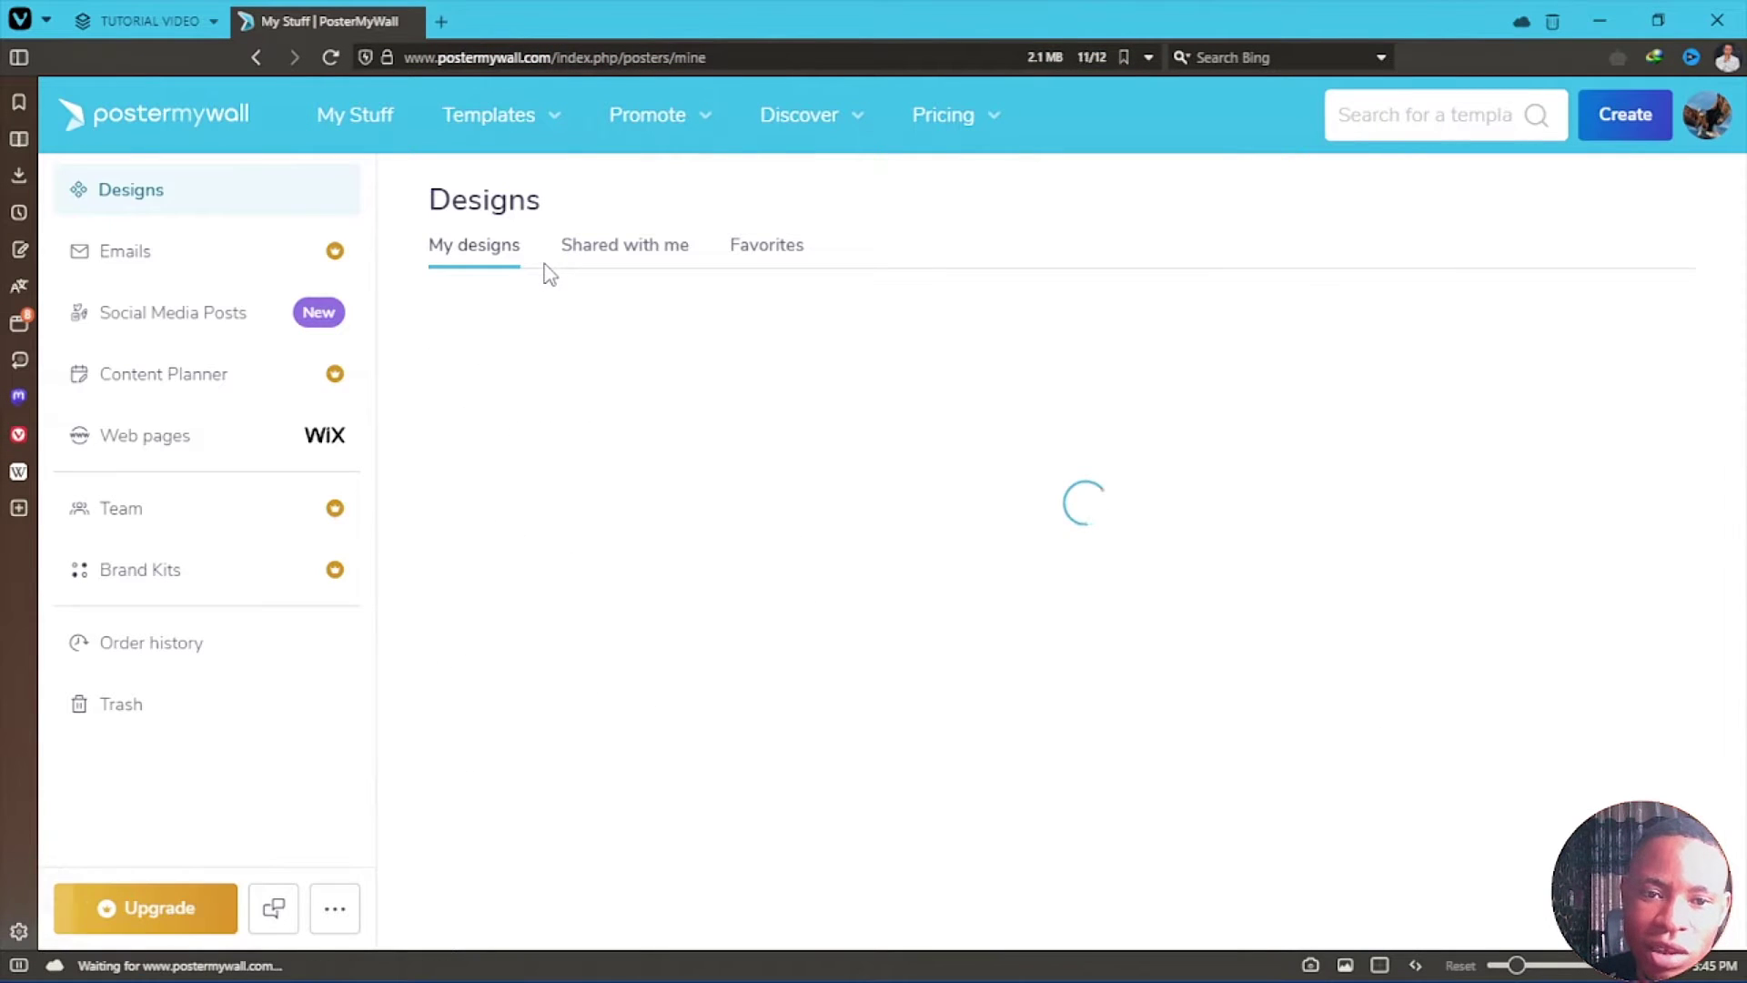
Step: Browse the Church flyer templates and preview the Church Conference template
click(476, 118)
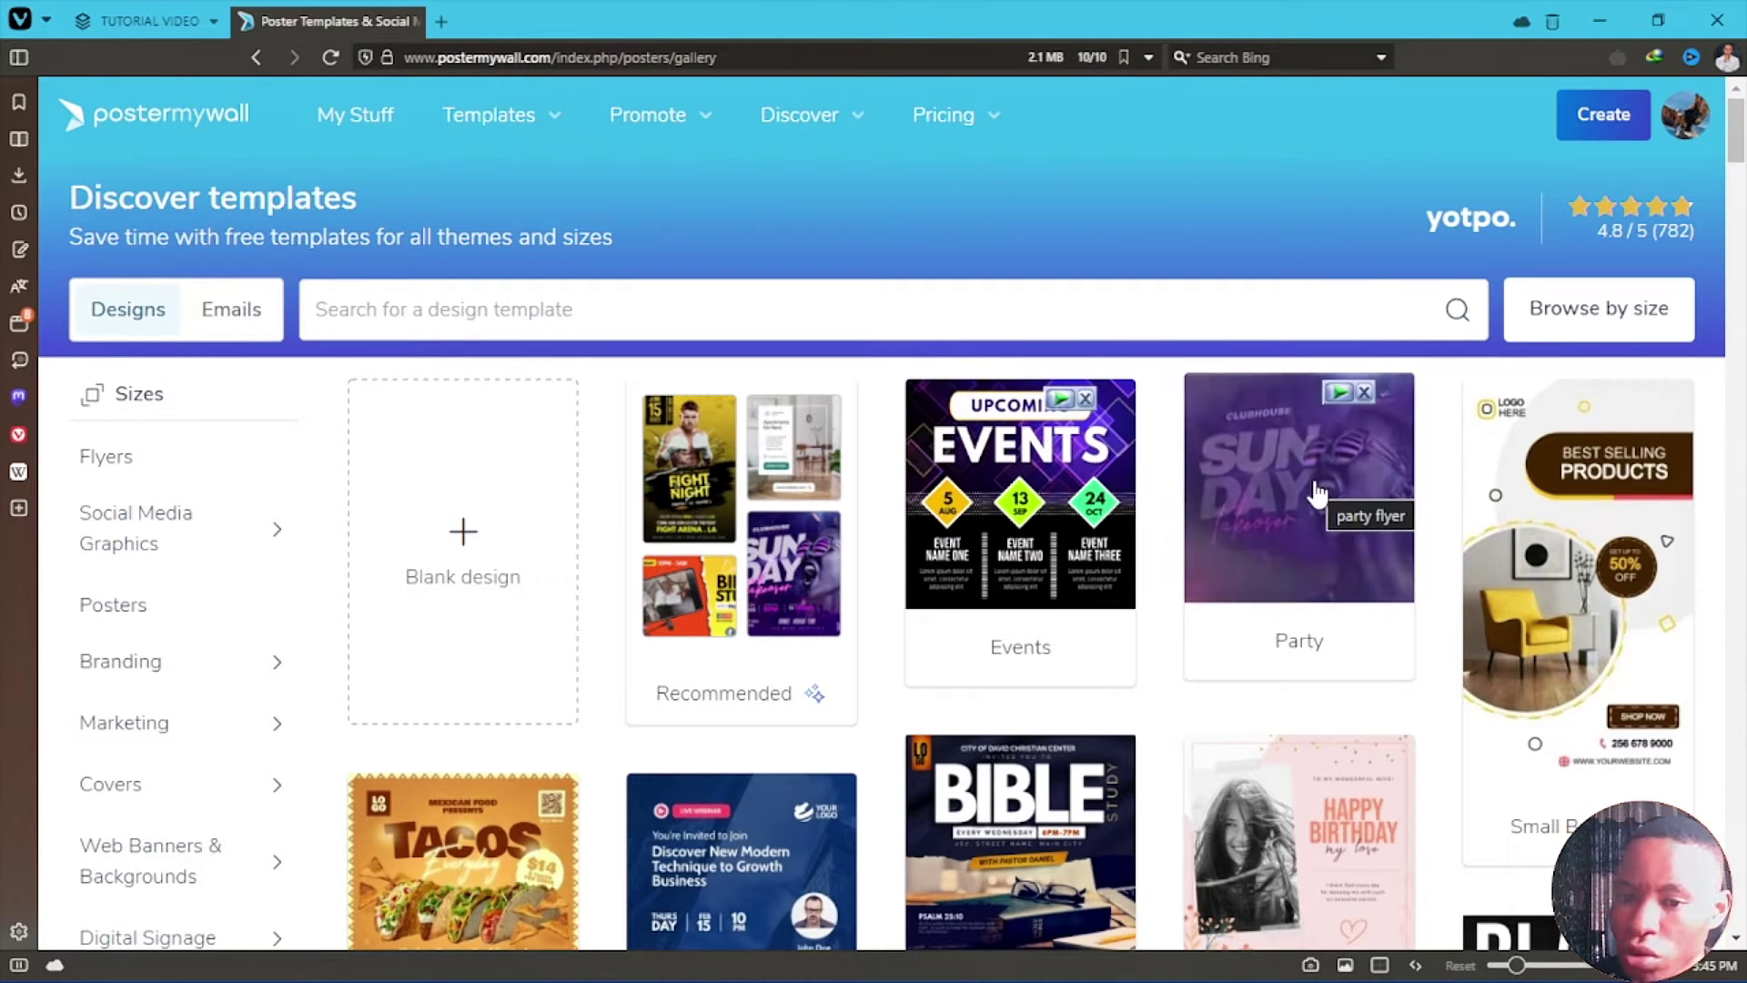
scroll(1319, 501, down, 3)
scroll(1320, 527, down, 4)
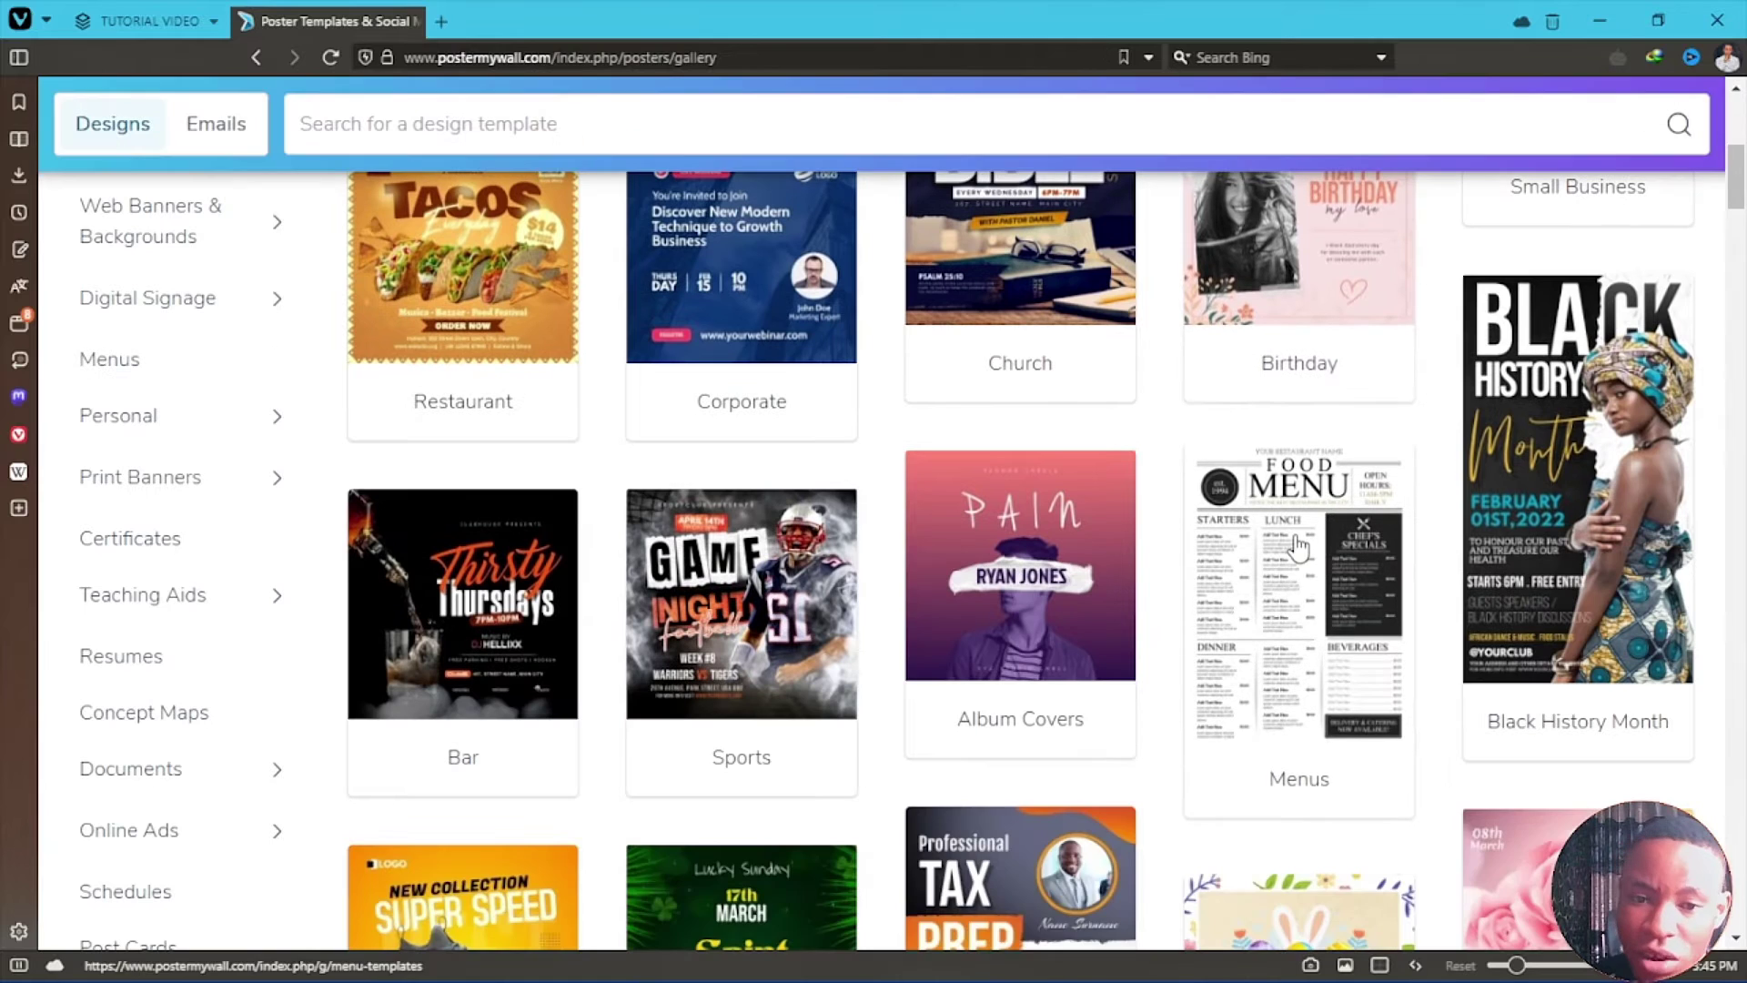
scroll(1299, 544, up, 4)
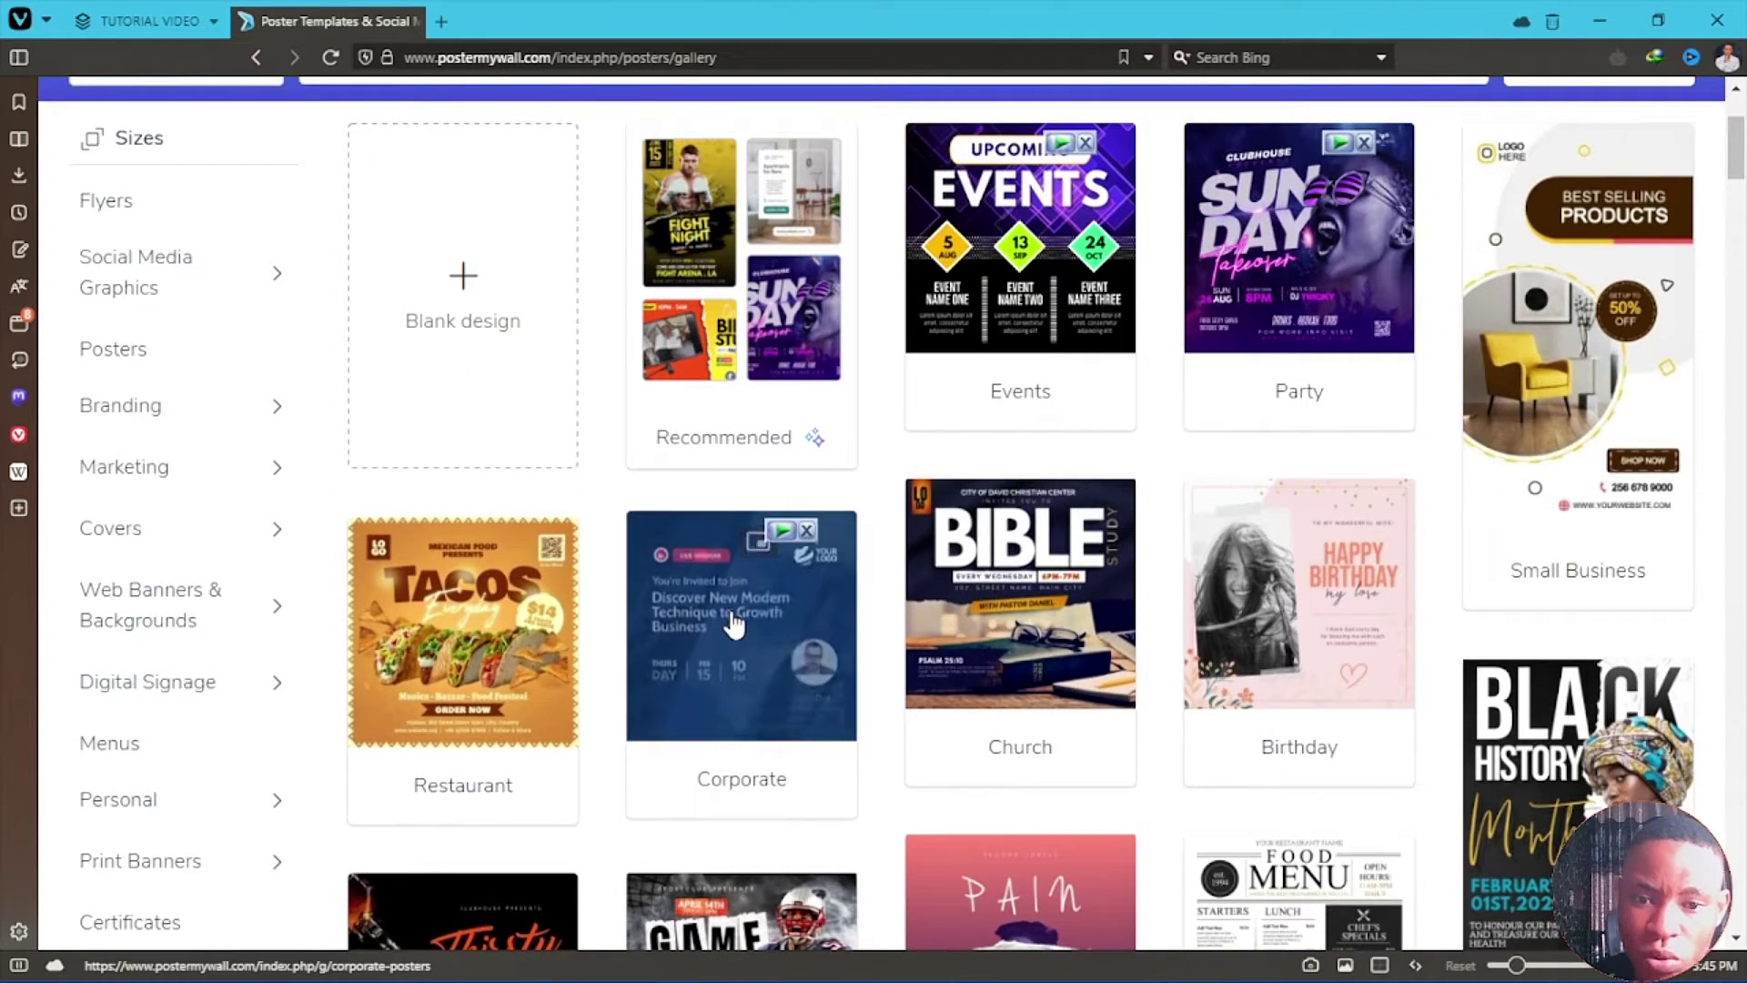
click(998, 596)
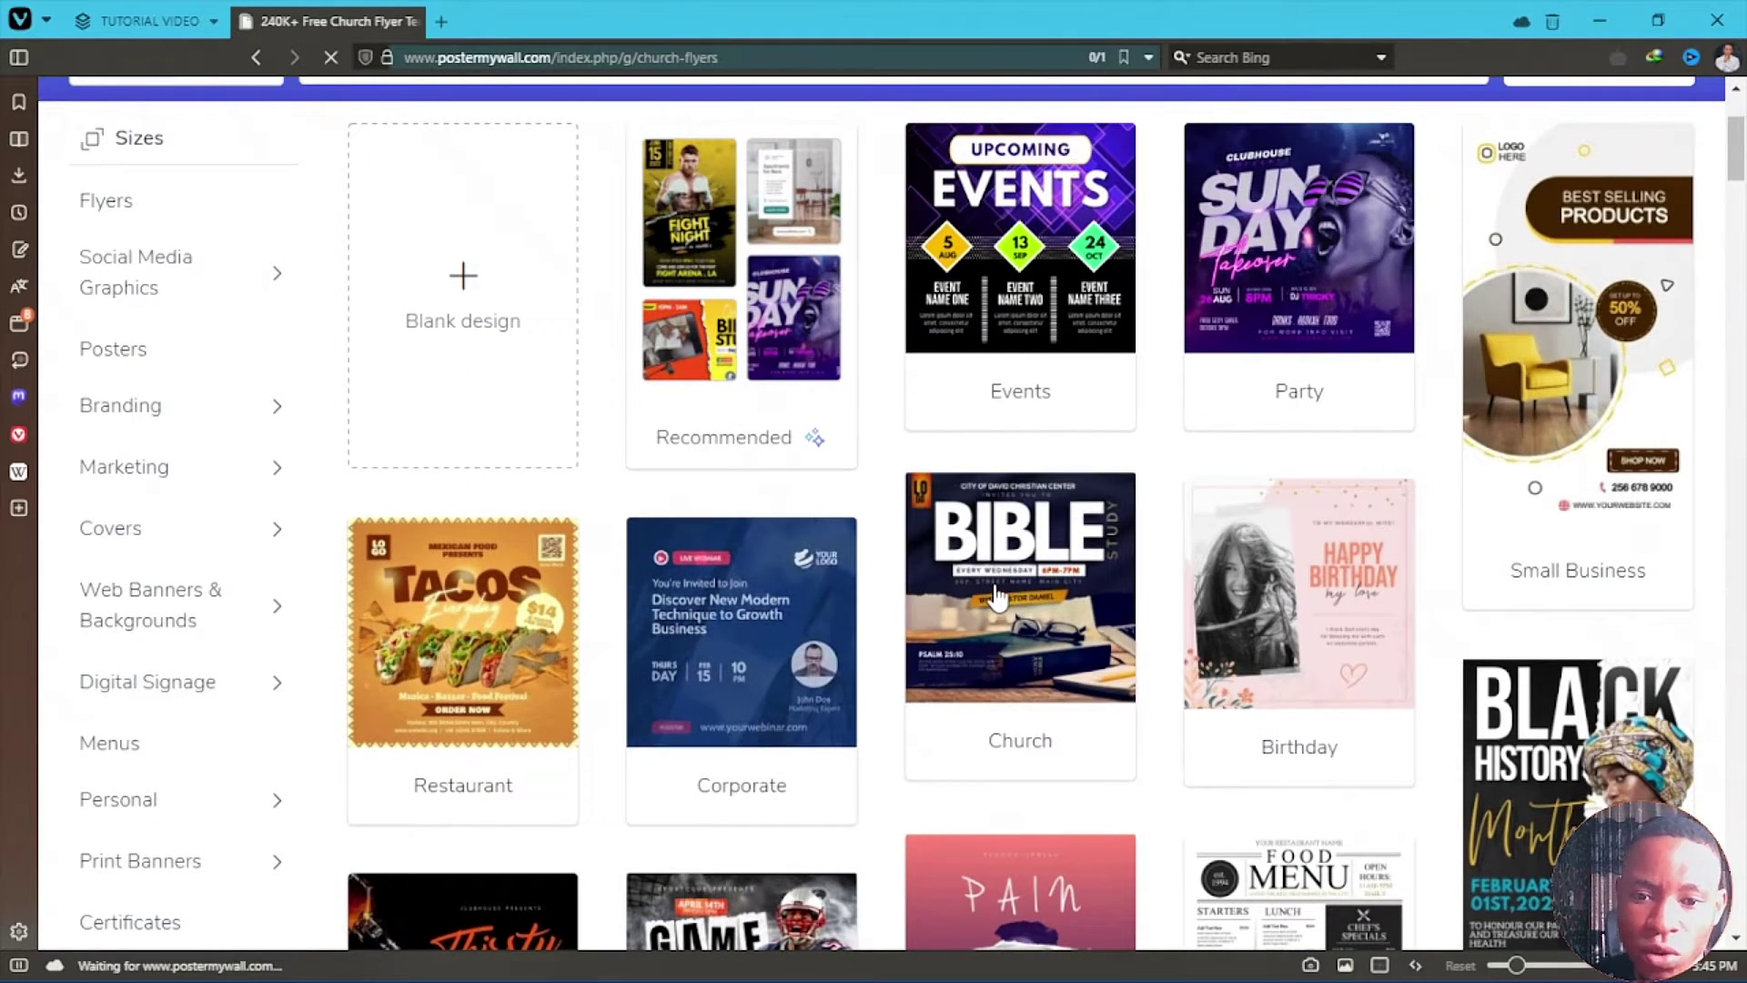
scroll(998, 596, down, 4)
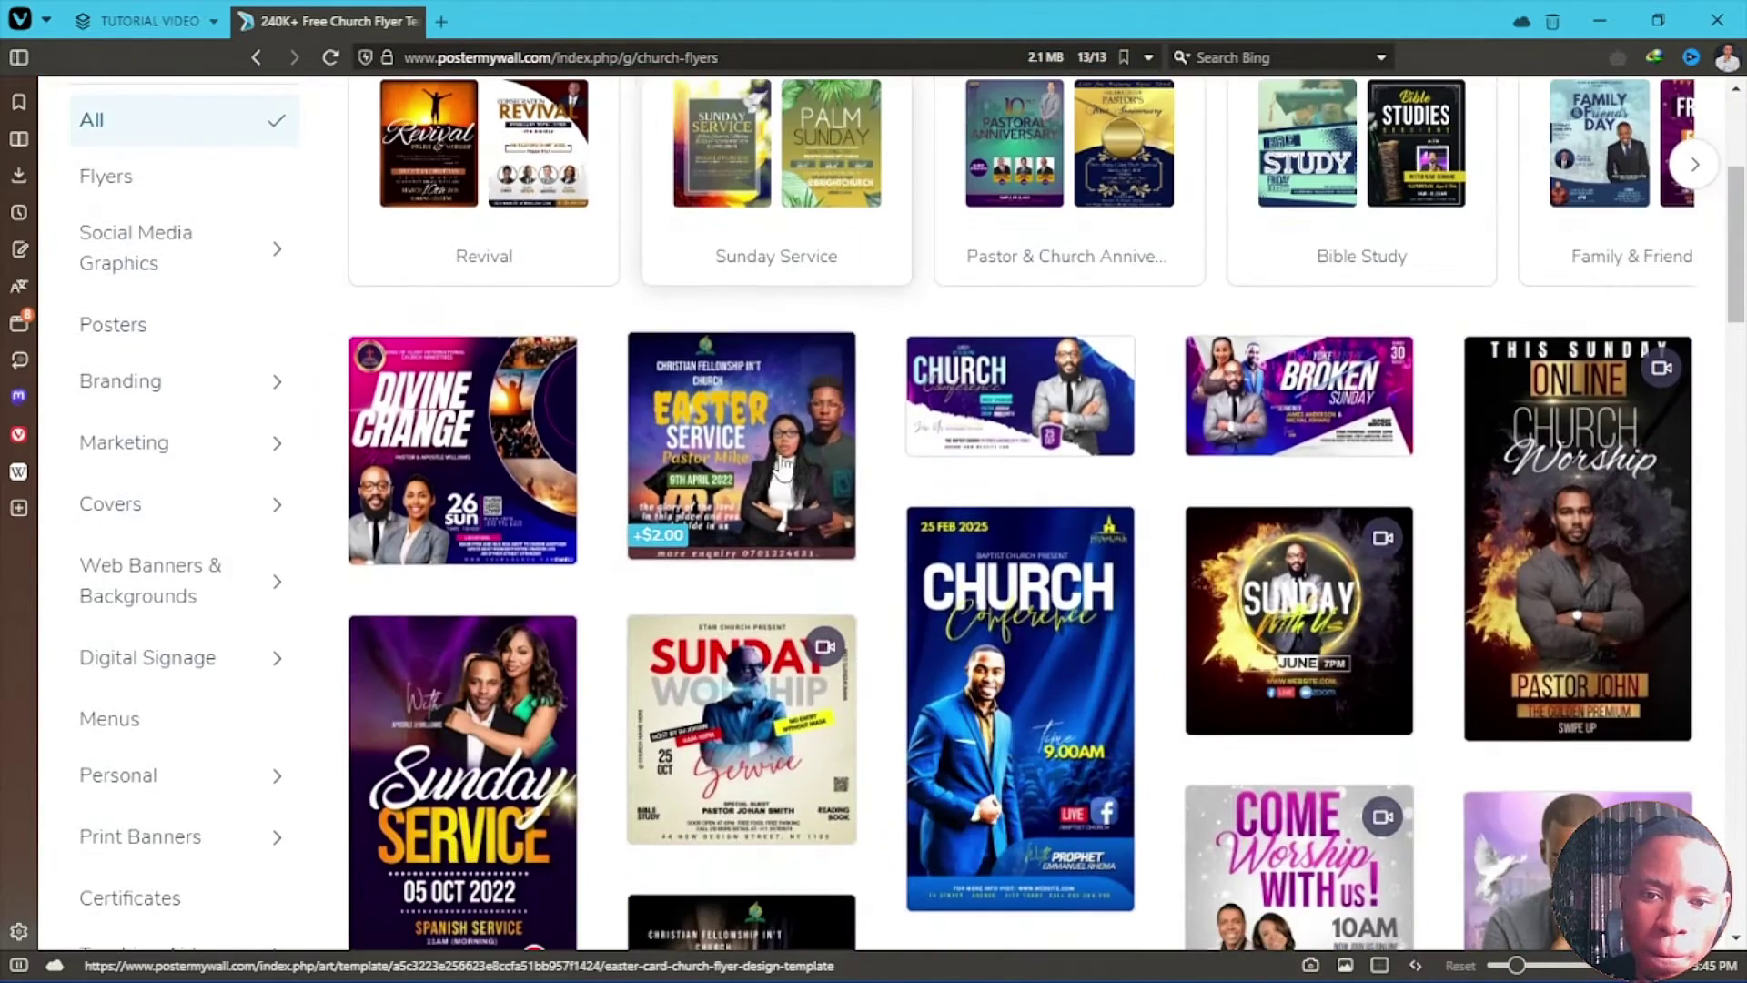
click(987, 392)
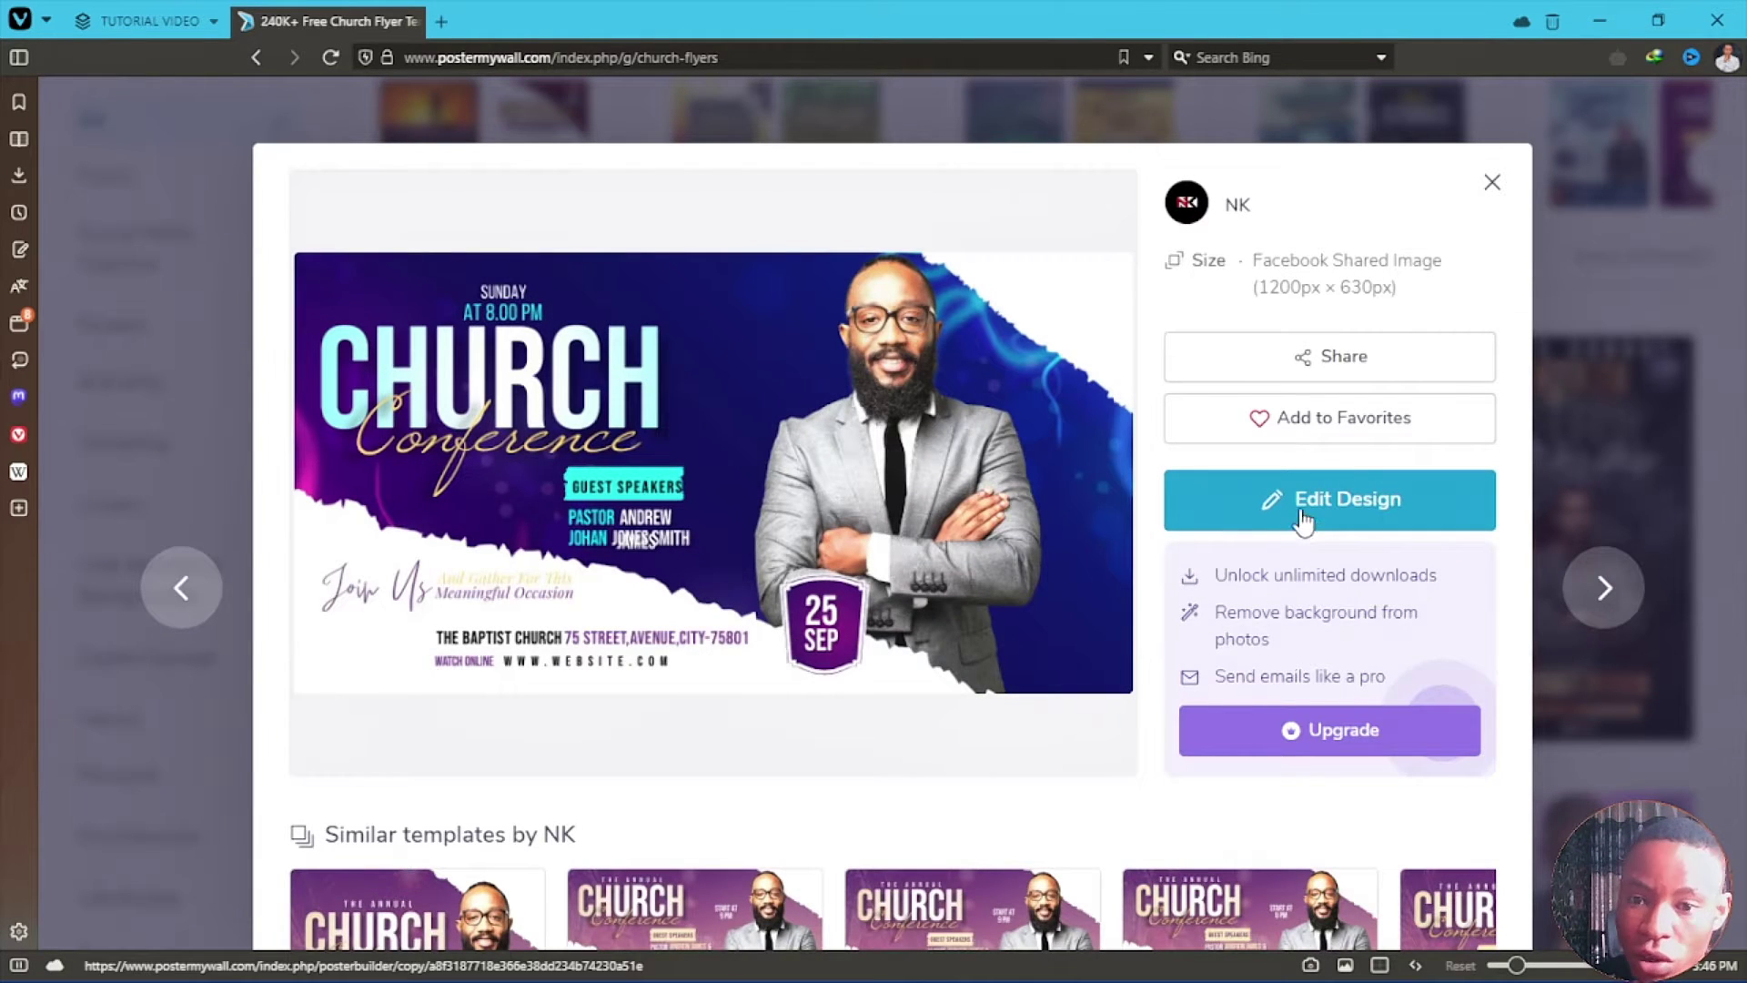
Step: Edit the design and delete the CHURCH, Conference, AT 8.00 PM, SUNDAY and GUEST SPEAKERS texts
click(1306, 514)
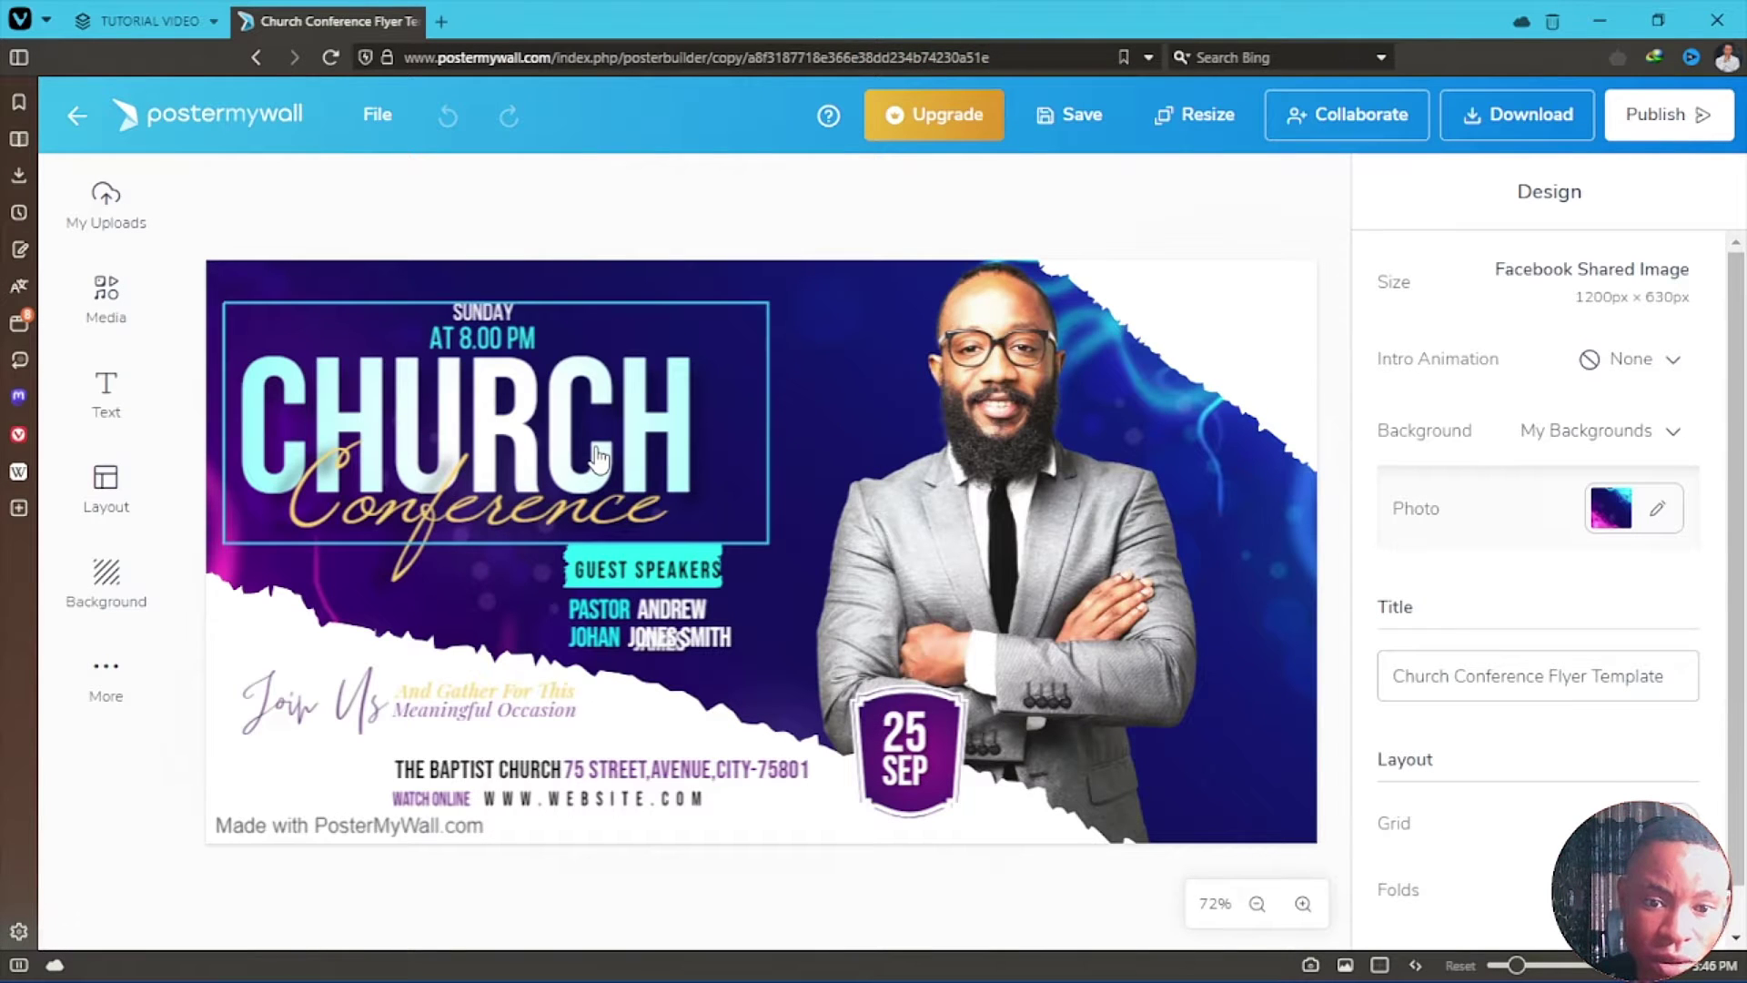
click(596, 459)
key(Delete)
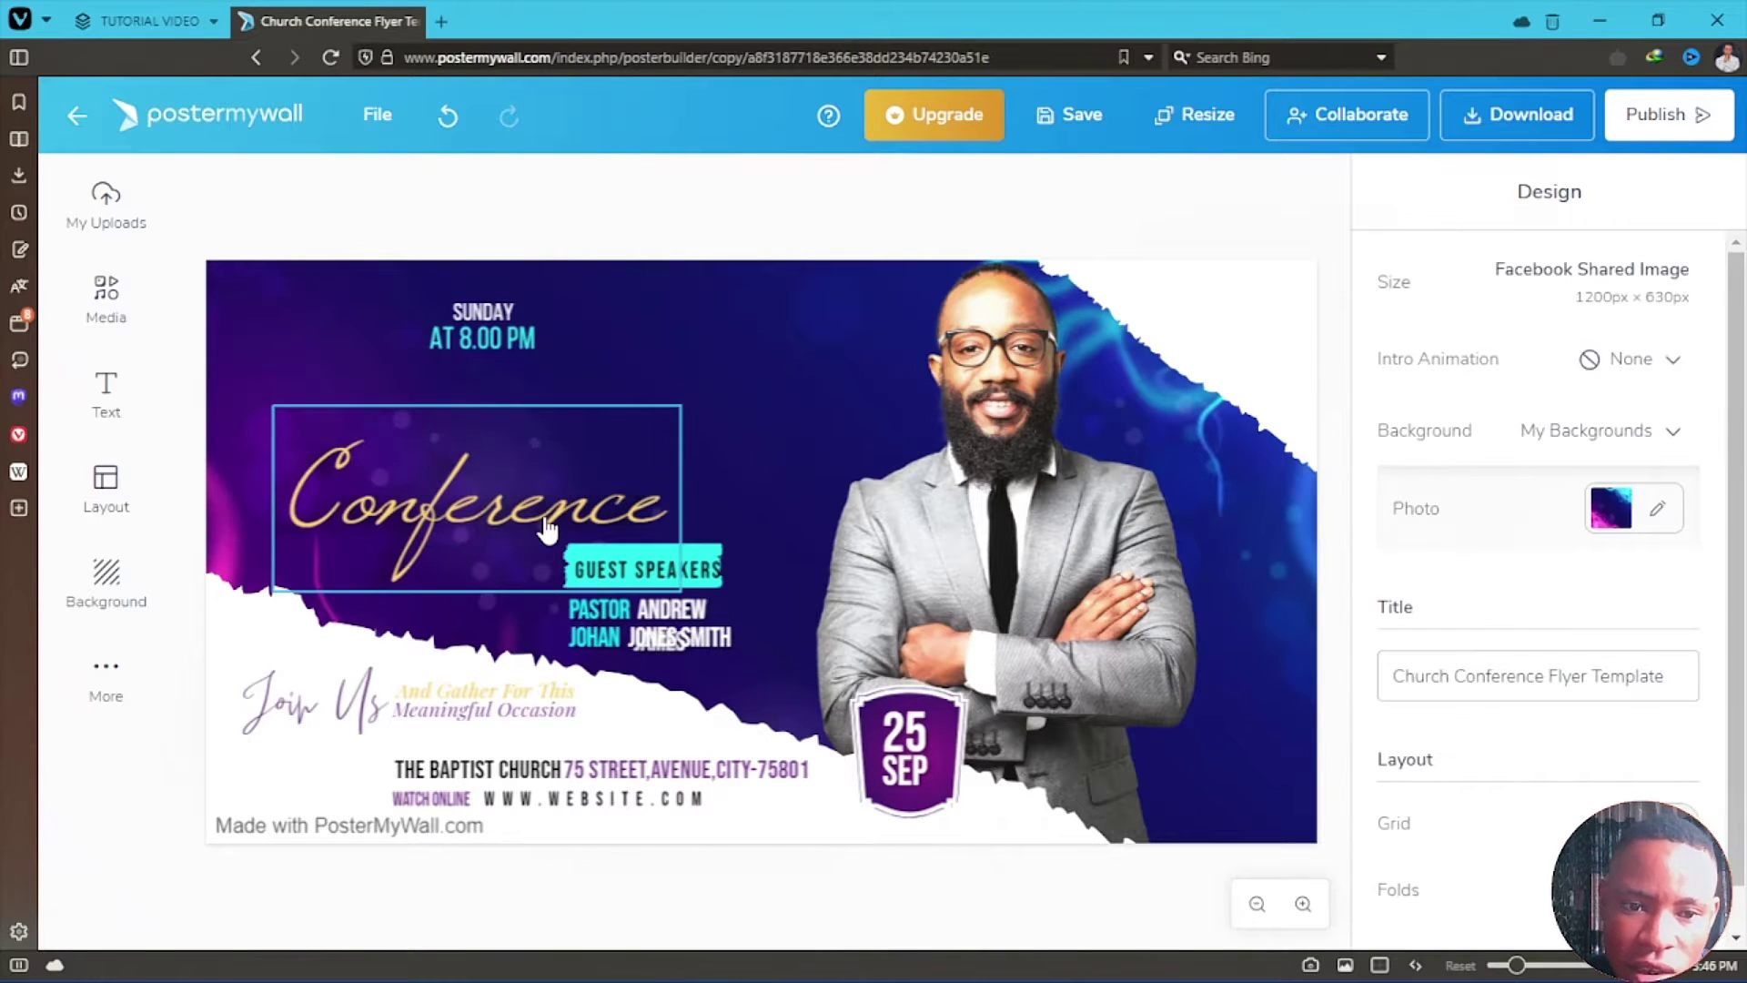
click(507, 461)
key(Delete)
click(480, 346)
key(Delete)
click(486, 318)
key(Delete)
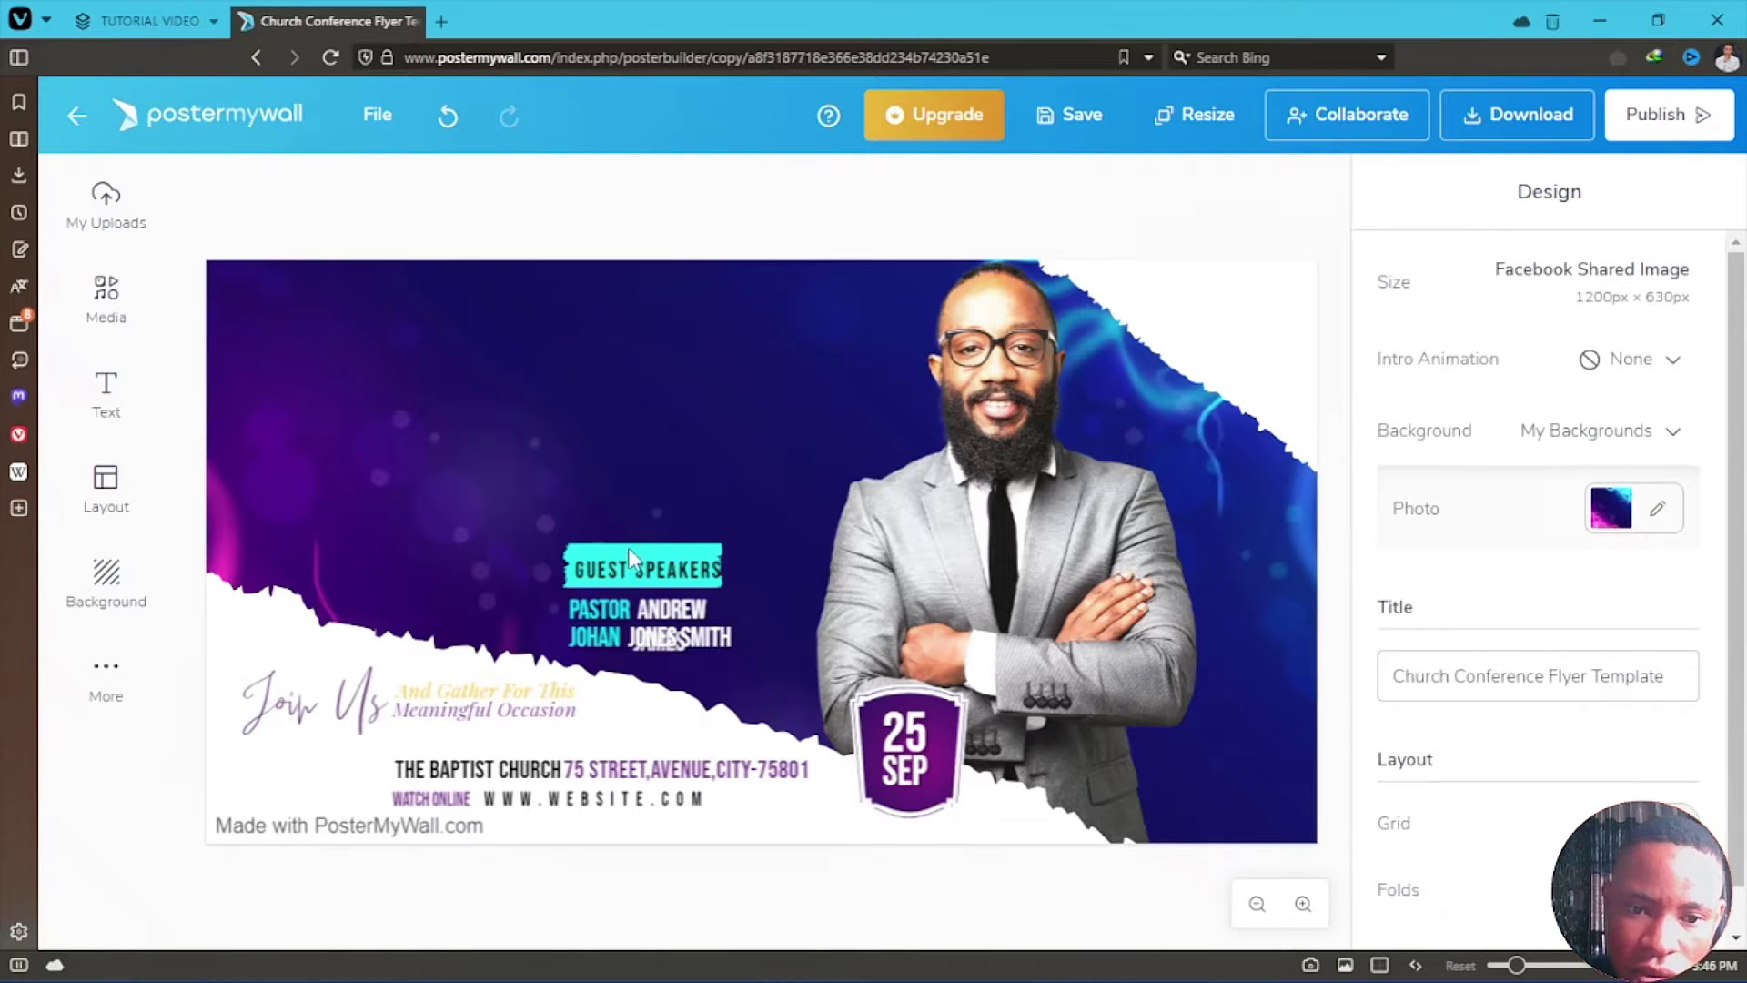
click(644, 570)
key(Delete)
Step: Delete the pastor names and all remaining elements, then set the background to Transparent
click(637, 628)
click(662, 648)
key(Delete)
click(660, 637)
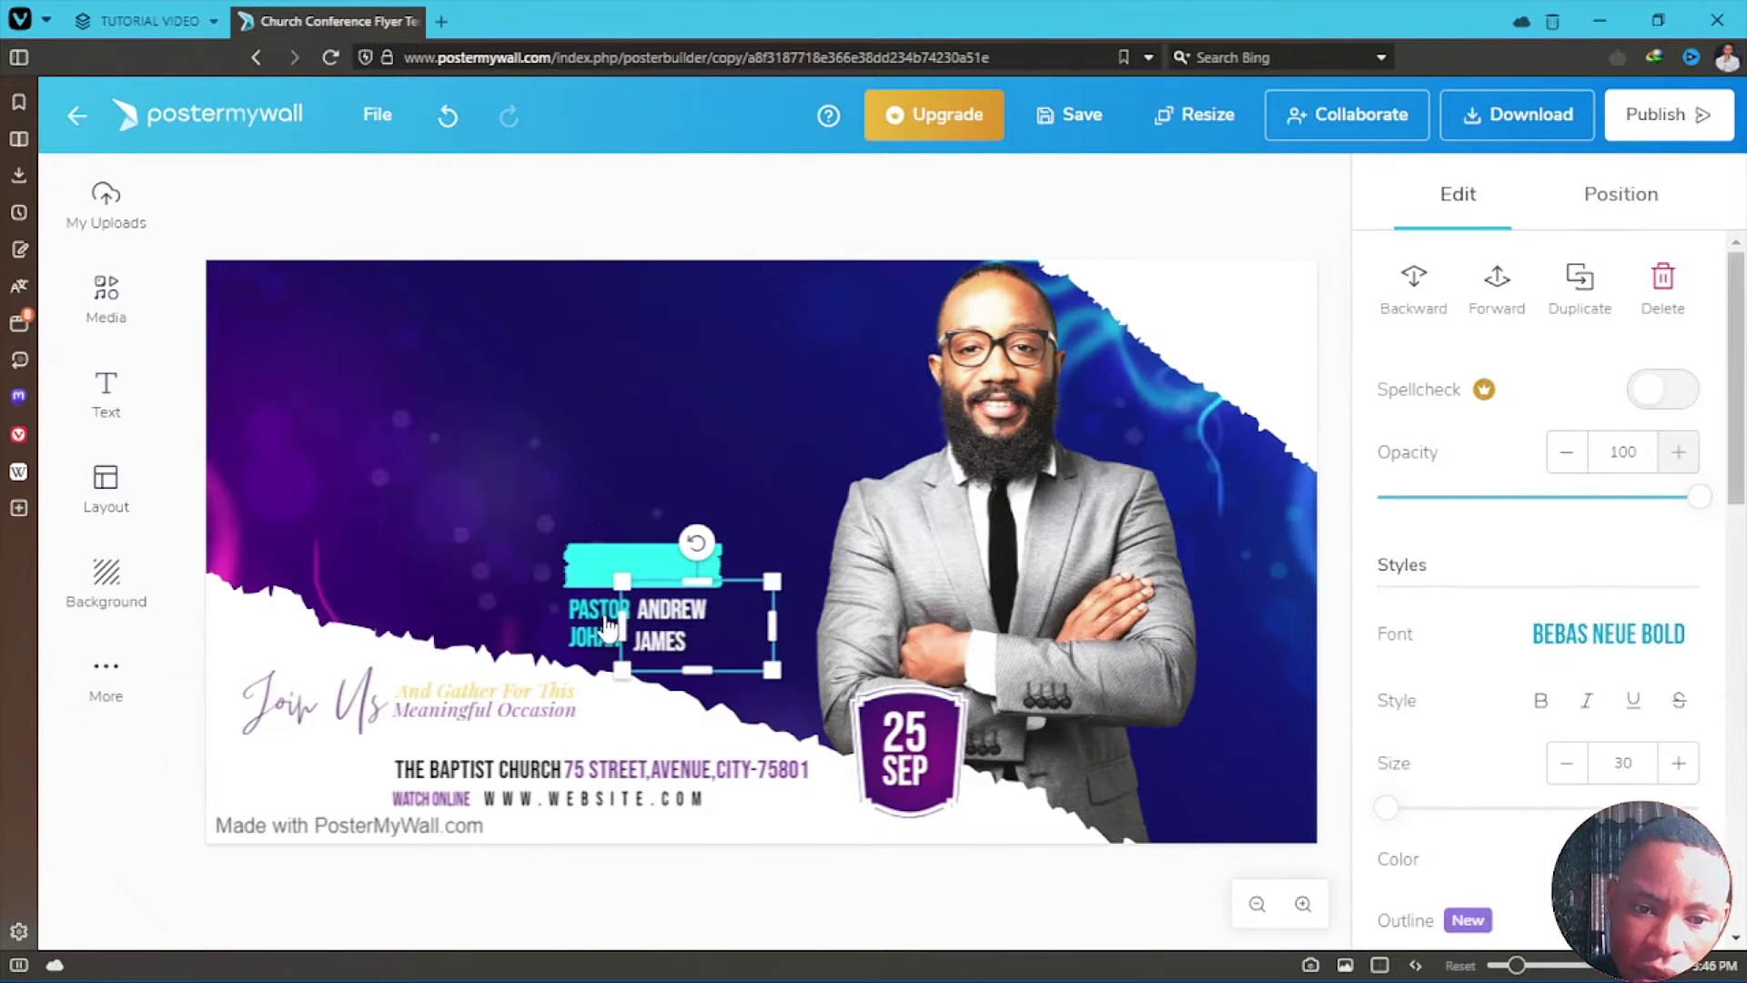
key(Delete)
click(609, 634)
key(Delete)
click(656, 564)
key(ctrl+a)
key(Delete)
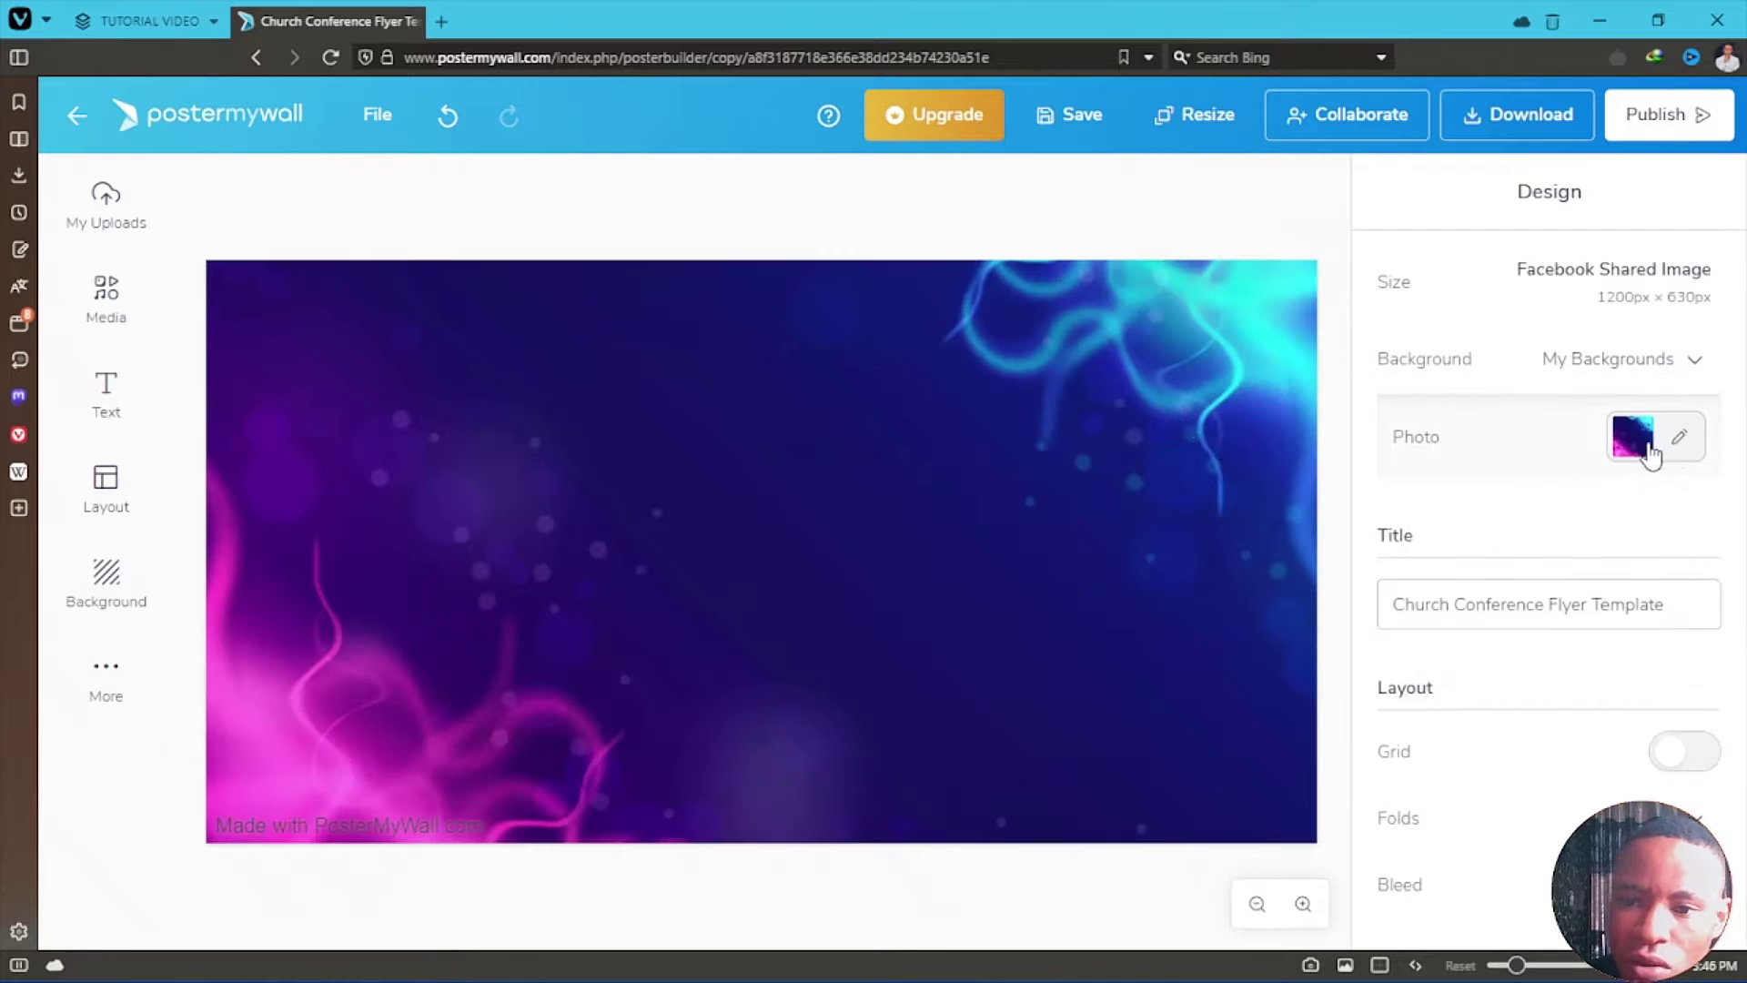
click(1656, 369)
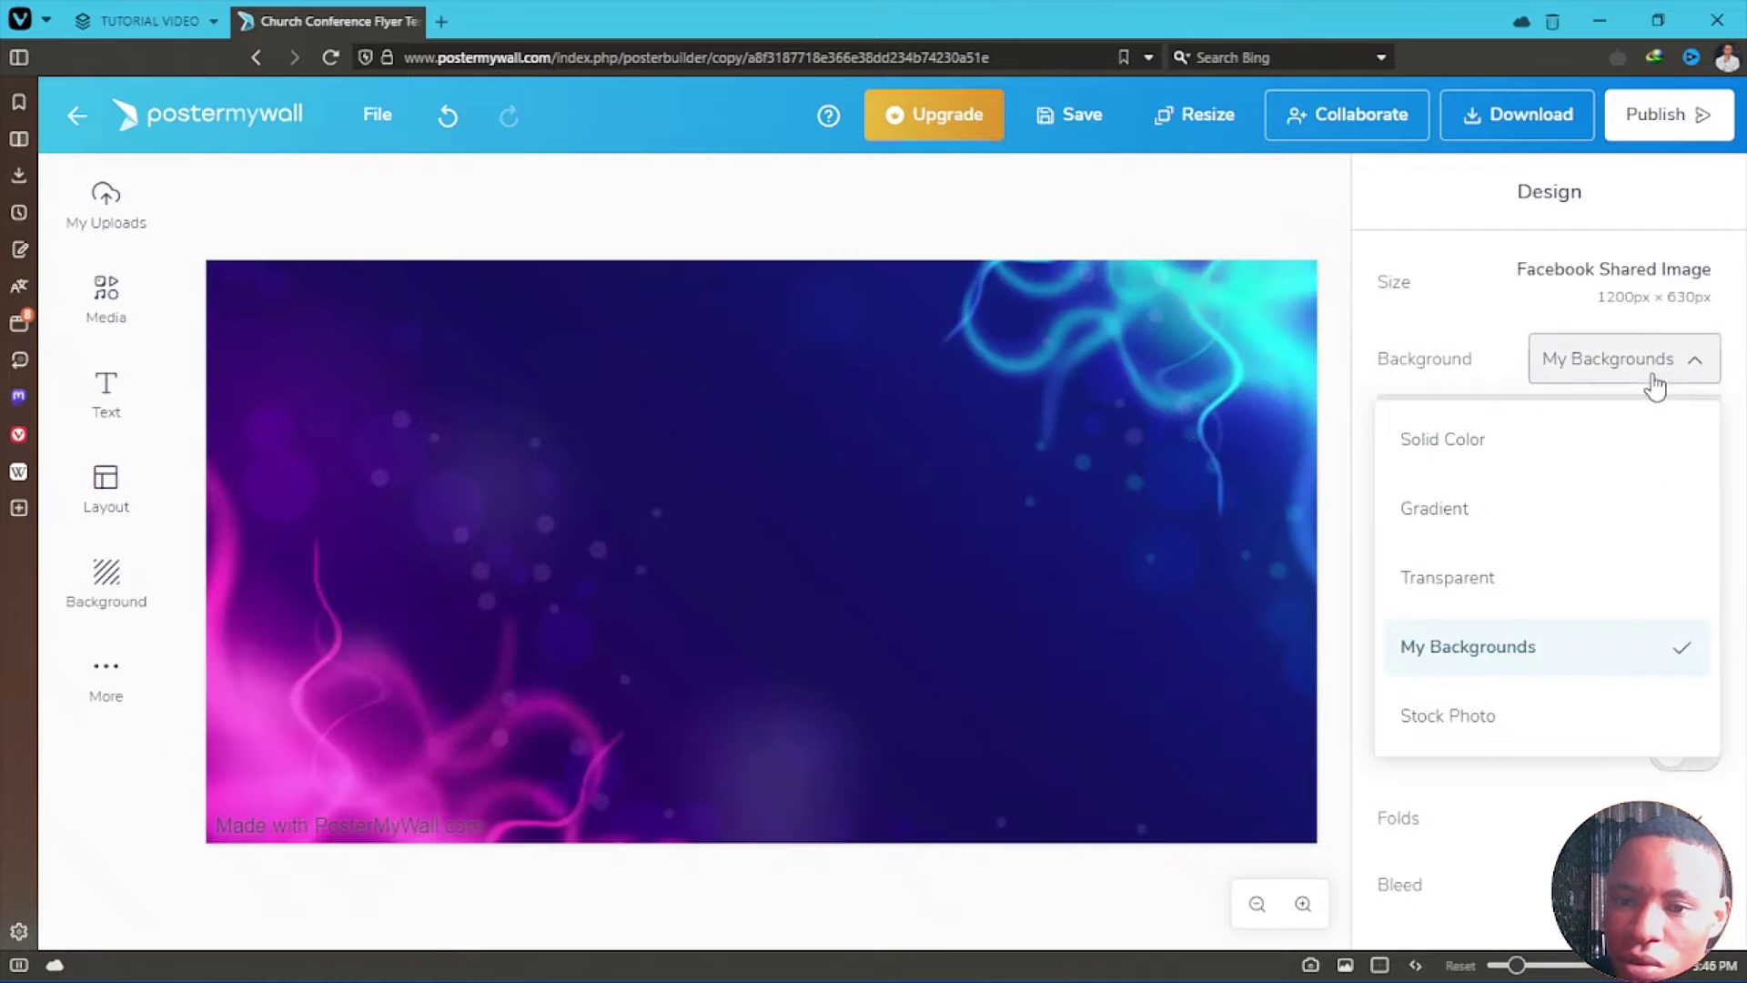
click(1452, 577)
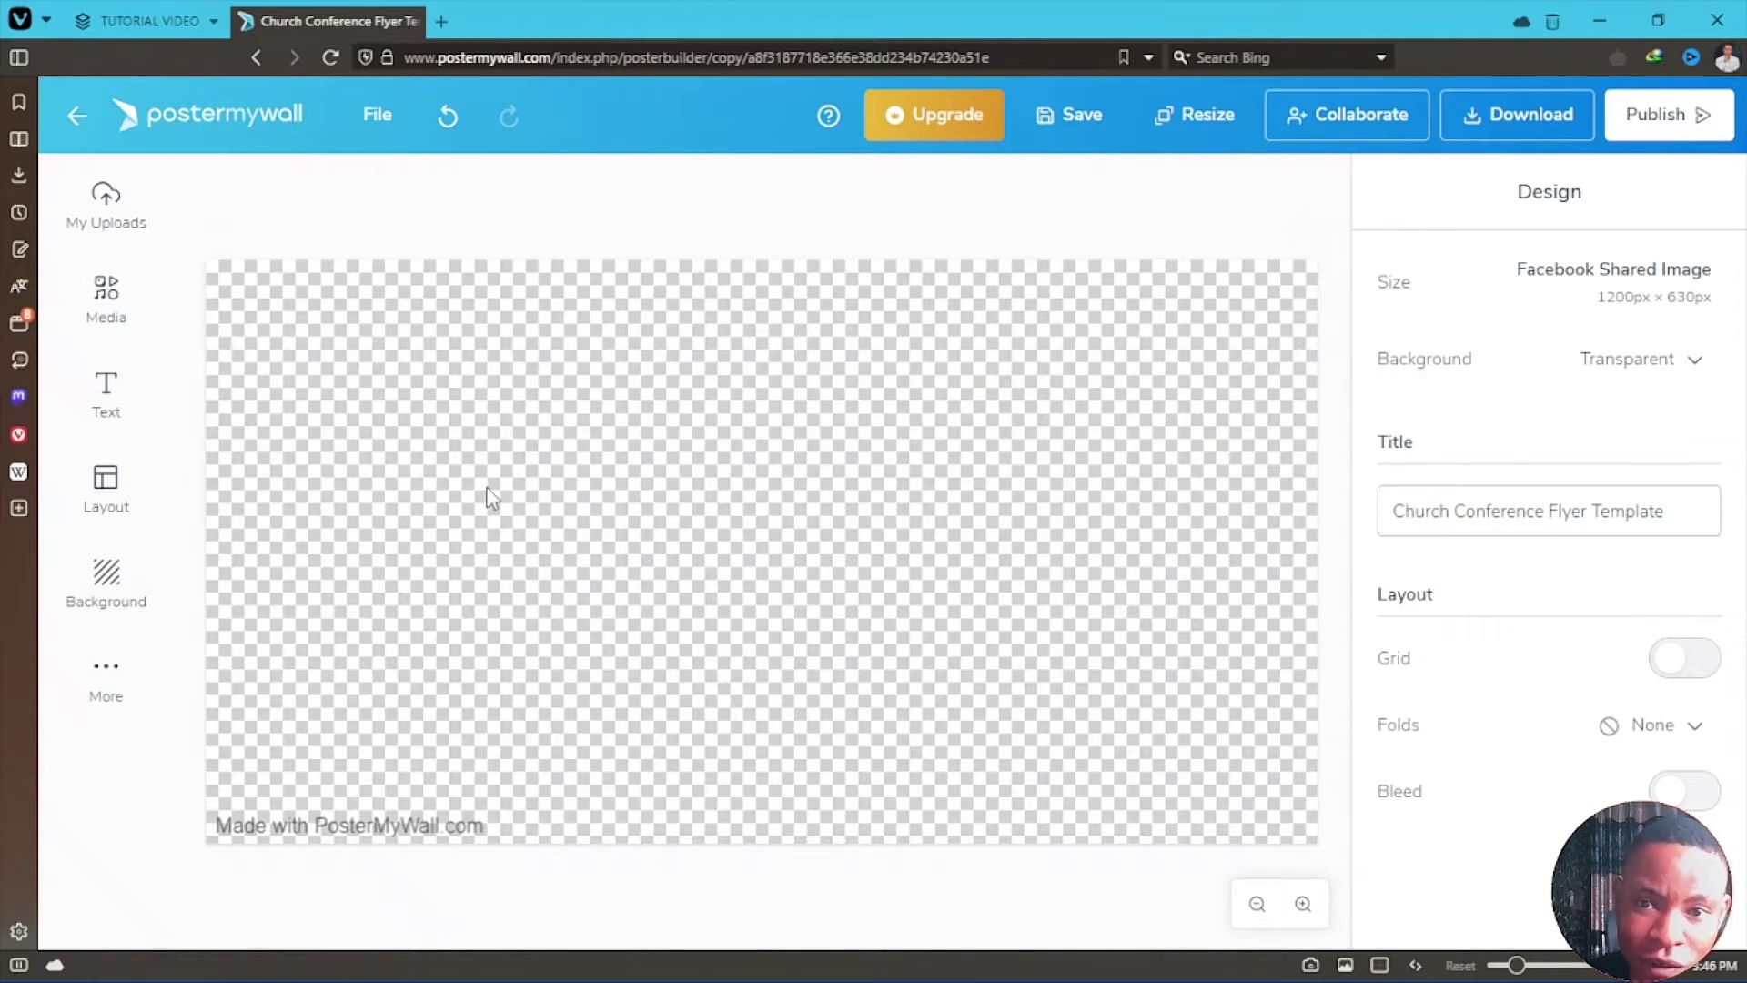
click(1183, 117)
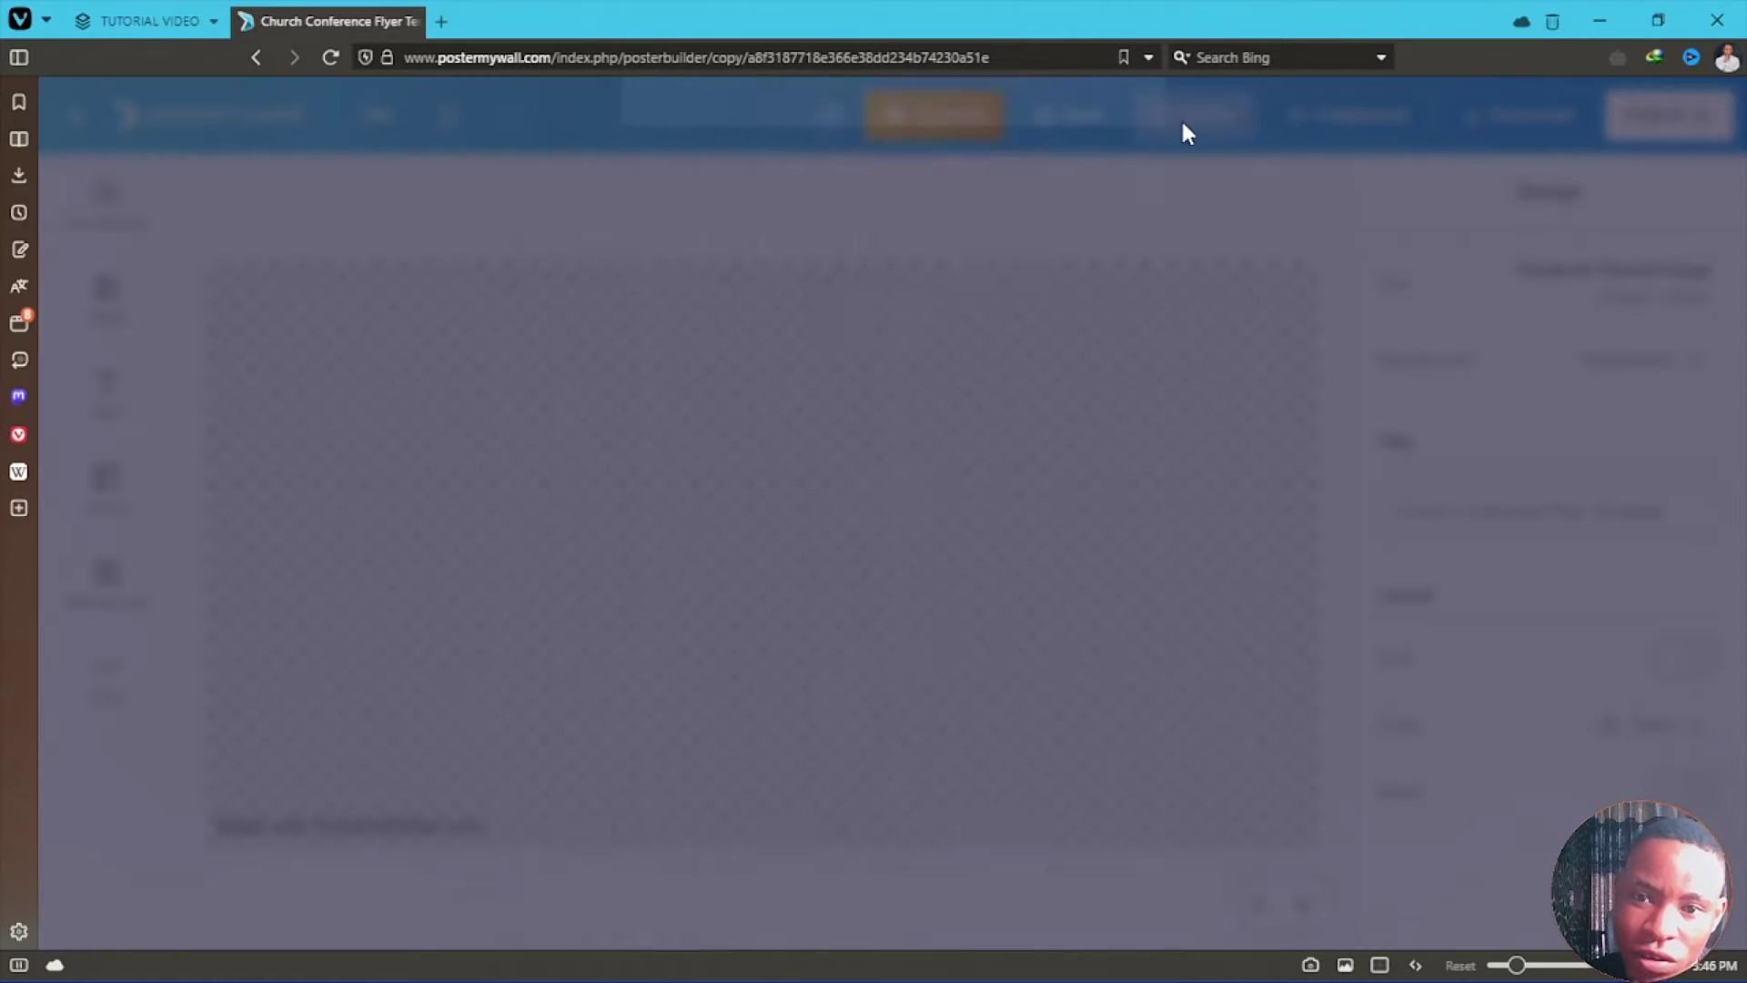
scroll(851, 455, down, 20)
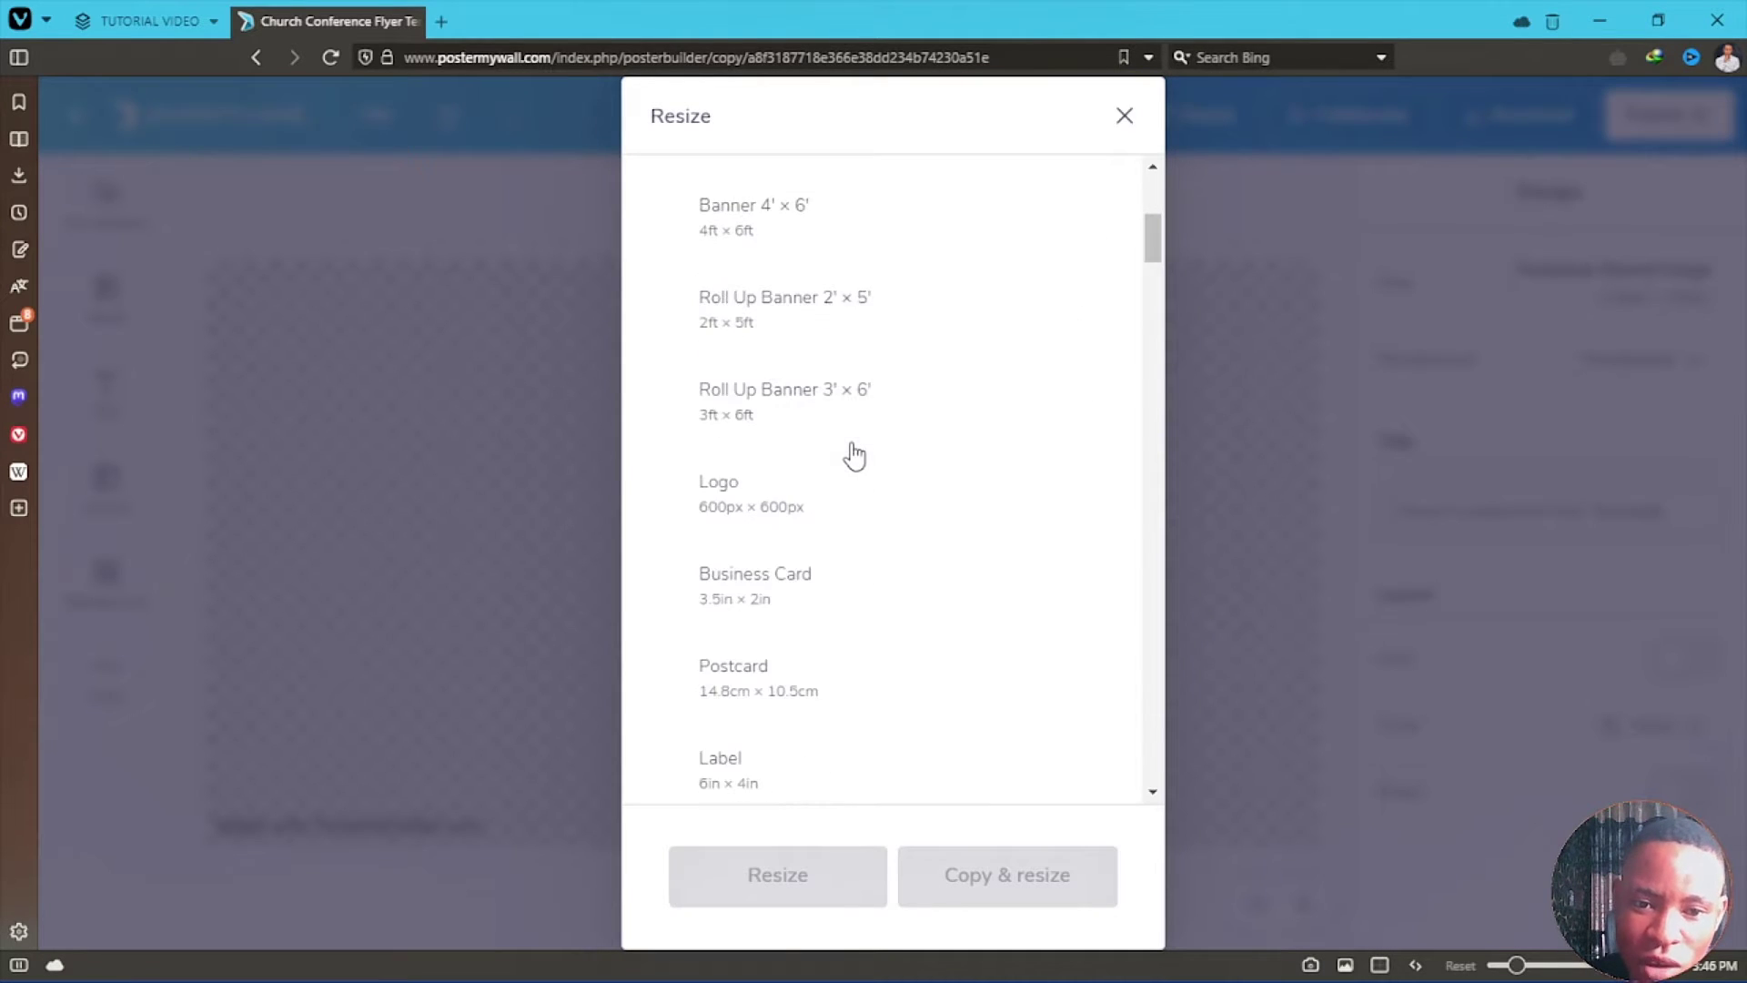
scroll(853, 450, down, 6)
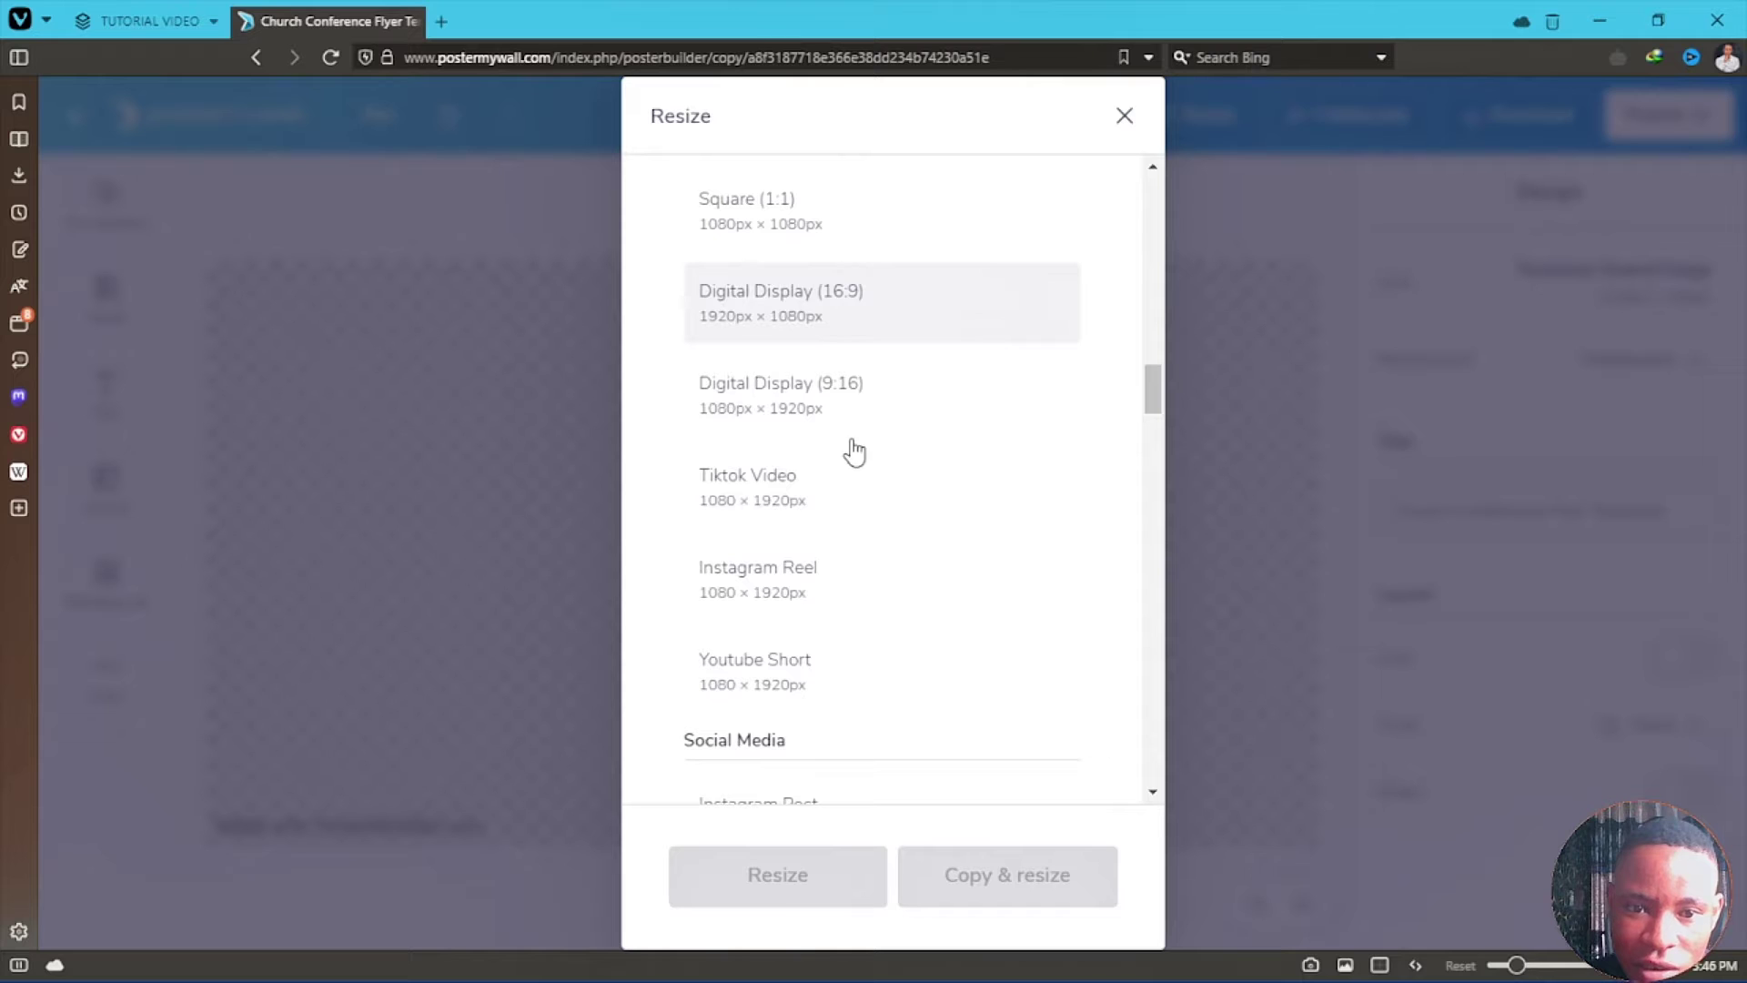
scroll(851, 449, up, 1)
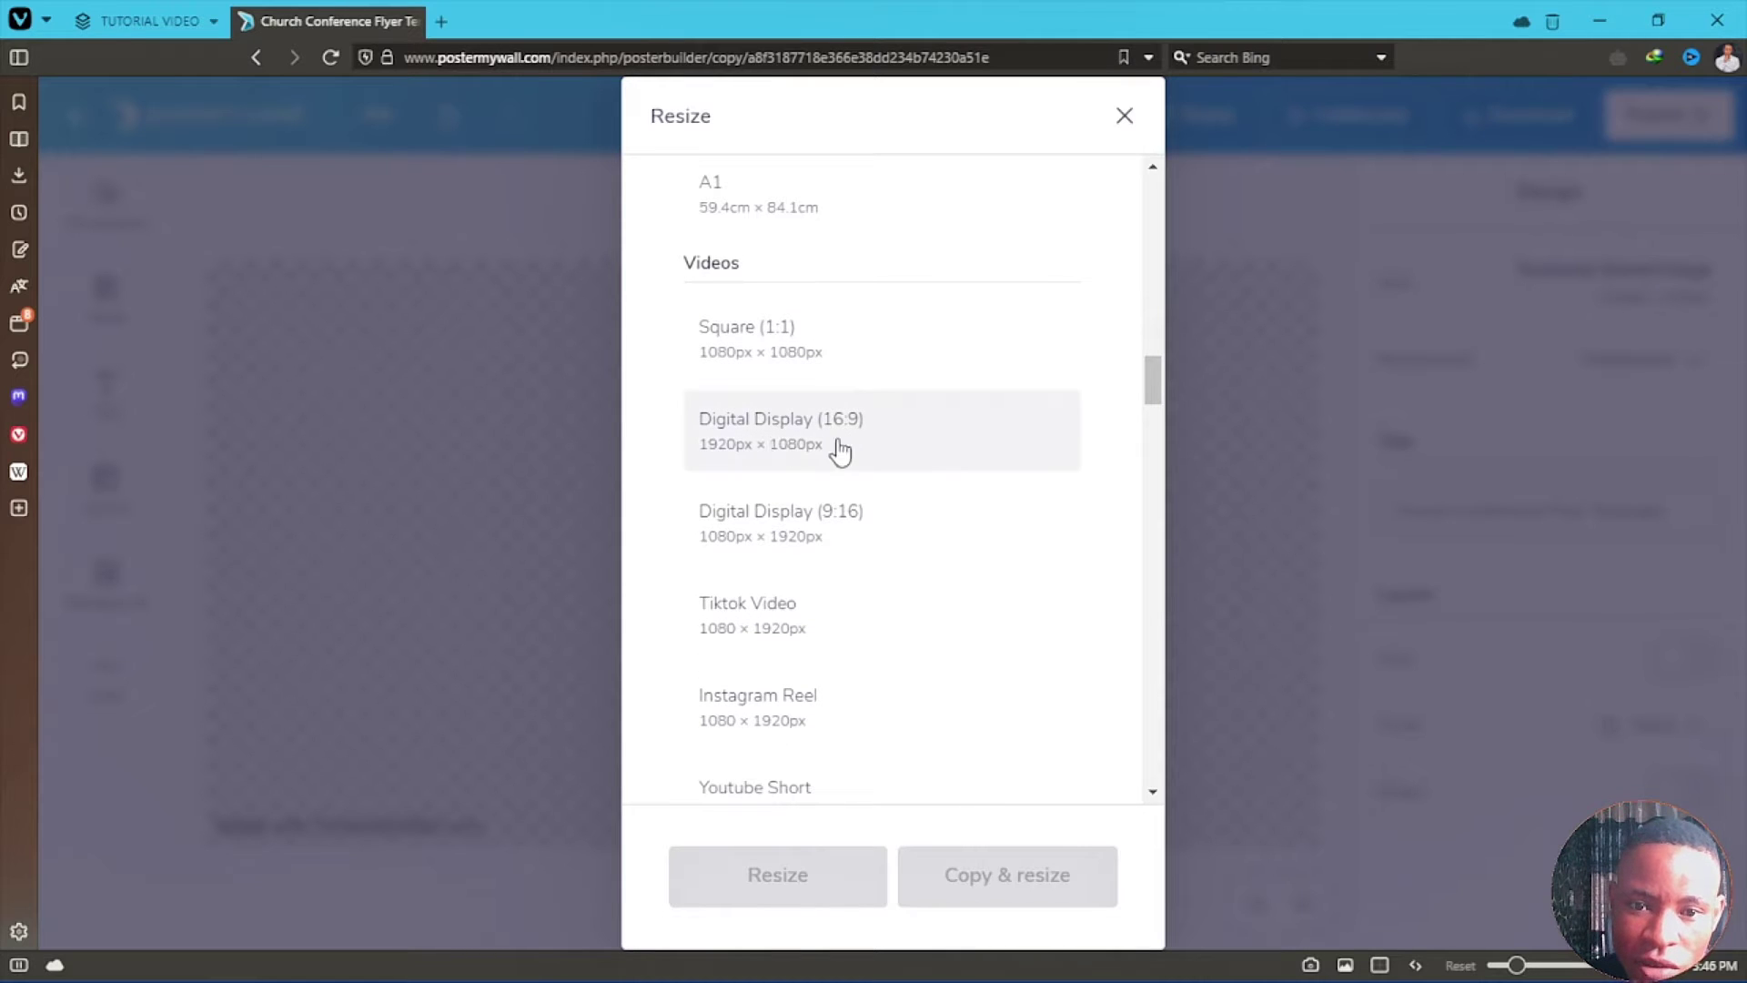
click(502, 224)
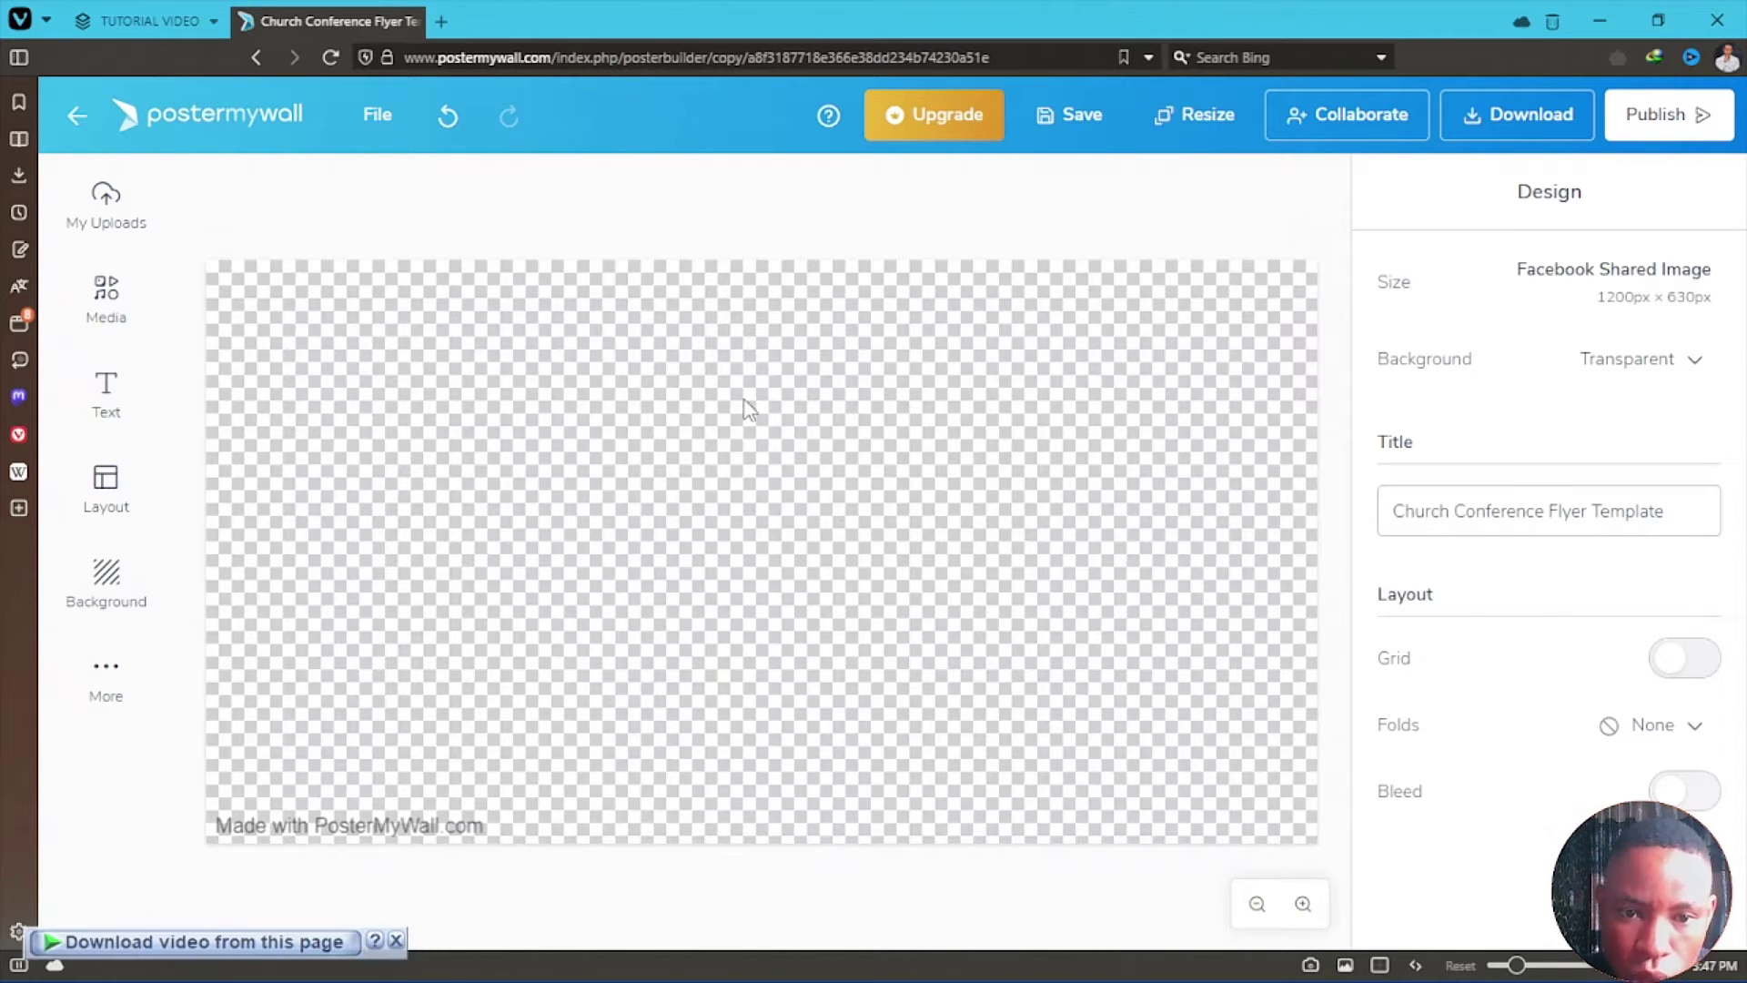
Step: Add the pink square shape from Media to the canvas
click(106, 318)
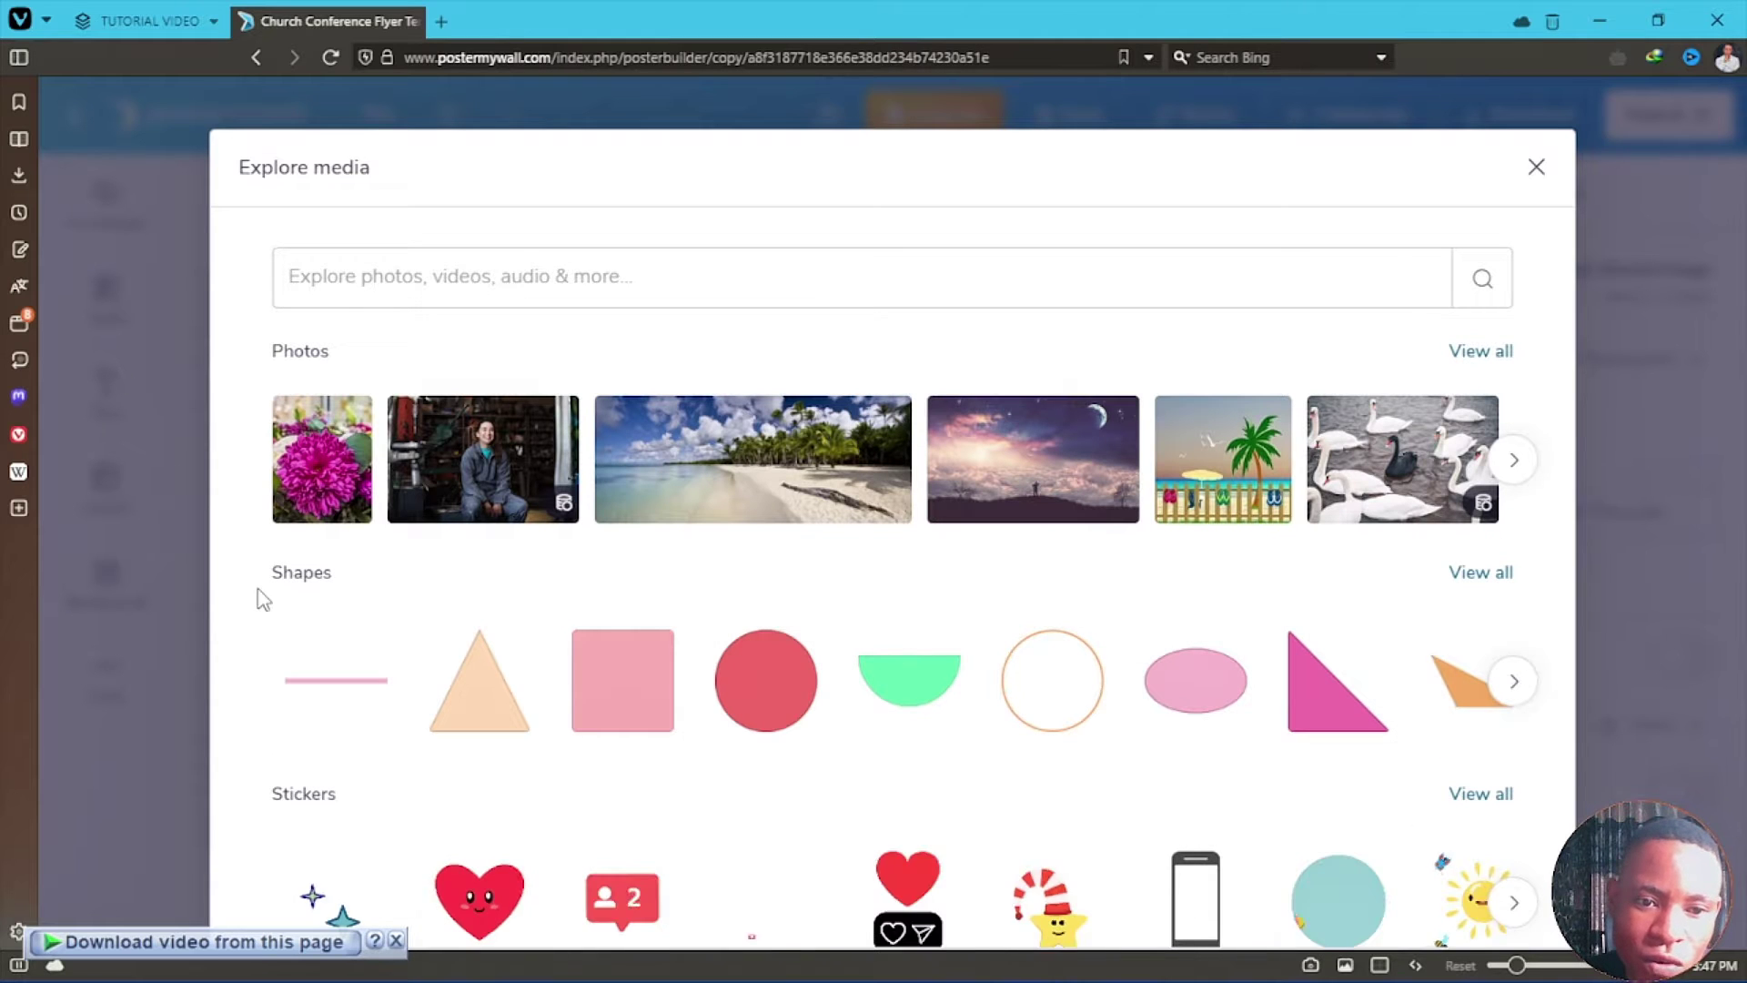
scroll(409, 587, down, 2)
click(614, 569)
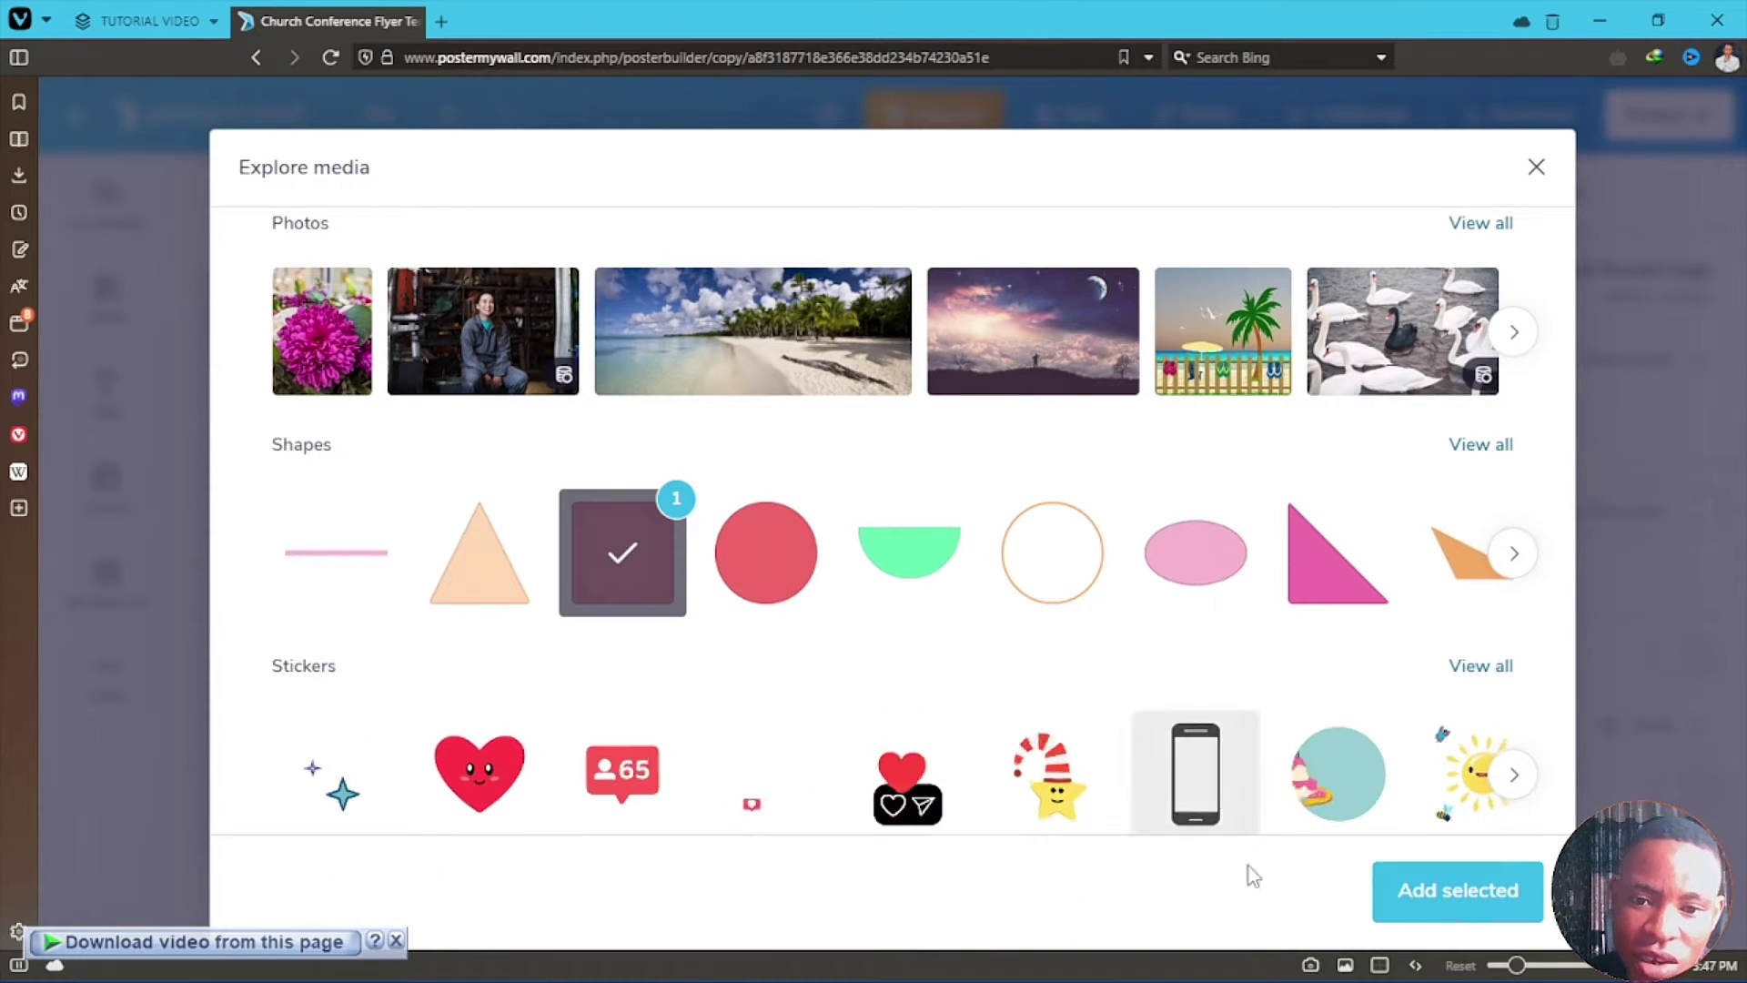
click(1379, 906)
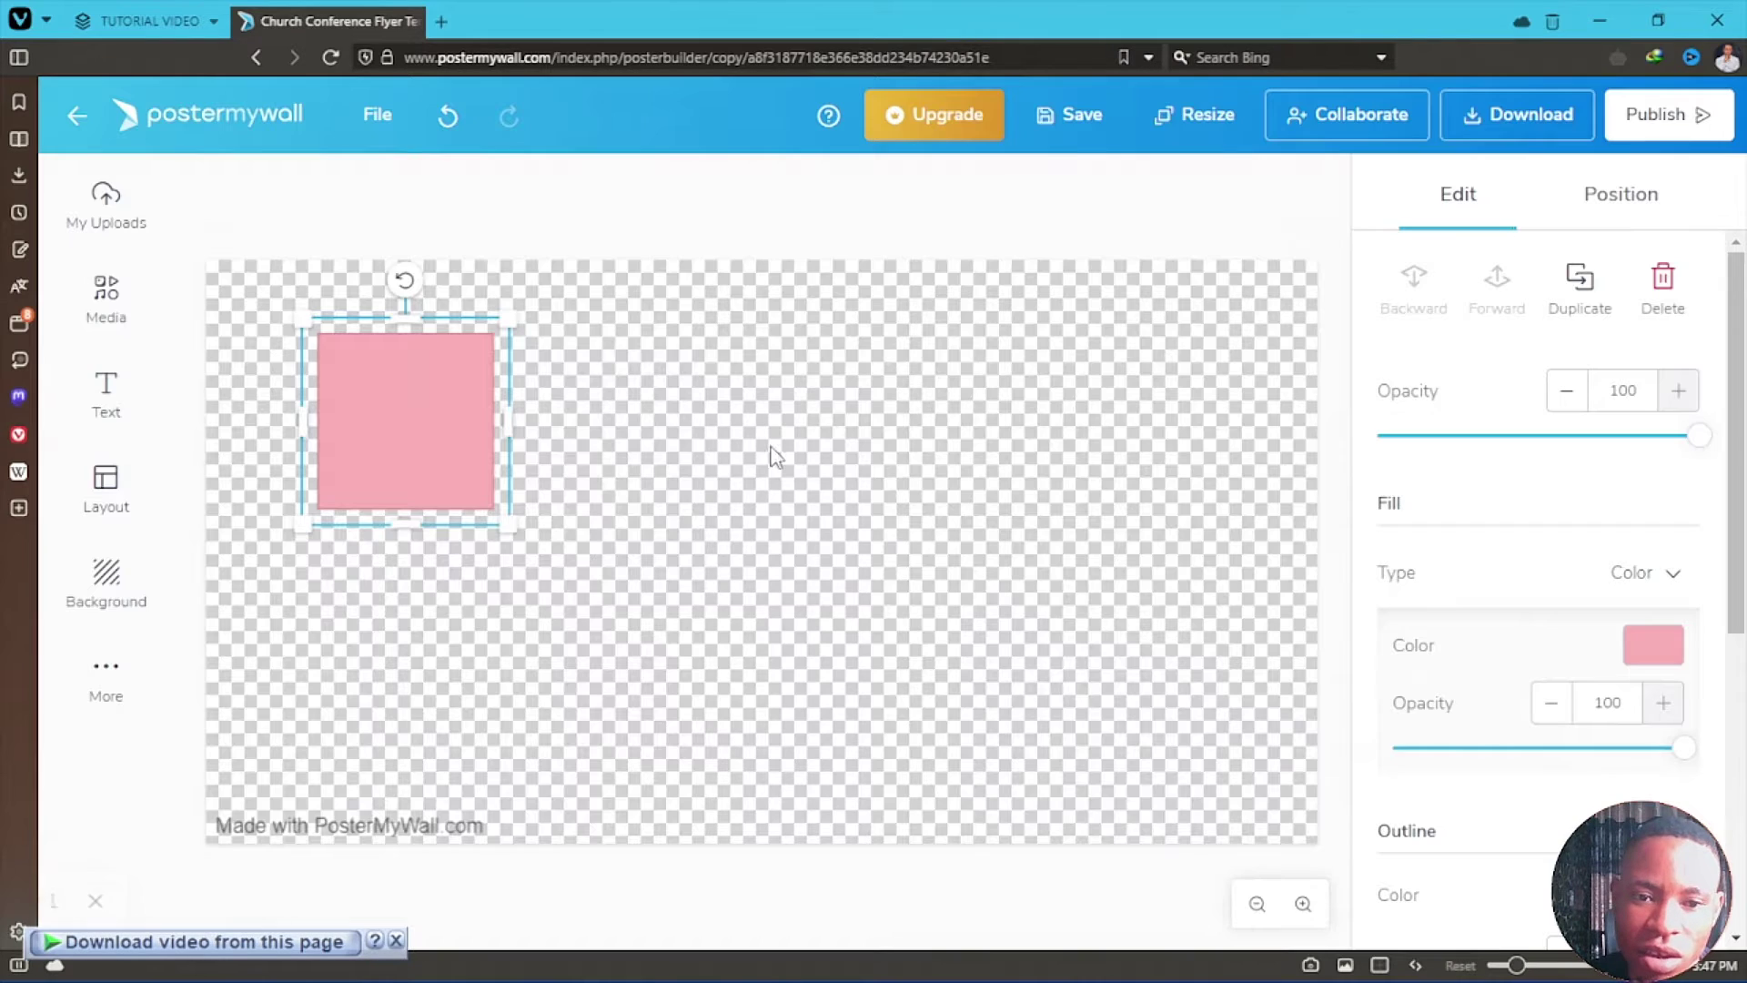
Step: Stretch the pink square into a full-width band along the canvas bottom
drag(507, 421, 1174, 422)
drag(801, 452, 687, 772)
drag(1067, 764, 1341, 782)
click(1341, 782)
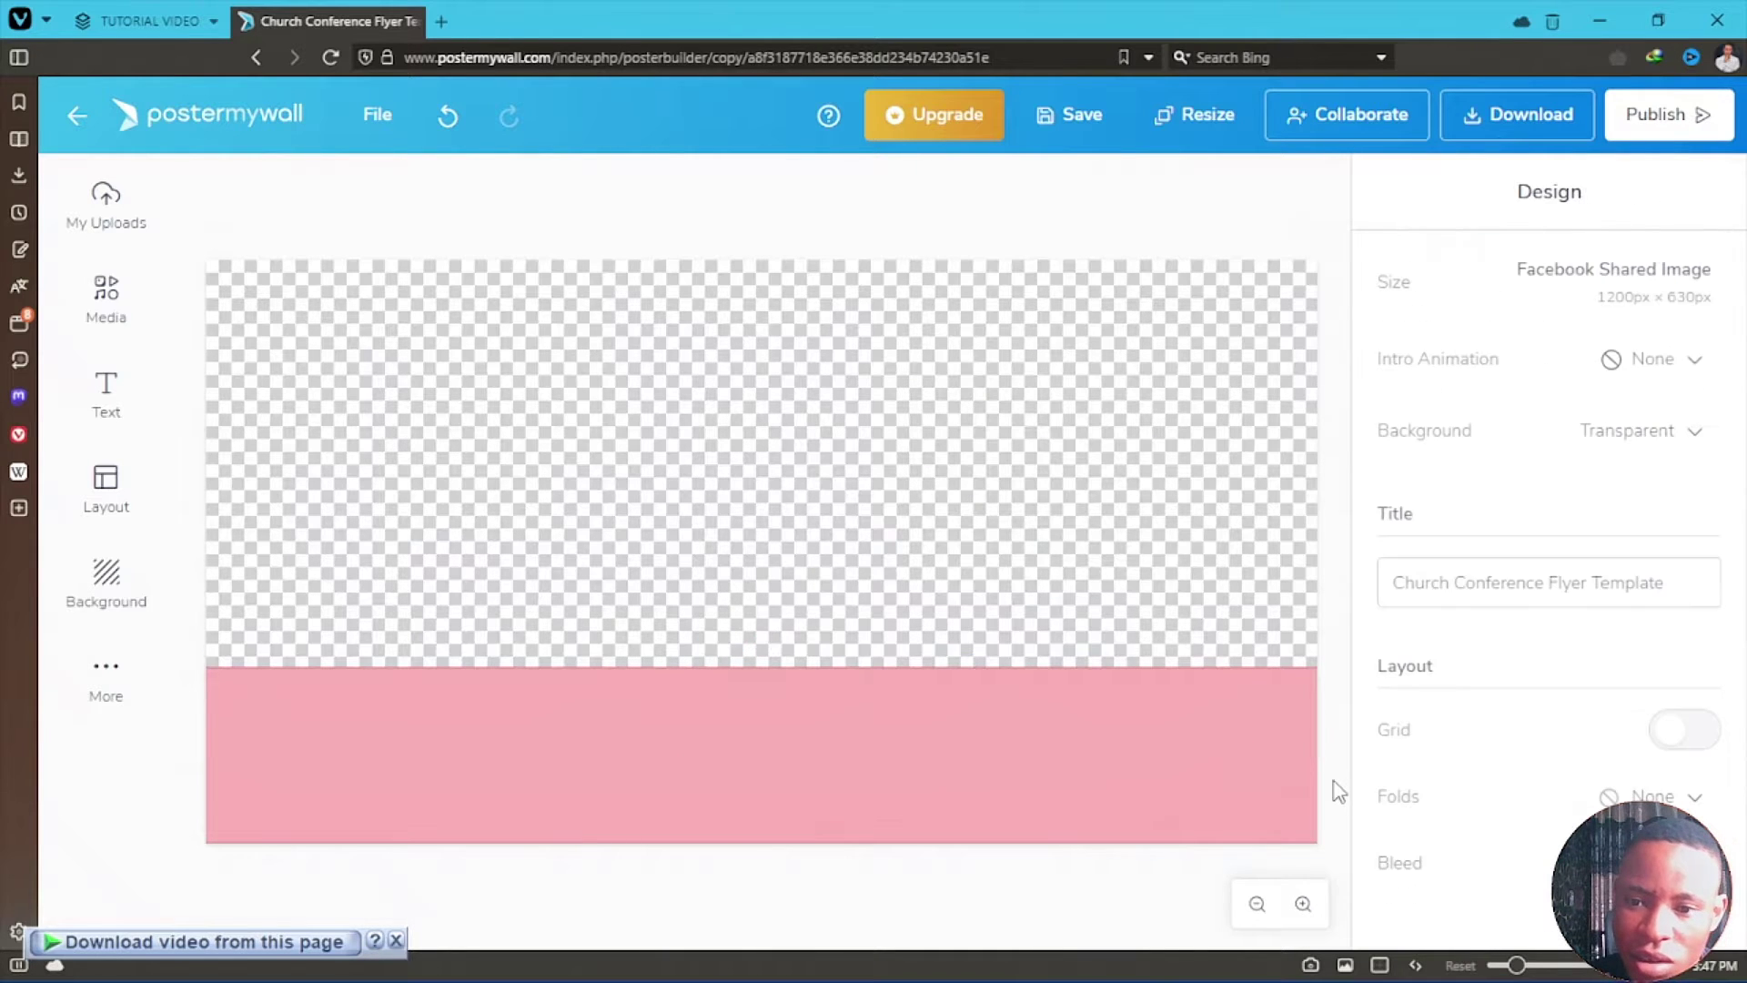
Step: Remove the pink rectangle's outline
click(1154, 798)
scroll(1547, 610, down, 3)
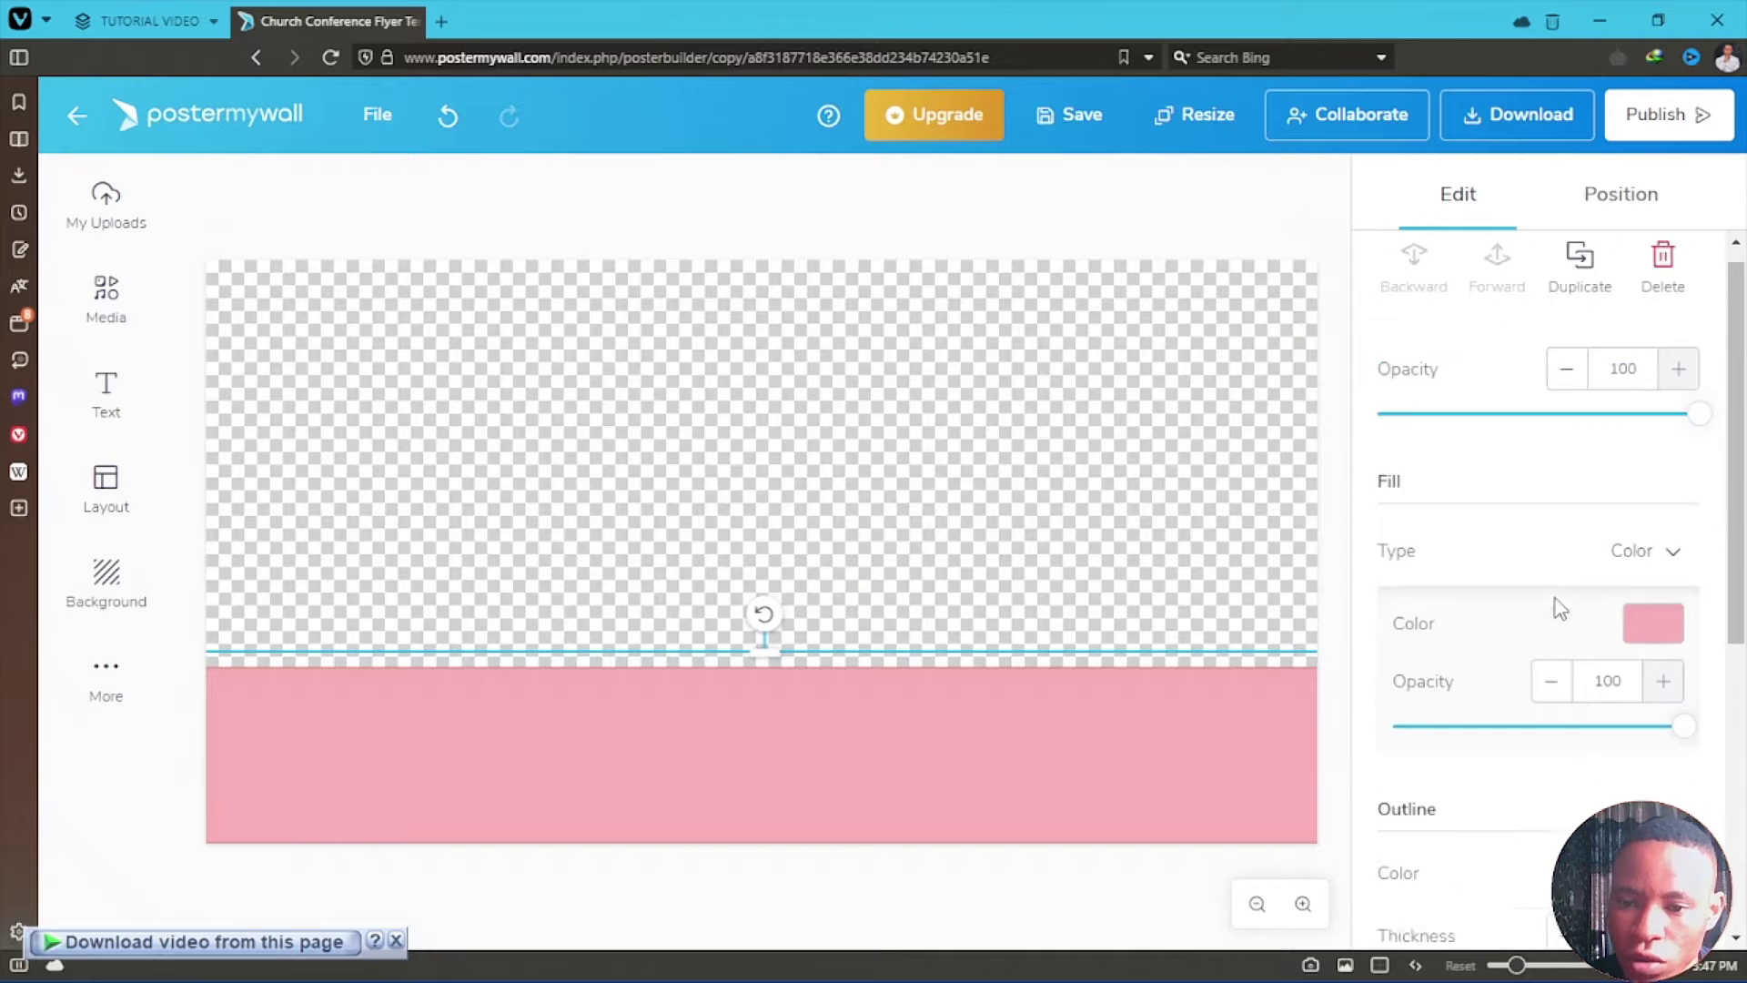
click(1566, 701)
click(1564, 703)
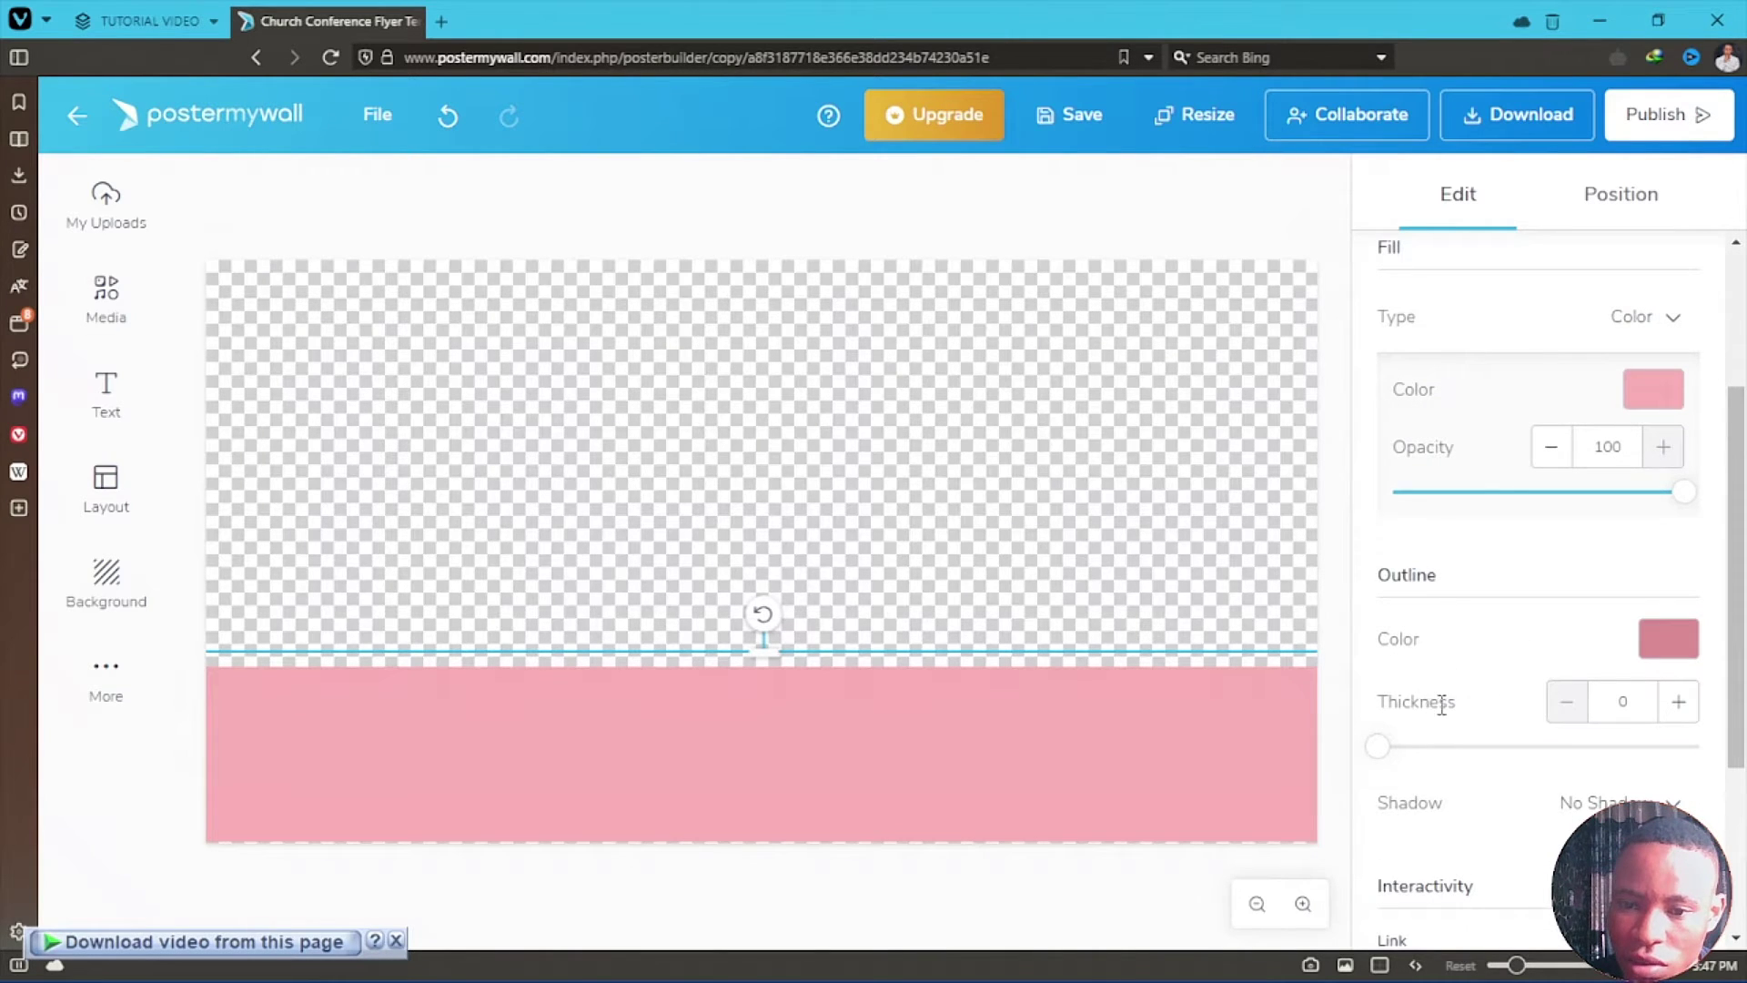
scroll(1529, 648, up, 2)
Step: Change the bar's fill colour to a dark red of about 700000
click(1644, 523)
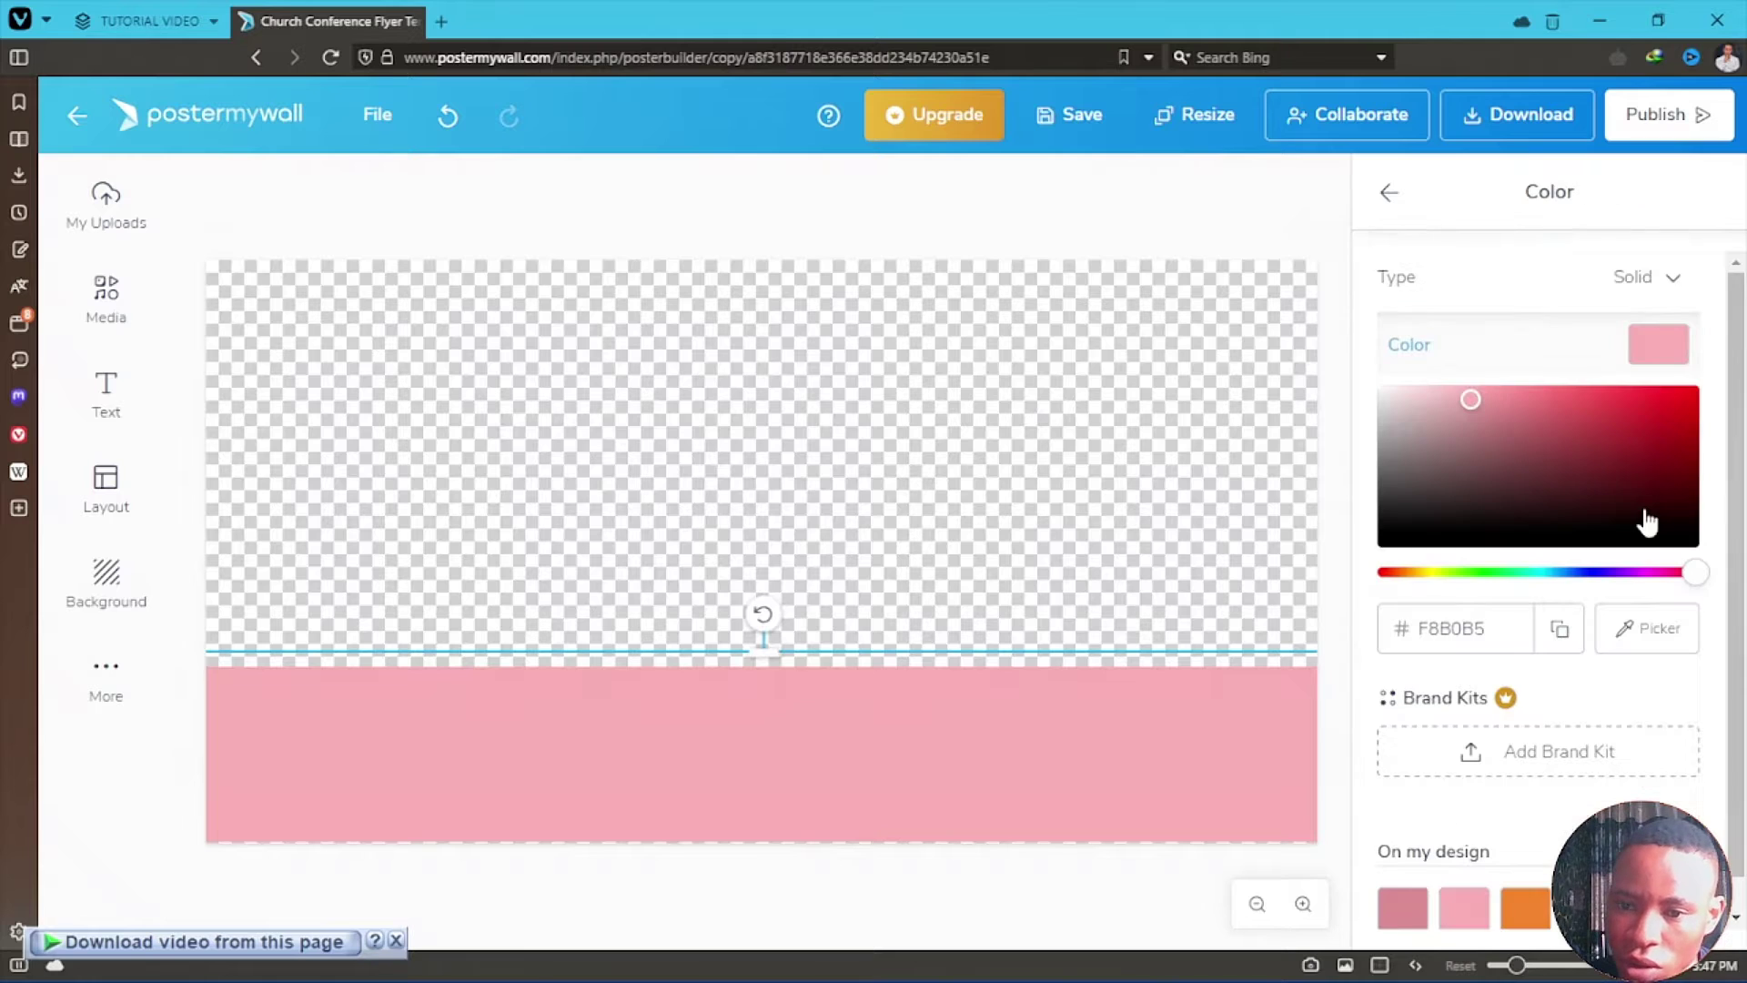
drag(1433, 491, 1362, 585)
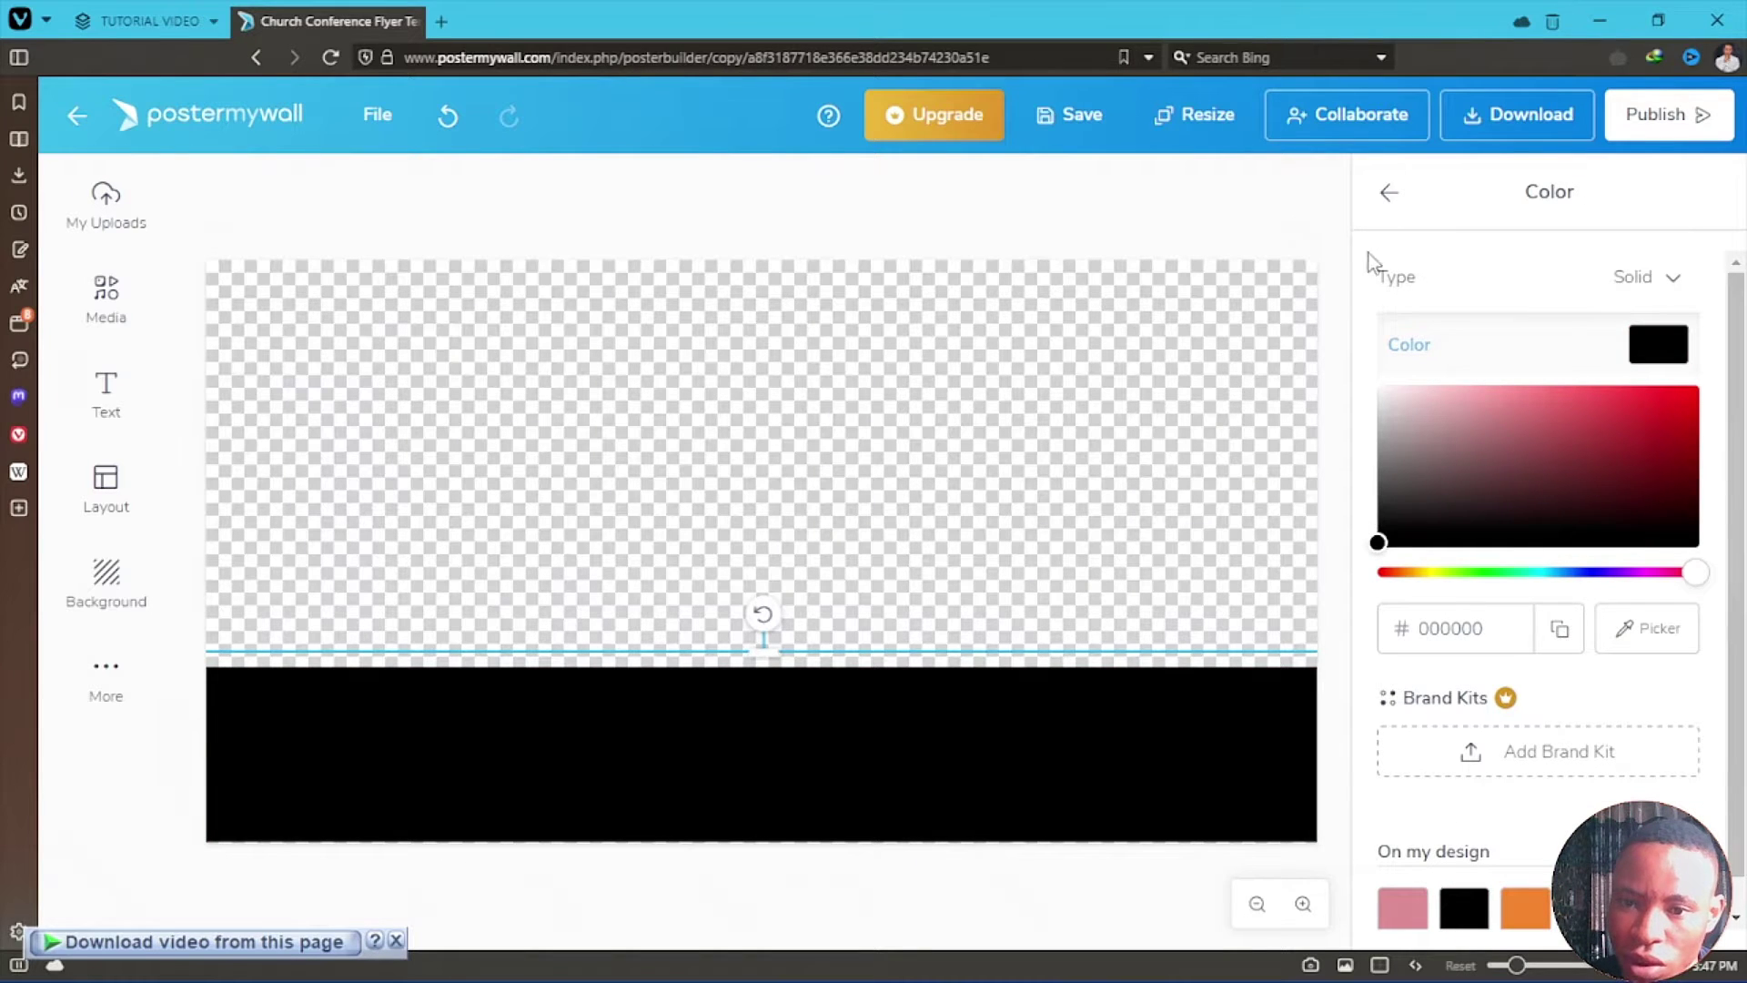
click(1390, 202)
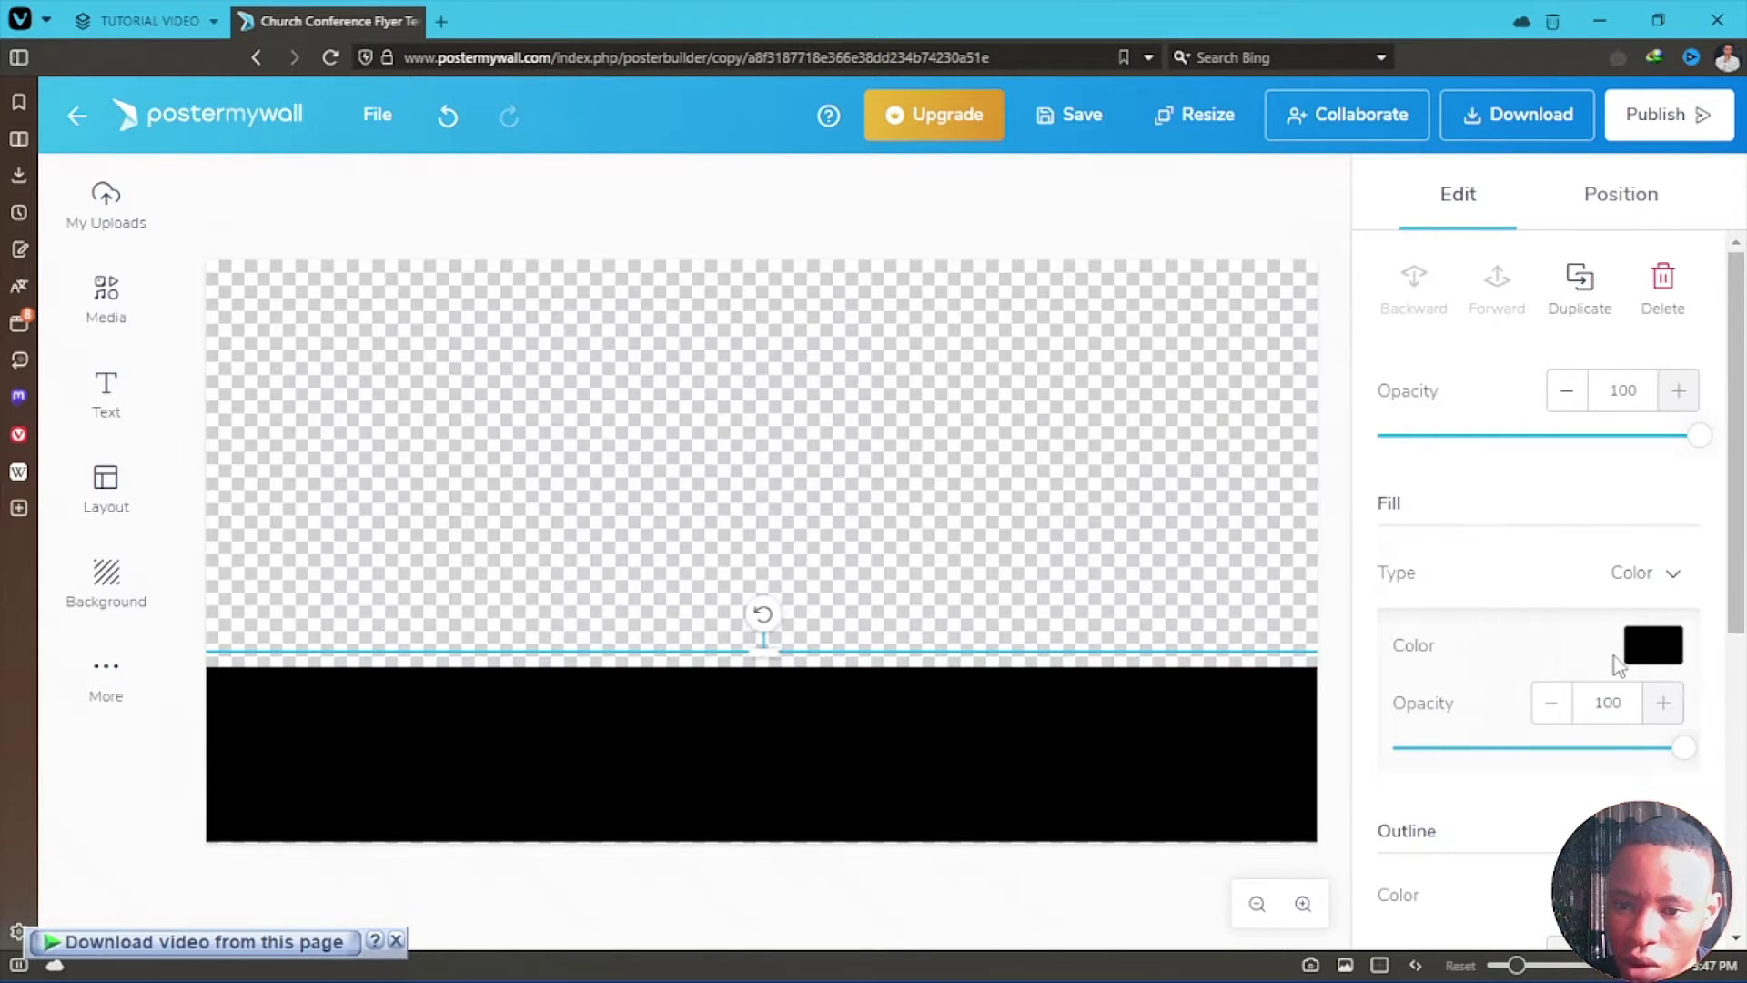
scroll(1427, 696, down, 3)
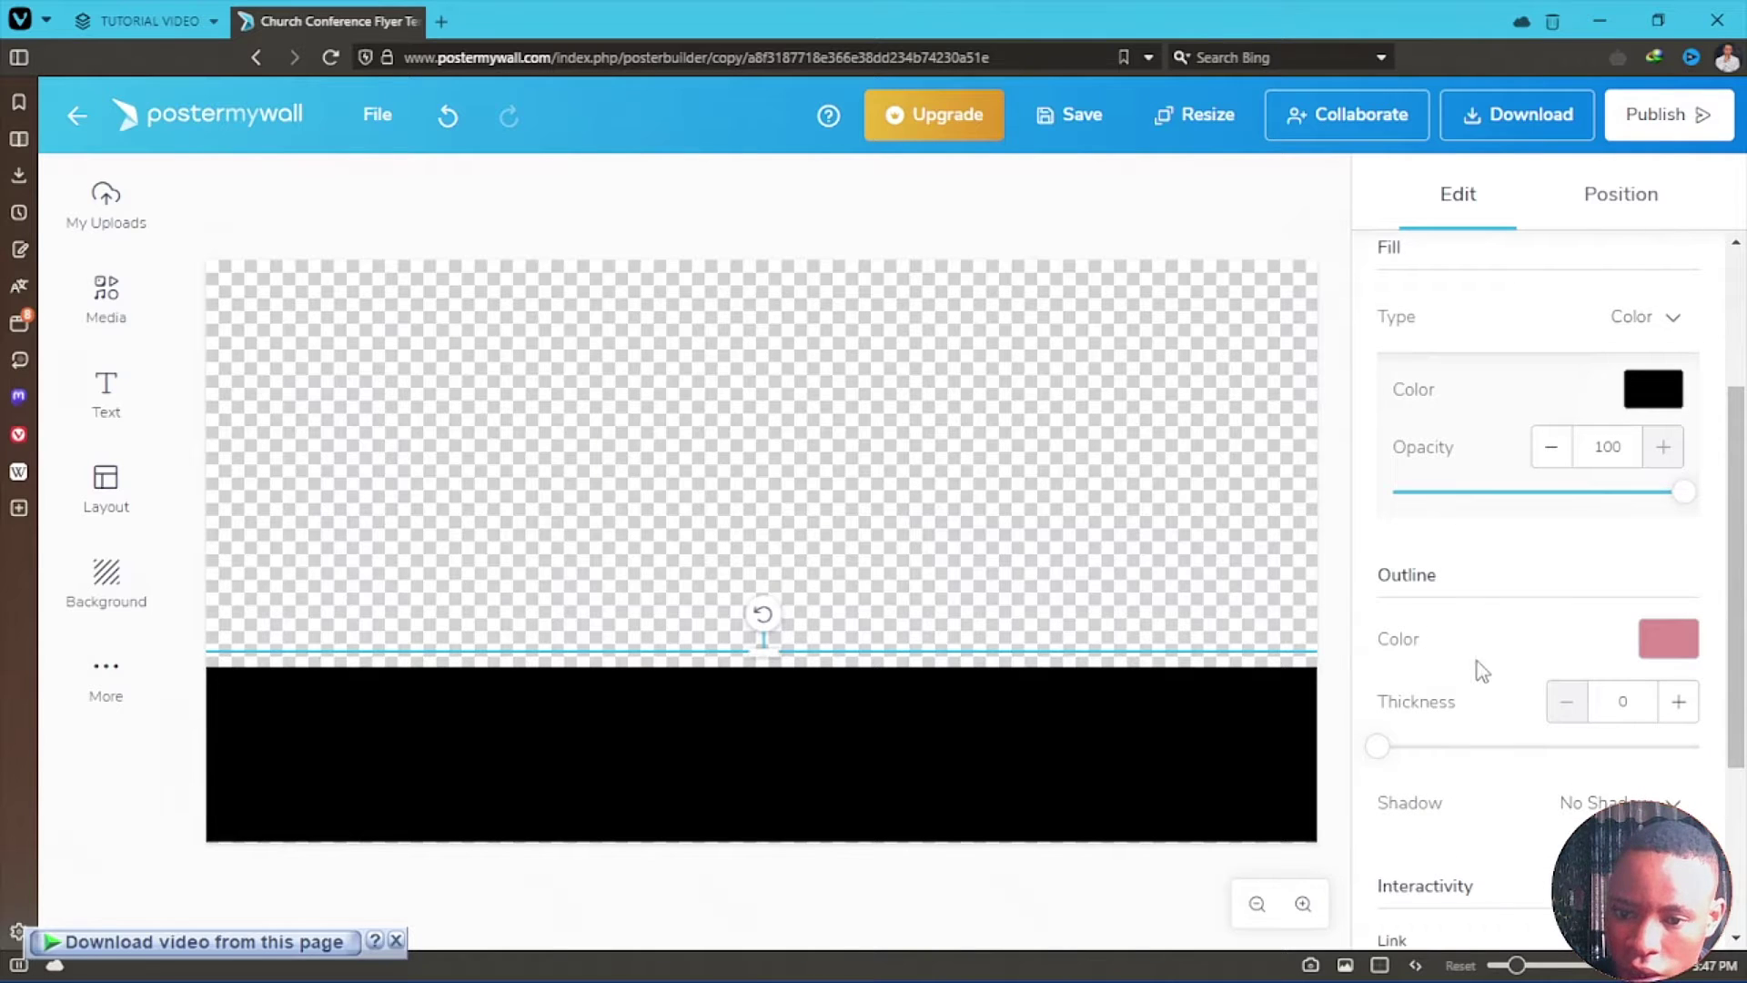
scroll(1438, 691, up, 2)
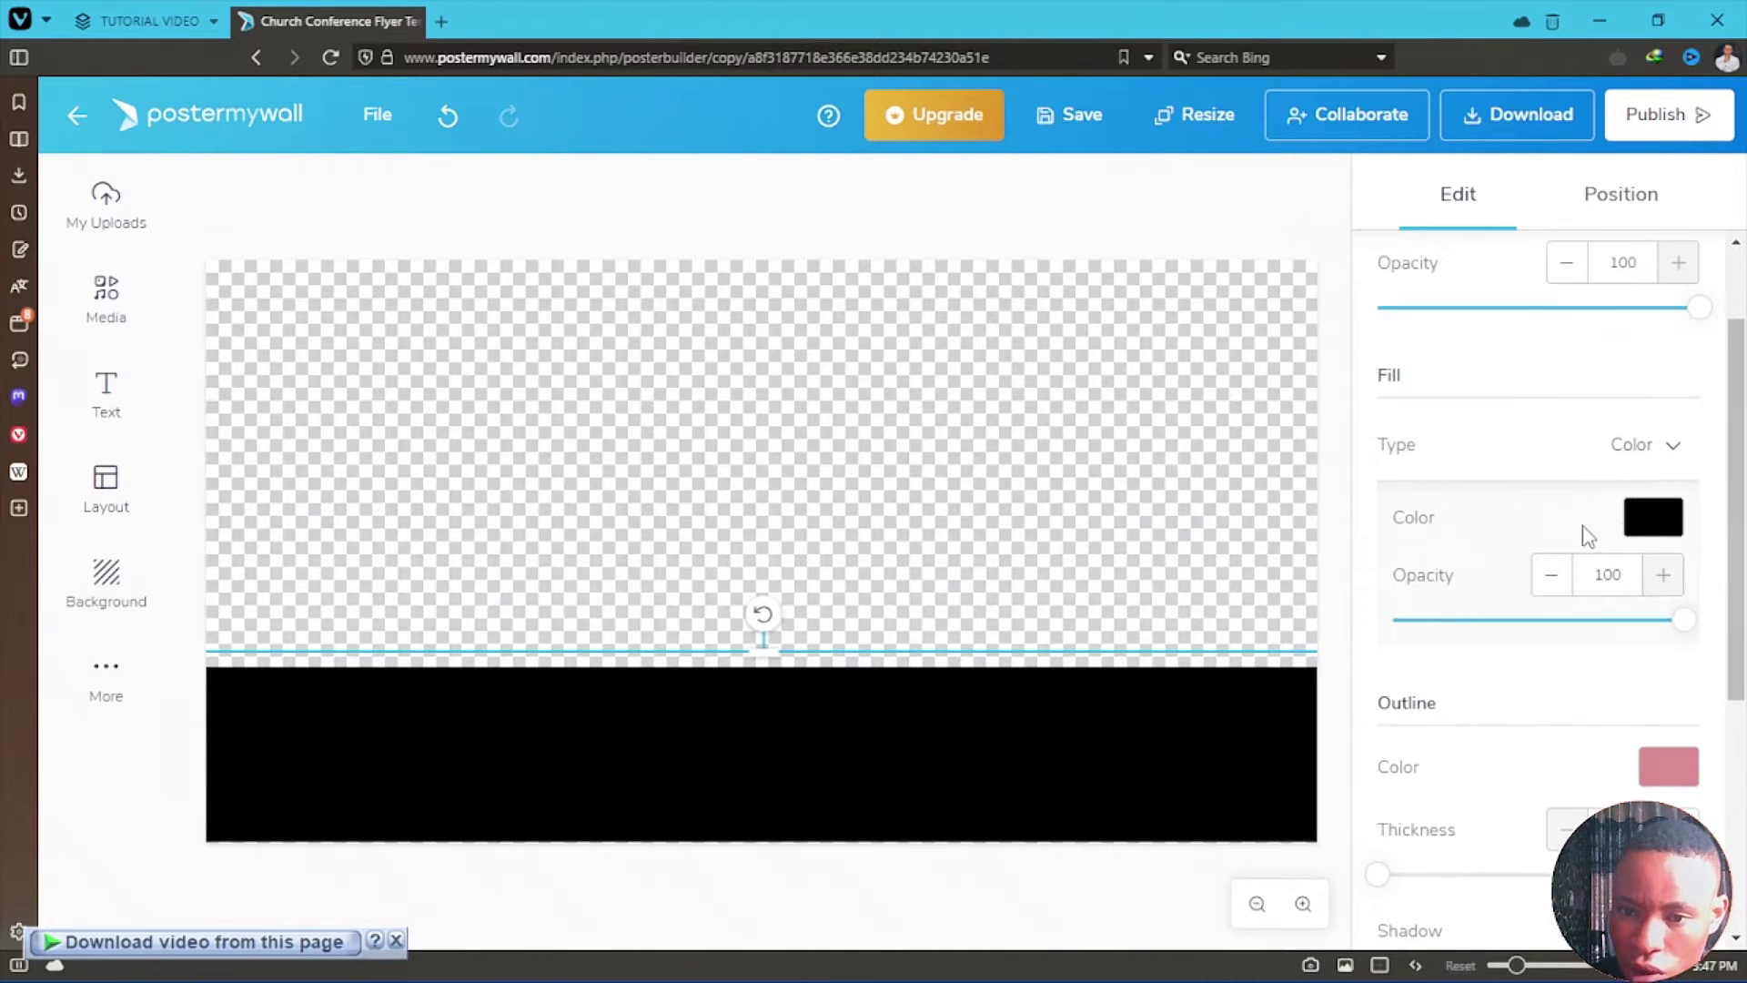
click(1648, 517)
click(1442, 573)
drag(1445, 583, 1722, 464)
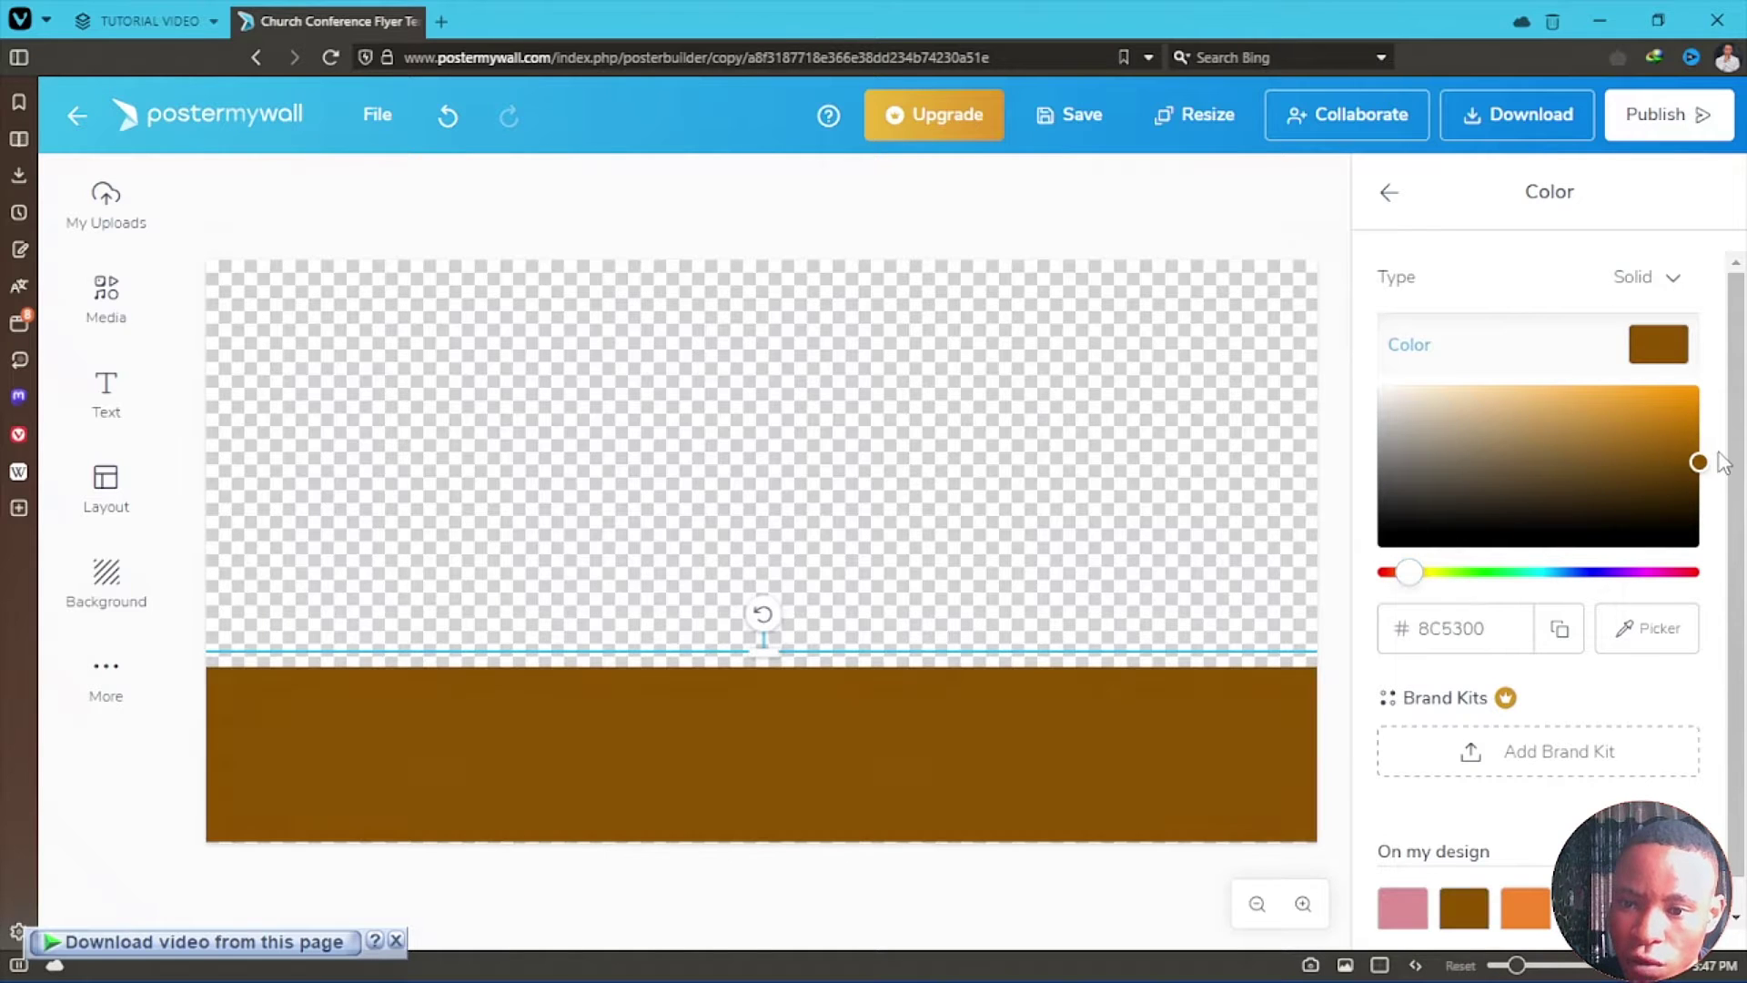
drag(1411, 575, 1376, 573)
drag(1678, 471, 1696, 473)
Step: Nudge the red bar up and shorten it slightly from its top edge
drag(778, 705, 770, 648)
click(890, 566)
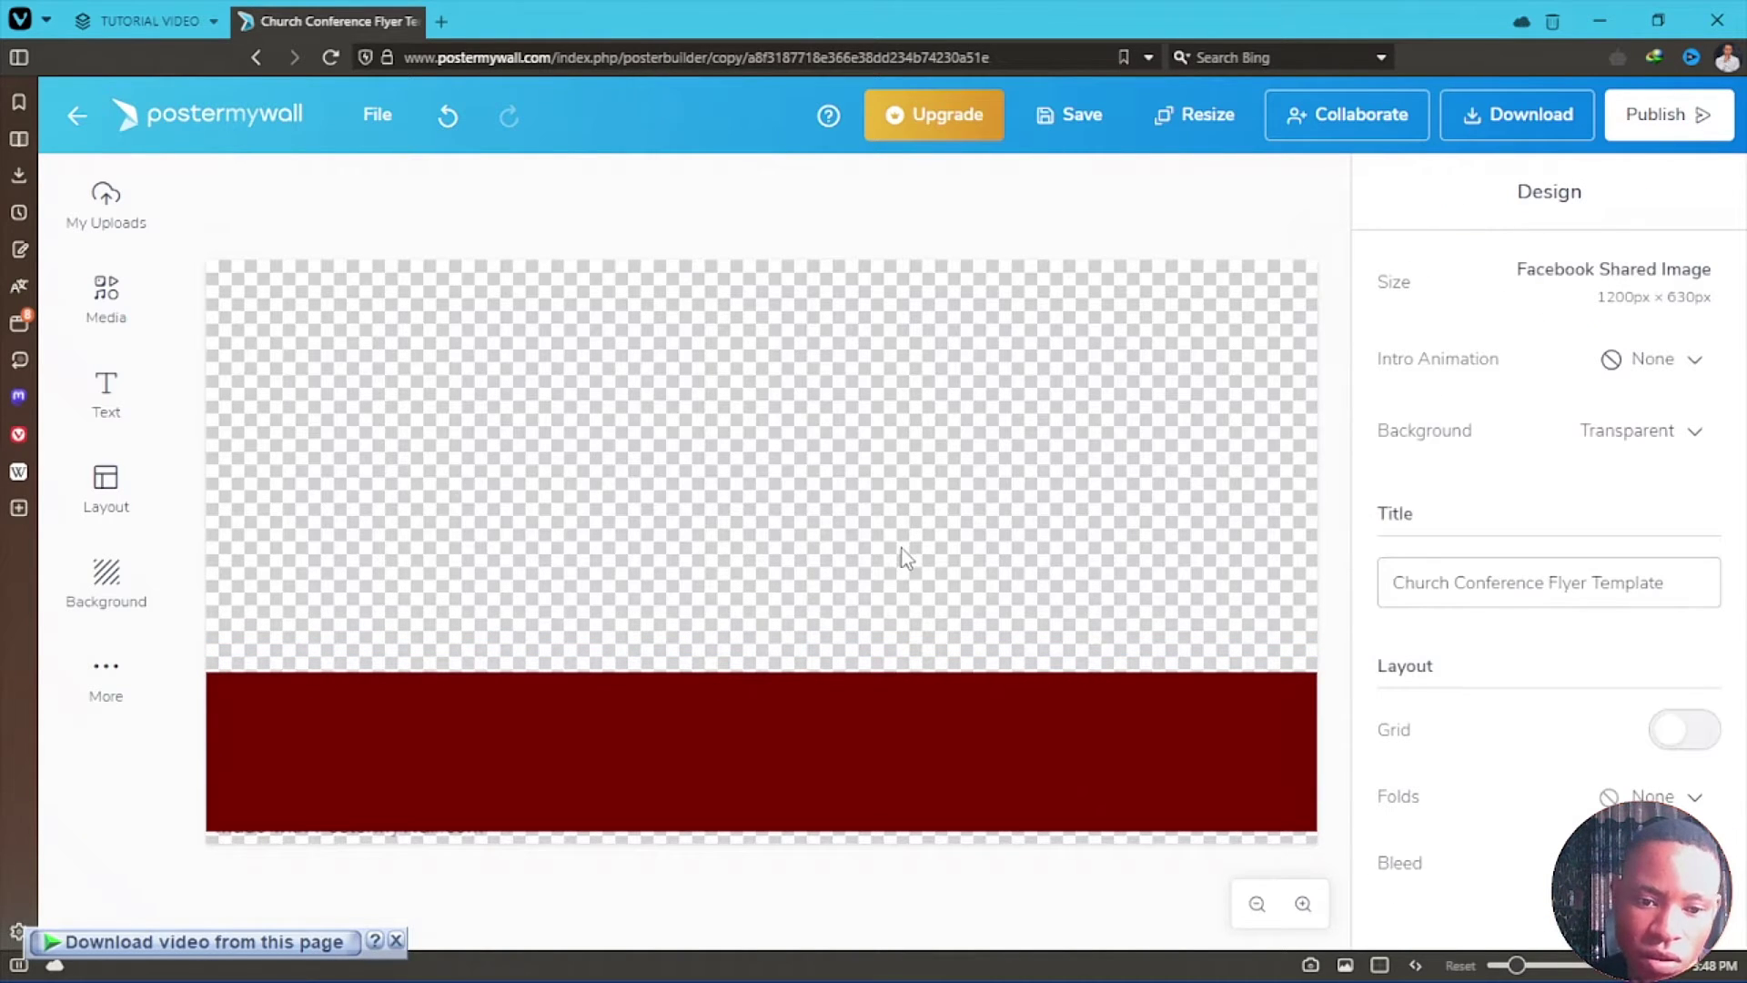
click(847, 688)
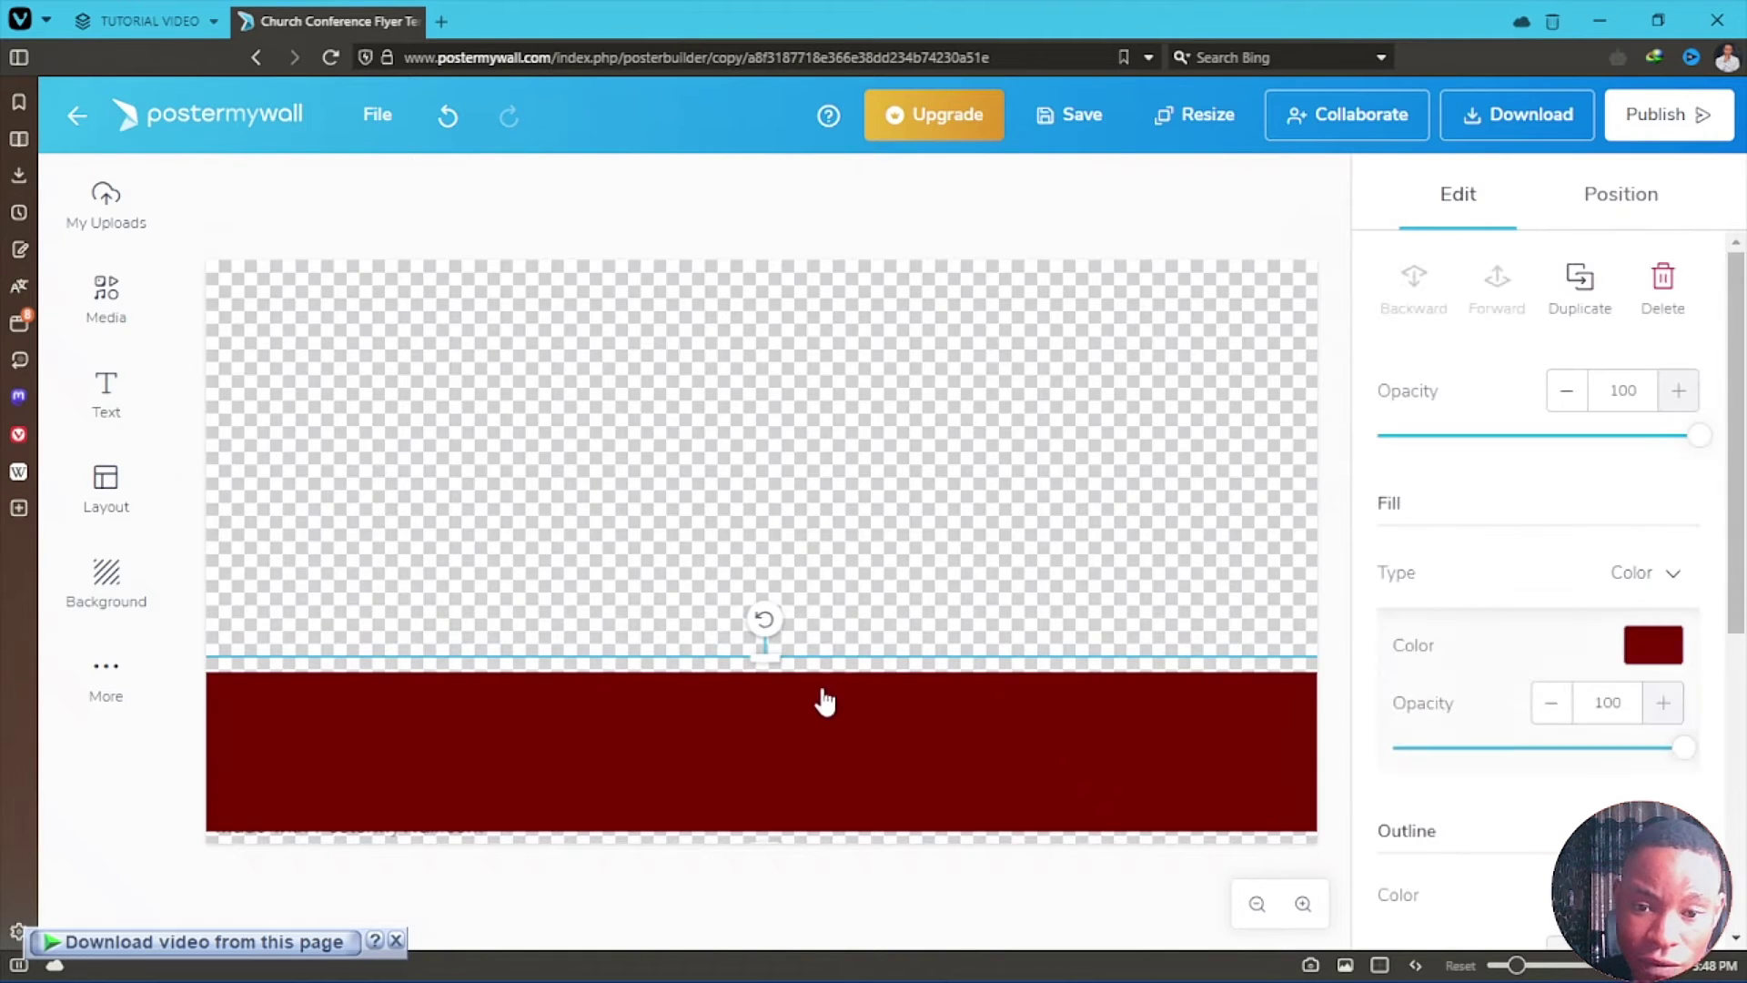
drag(760, 663, 760, 667)
click(889, 628)
Step: Set the maroon bar's opacity to 70, download the design as a basic image, and launch BibleShow 5
click(889, 628)
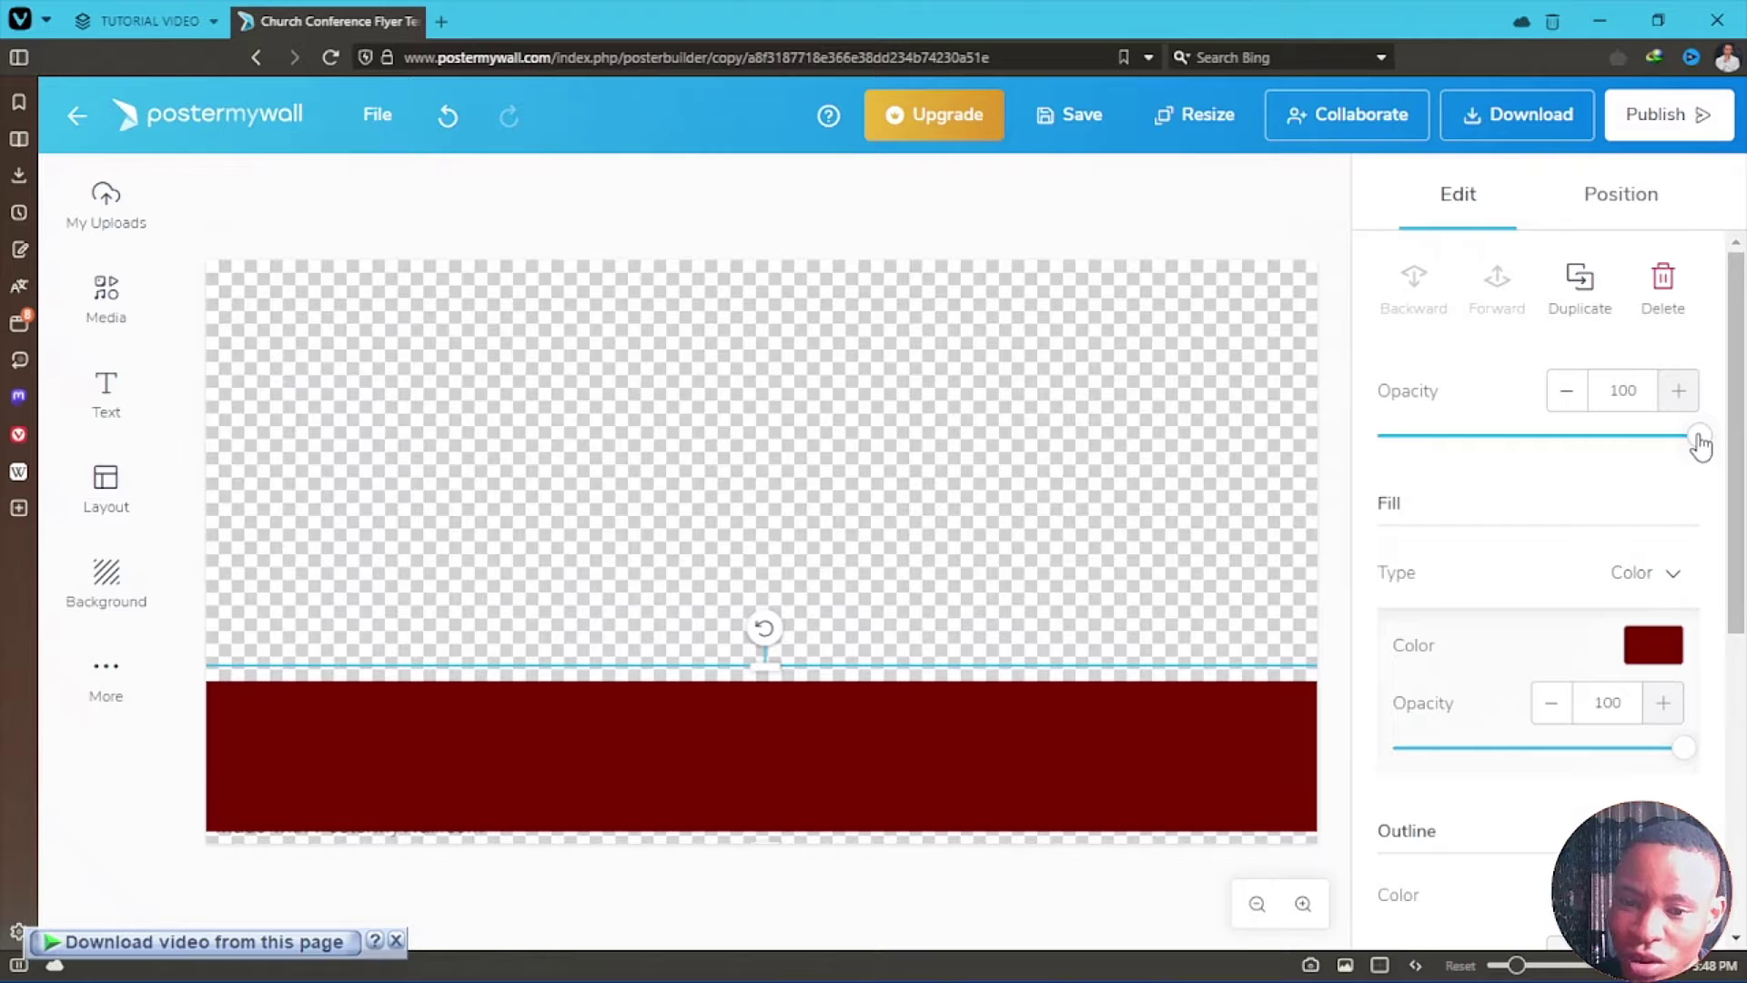
drag(1700, 445, 1602, 437)
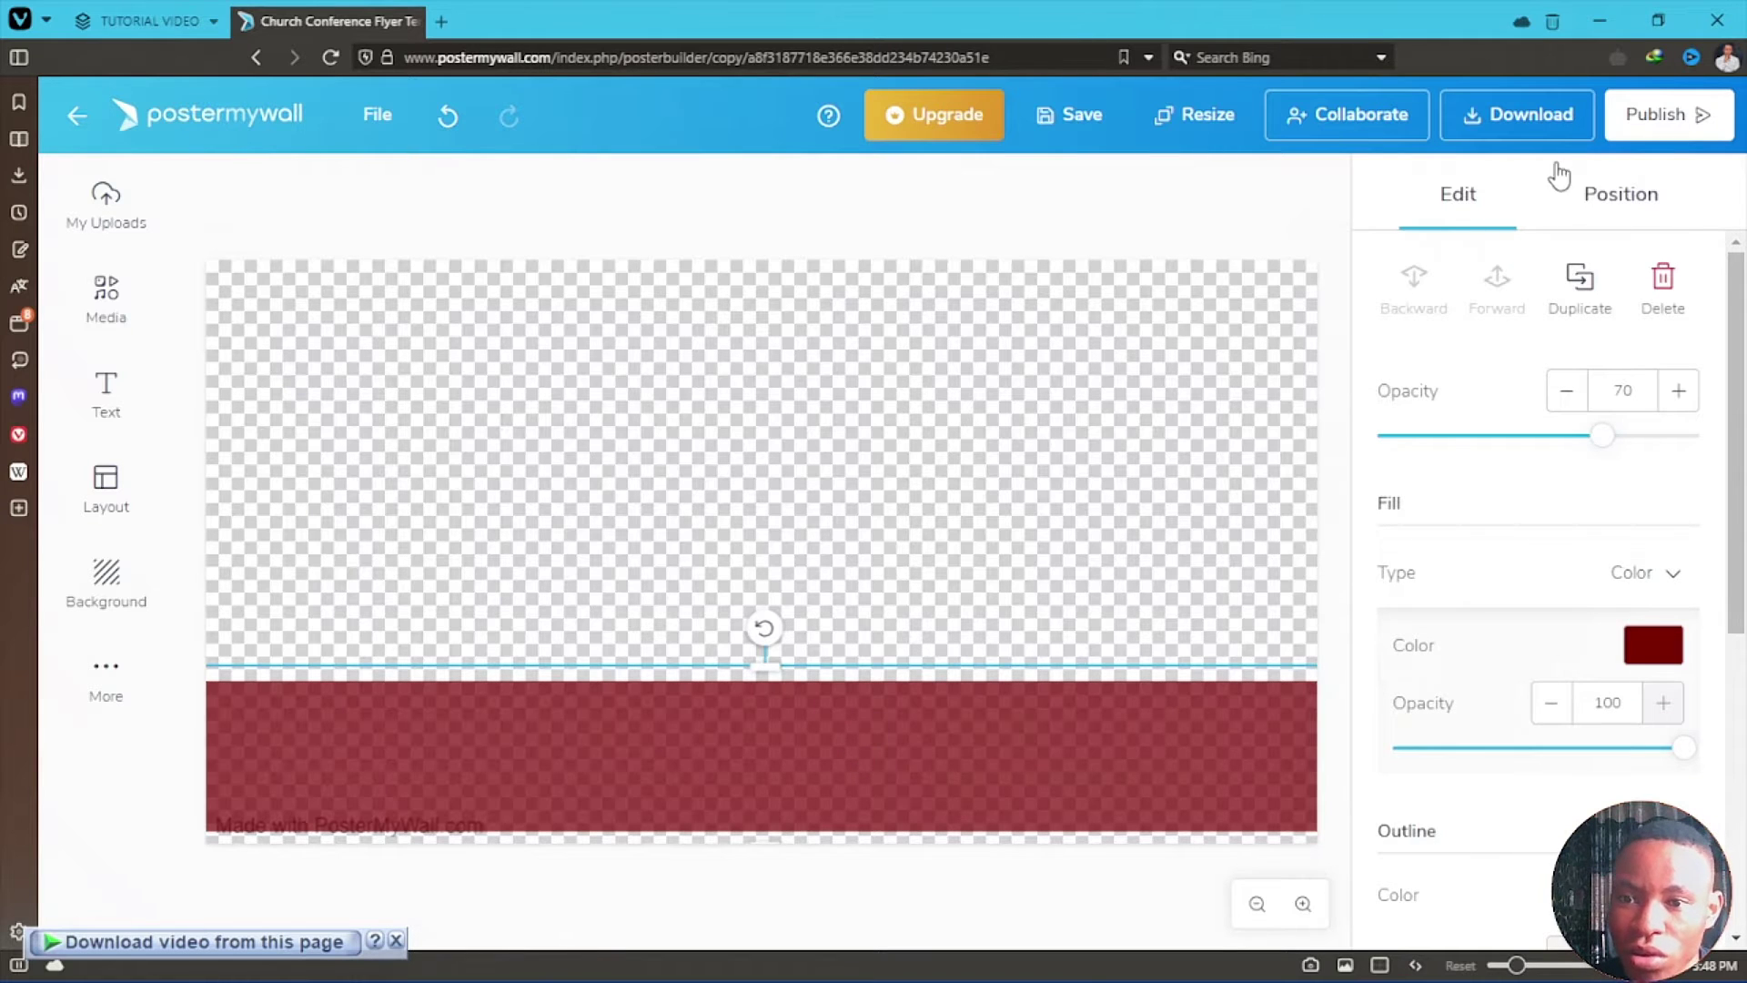
click(1515, 135)
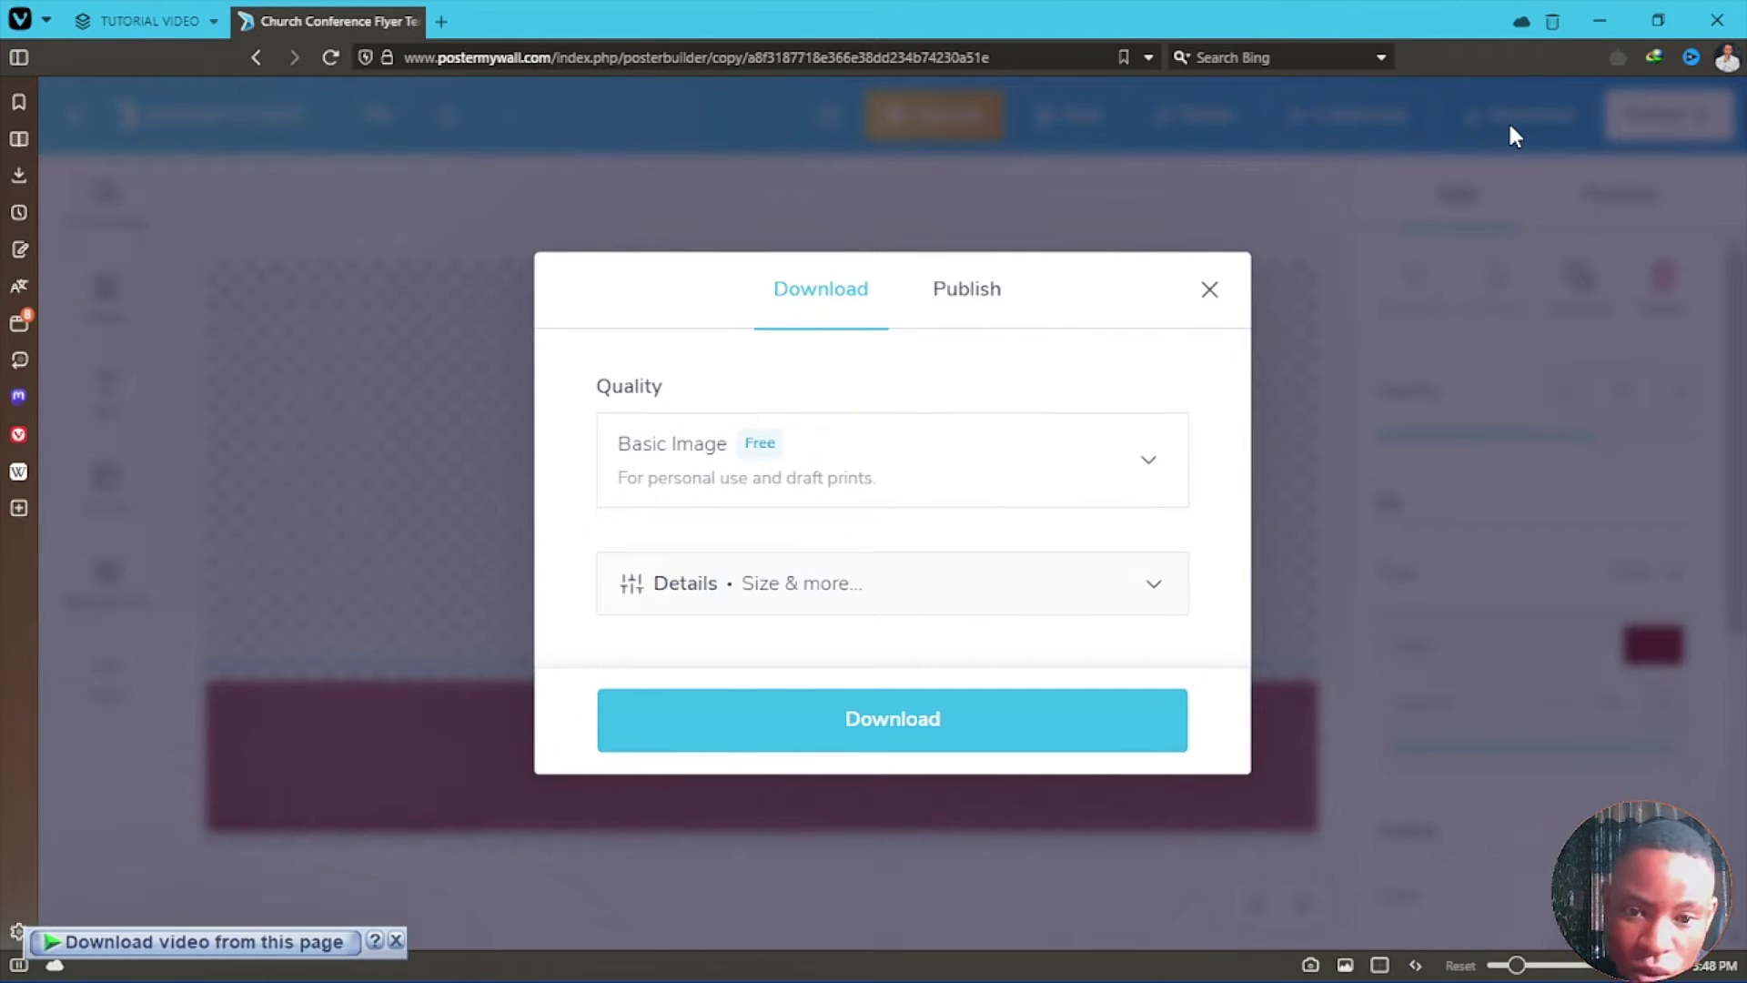
click(907, 723)
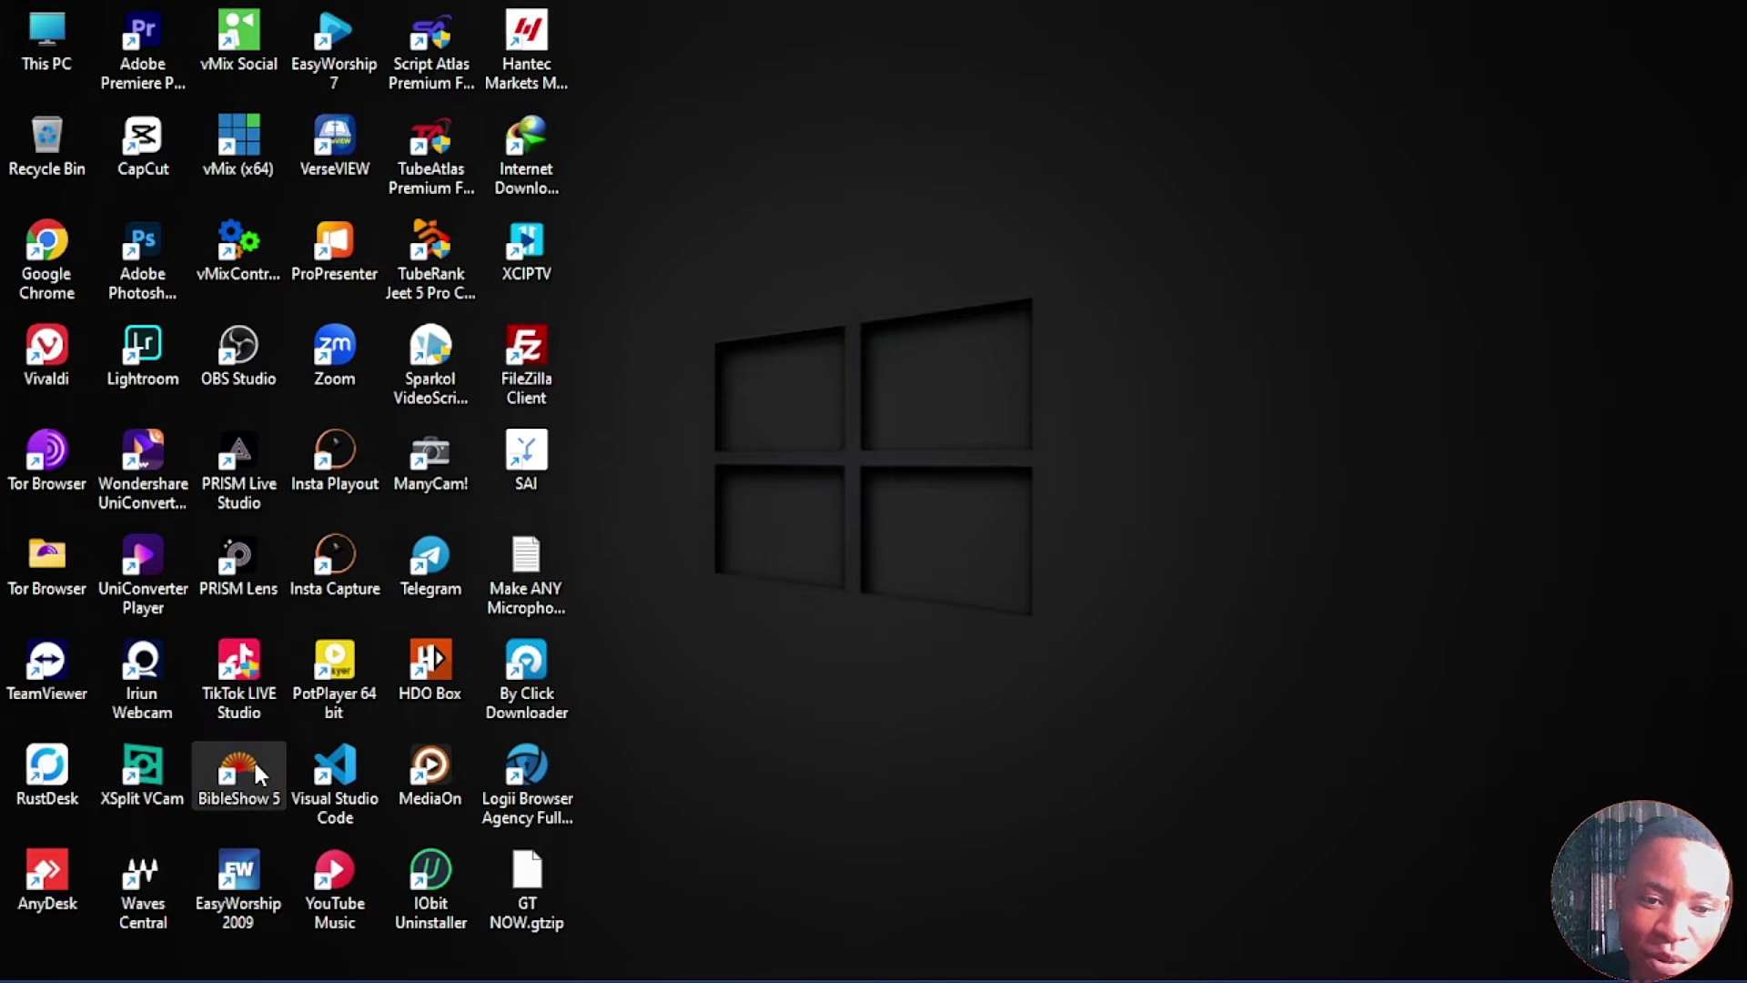
double_click(253, 757)
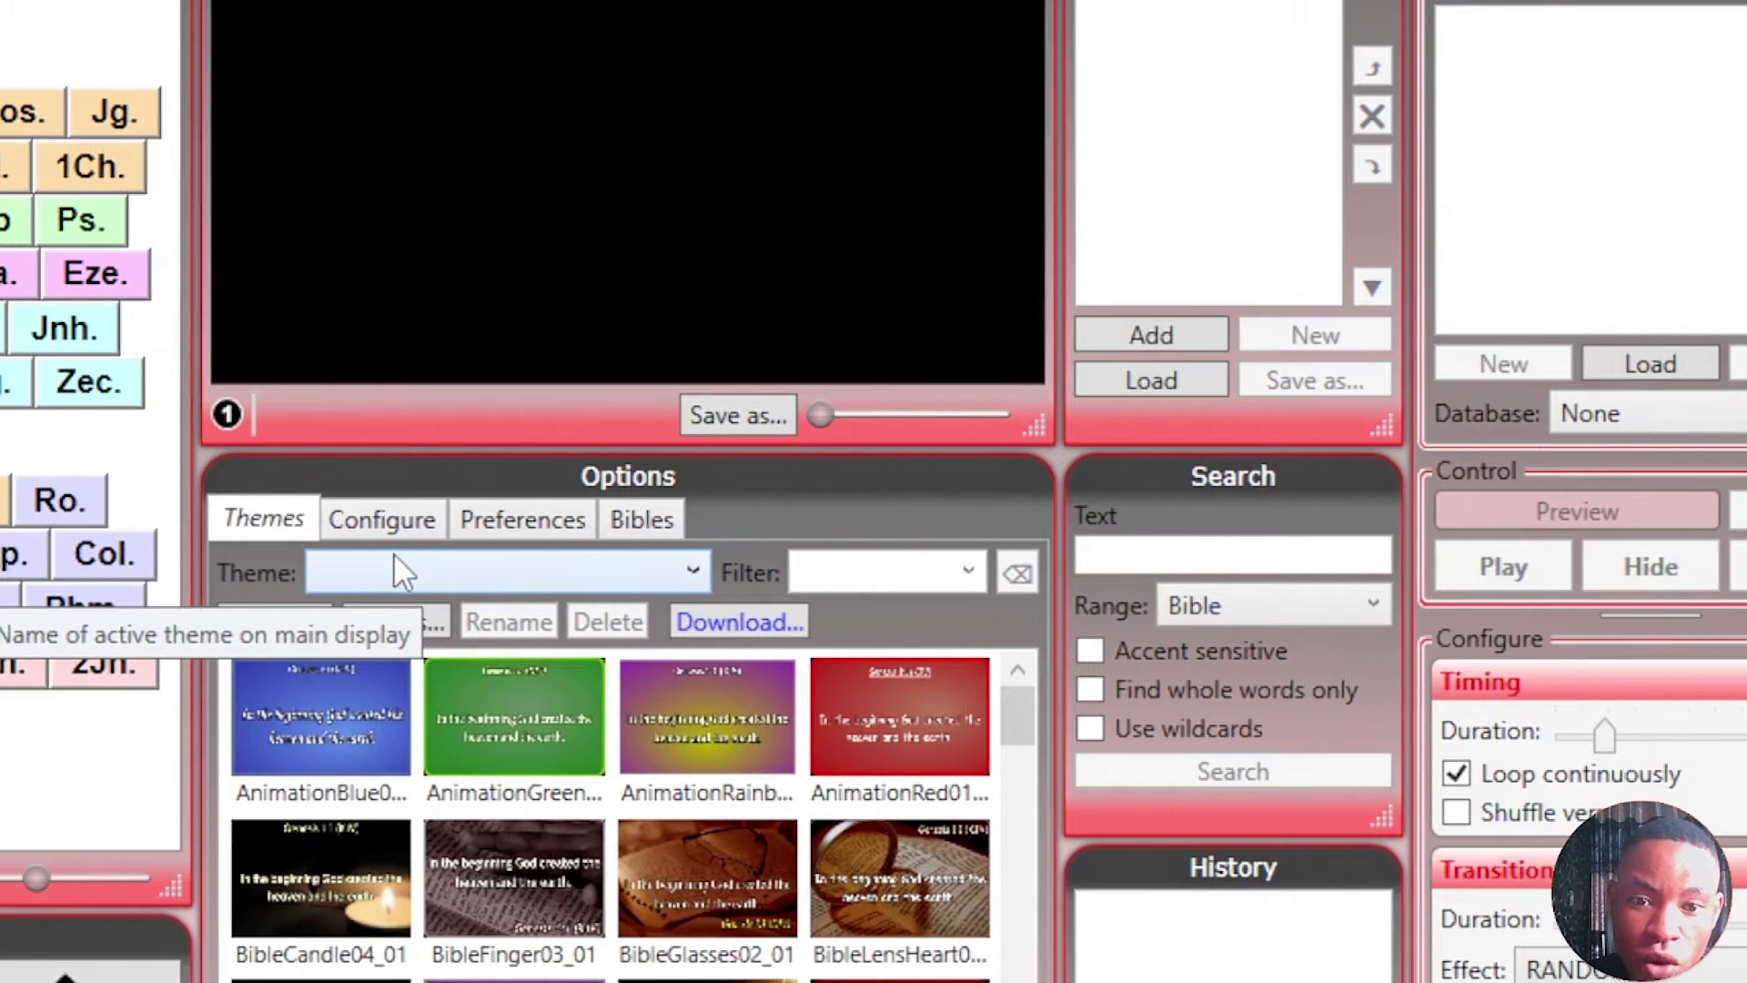
Step: Set the Church Conference flyer image from Downloads as BibleShow's picture background, then open Layout
click(393, 526)
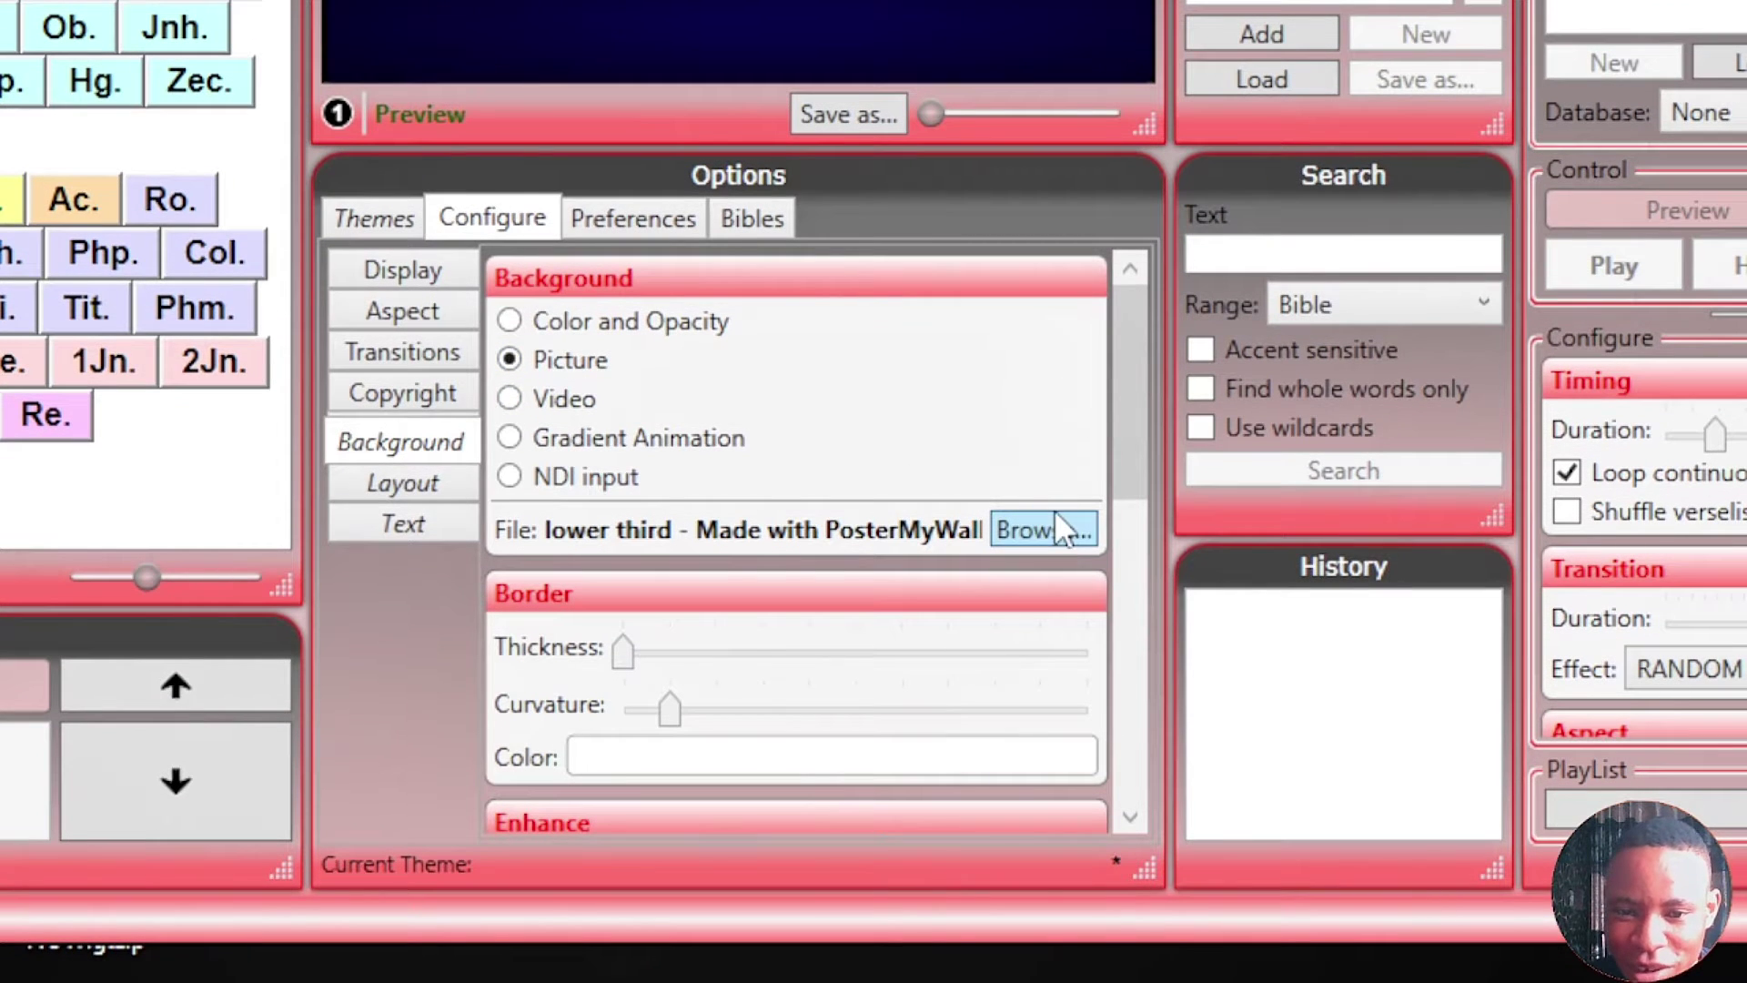
click(1056, 520)
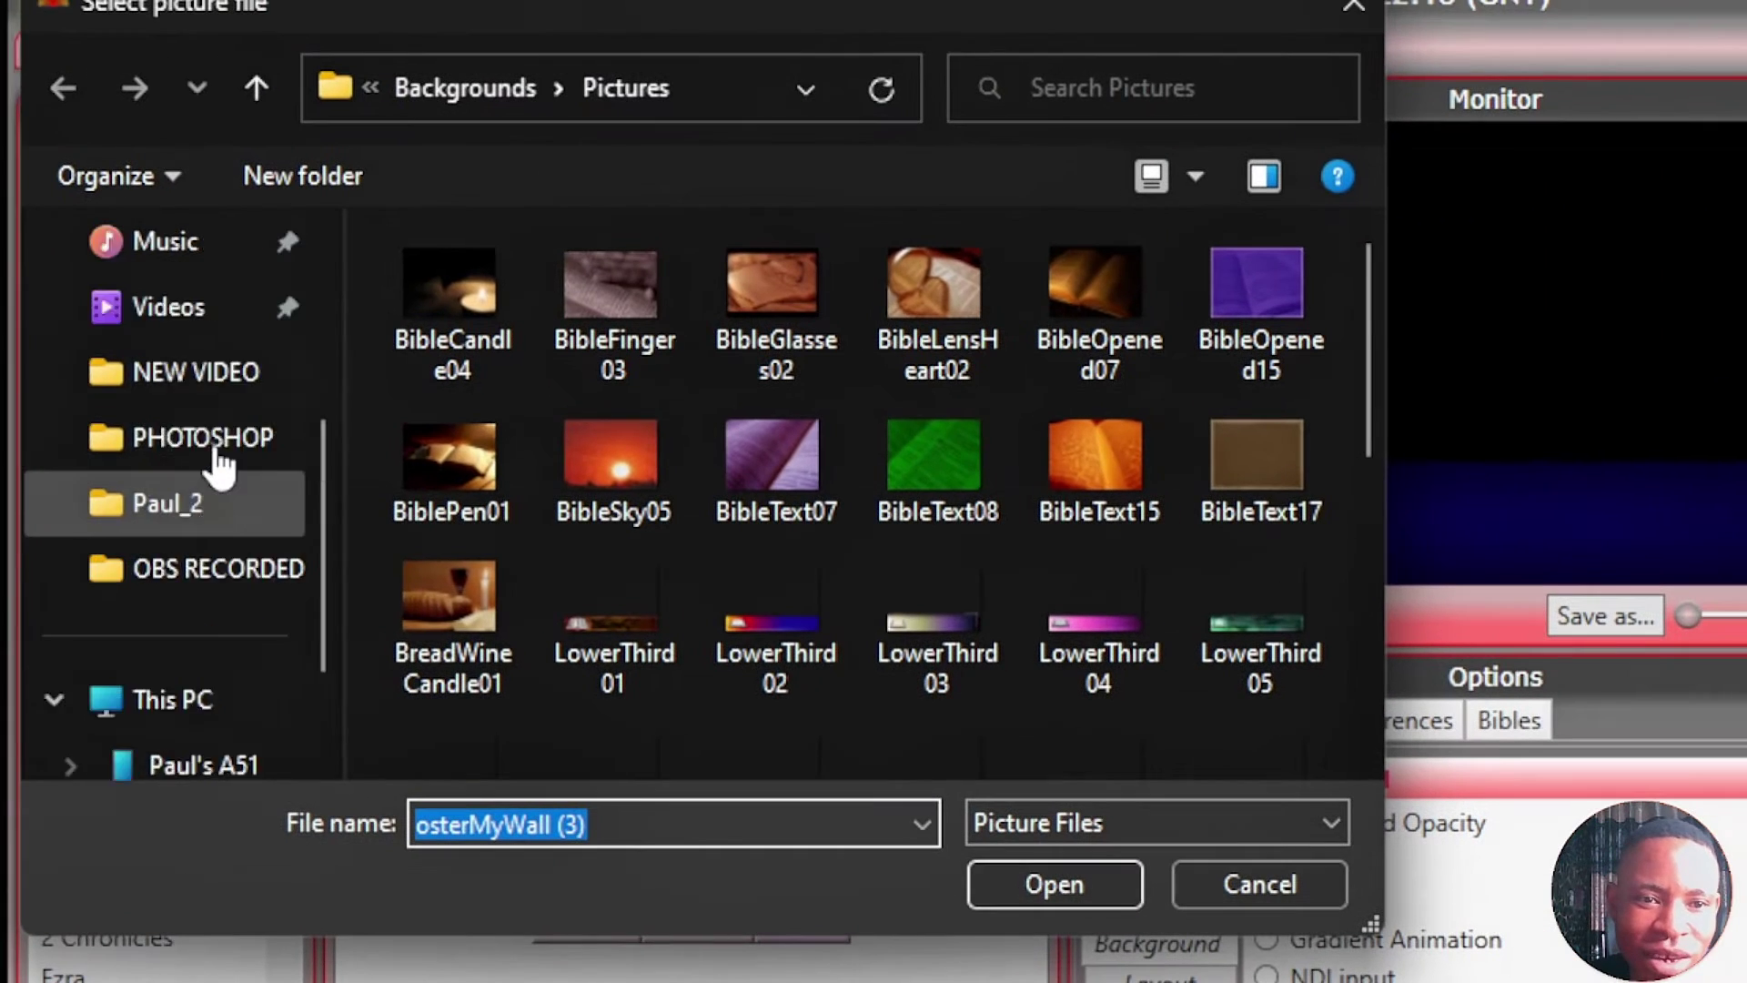
scroll(216, 468, up, 3)
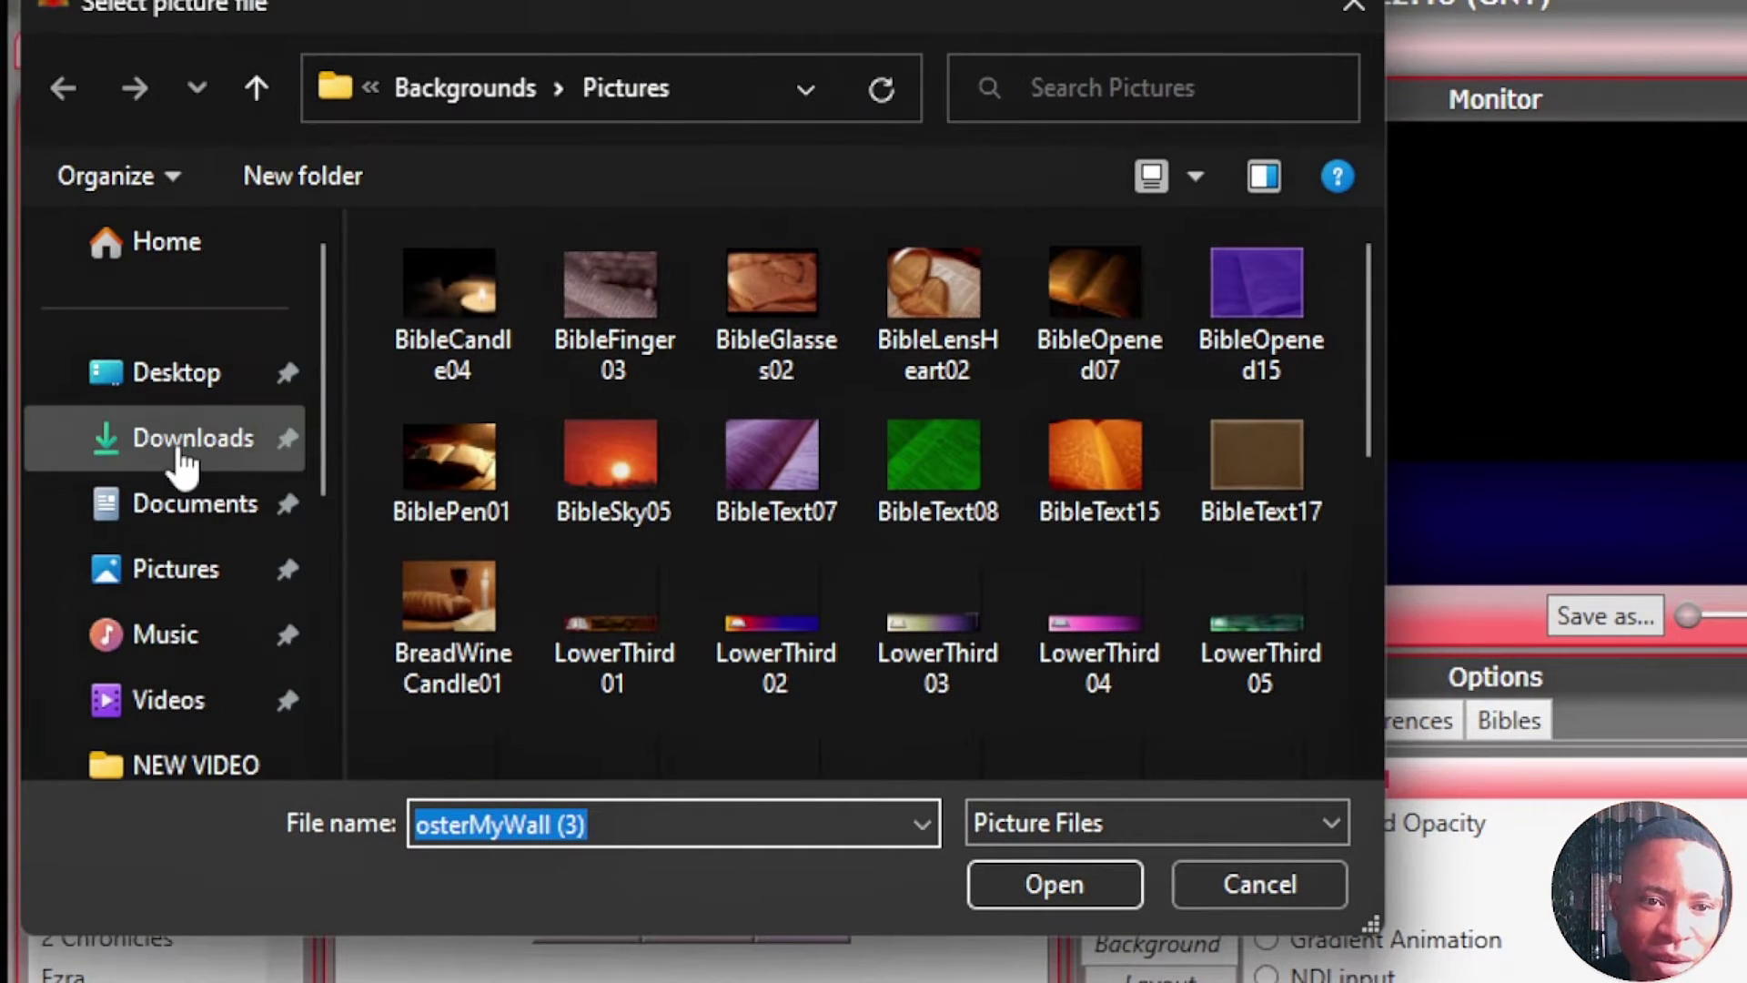
click(205, 446)
click(446, 460)
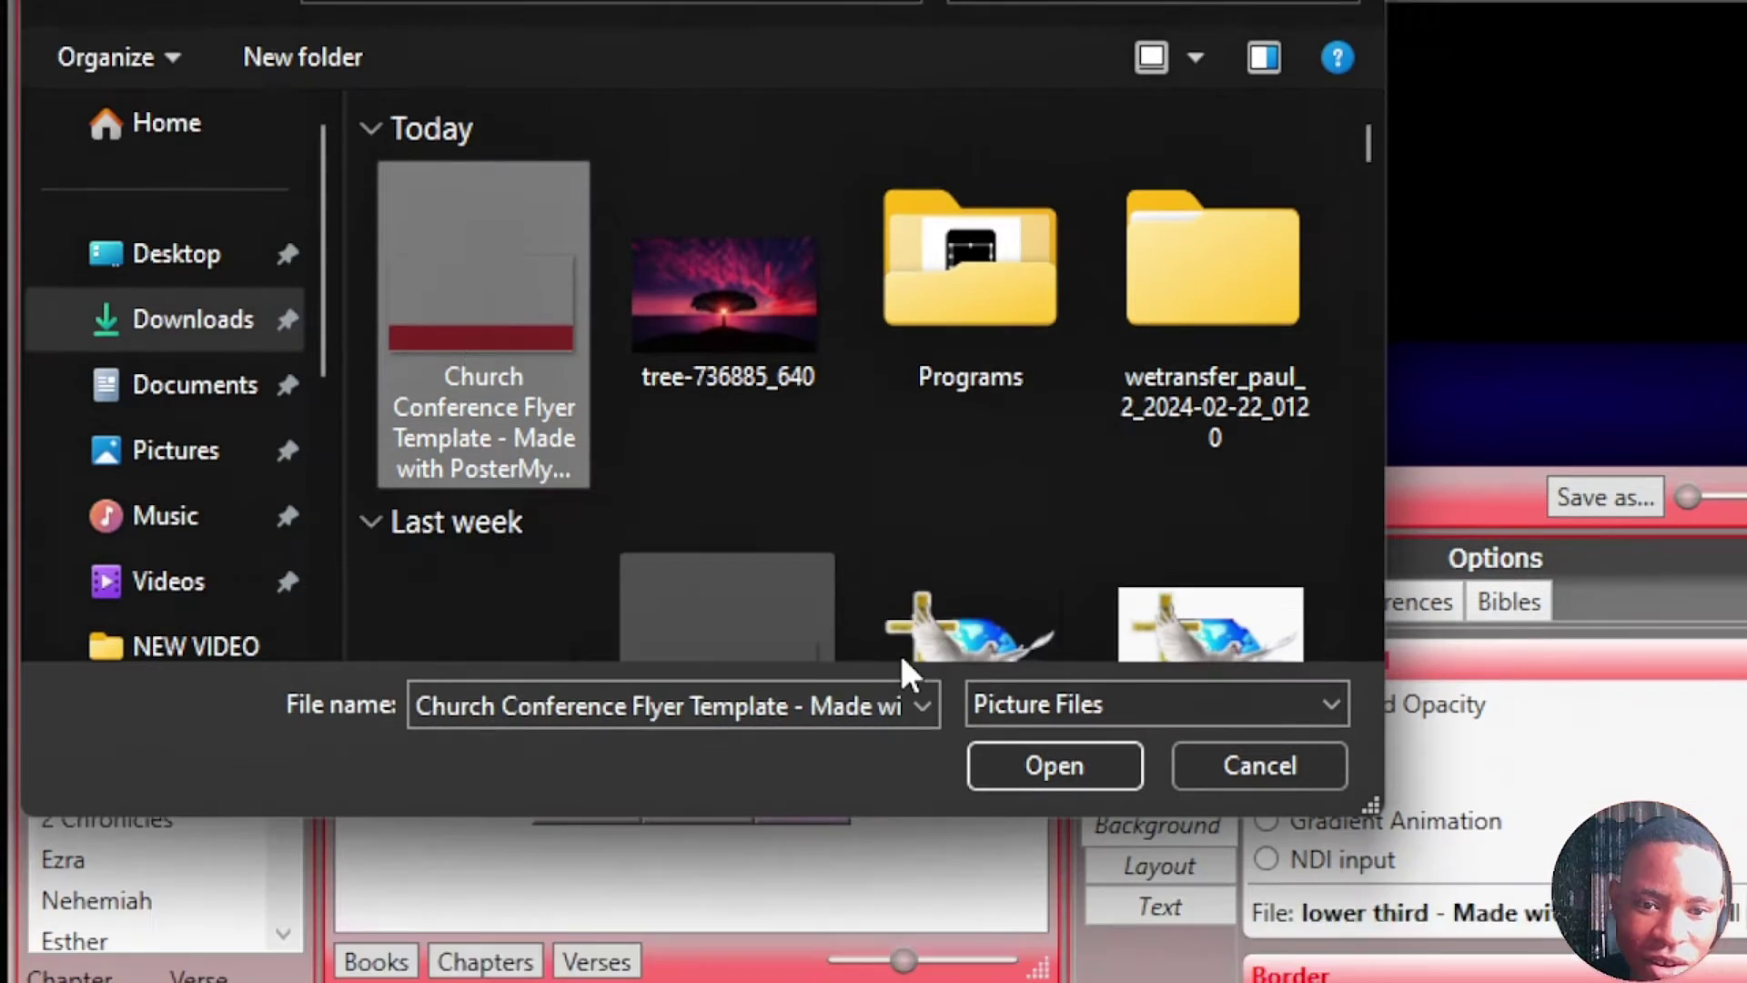
click(1037, 884)
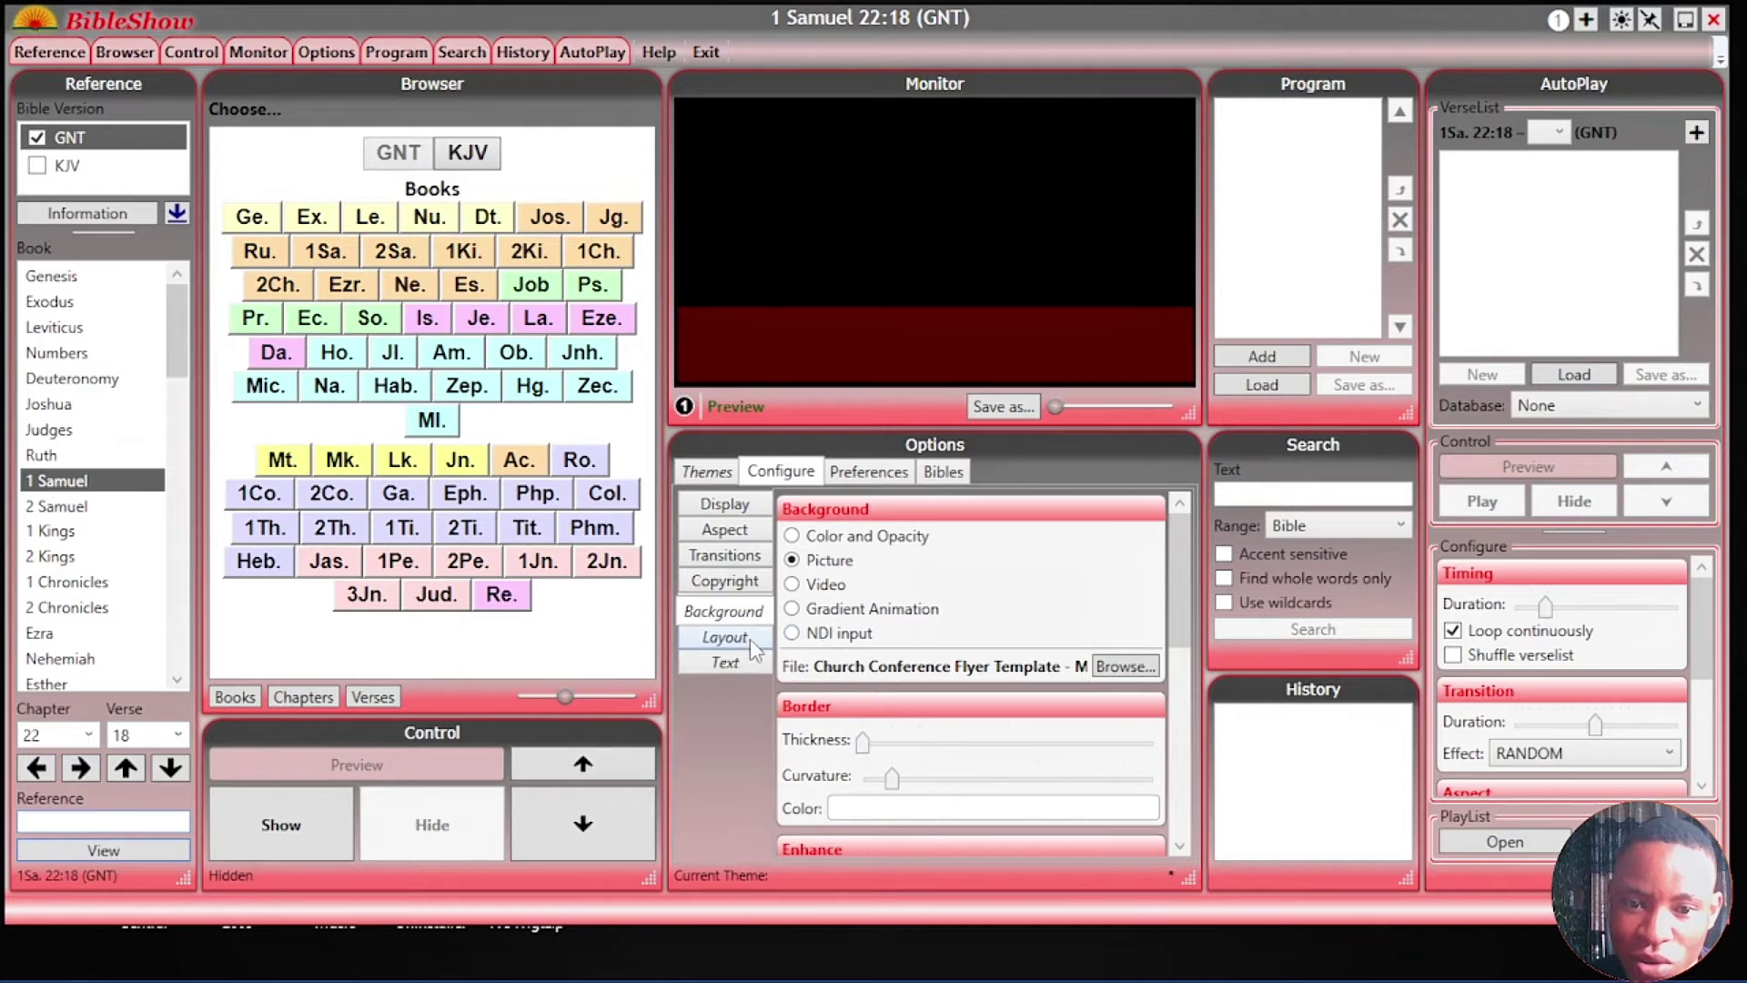
click(746, 639)
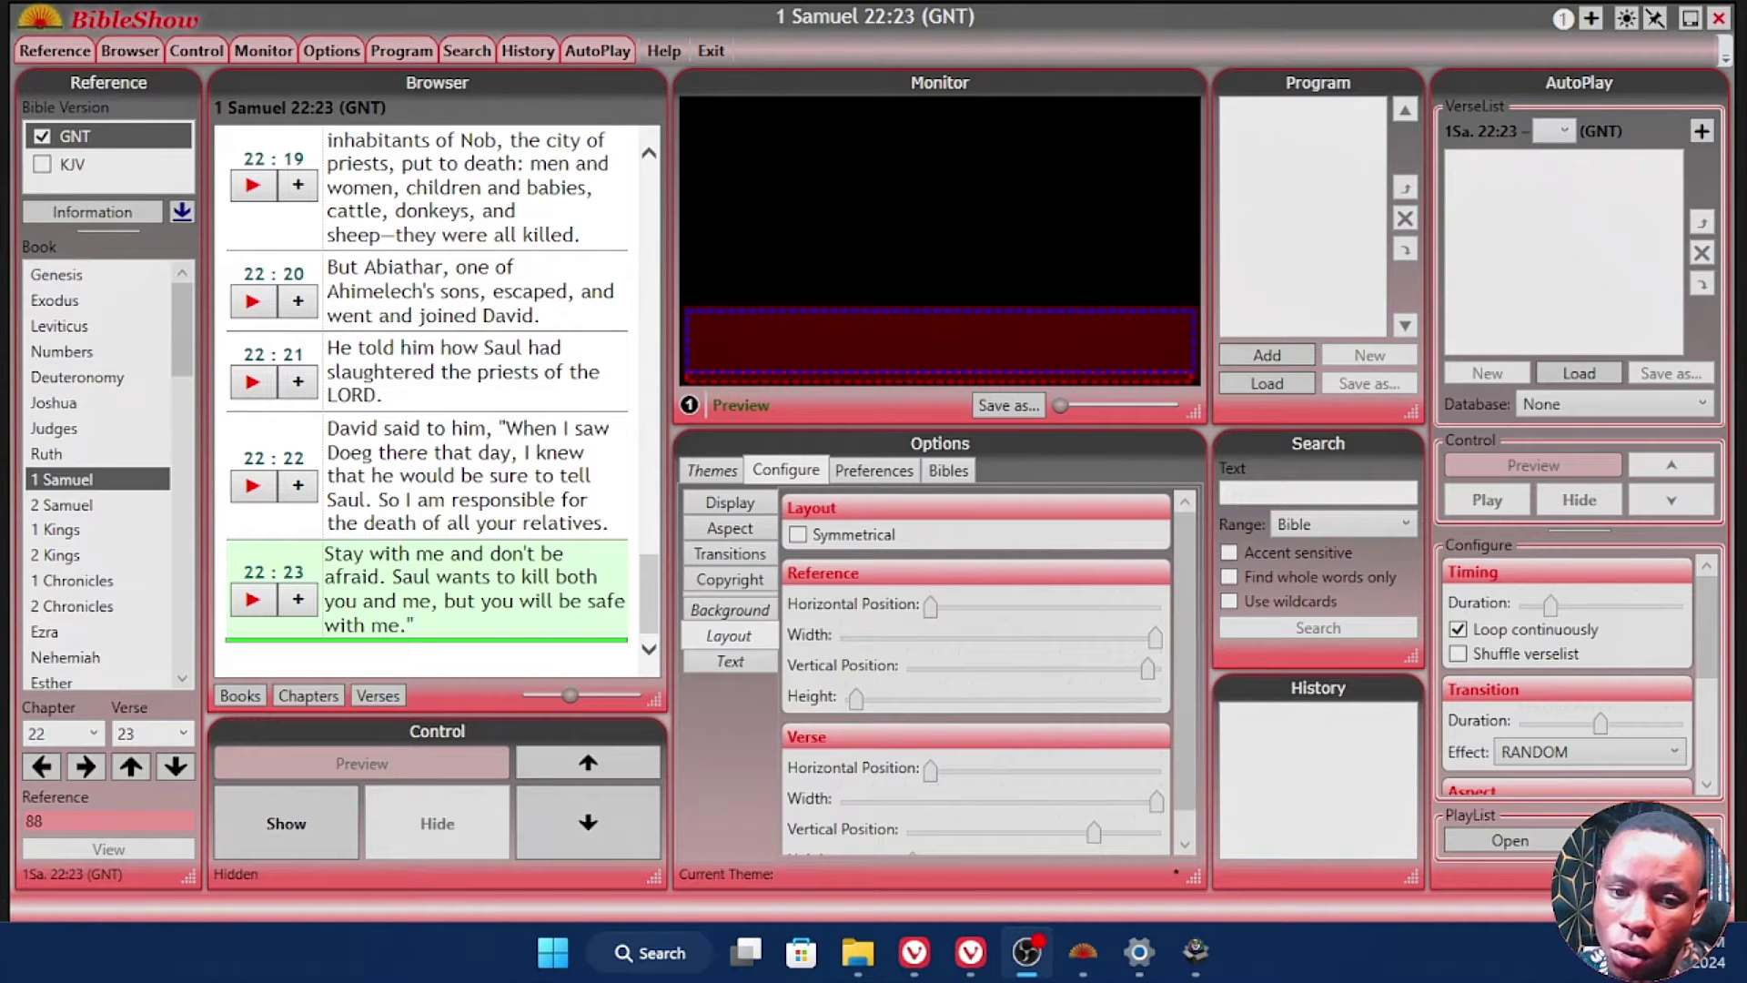
Step: Set the verse box's Horizontal Position to 7, Width to 98 and Vertical Position to 73
scroll(982, 664, down, 1)
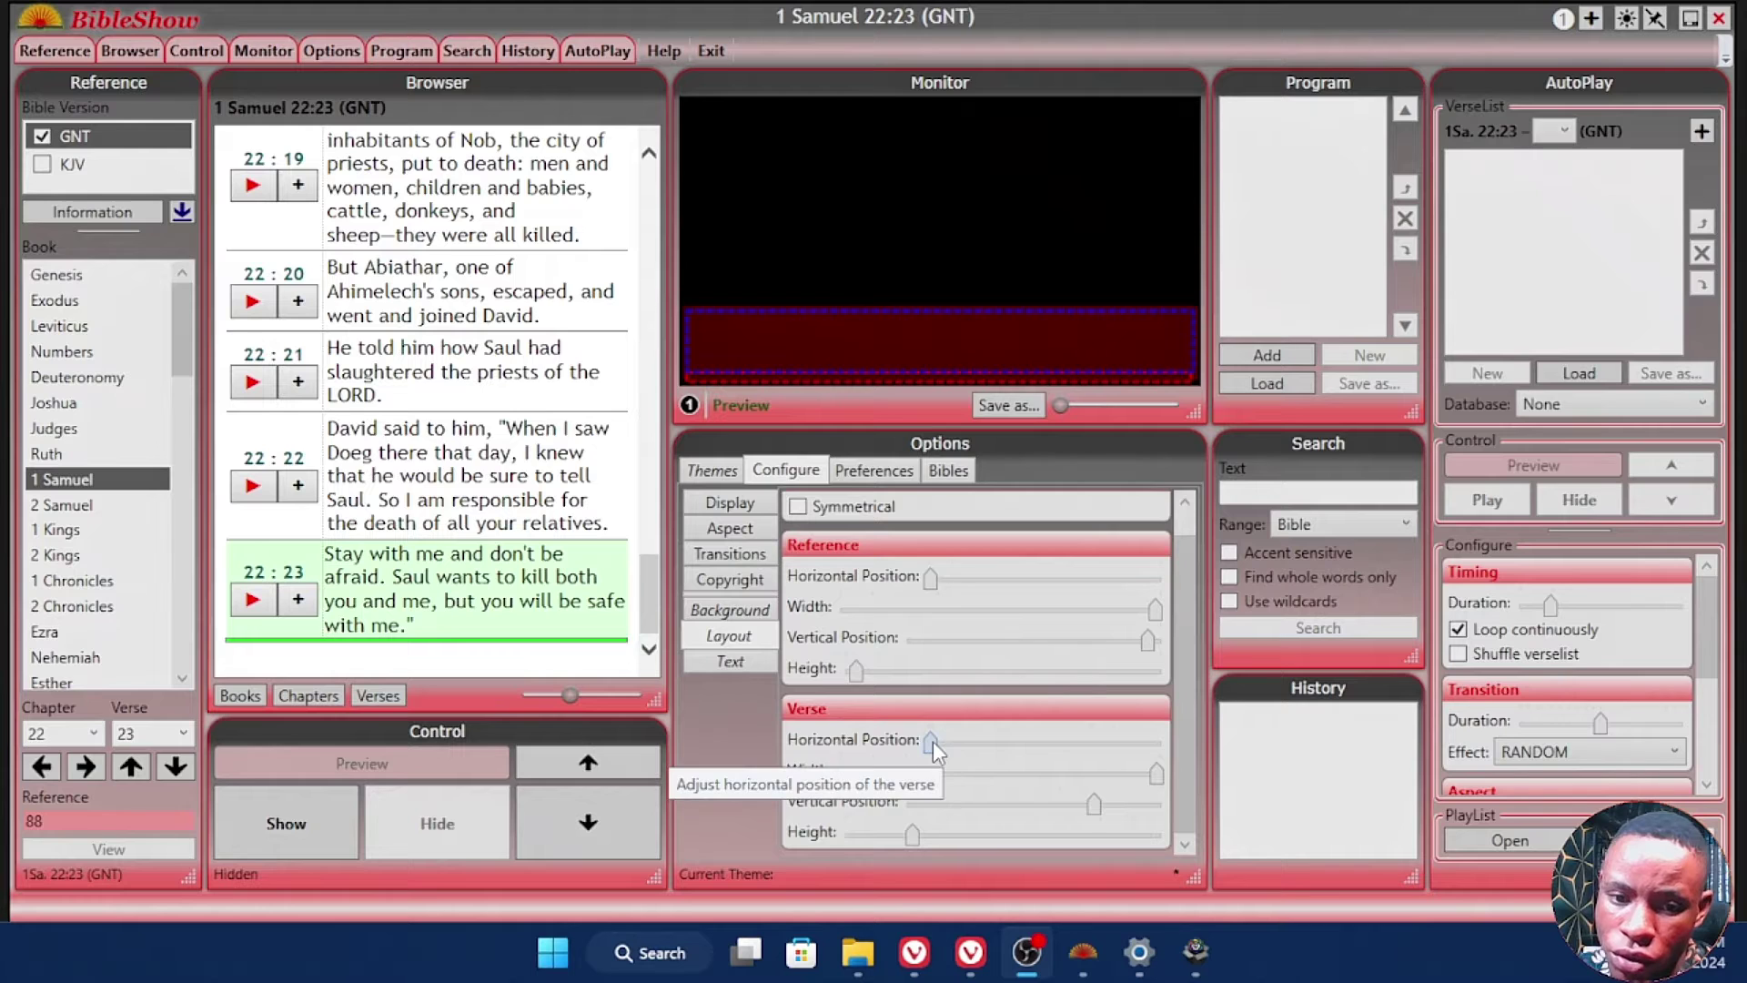
drag(929, 741, 931, 746)
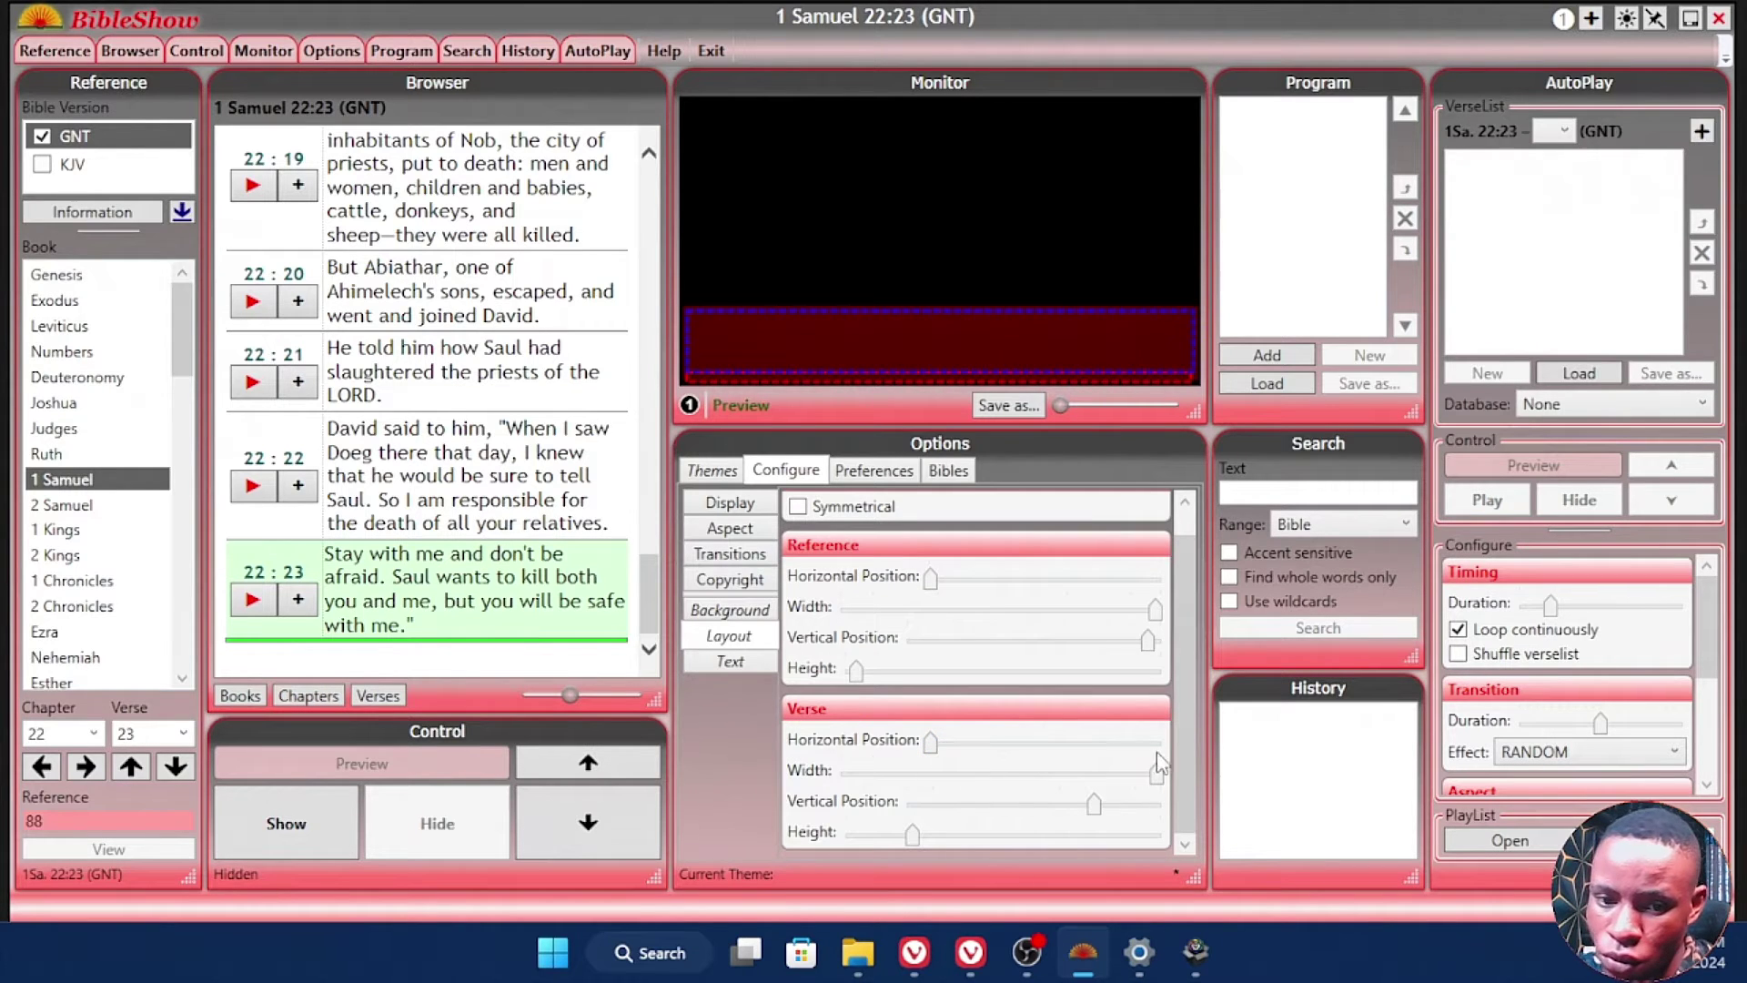
drag(1155, 788, 1157, 785)
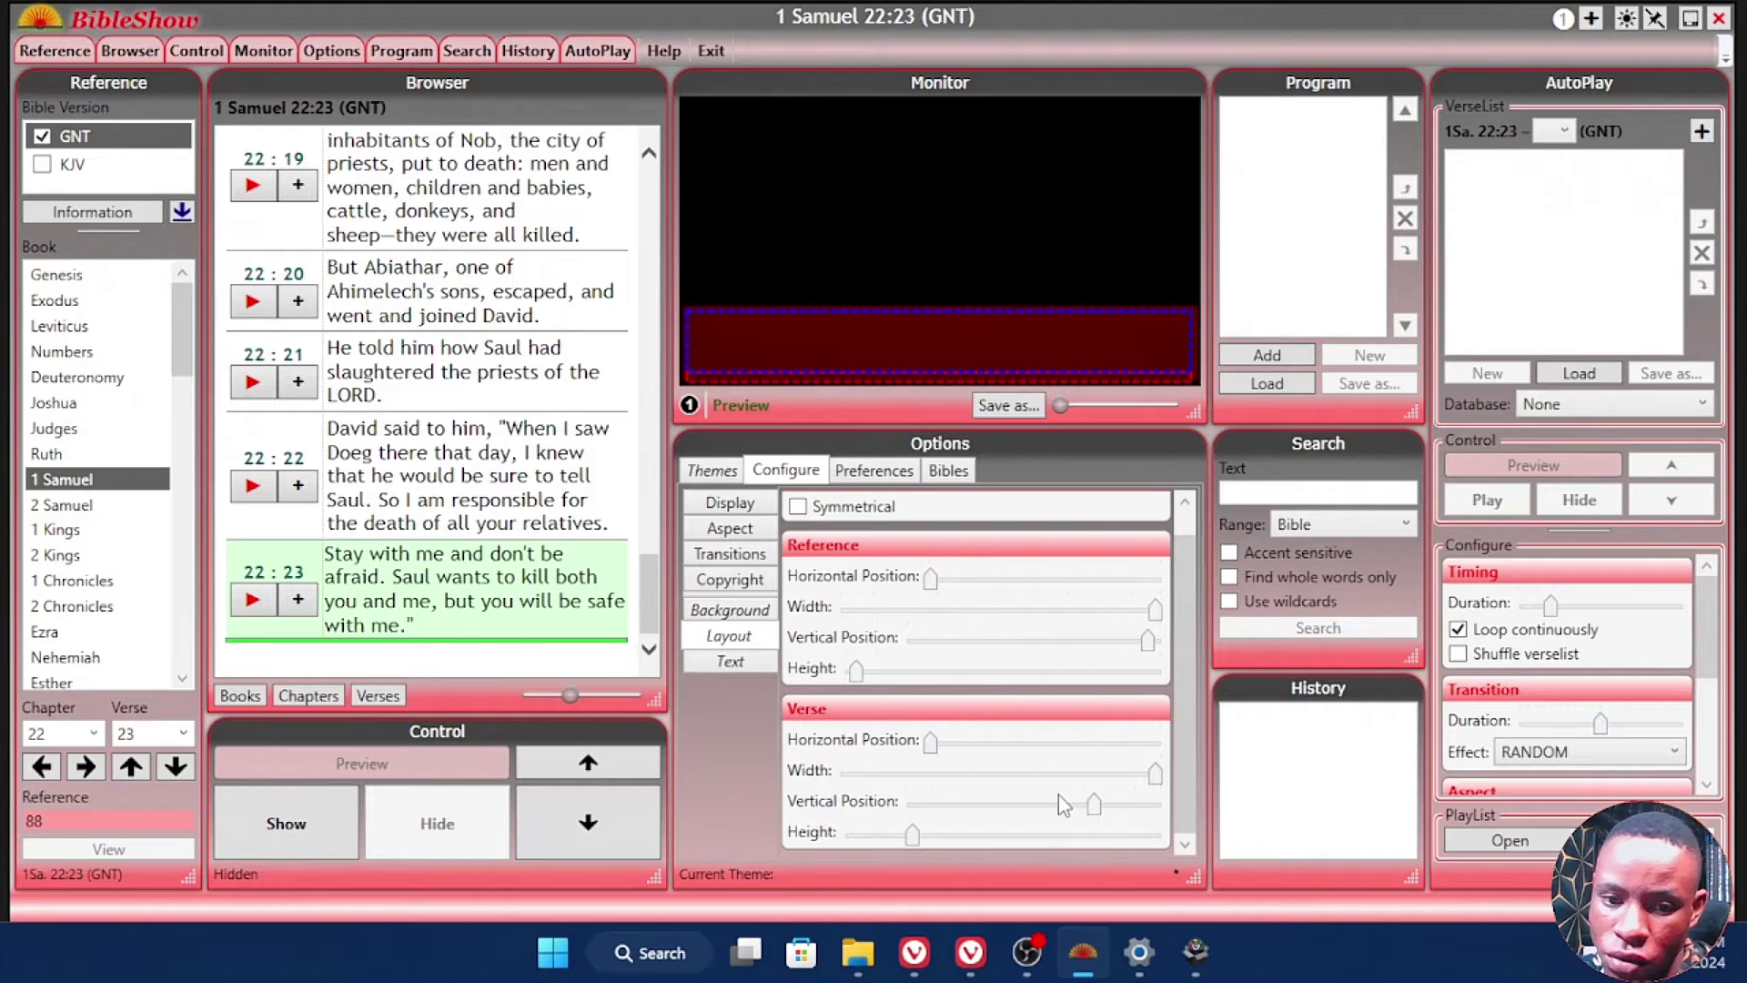
drag(1090, 803, 1091, 805)
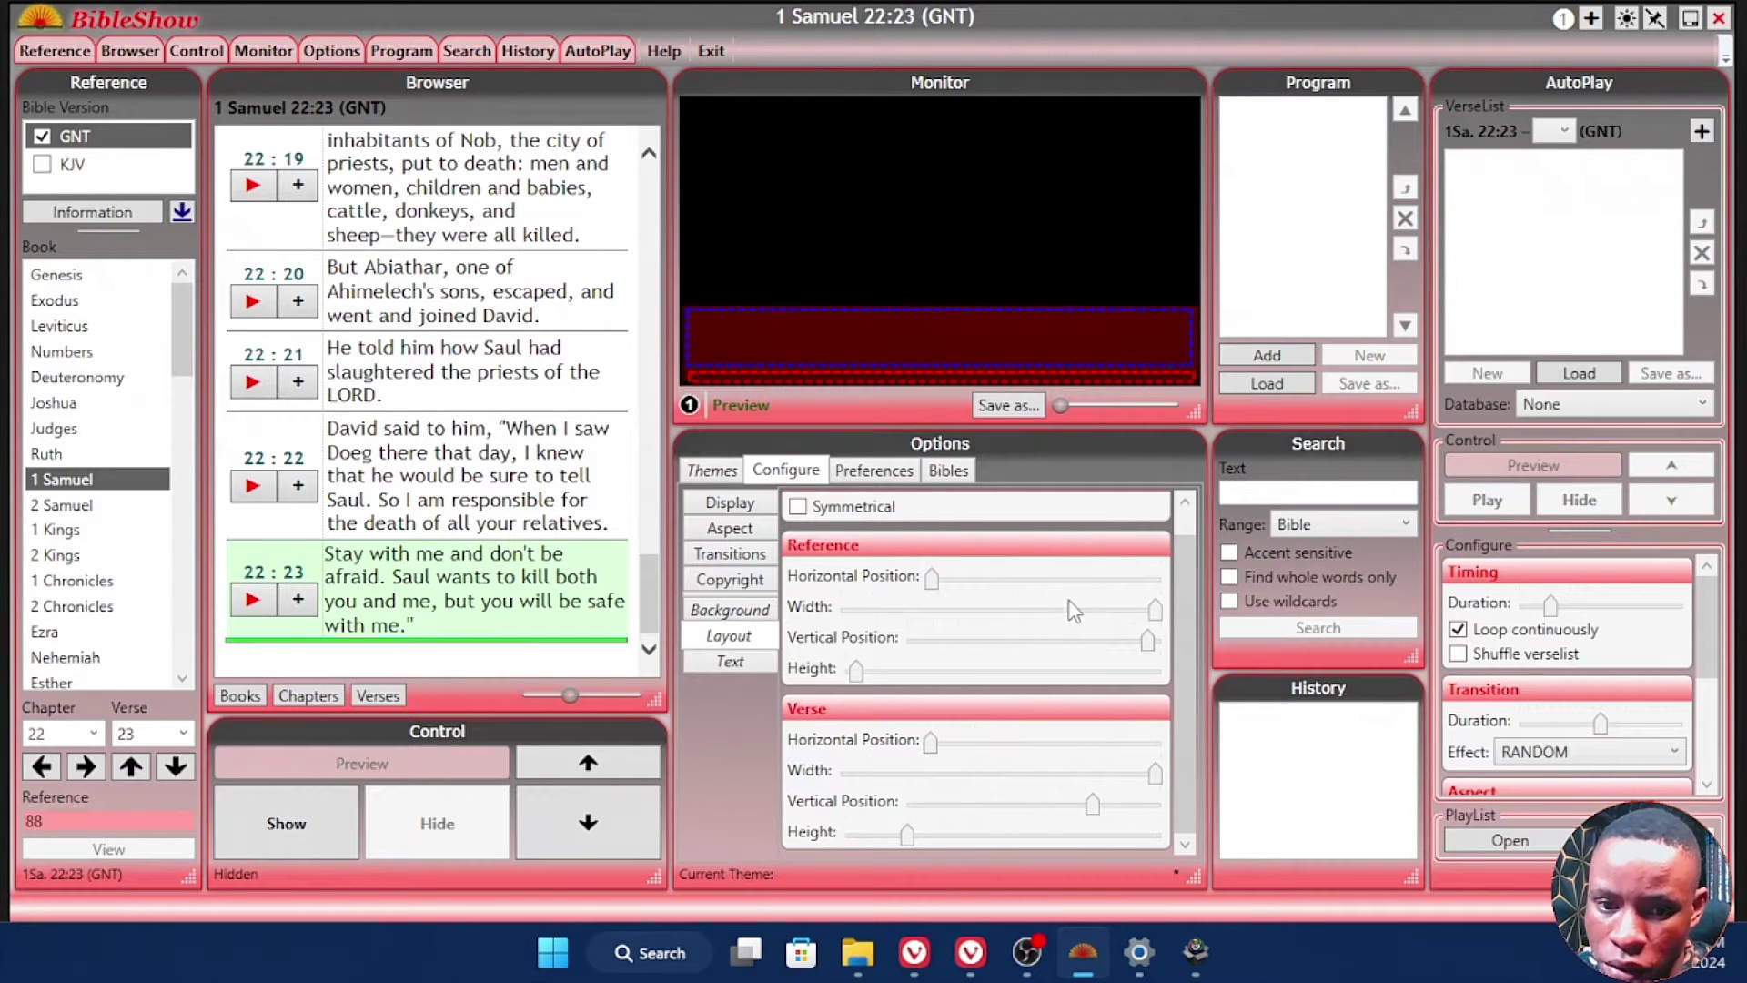
Step: Set the reference box's Width to 96, Vertical Position to 95 and Height to 5
drag(1154, 613, 1158, 626)
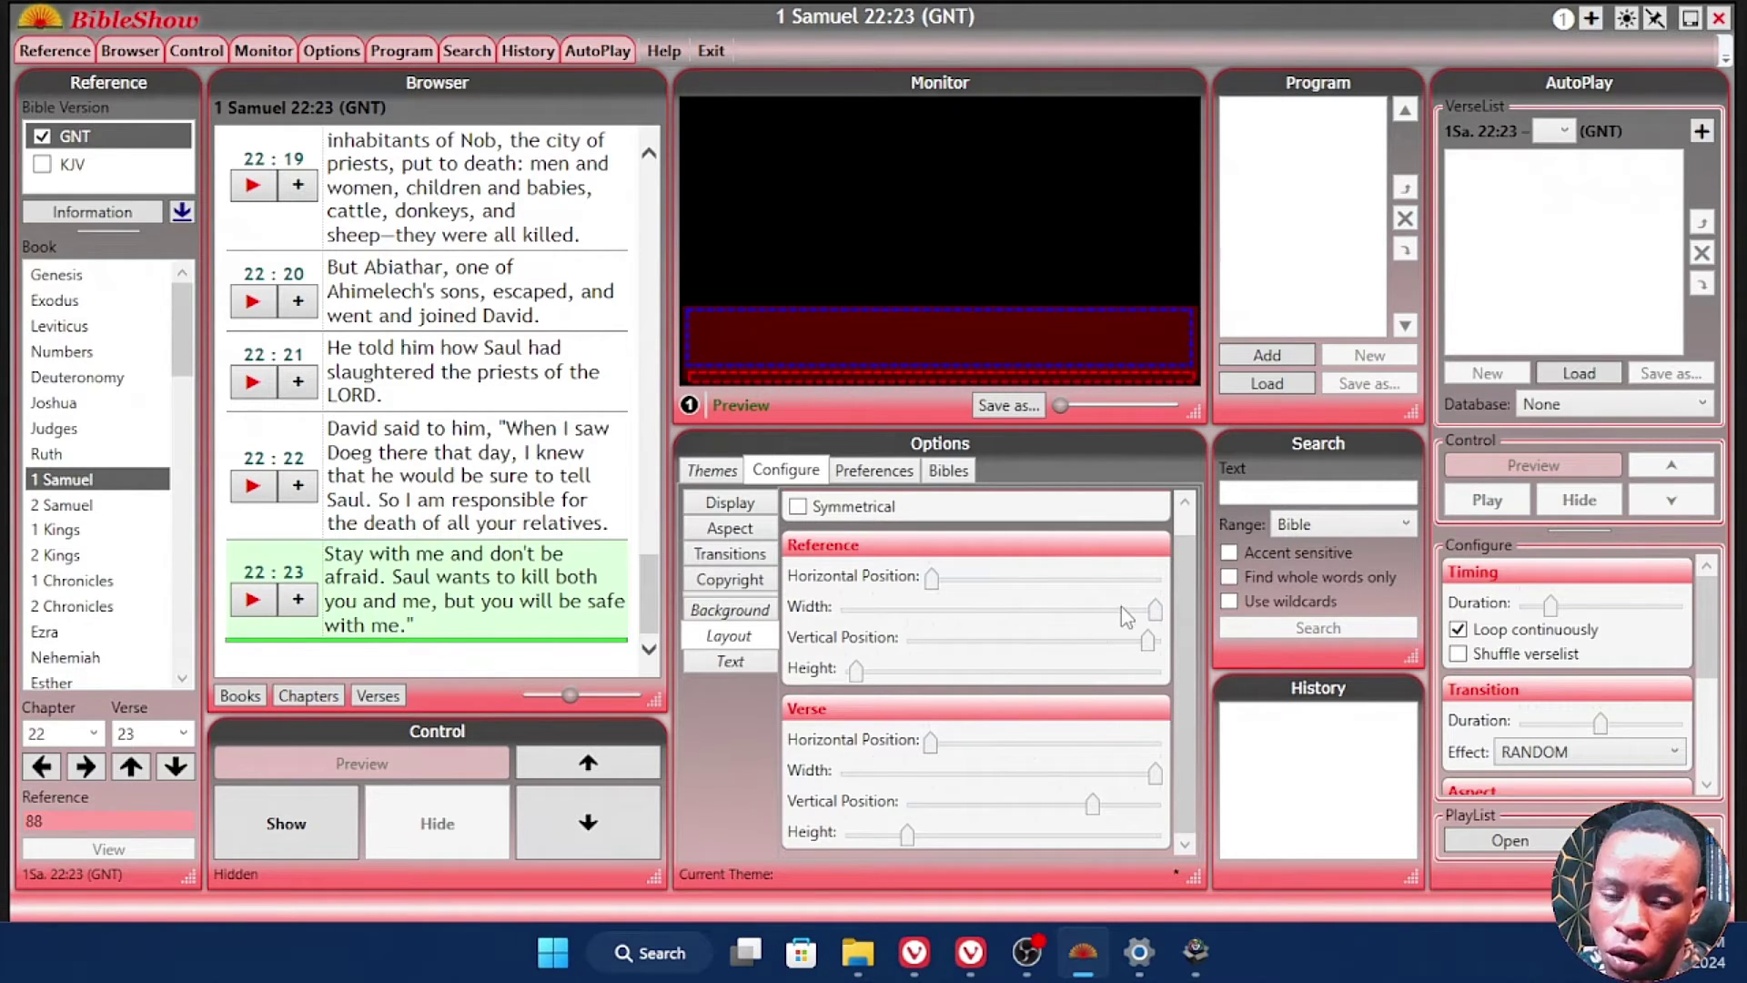
drag(1147, 640, 1147, 643)
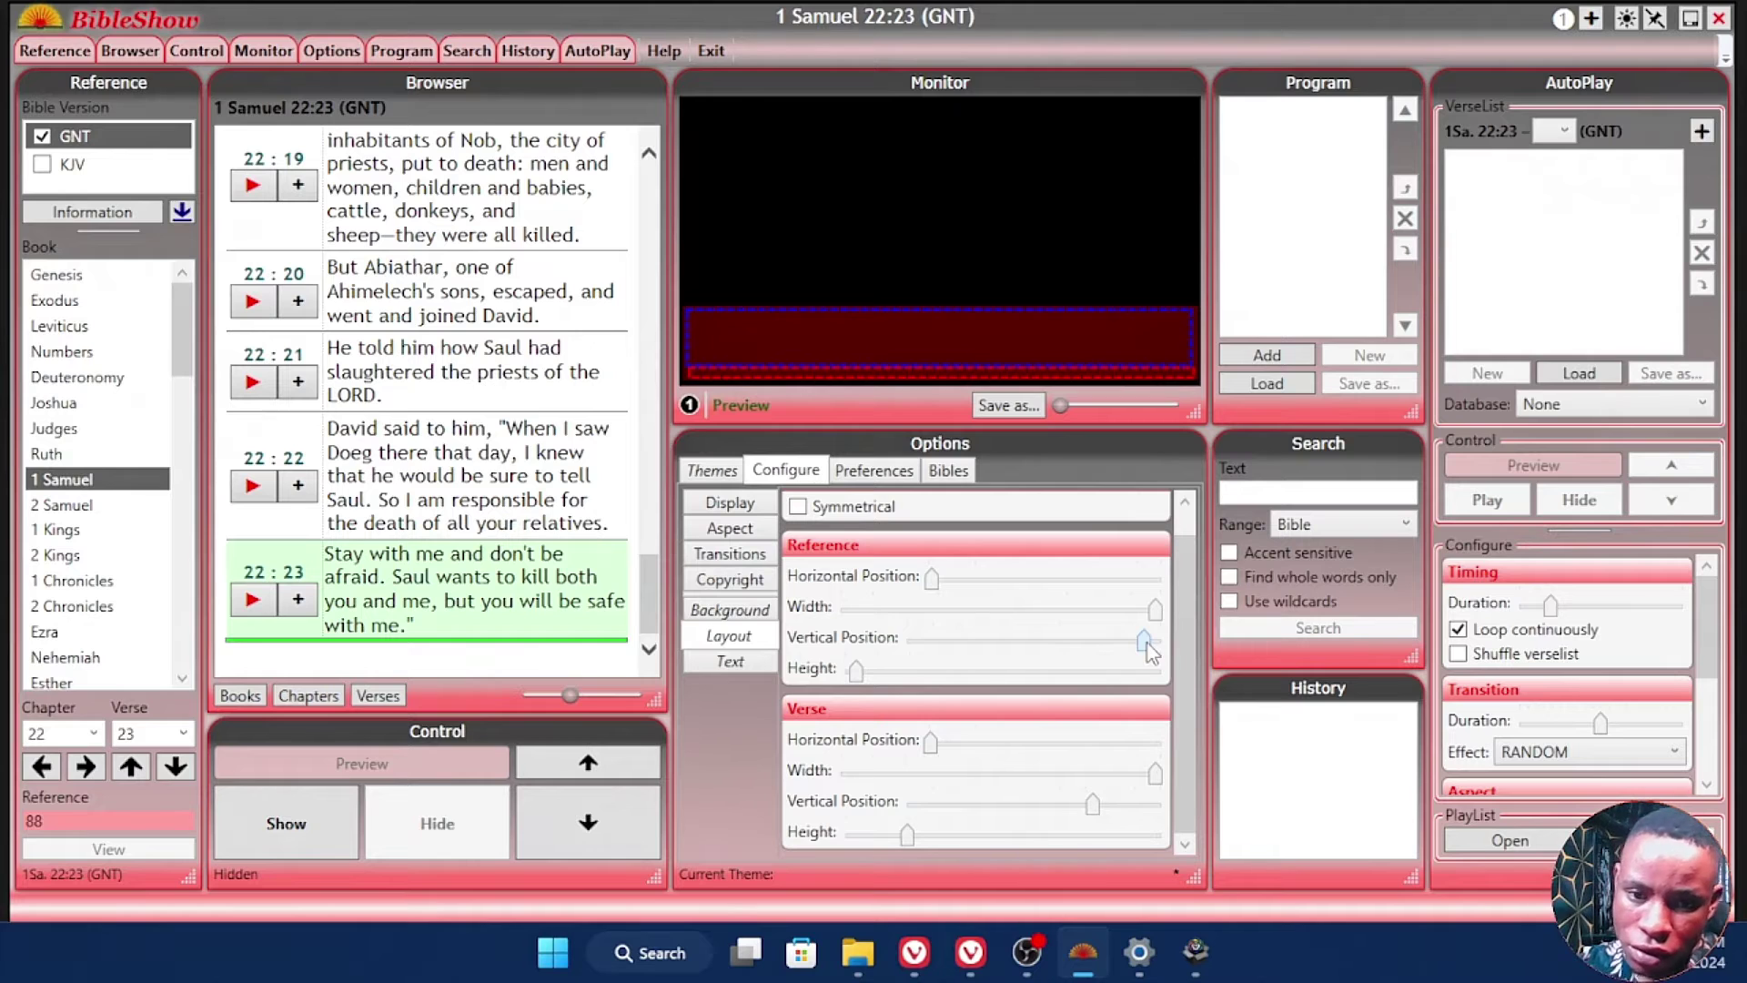
drag(872, 684, 859, 685)
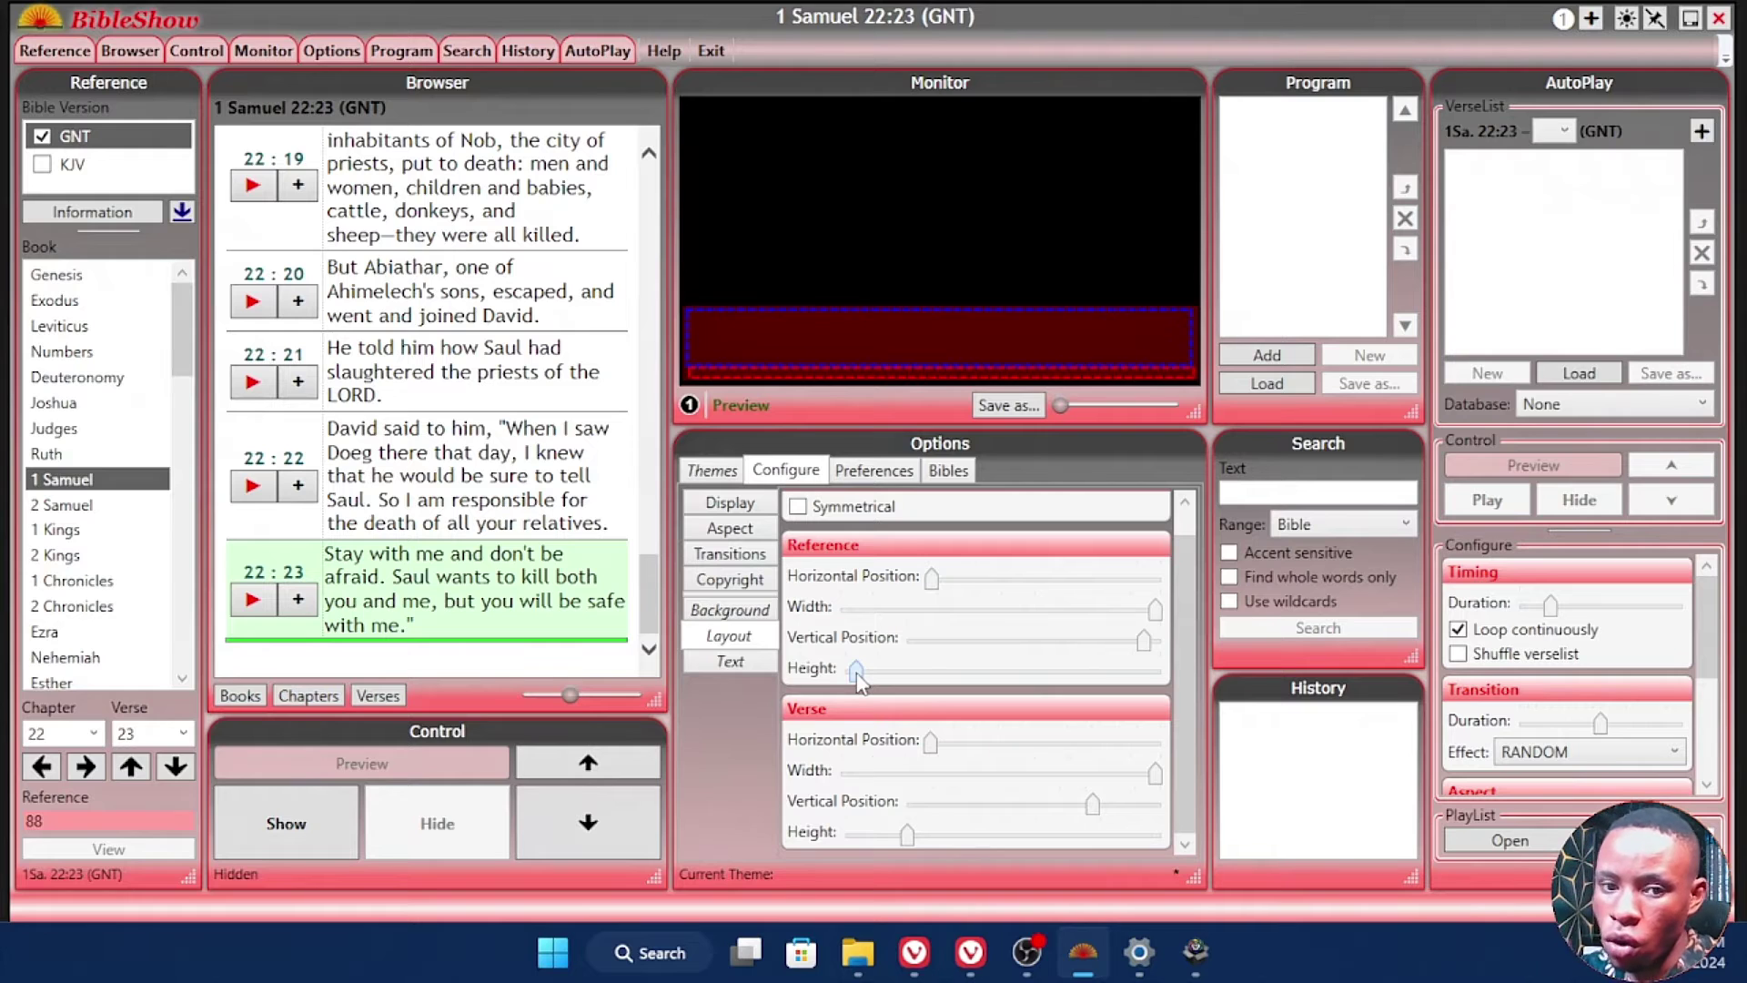
click(735, 633)
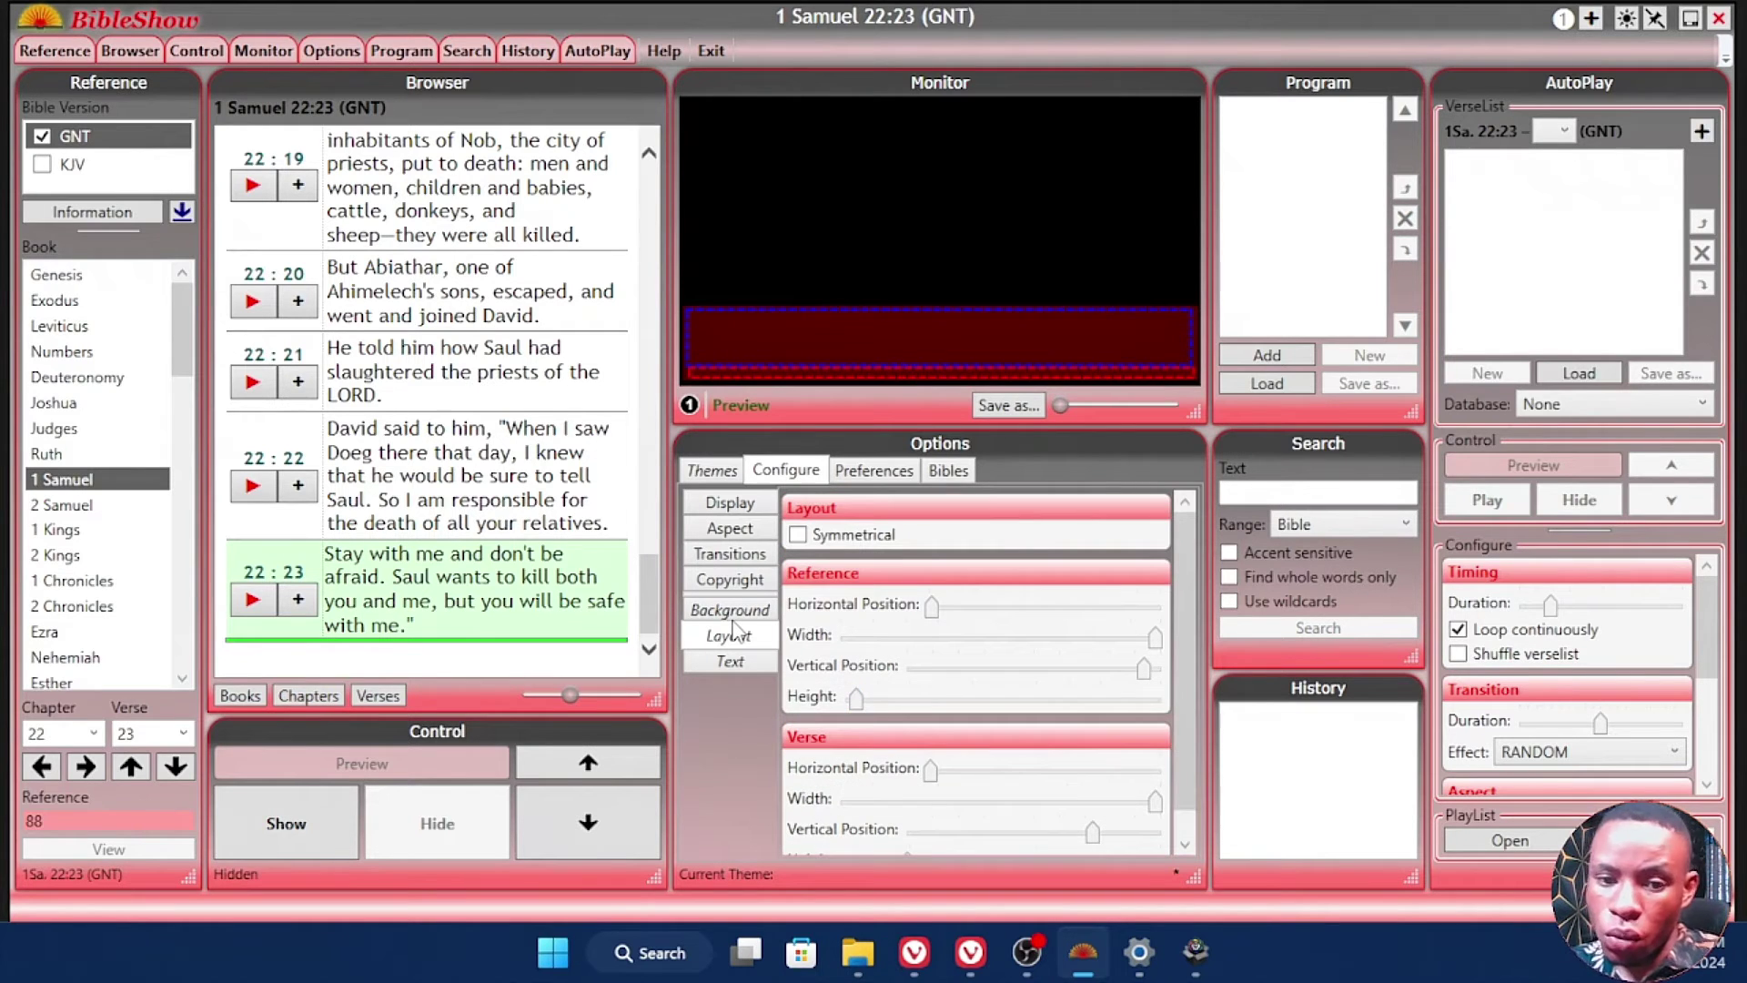
Step: Open the Aspect settings and leave 'Merge reference with verse text' unchecked
click(739, 536)
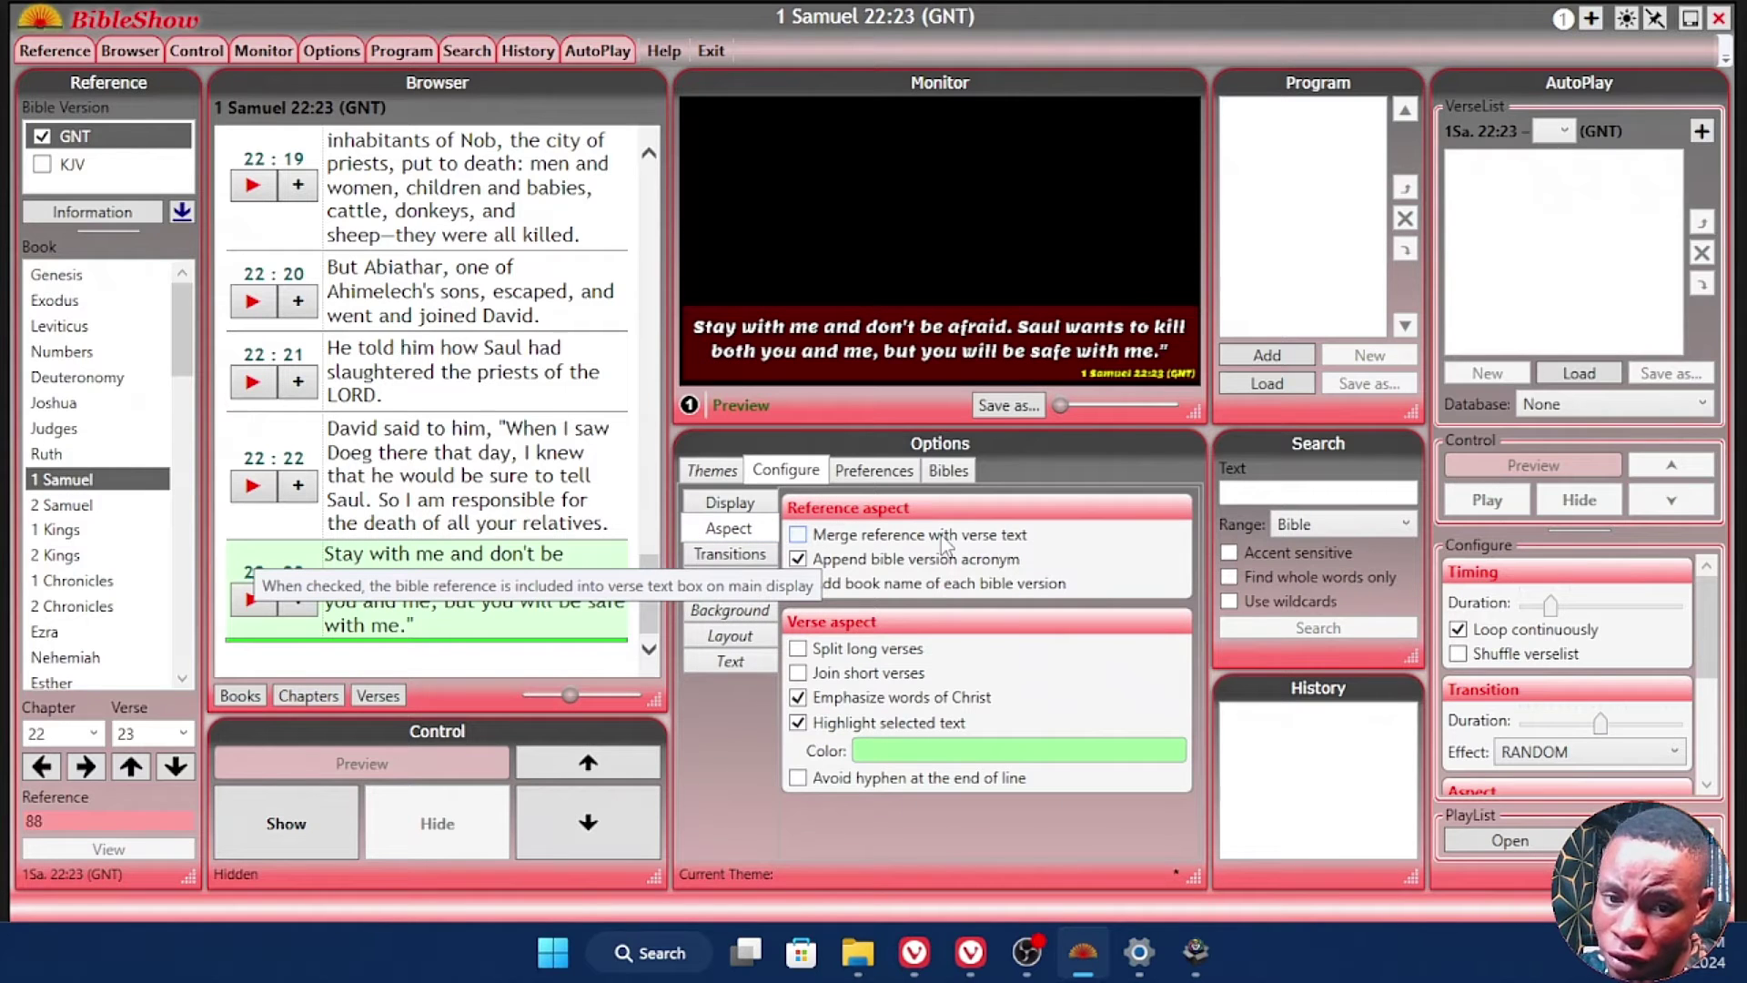
click(842, 544)
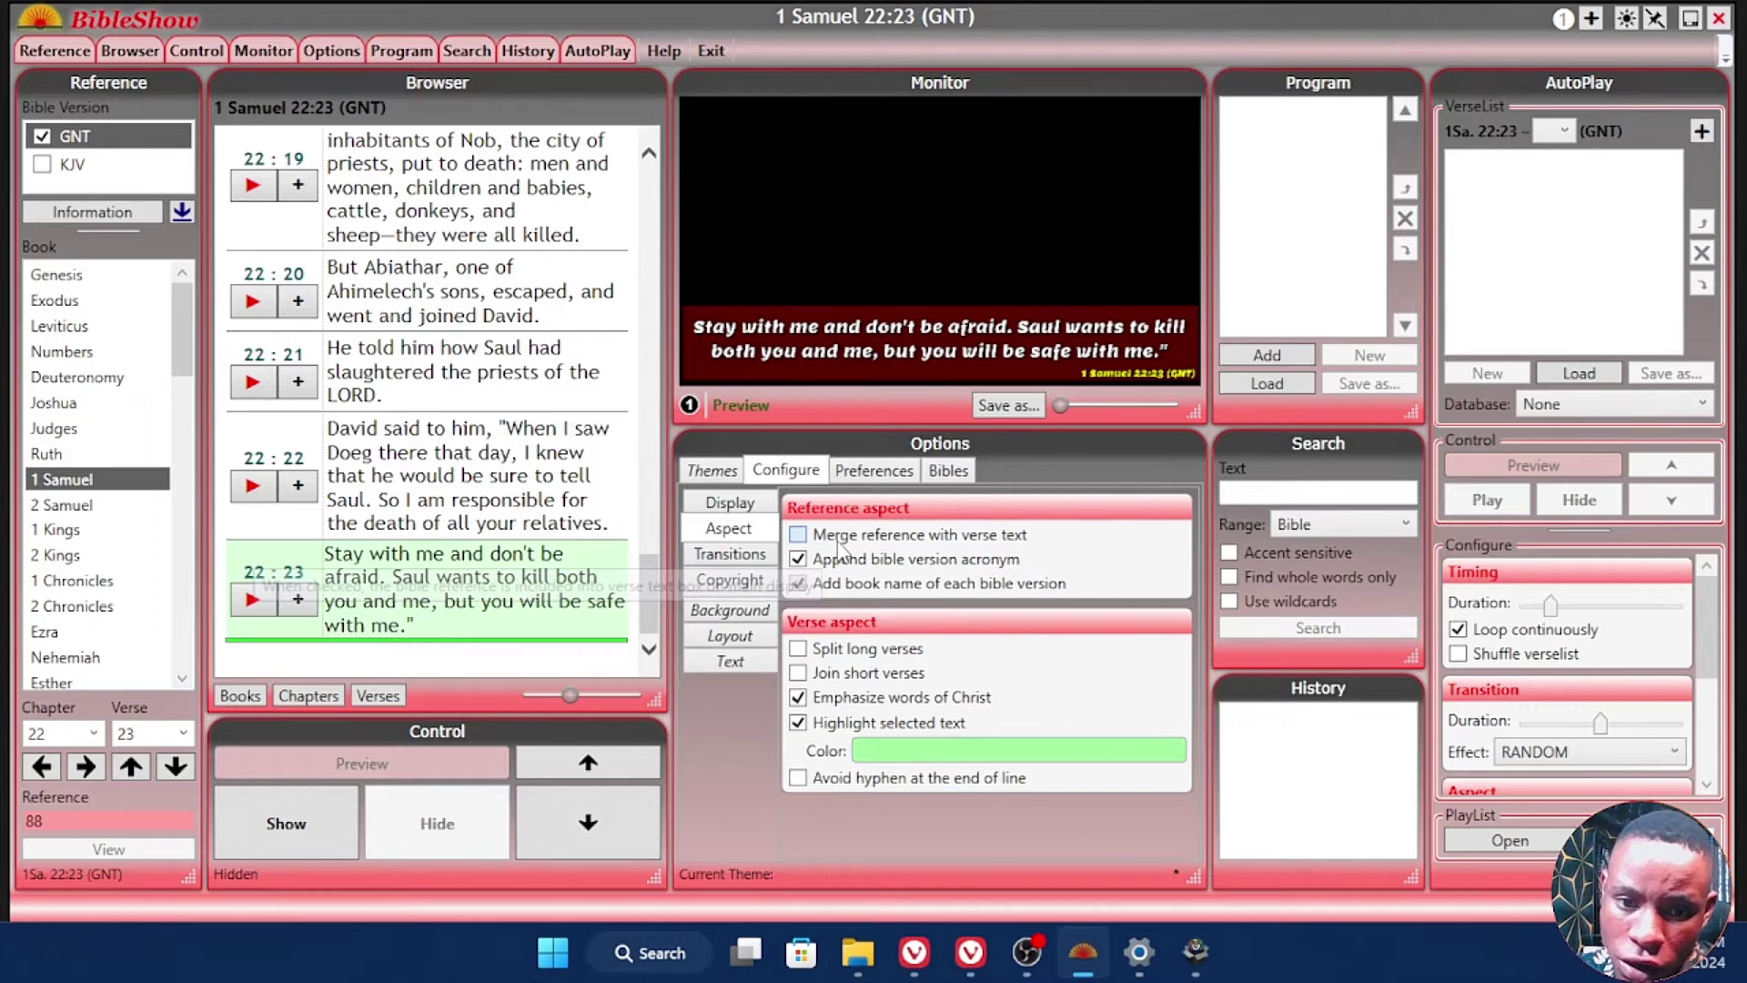
click(898, 536)
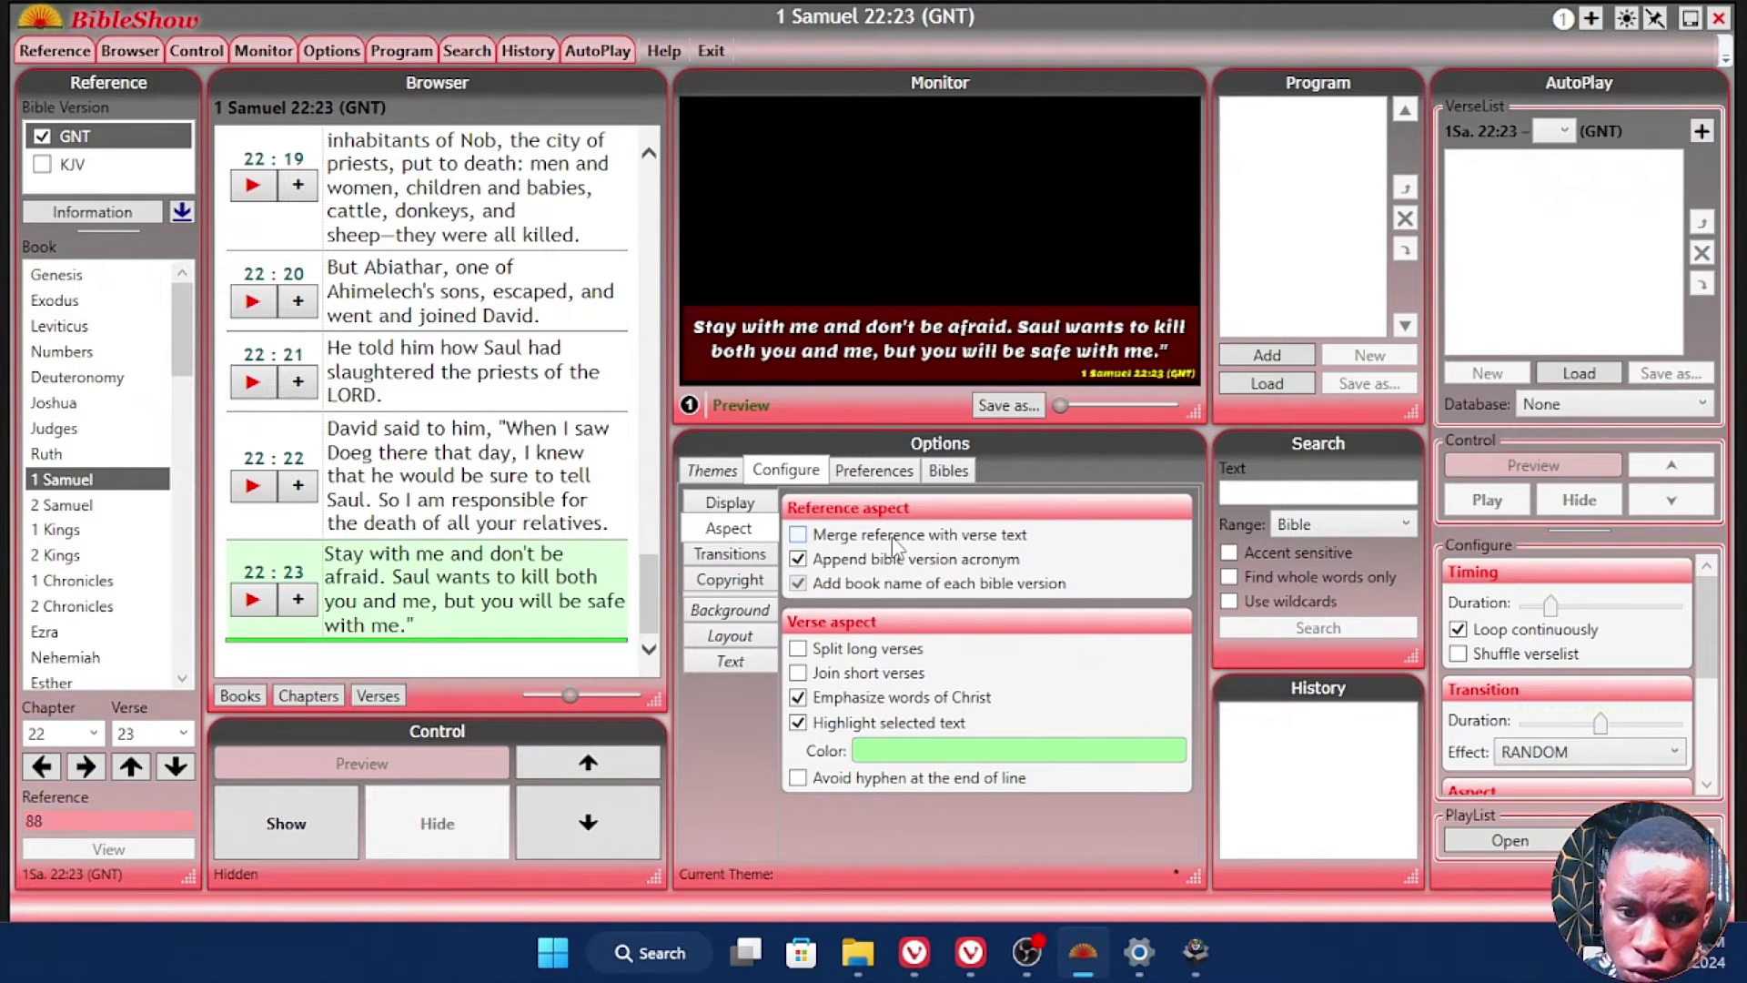
Step: Keep the verse font as Lemon, Bold, with decoration set to None
click(731, 662)
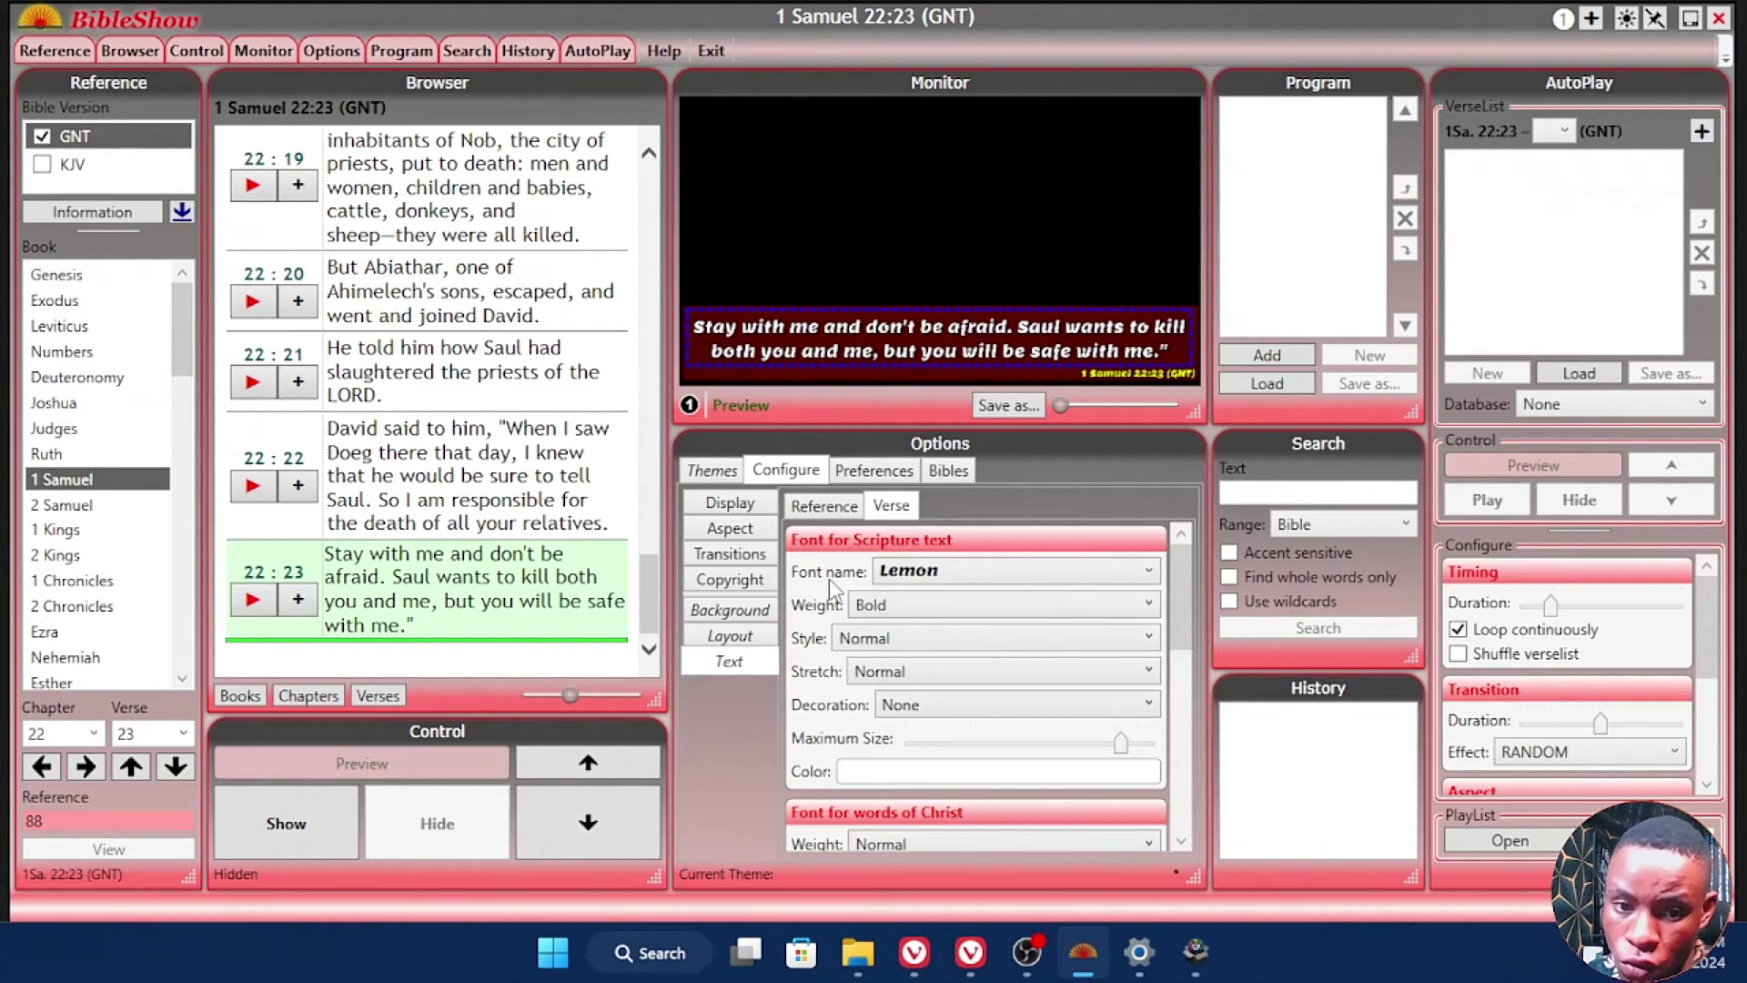
click(896, 571)
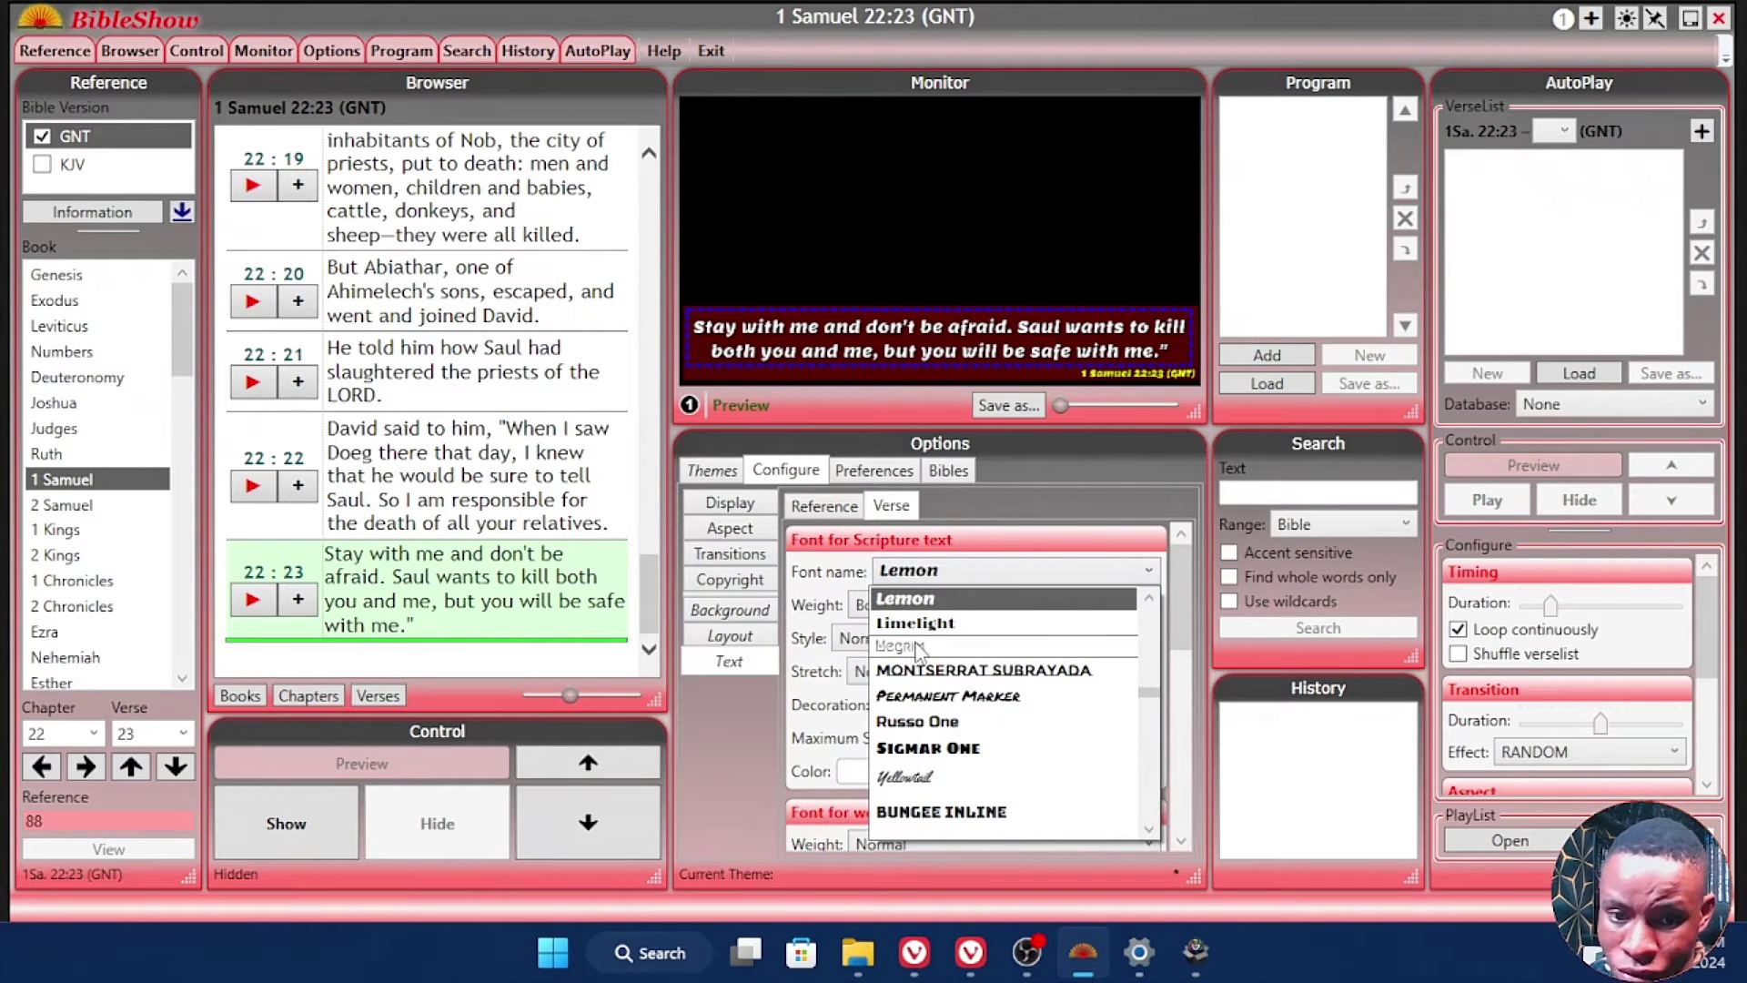
click(830, 577)
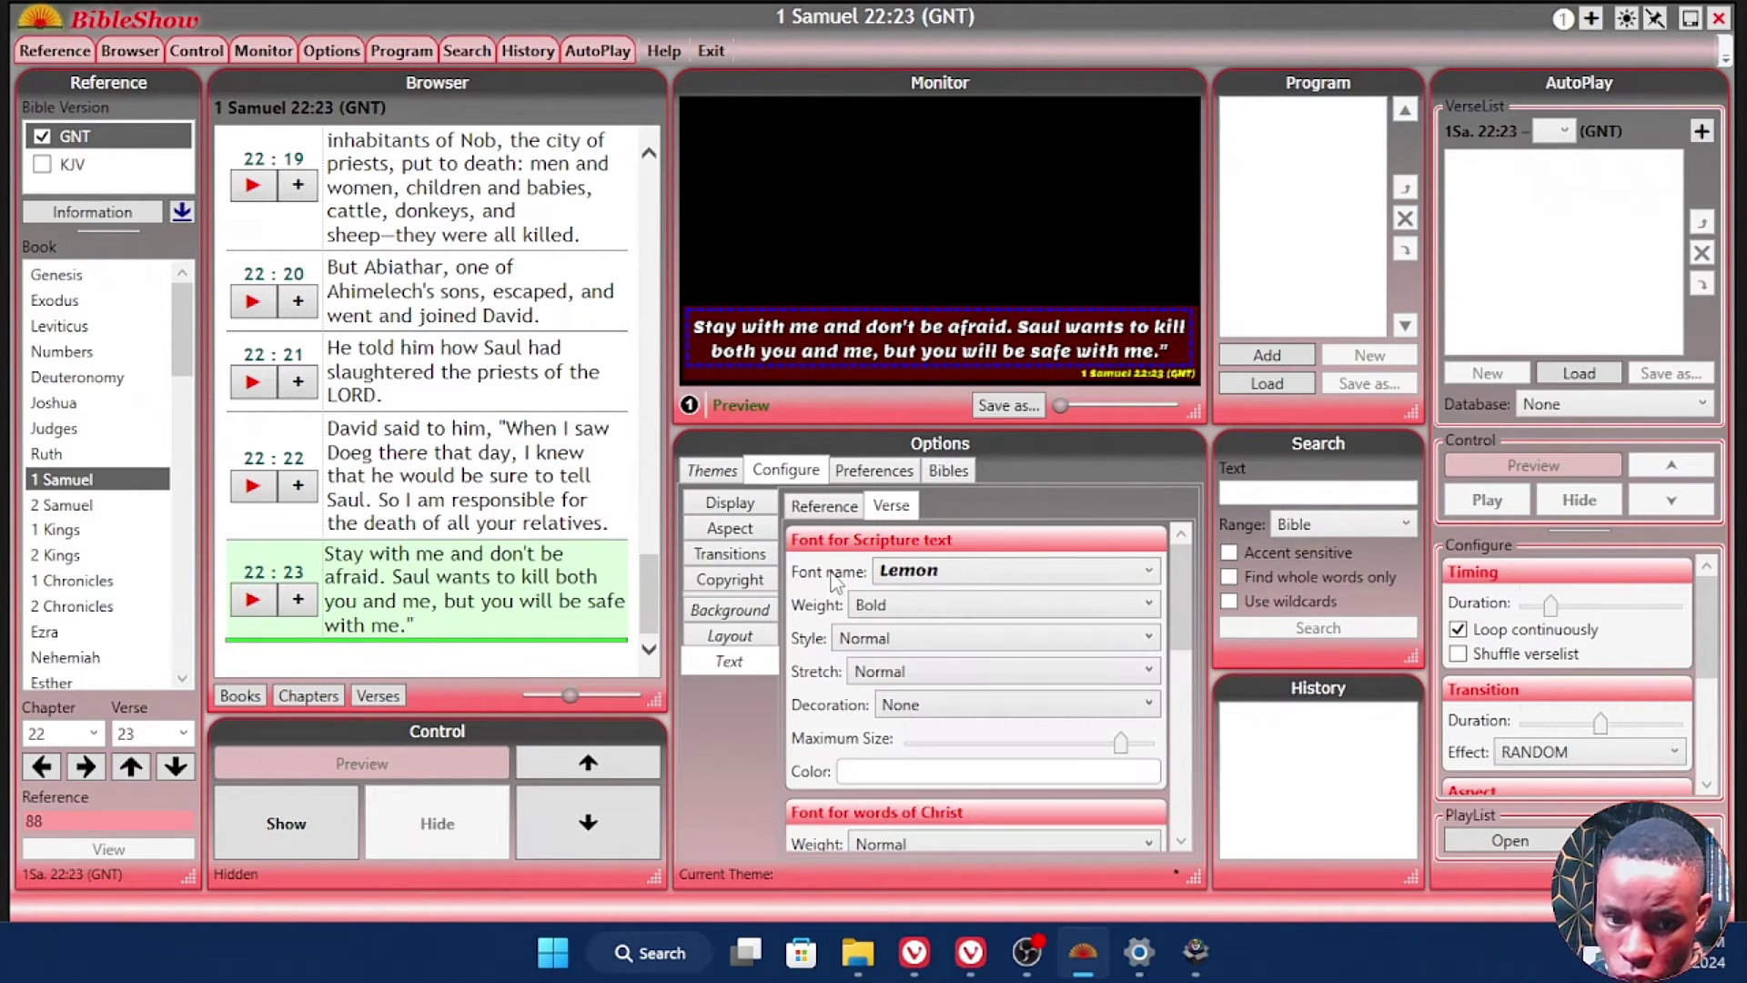
click(878, 608)
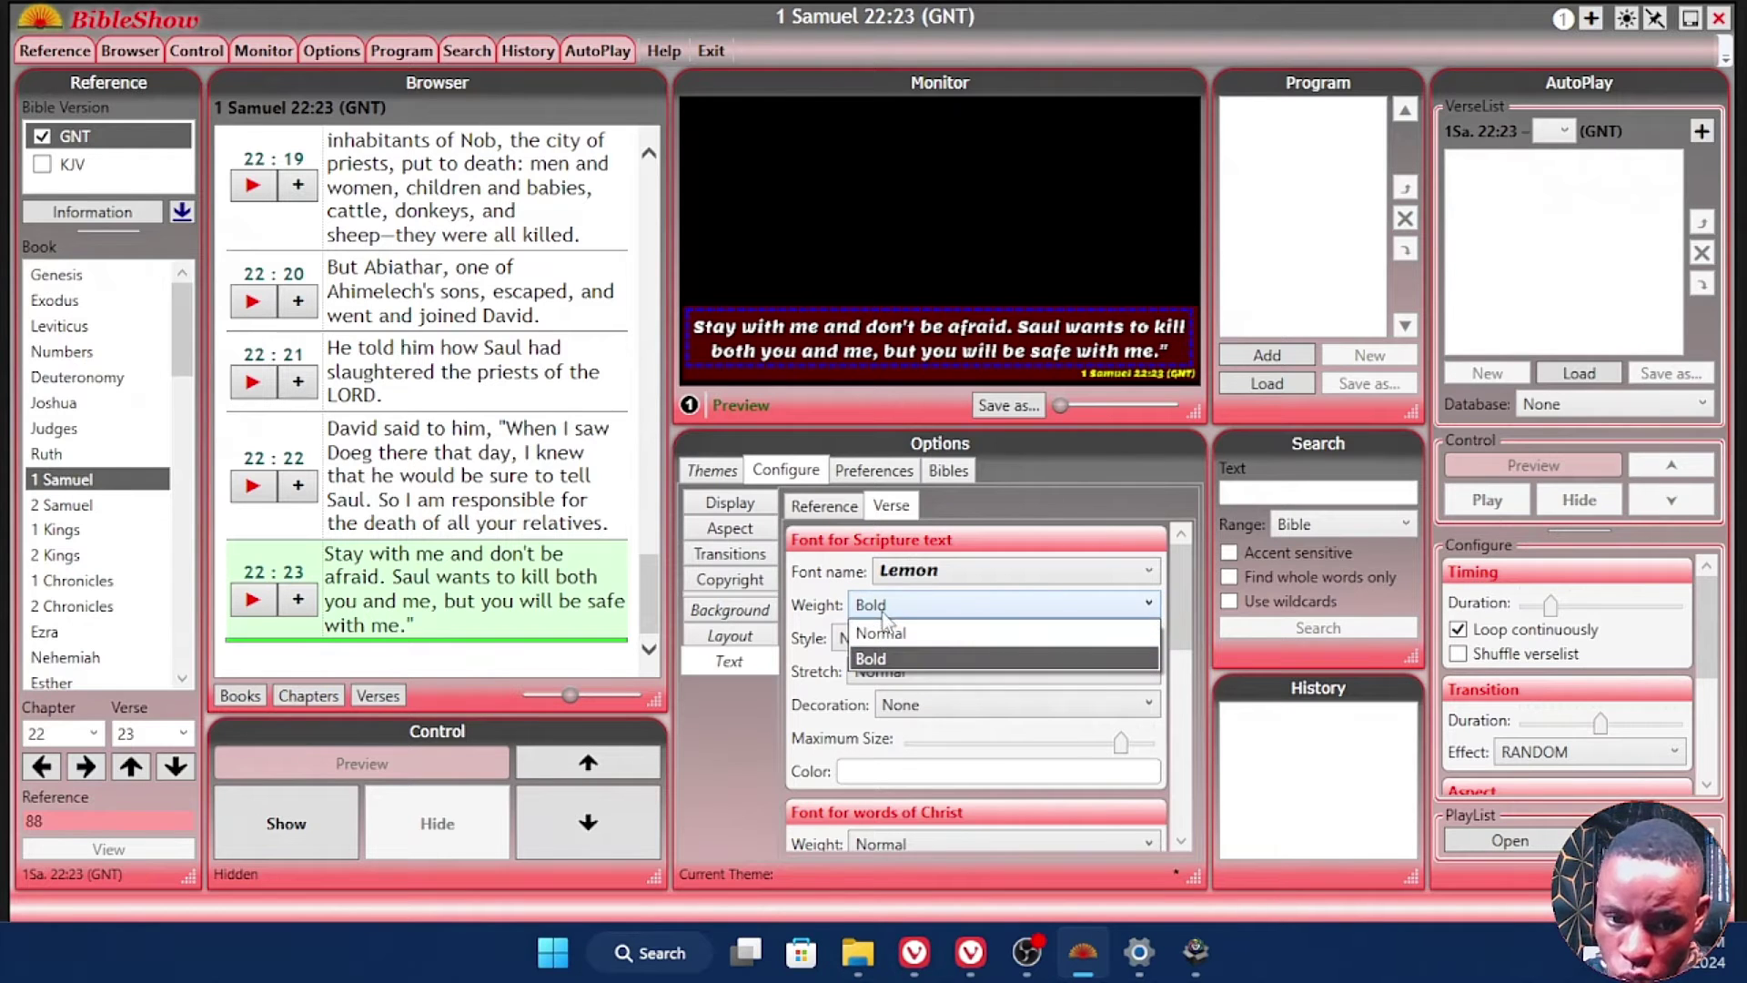
click(832, 608)
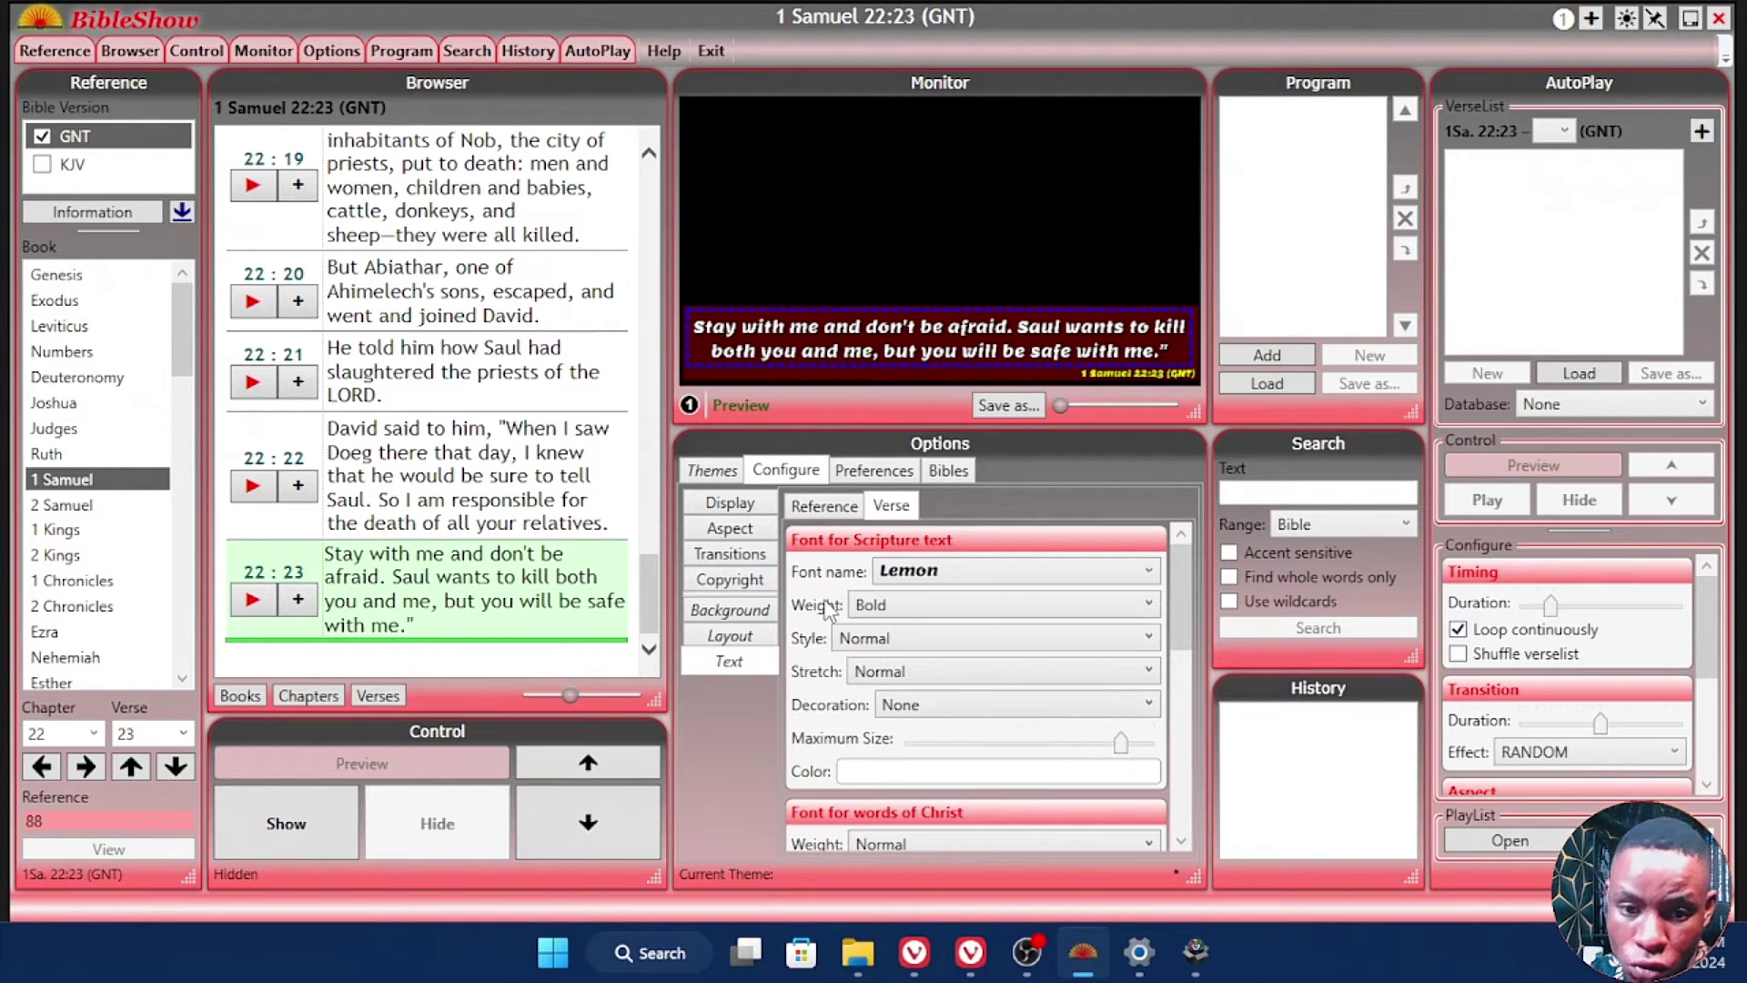
scroll(805, 641, down, 1)
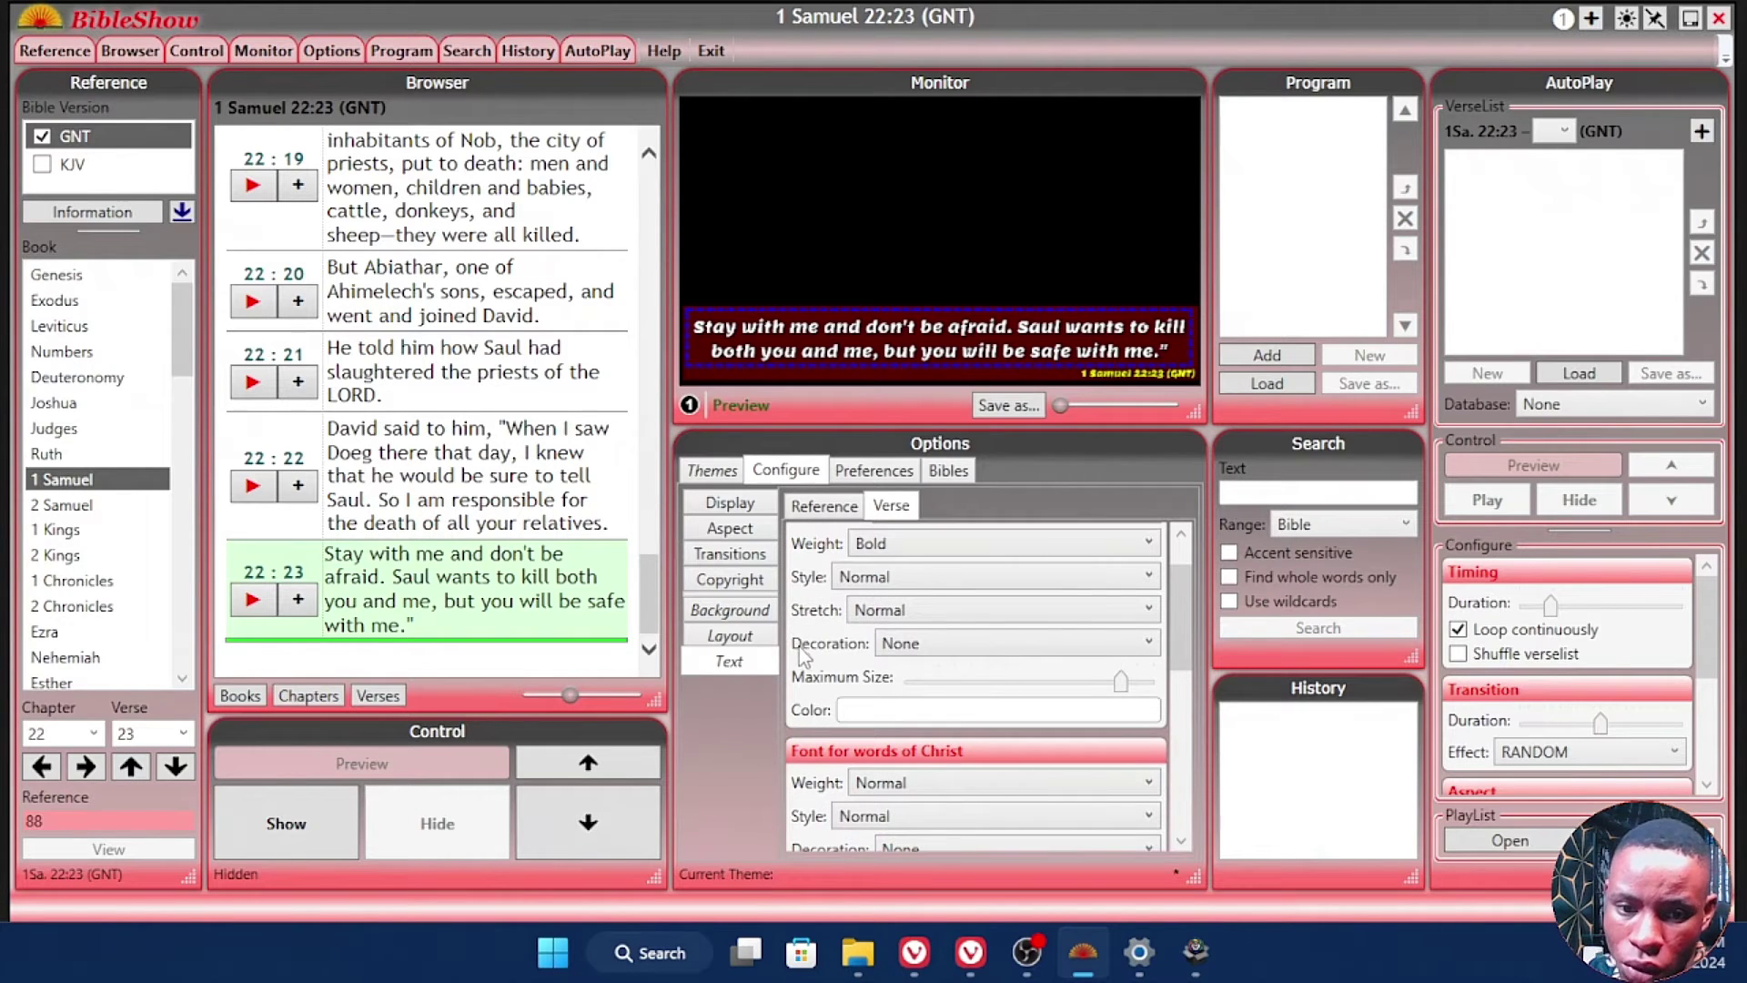
click(901, 648)
click(900, 645)
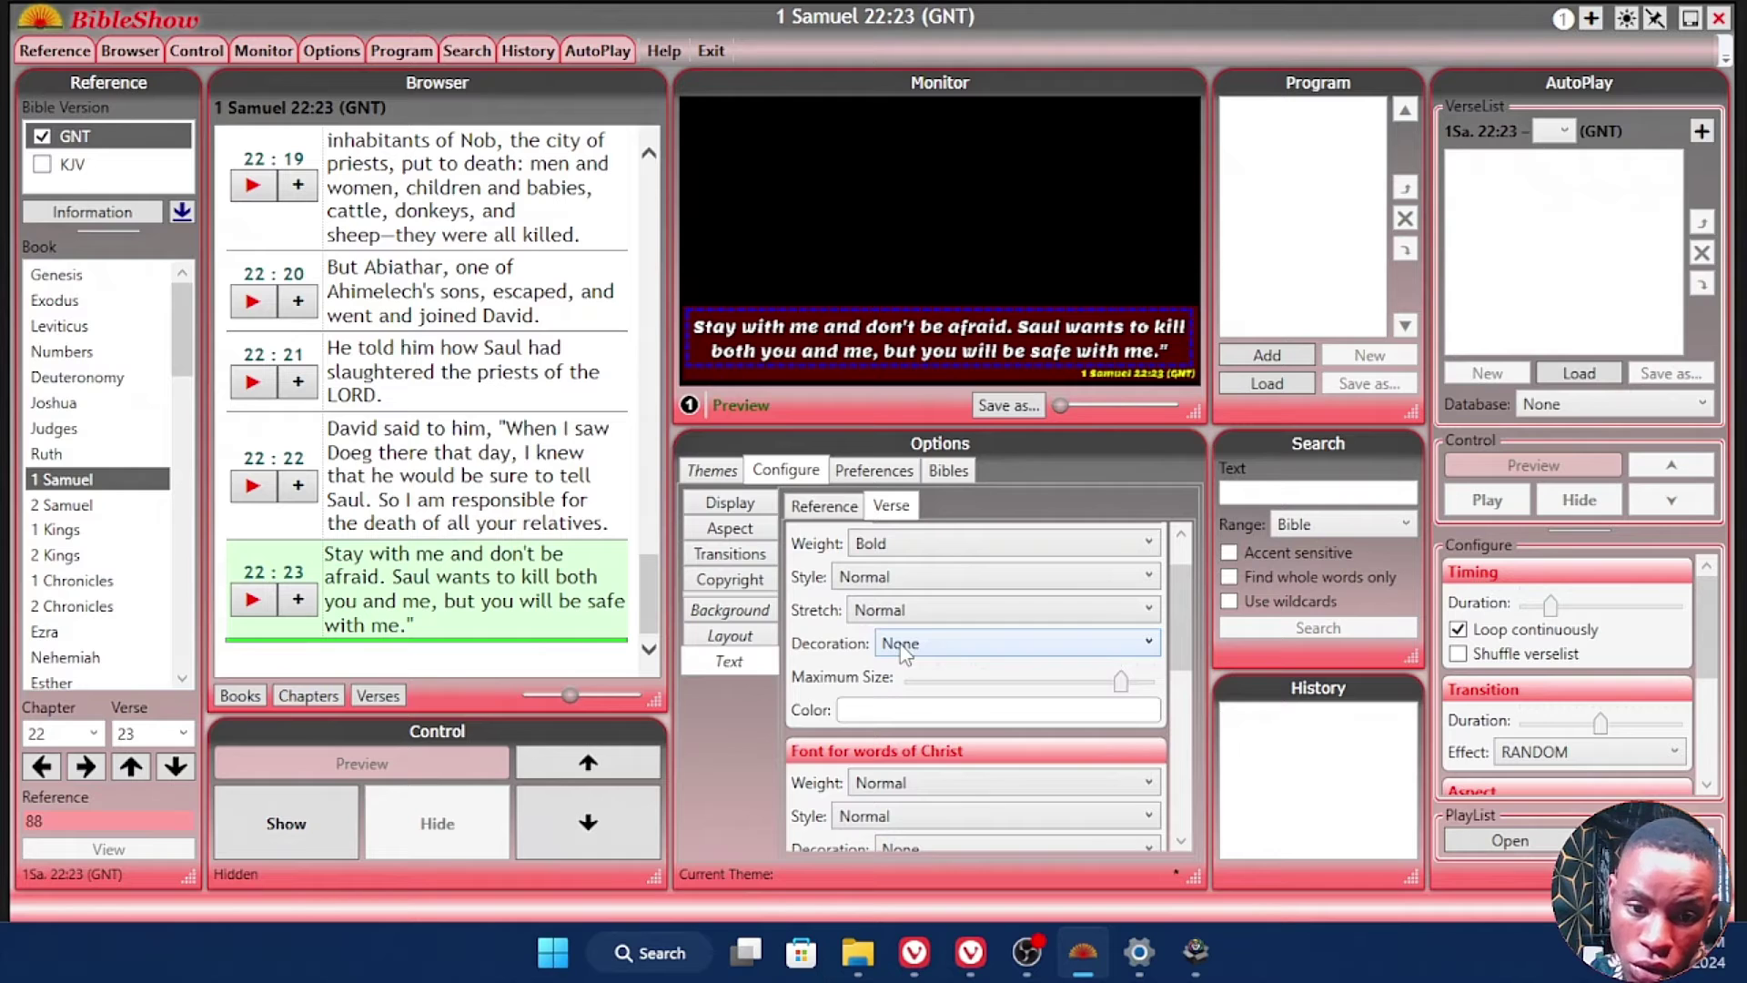
Step: Raise the verse Maximum Size from 92 to 96 and switch to the Reference sub-tab
mouse_move(1121, 679)
mouse_down()
mouse_move(1151, 679)
mouse_move(1123, 686)
mouse_up()
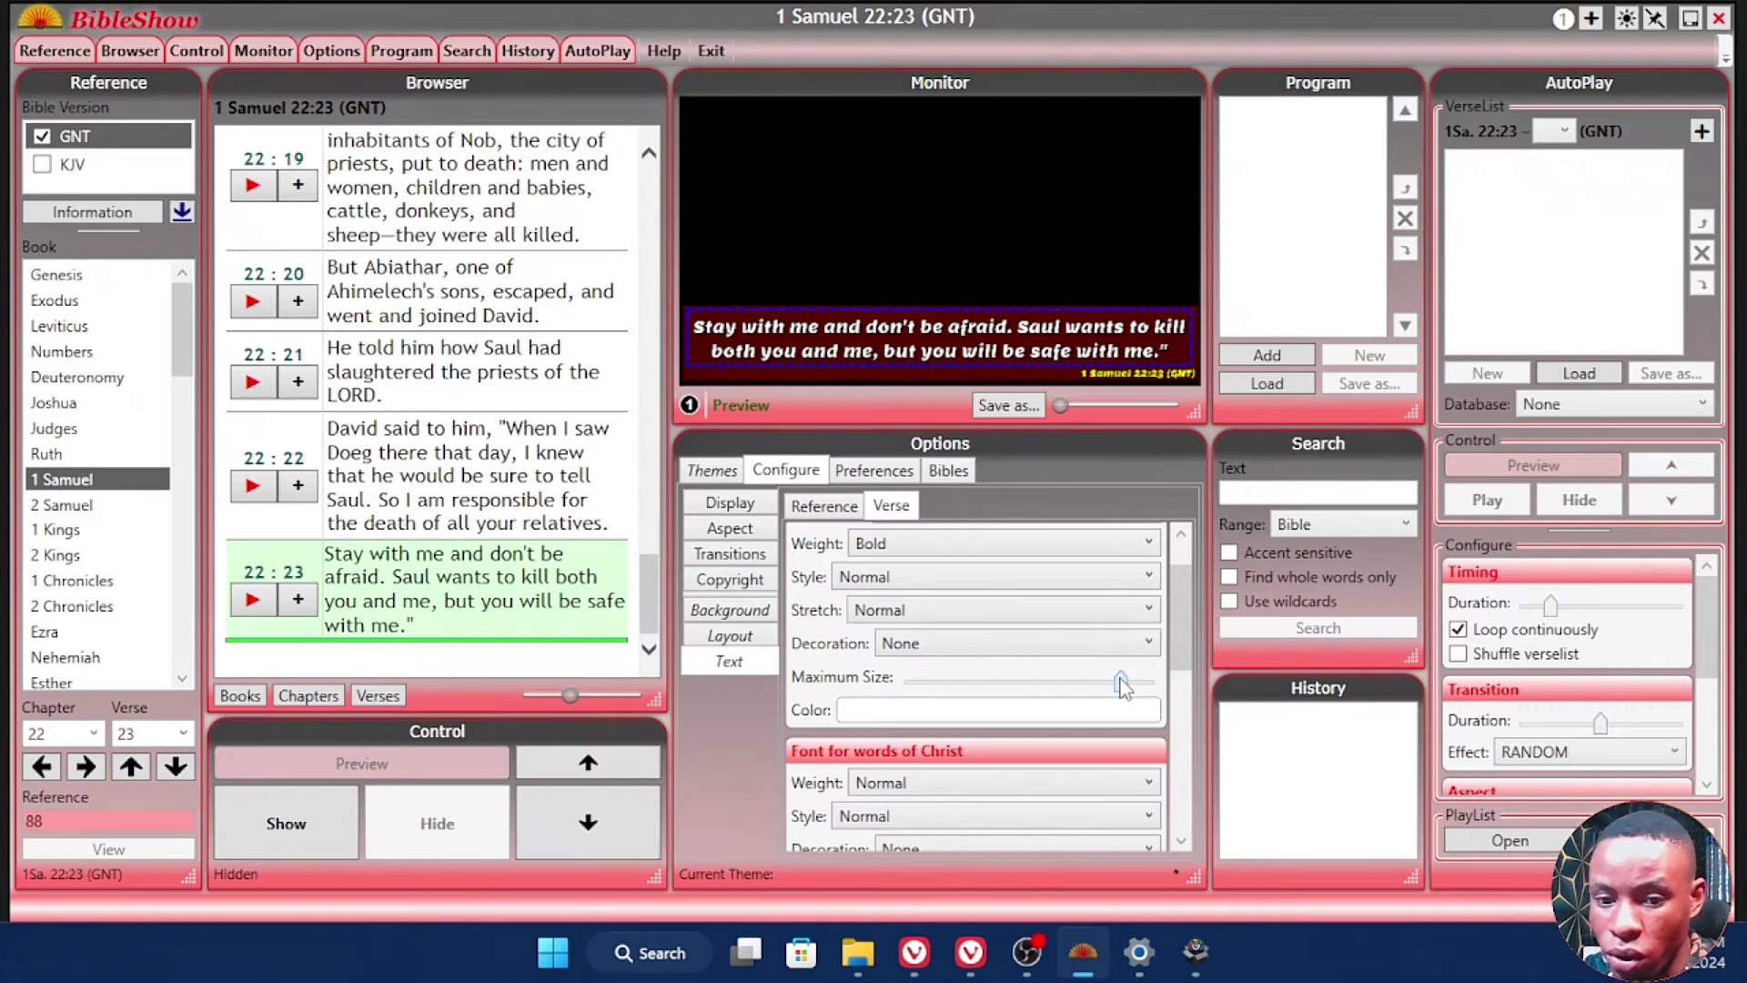
click(1032, 714)
click(959, 672)
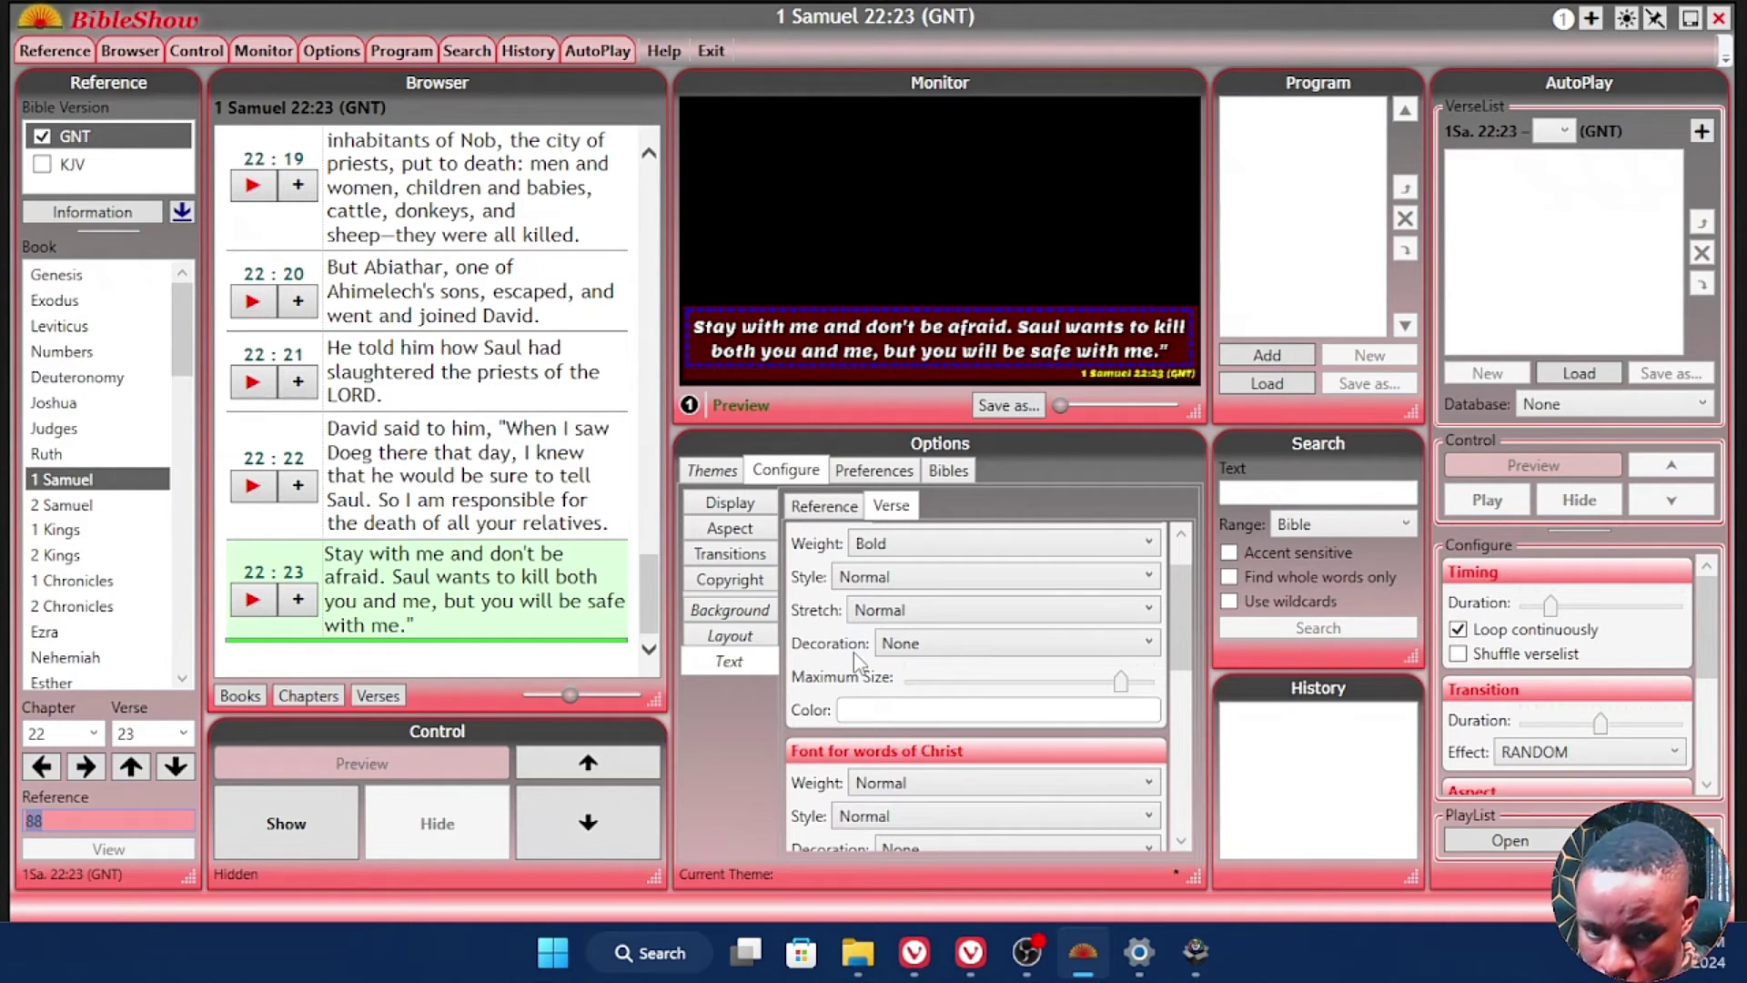
click(809, 509)
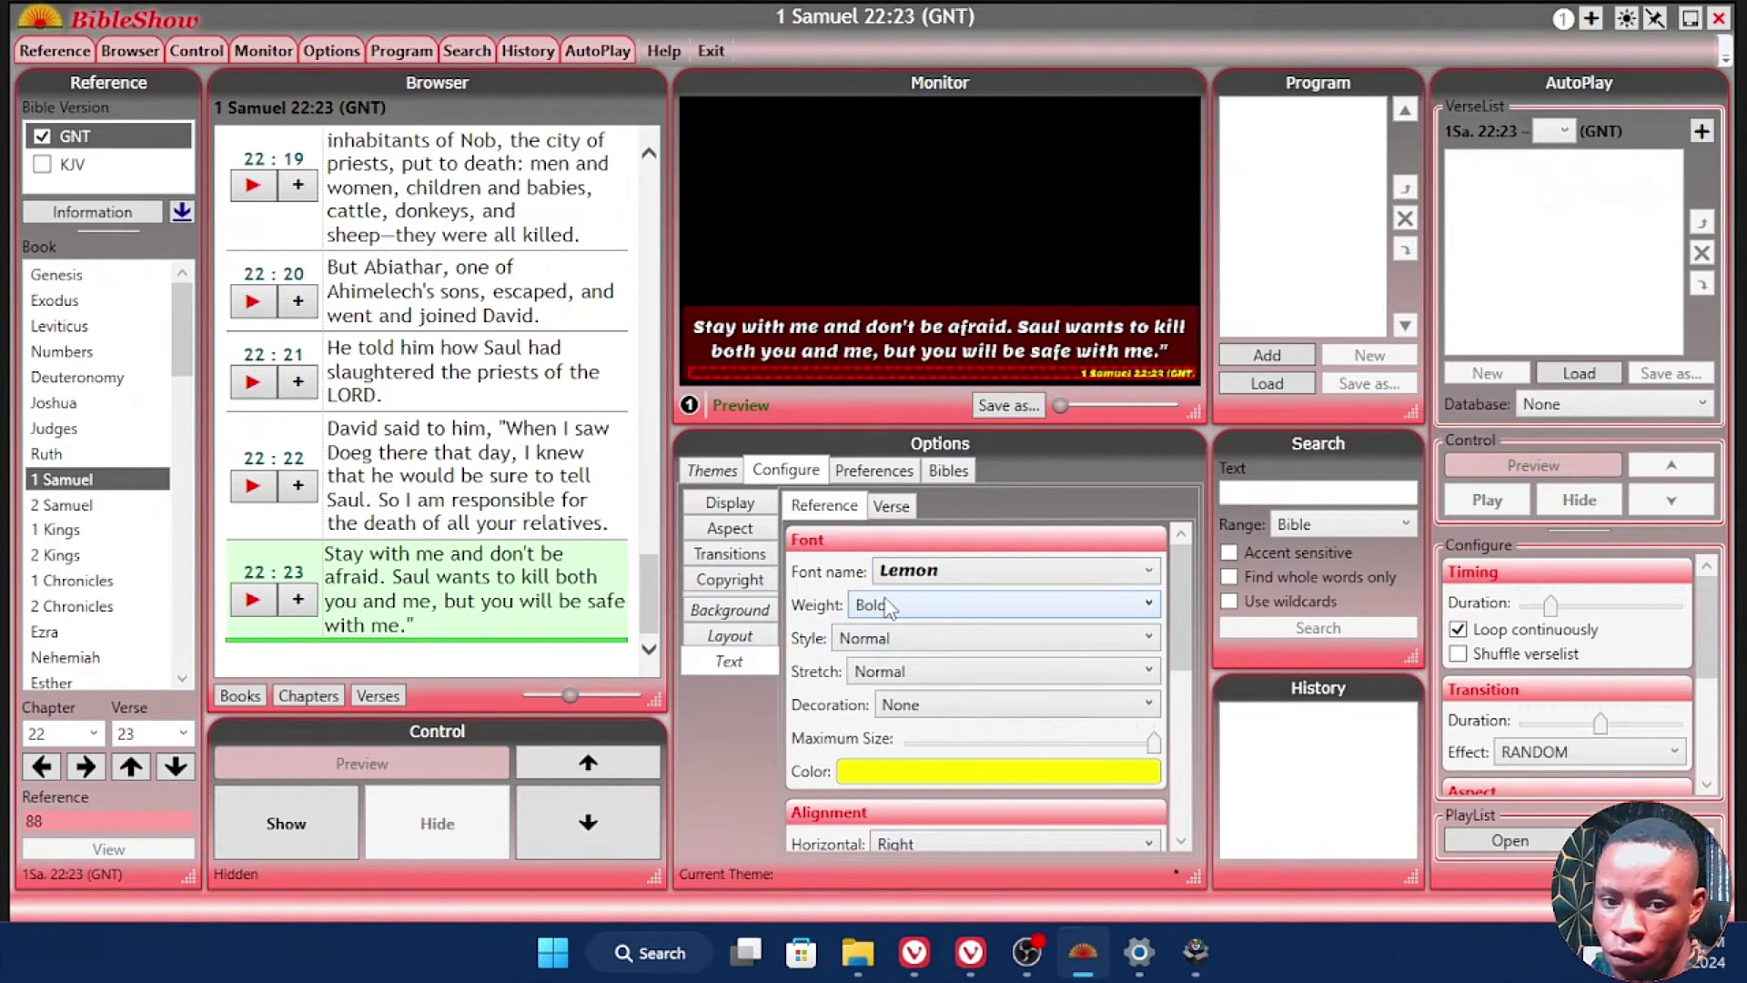
Step: Confirm the reference text stays Bold and yellow, look over its outline and shadow, then return to Verse settings
click(888, 605)
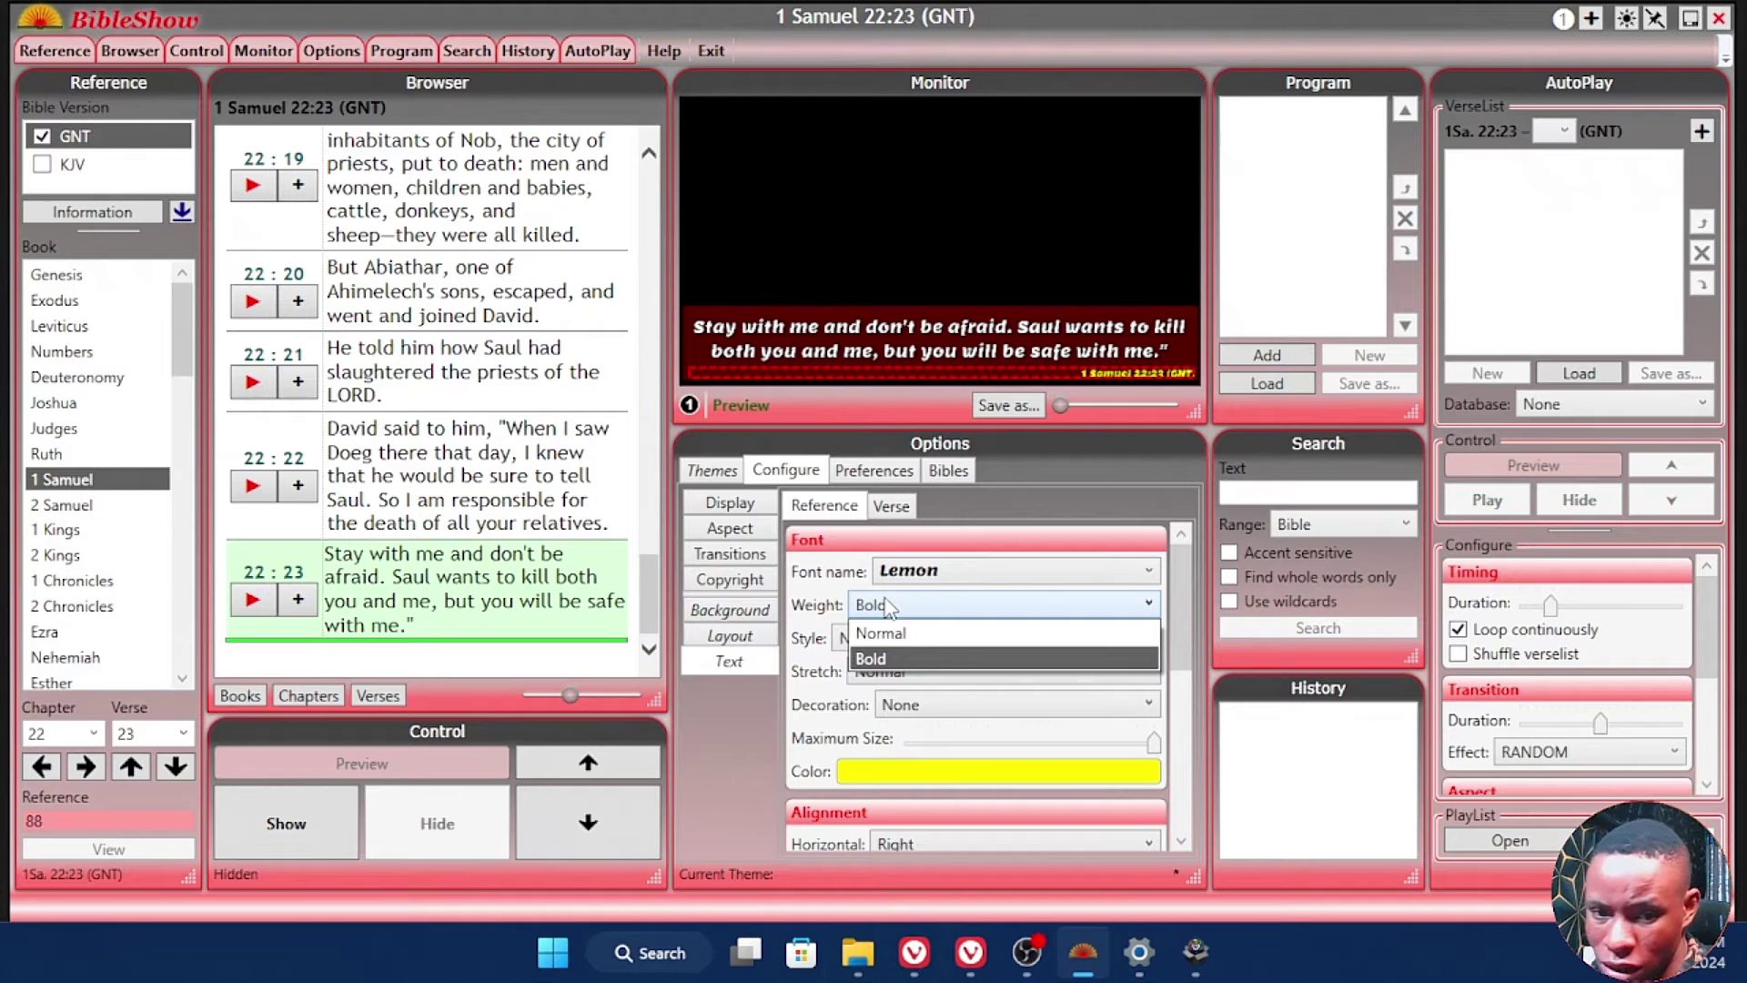
click(836, 591)
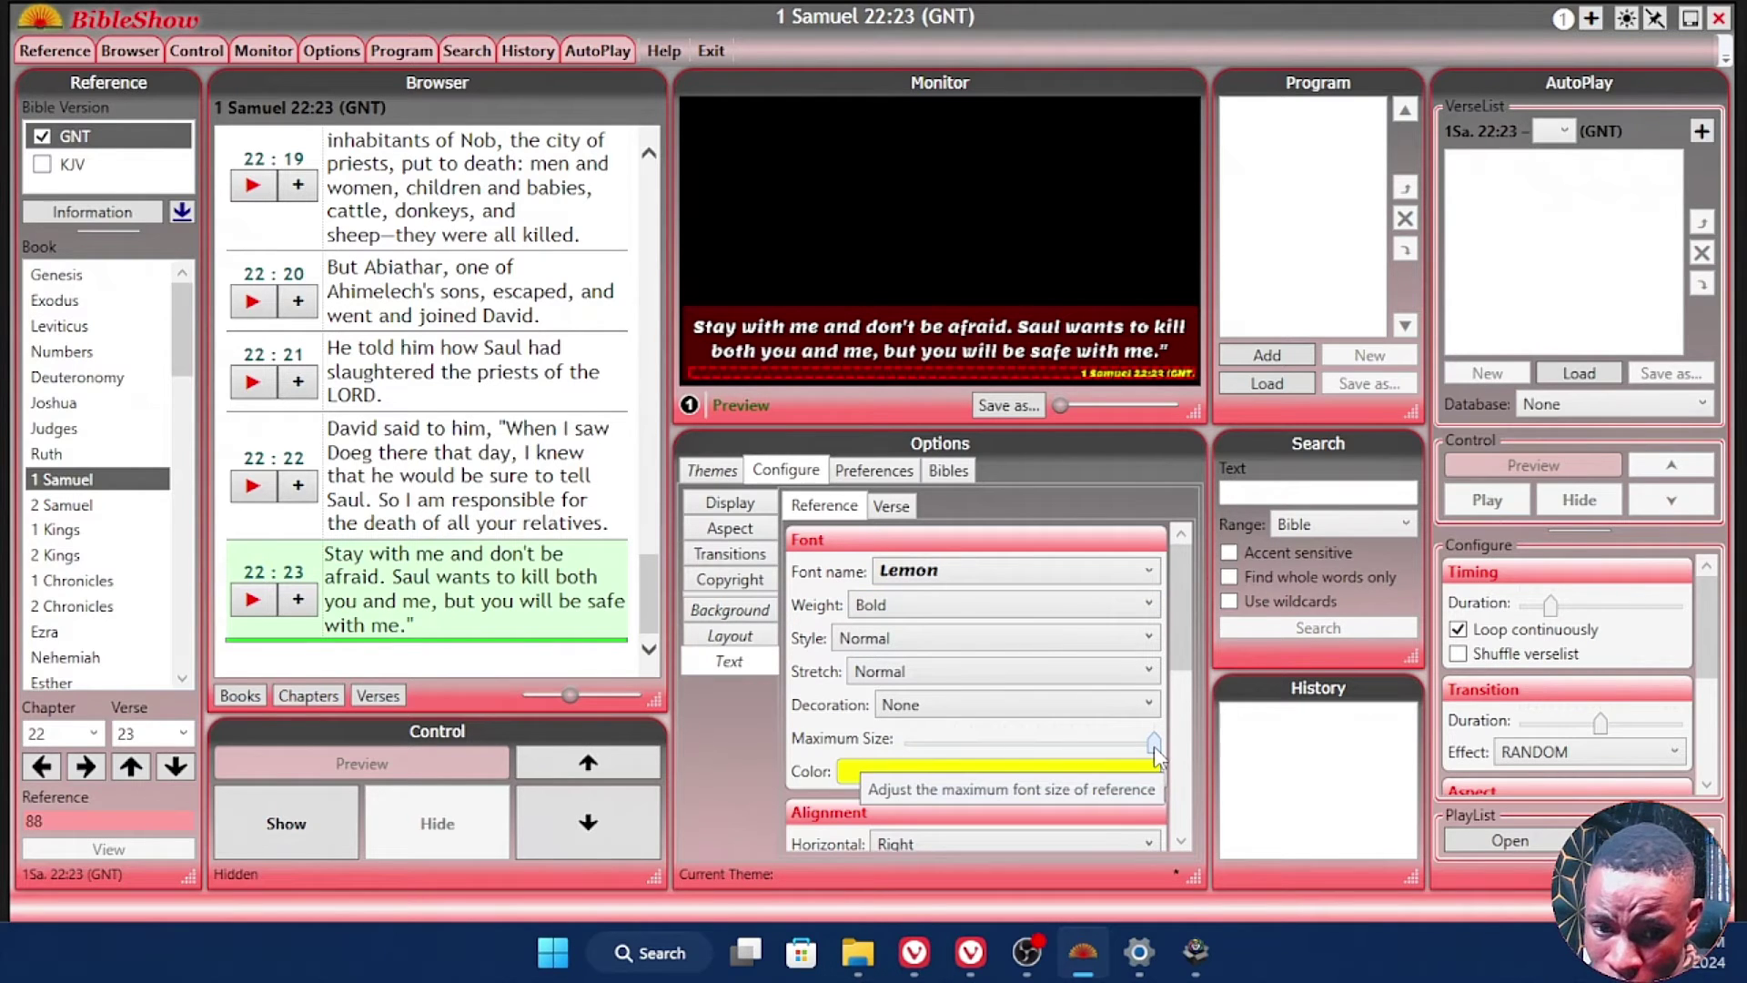
click(879, 774)
click(938, 663)
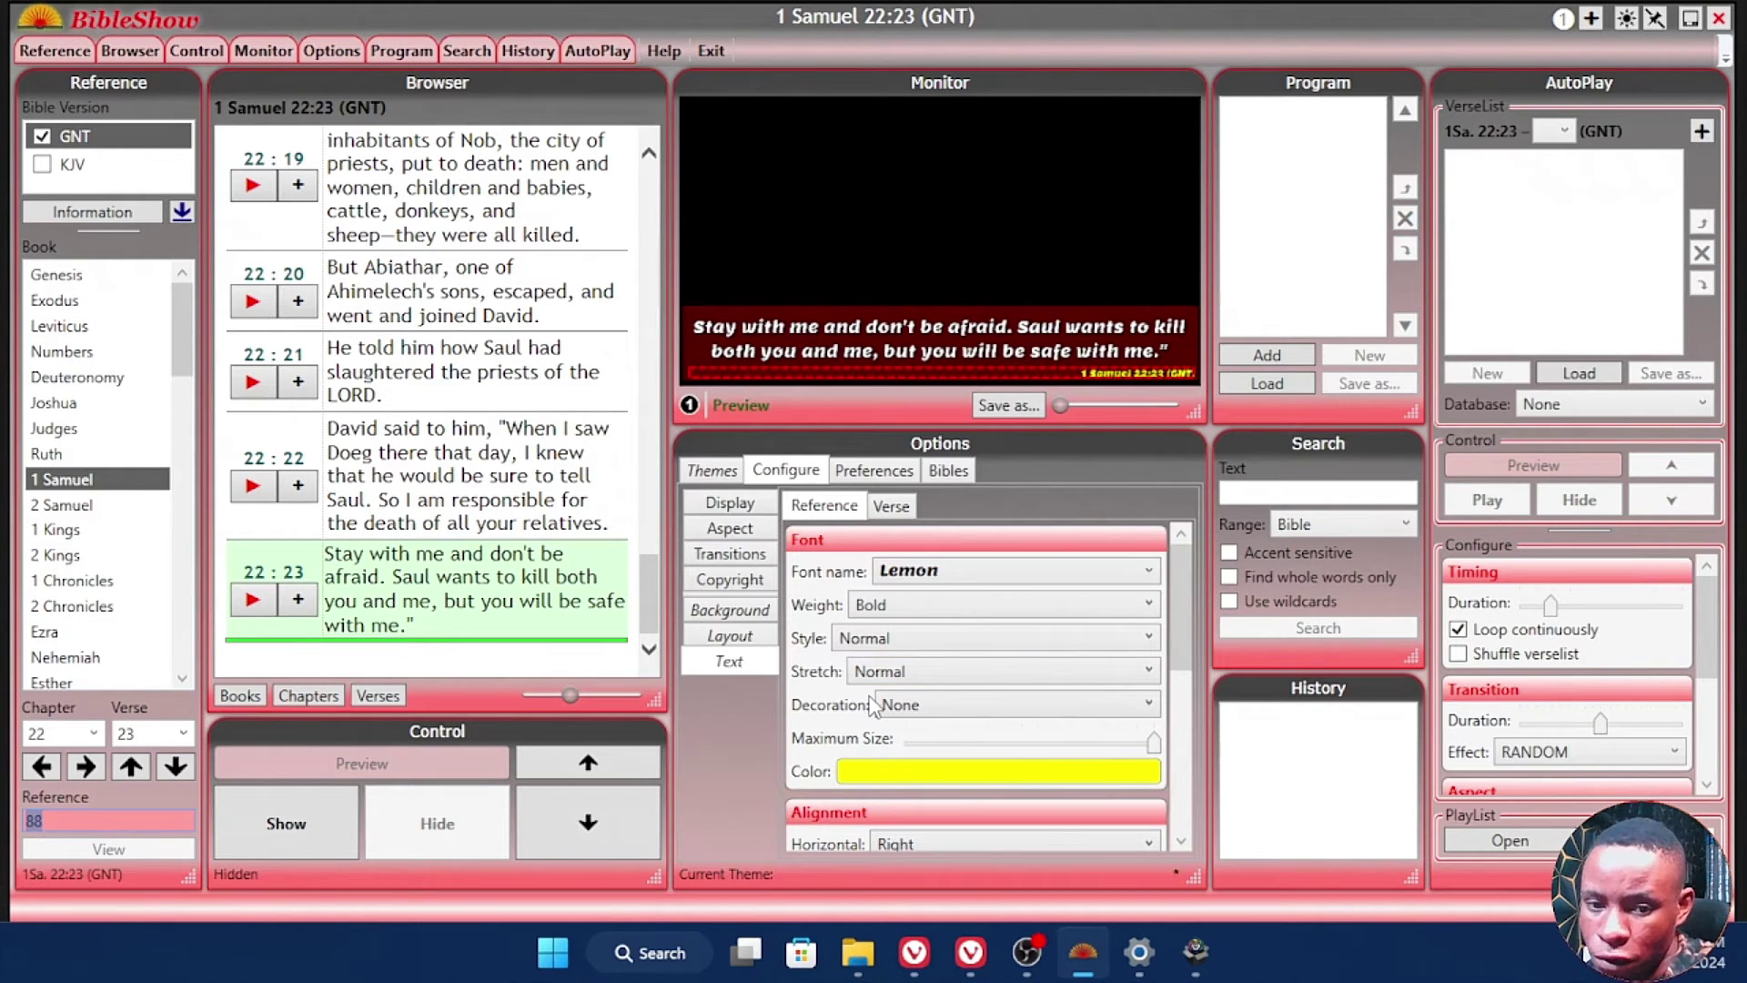
scroll(851, 687, down, 2)
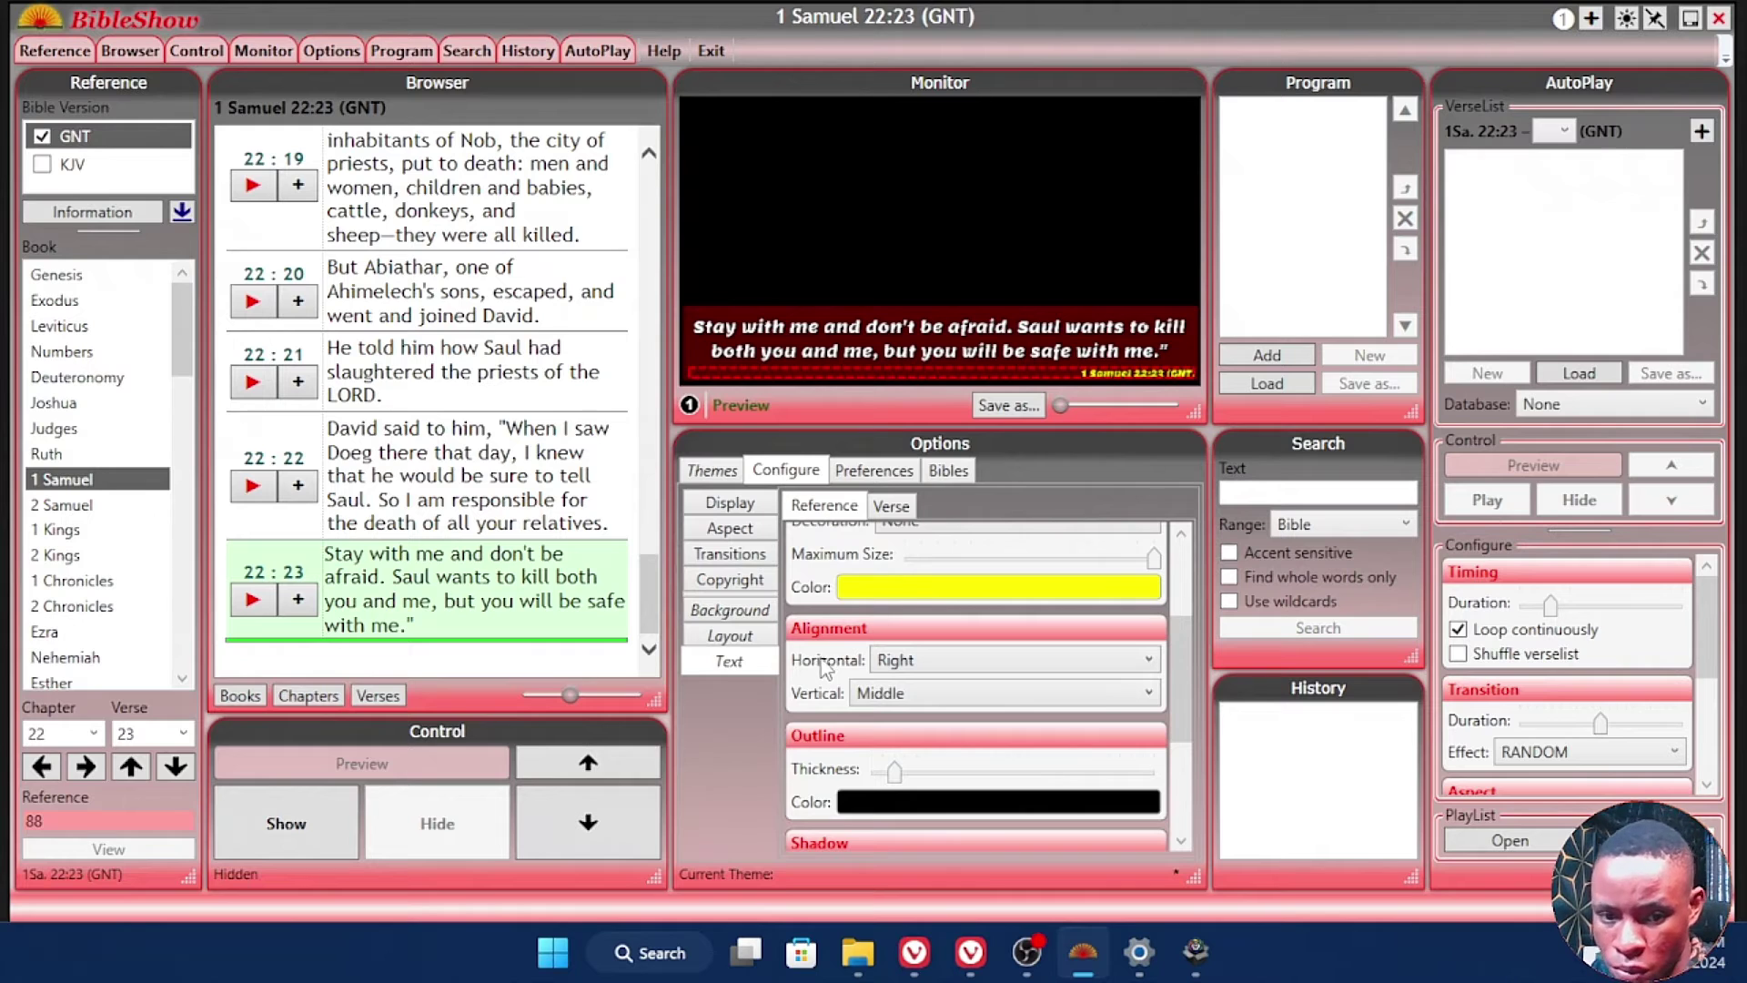
scroll(822, 678, down, 1)
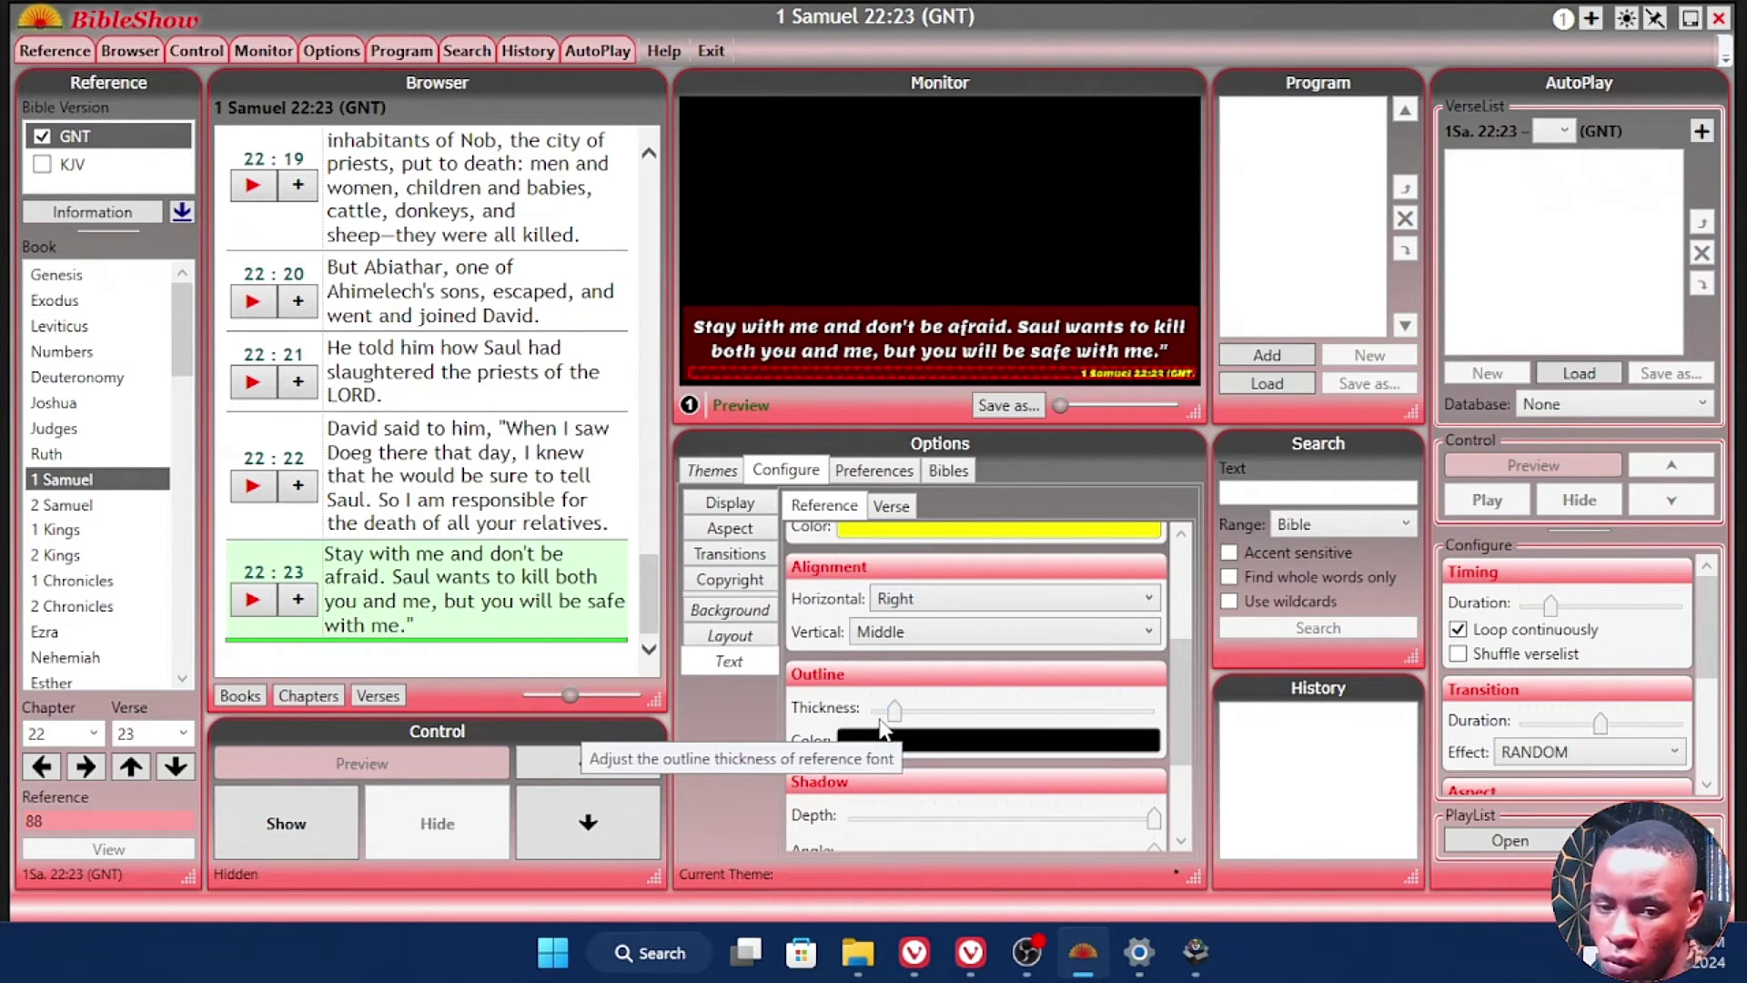
scroll(848, 733, down, 3)
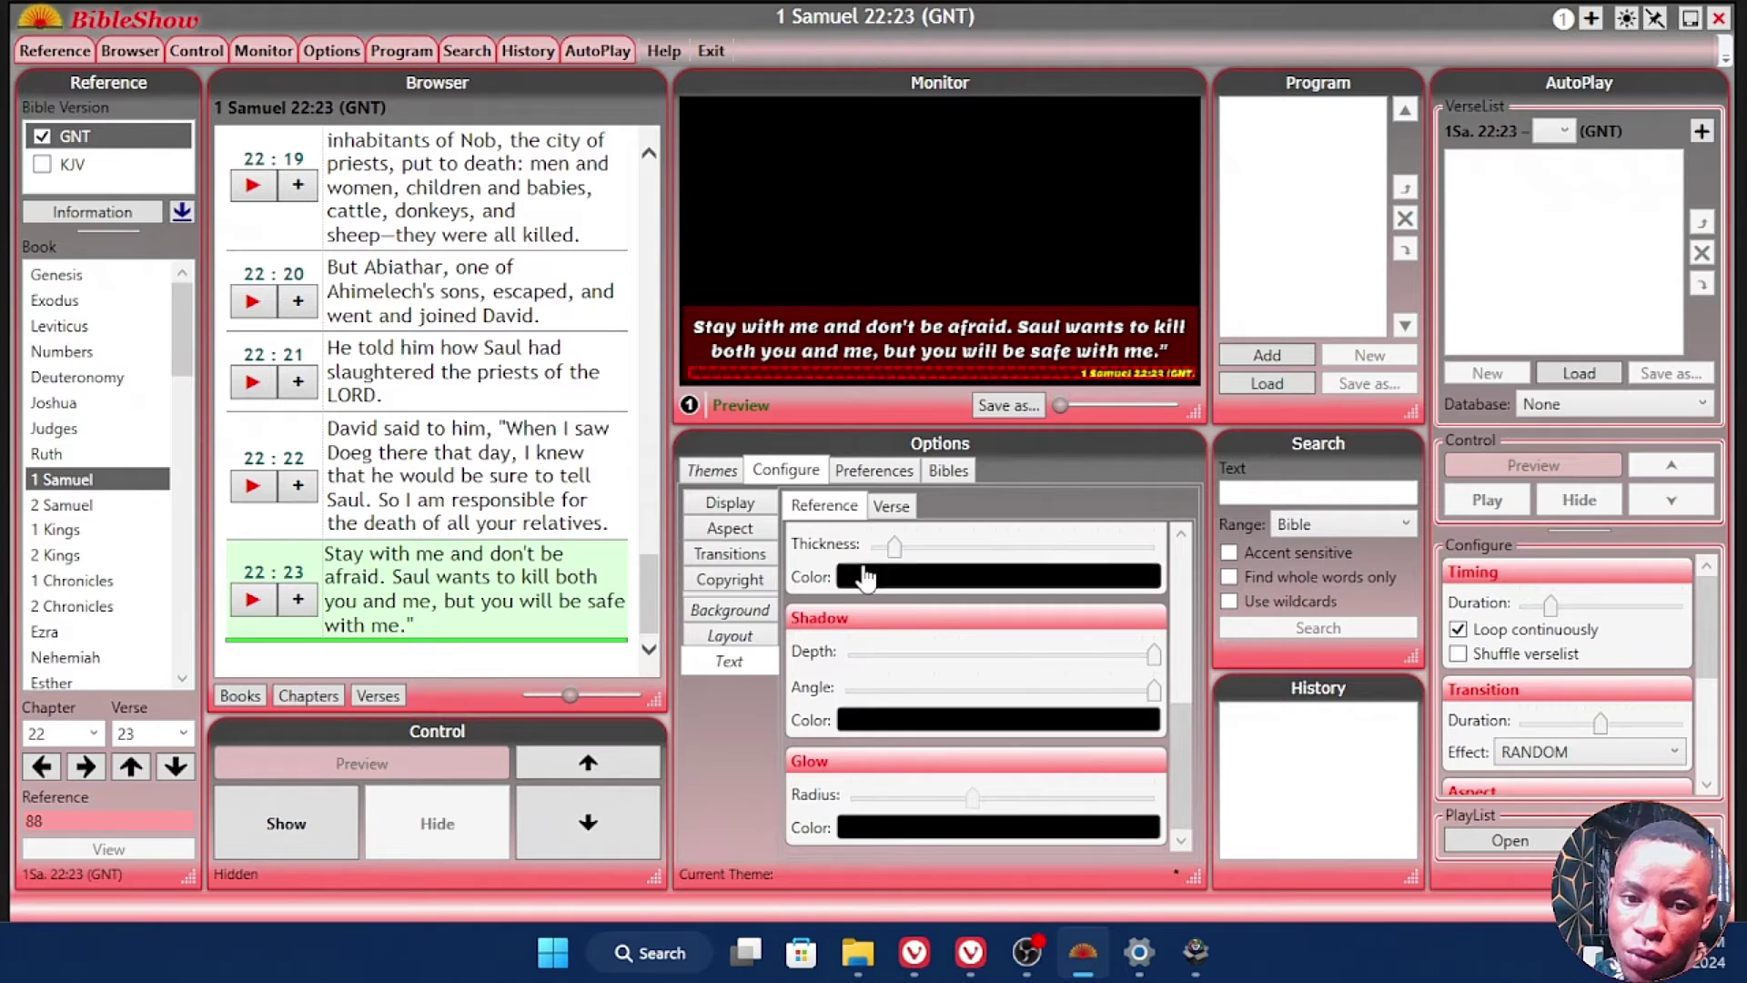
click(890, 507)
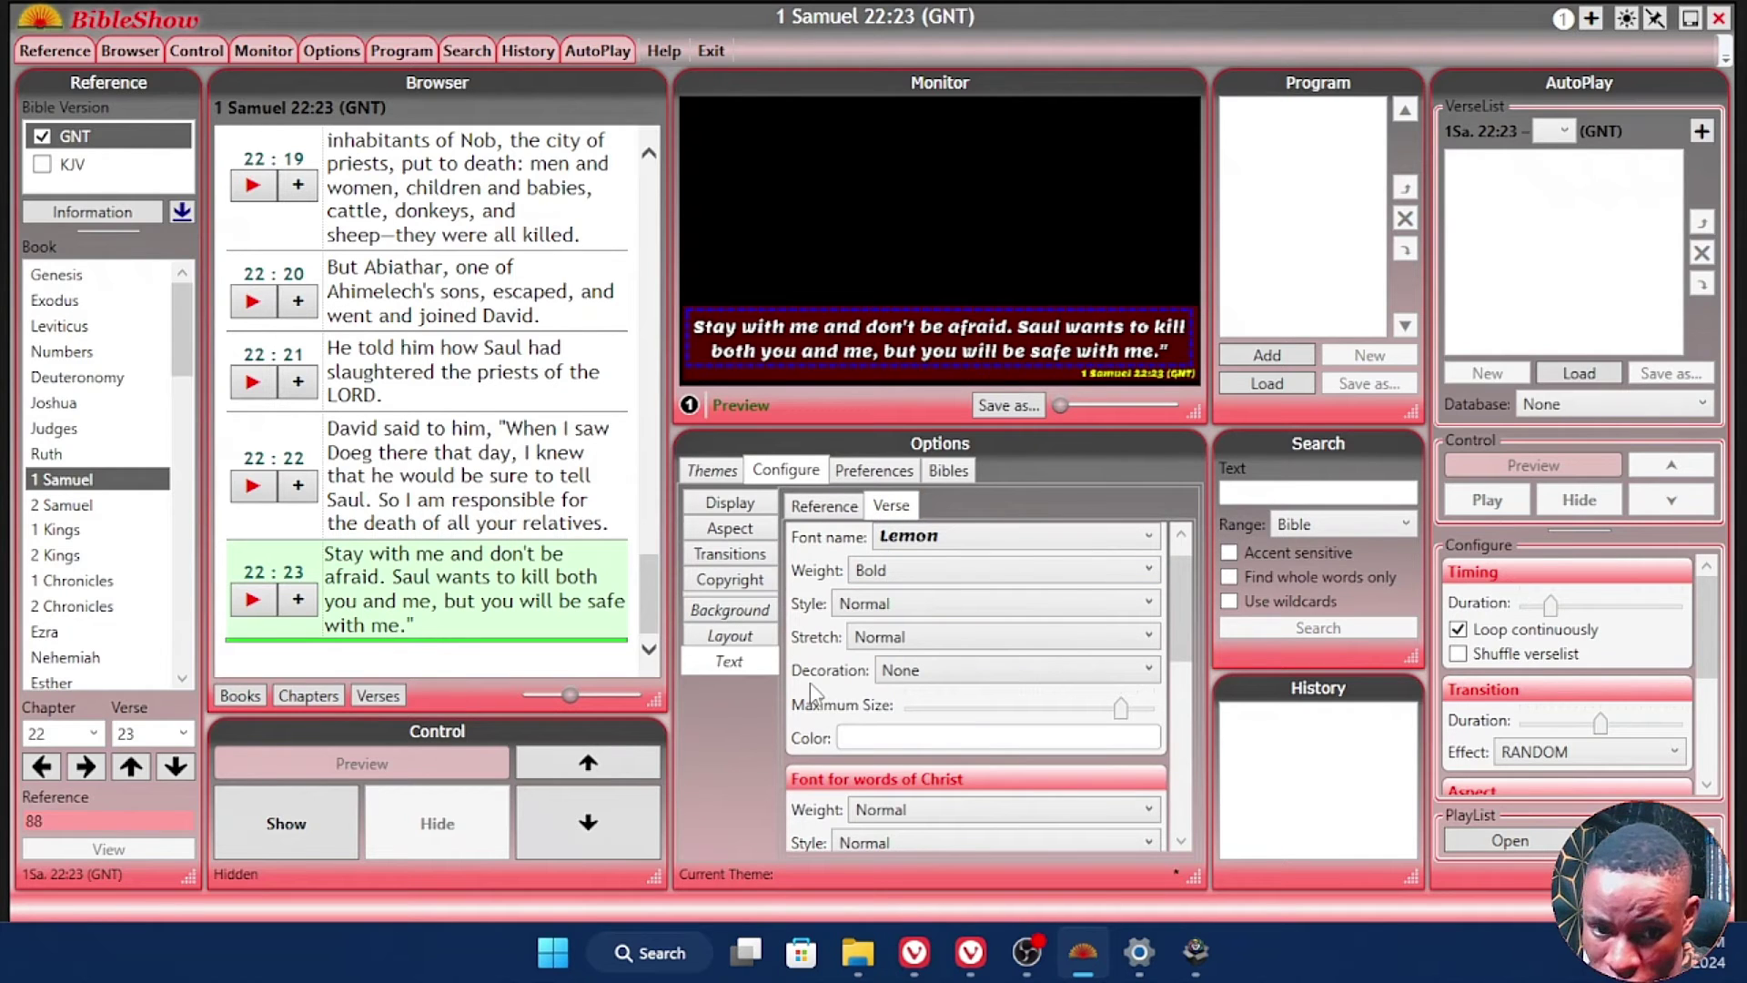
Step: Set the font weight for words of Christ to Bold
scroll(813, 692, down, 1)
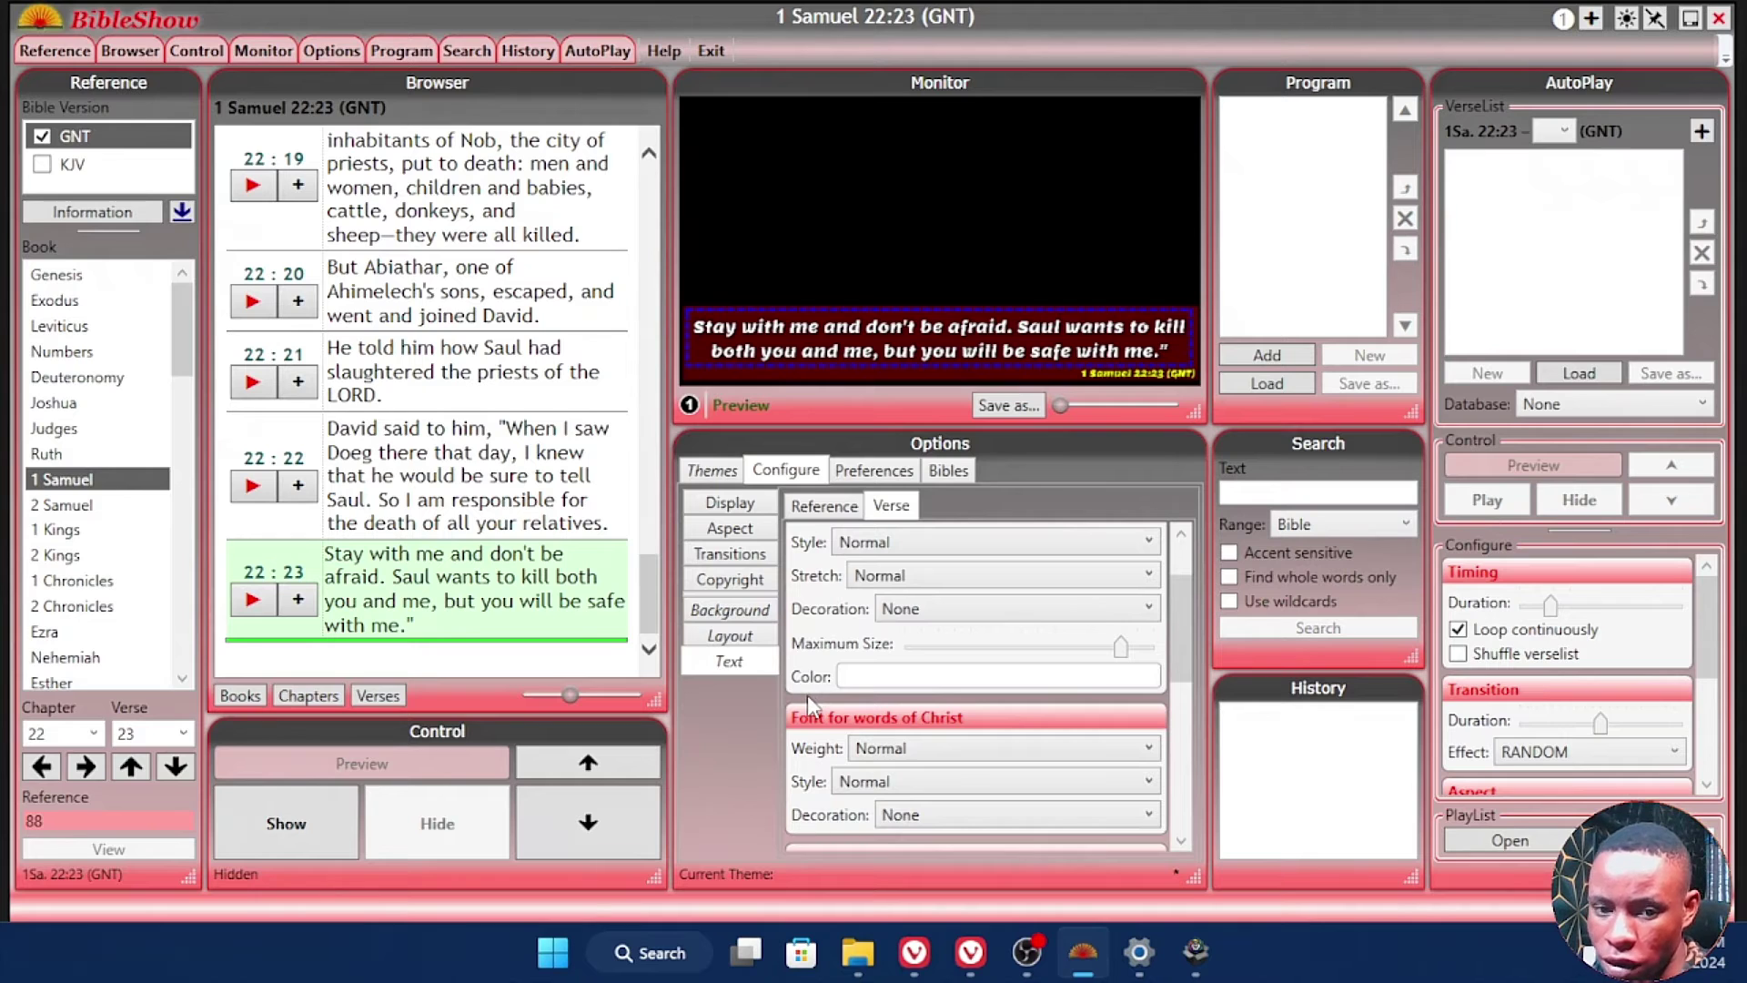
scroll(806, 695, down, 2)
click(937, 625)
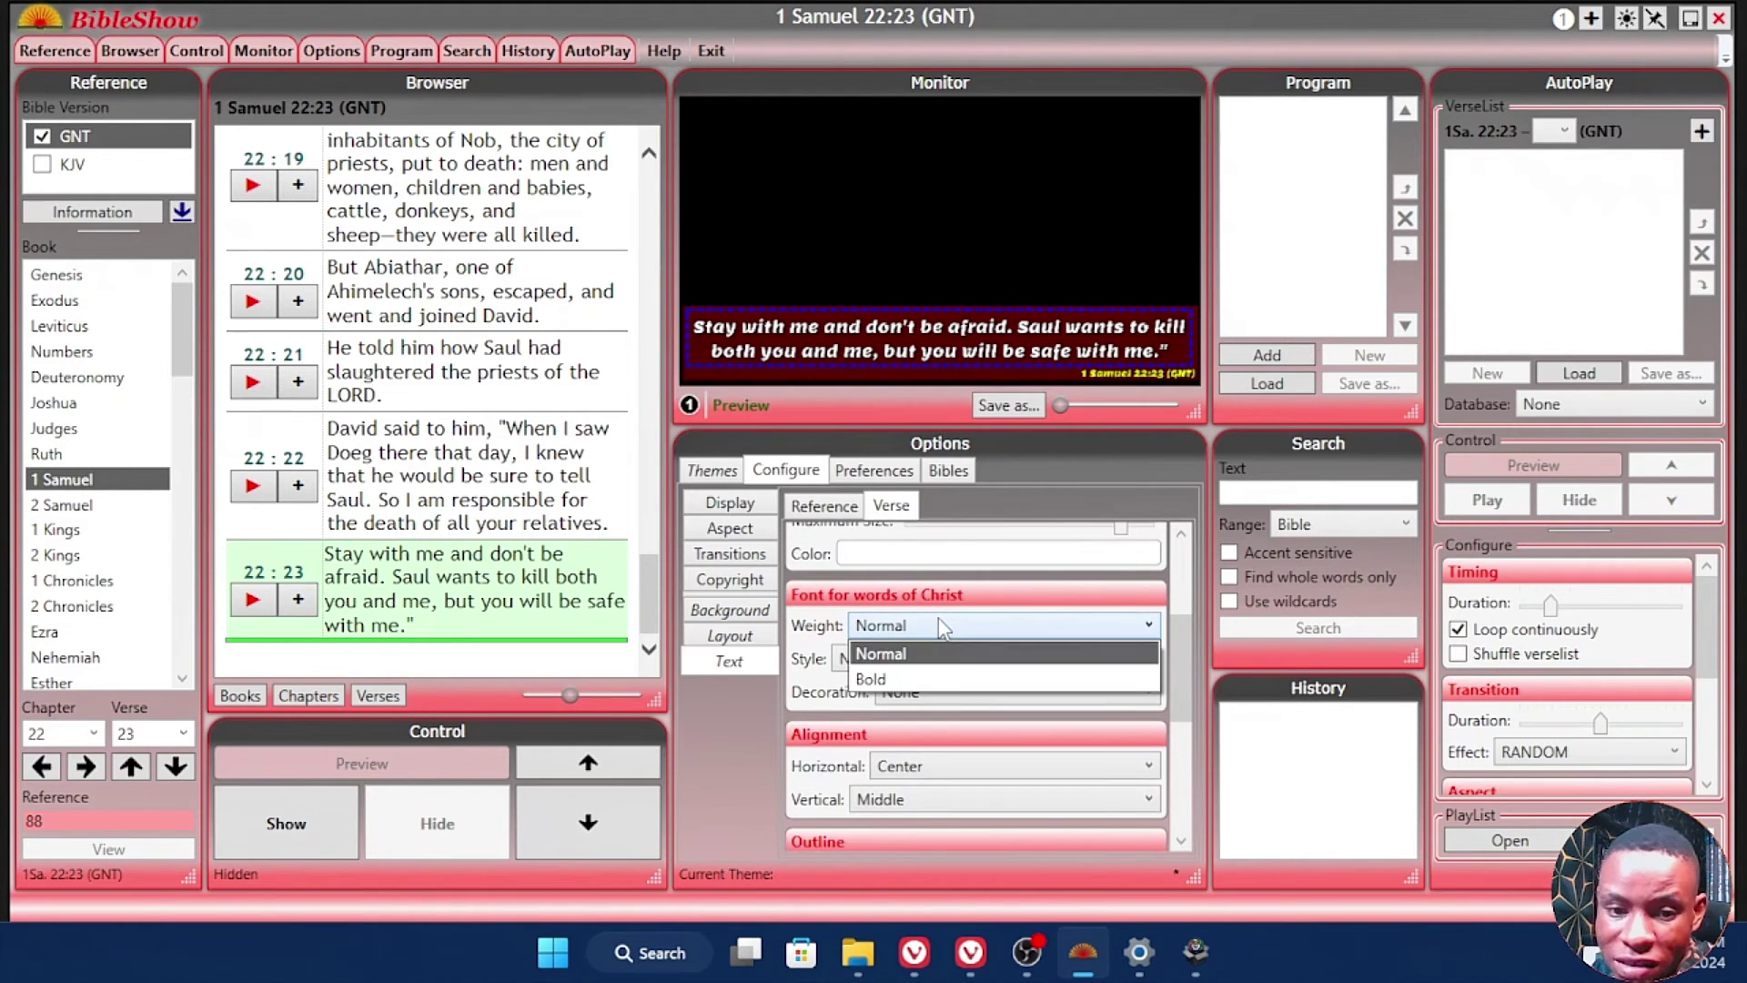
click(921, 679)
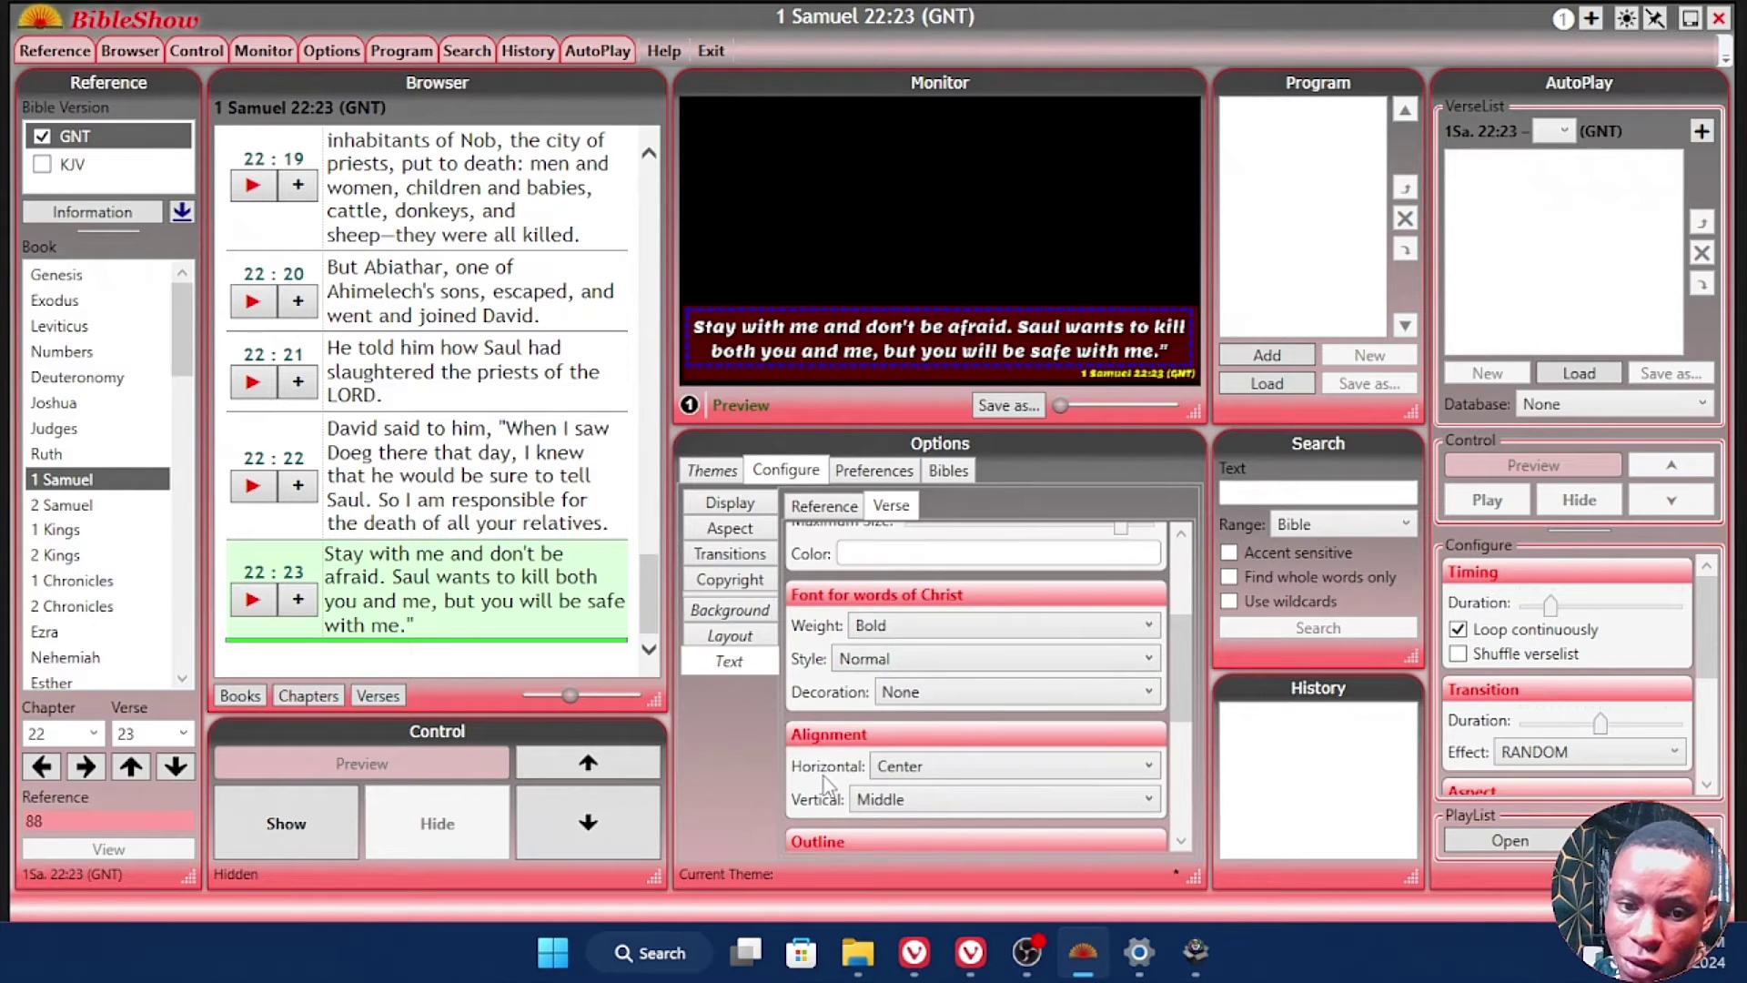
Step: Try Right and Bottom alignment, then leave the verse at Horizontal Center and Vertical Middle
scroll(822, 772, down, 1)
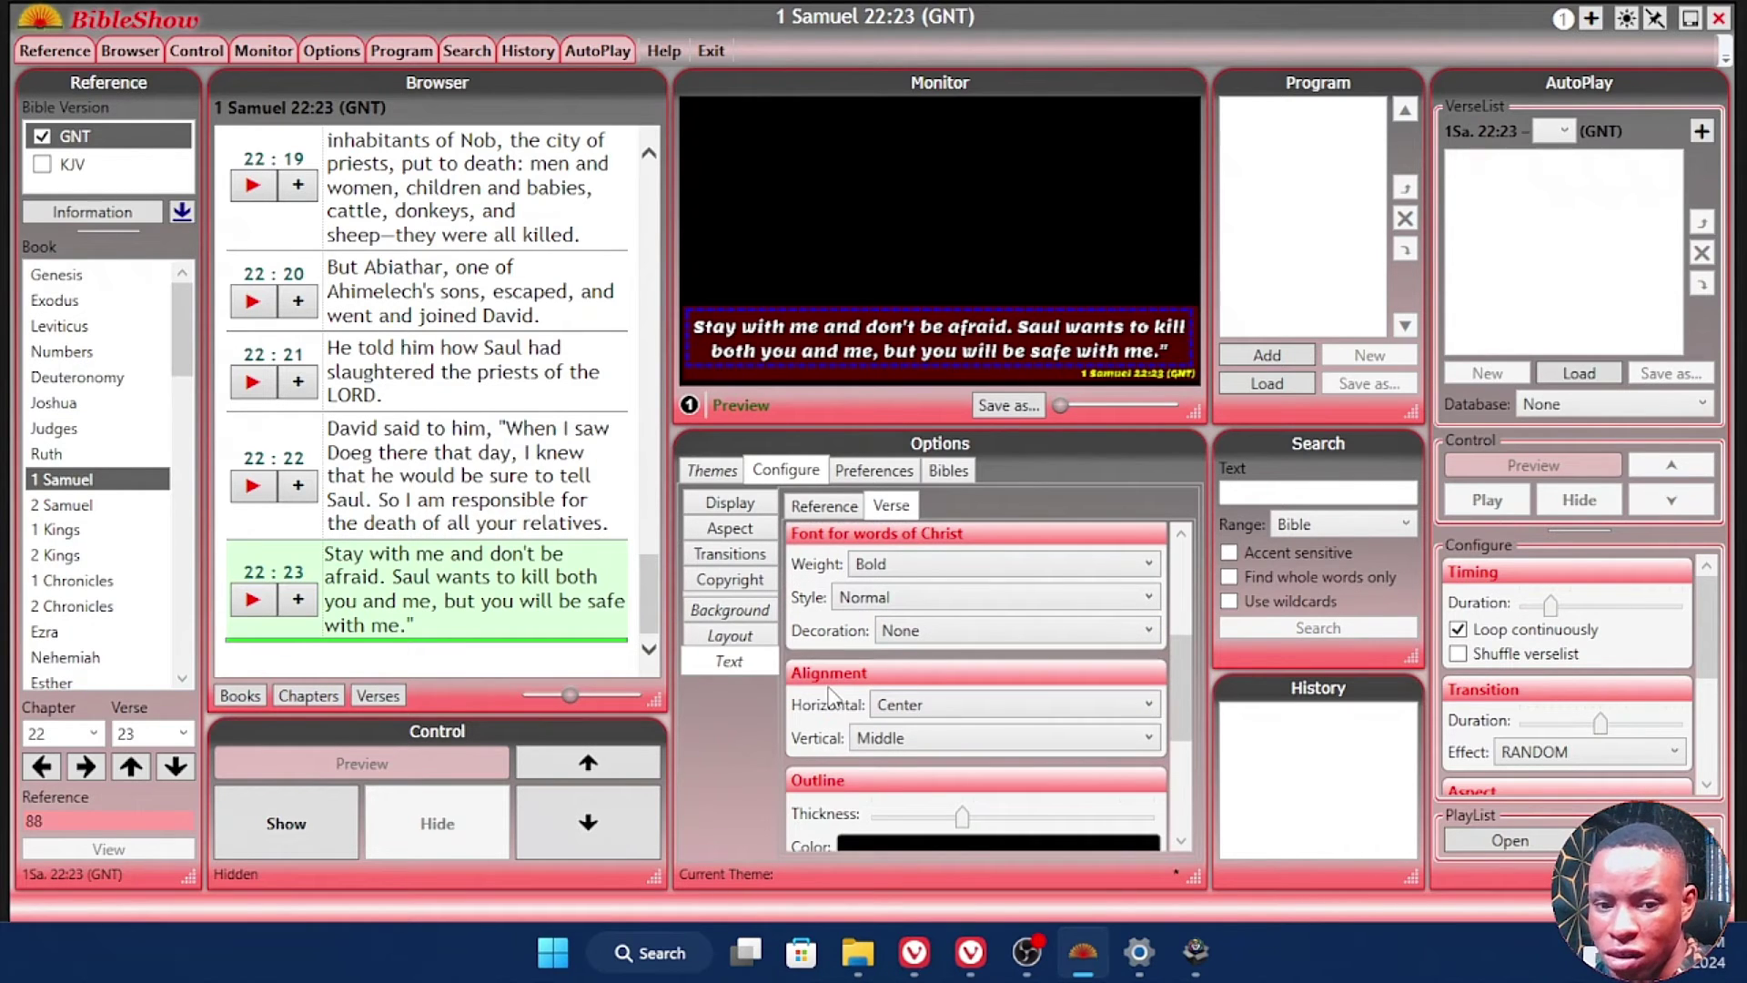
click(912, 717)
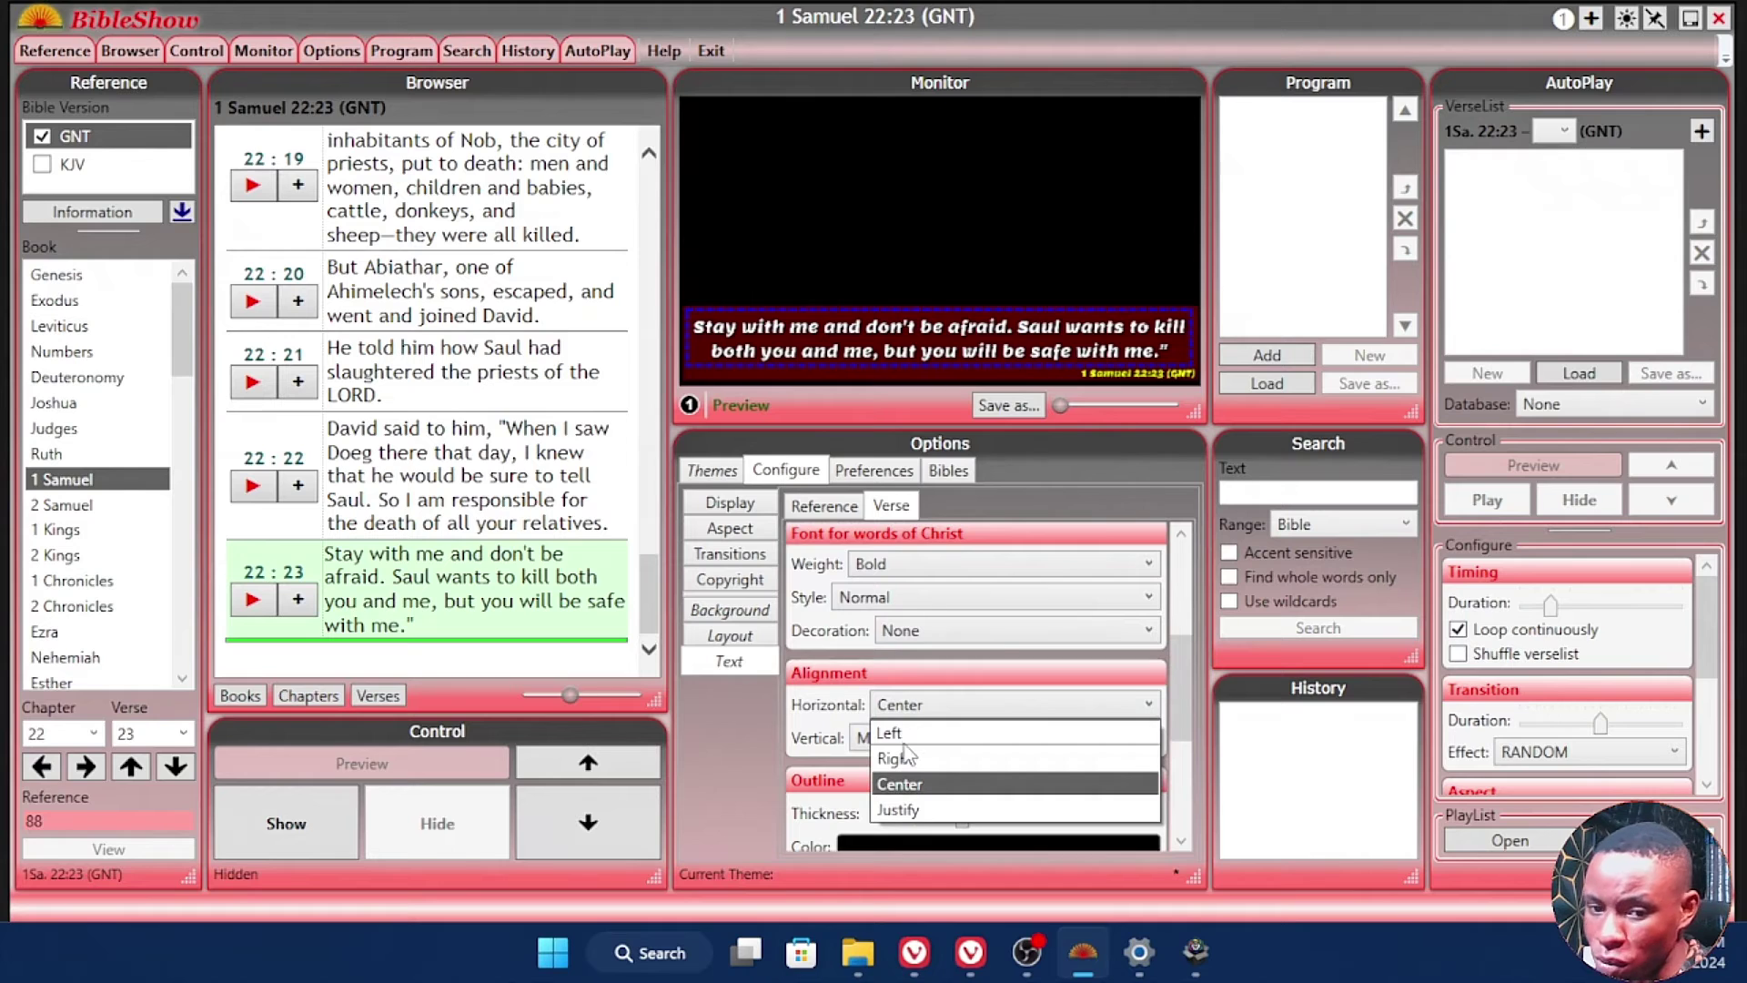
click(913, 755)
click(913, 705)
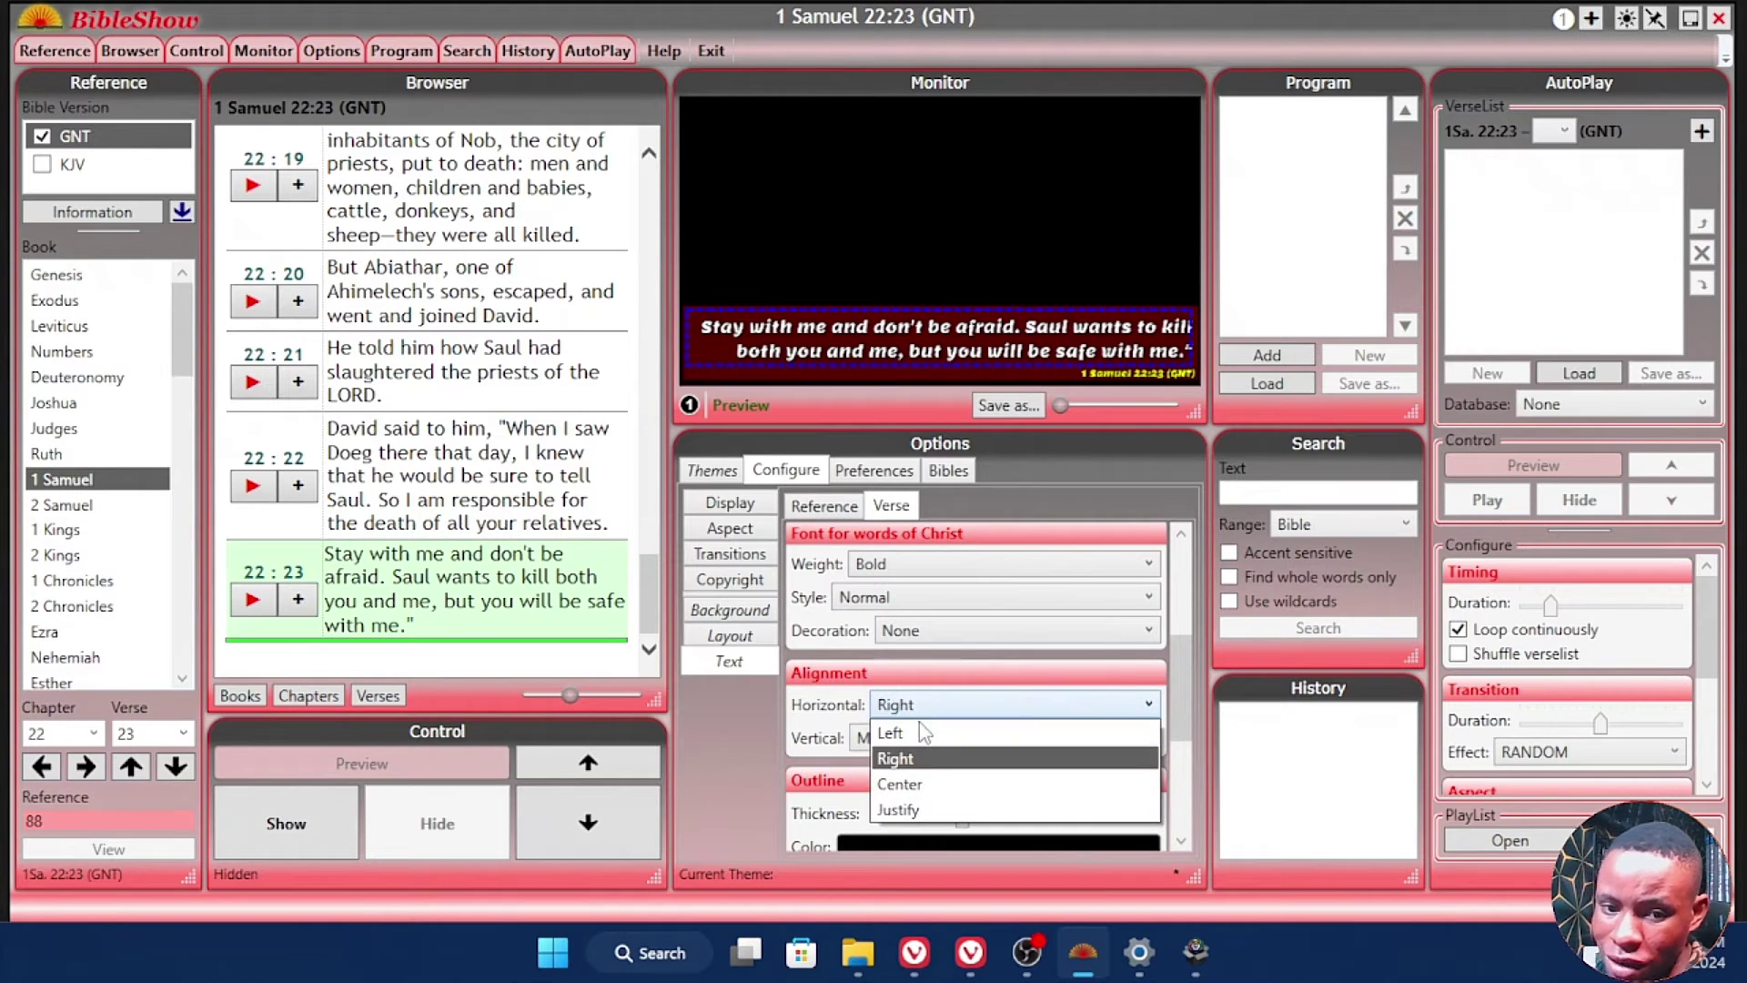
click(919, 786)
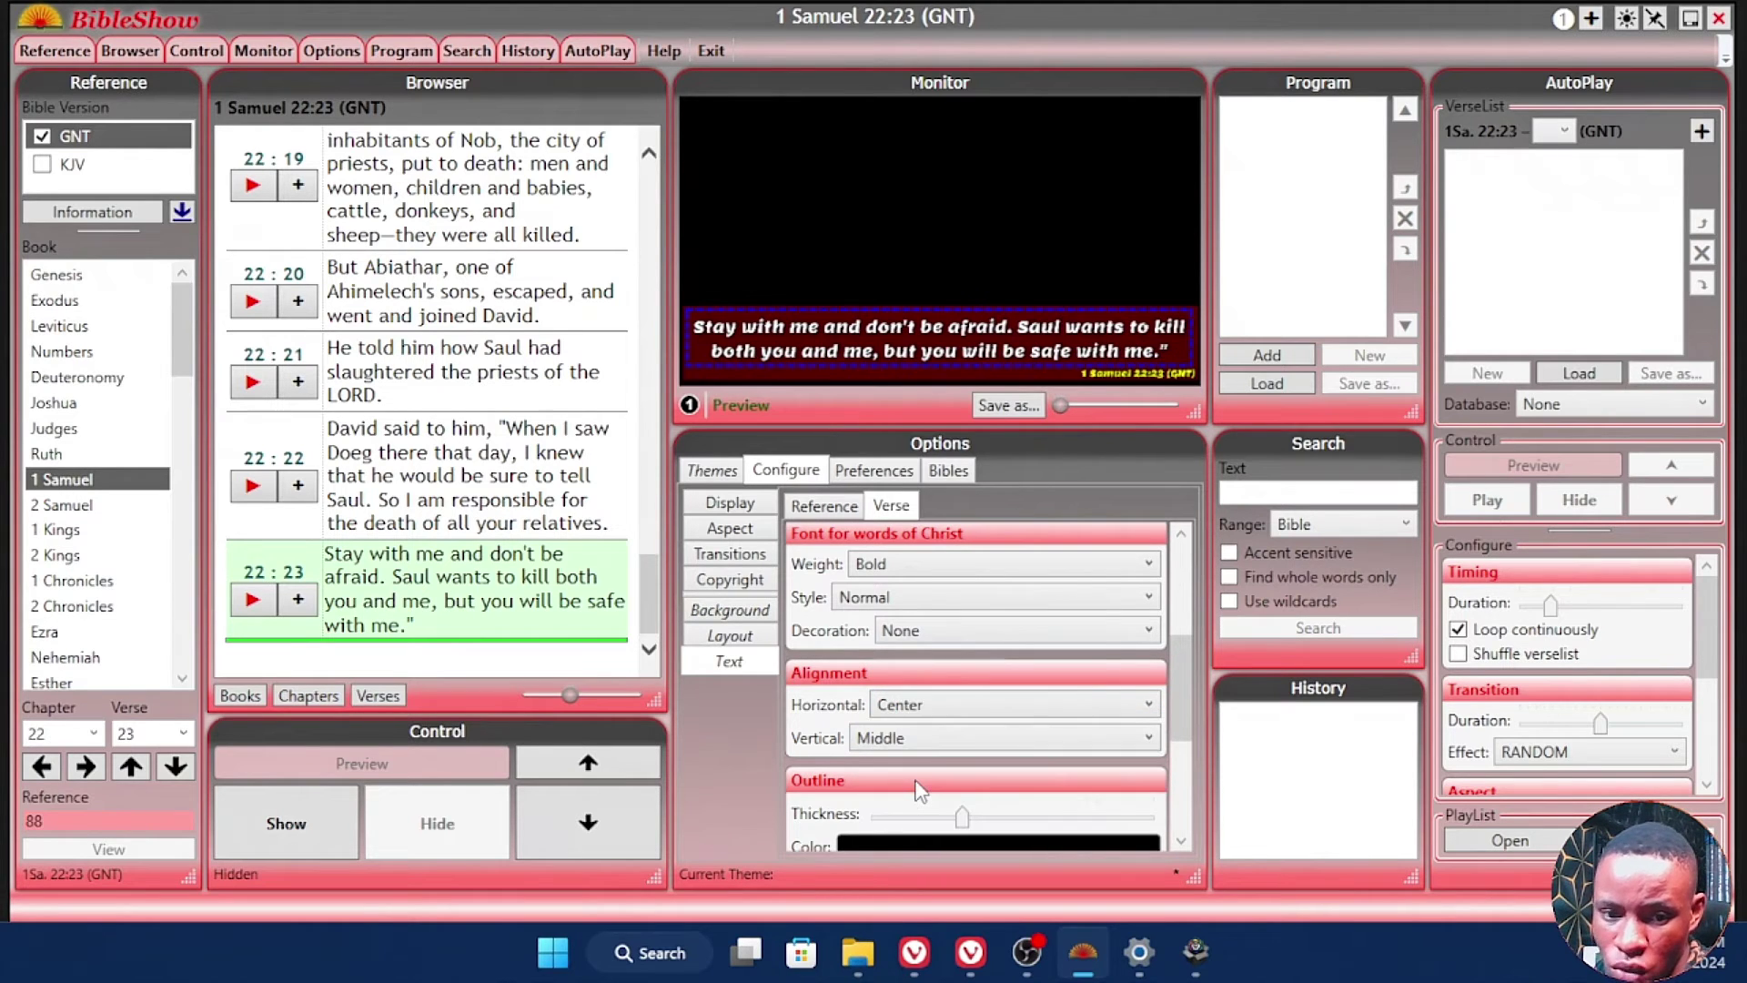
click(913, 742)
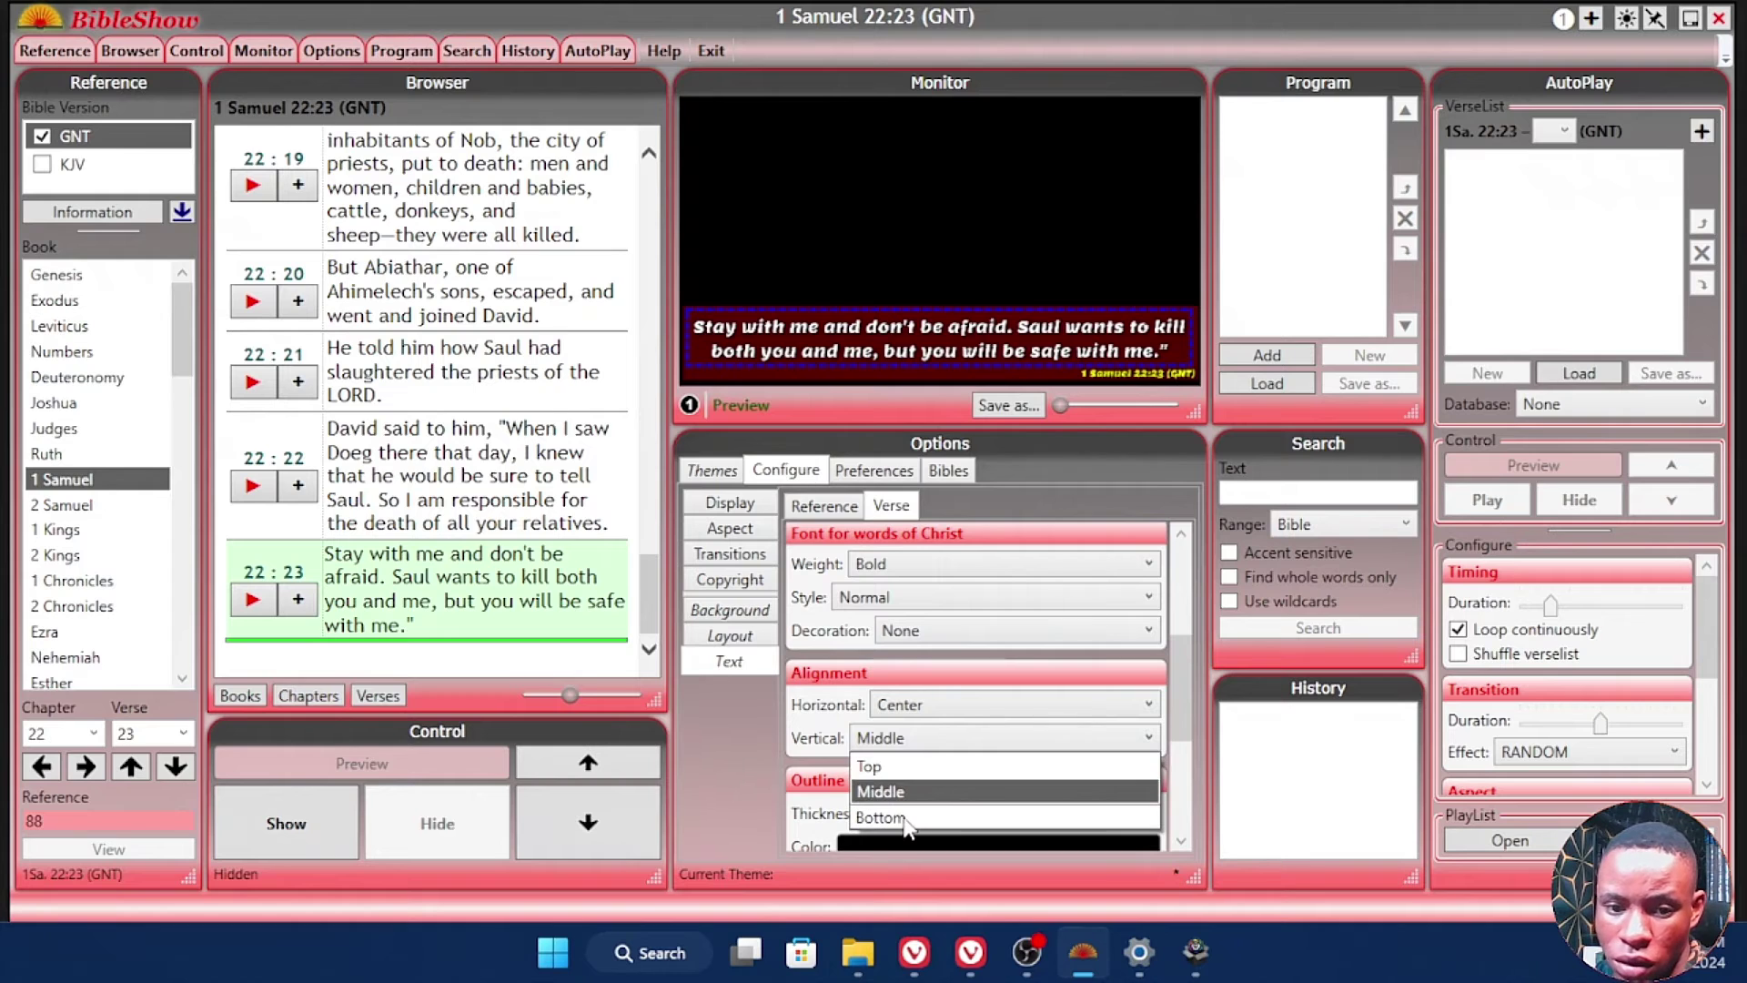
click(905, 818)
click(909, 748)
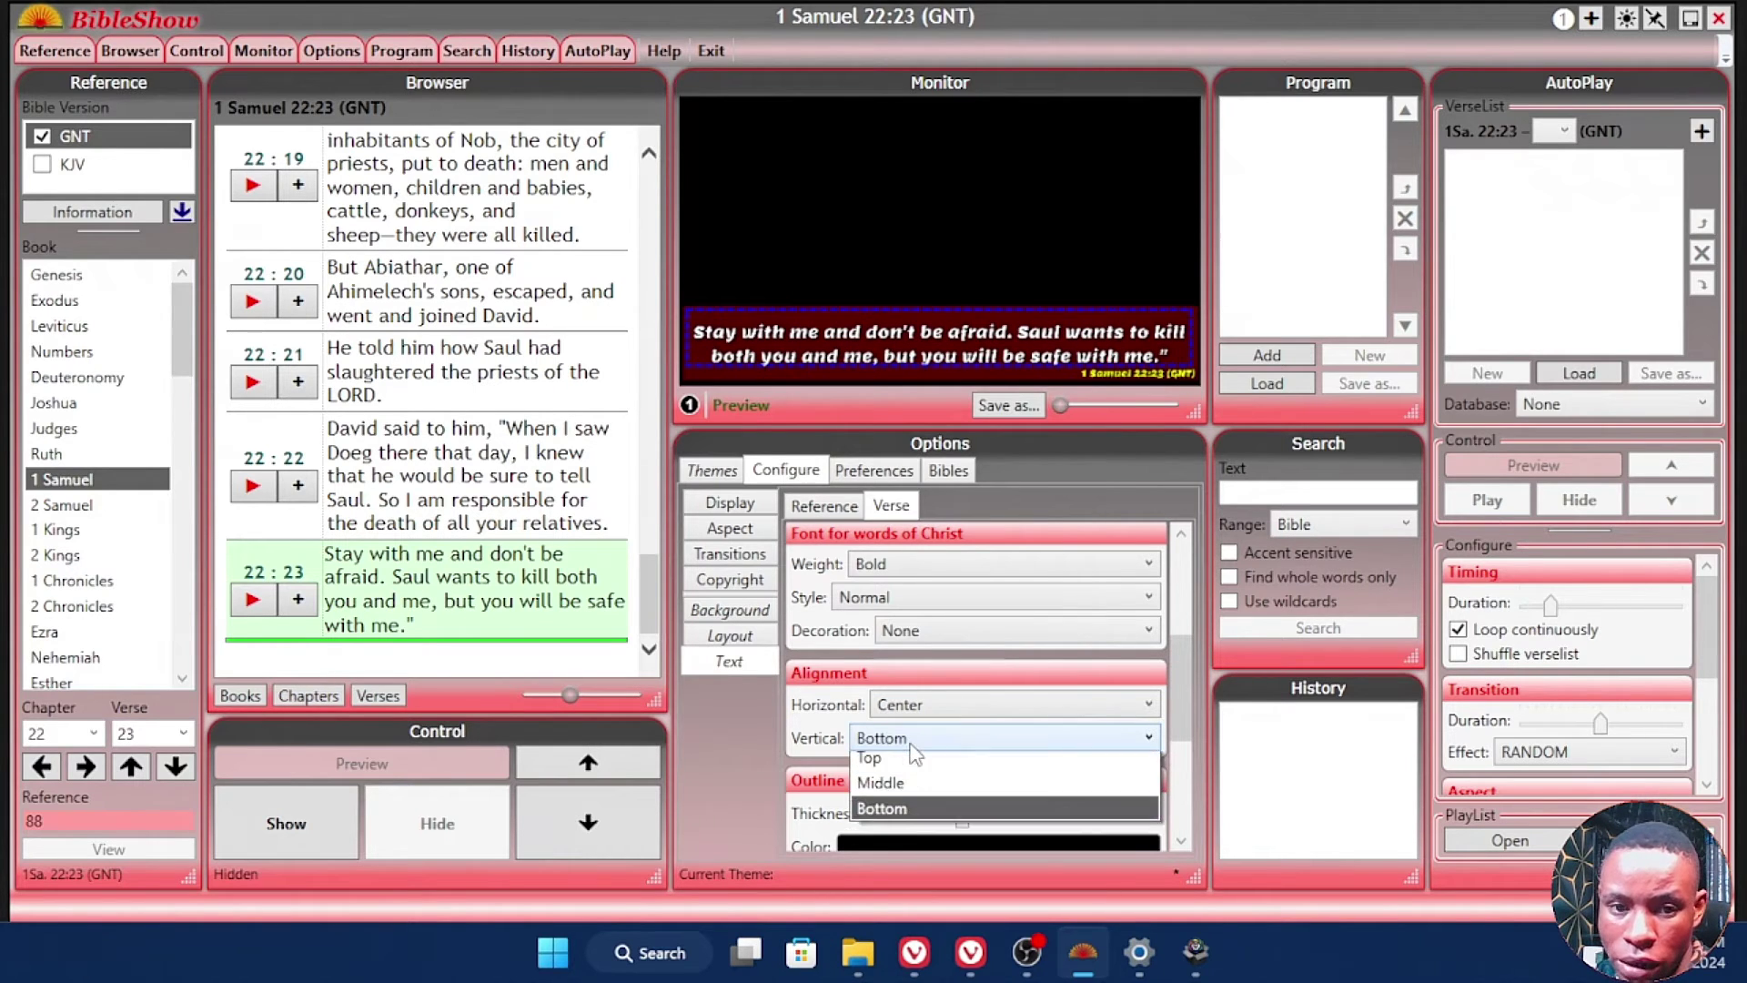
click(898, 796)
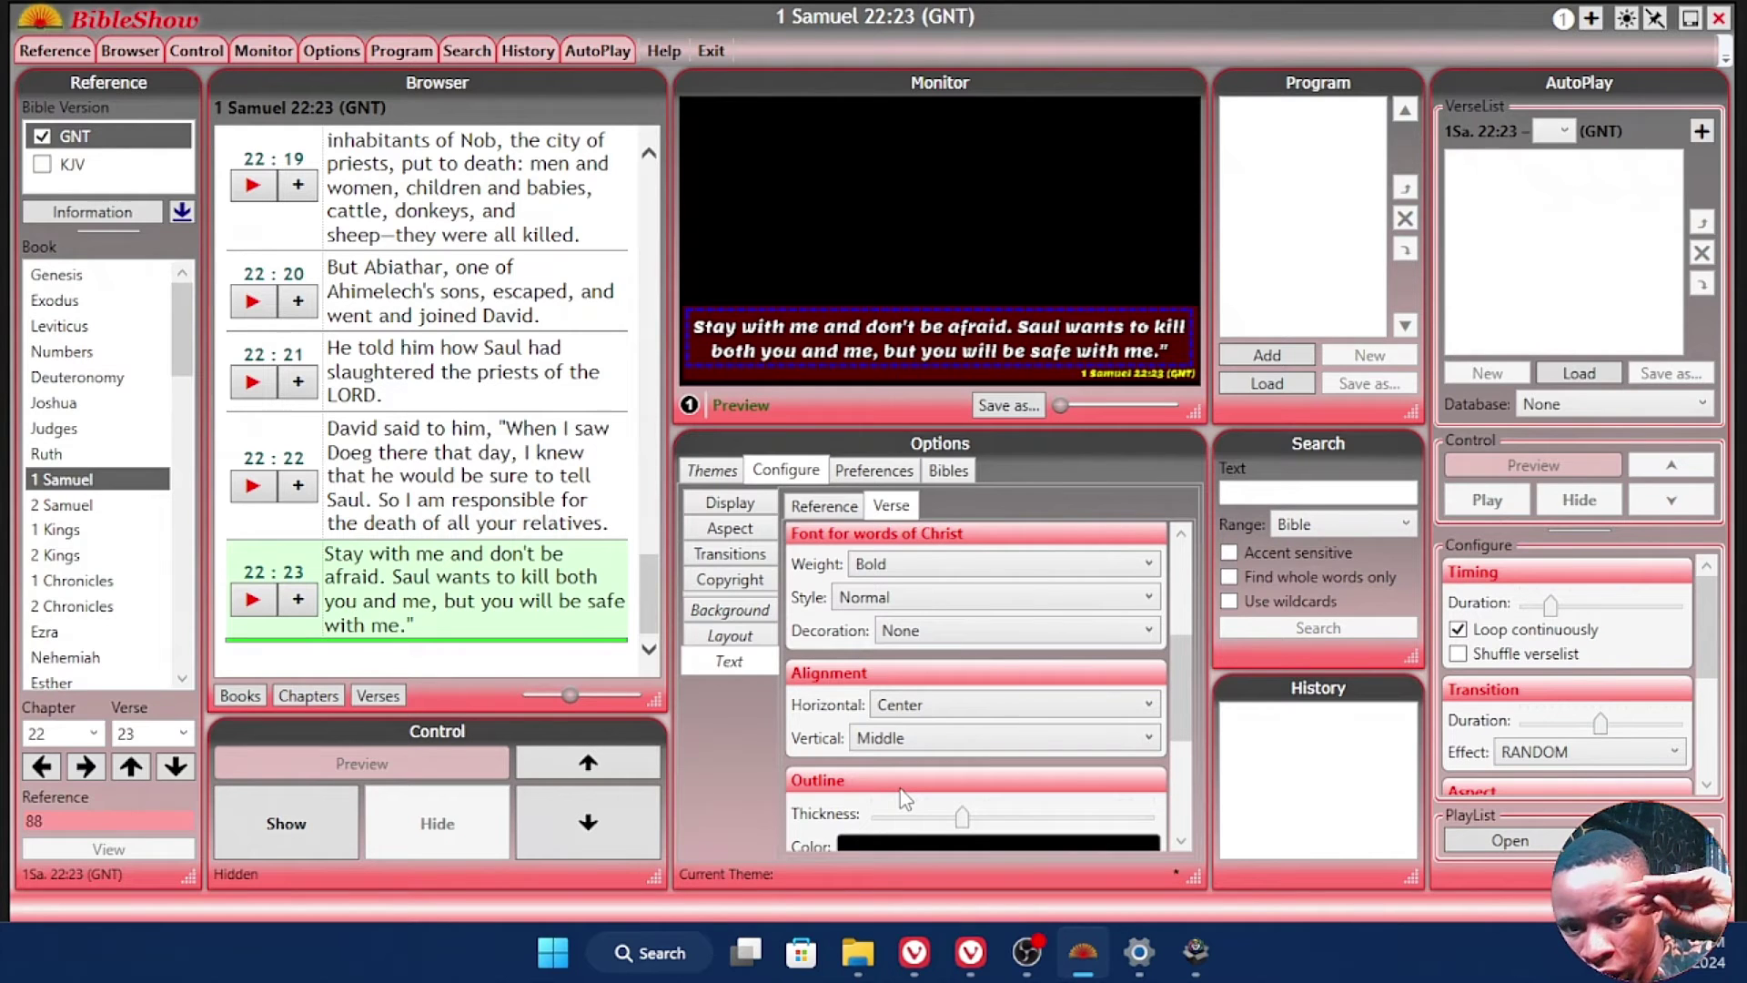
scroll(892, 791, down, 3)
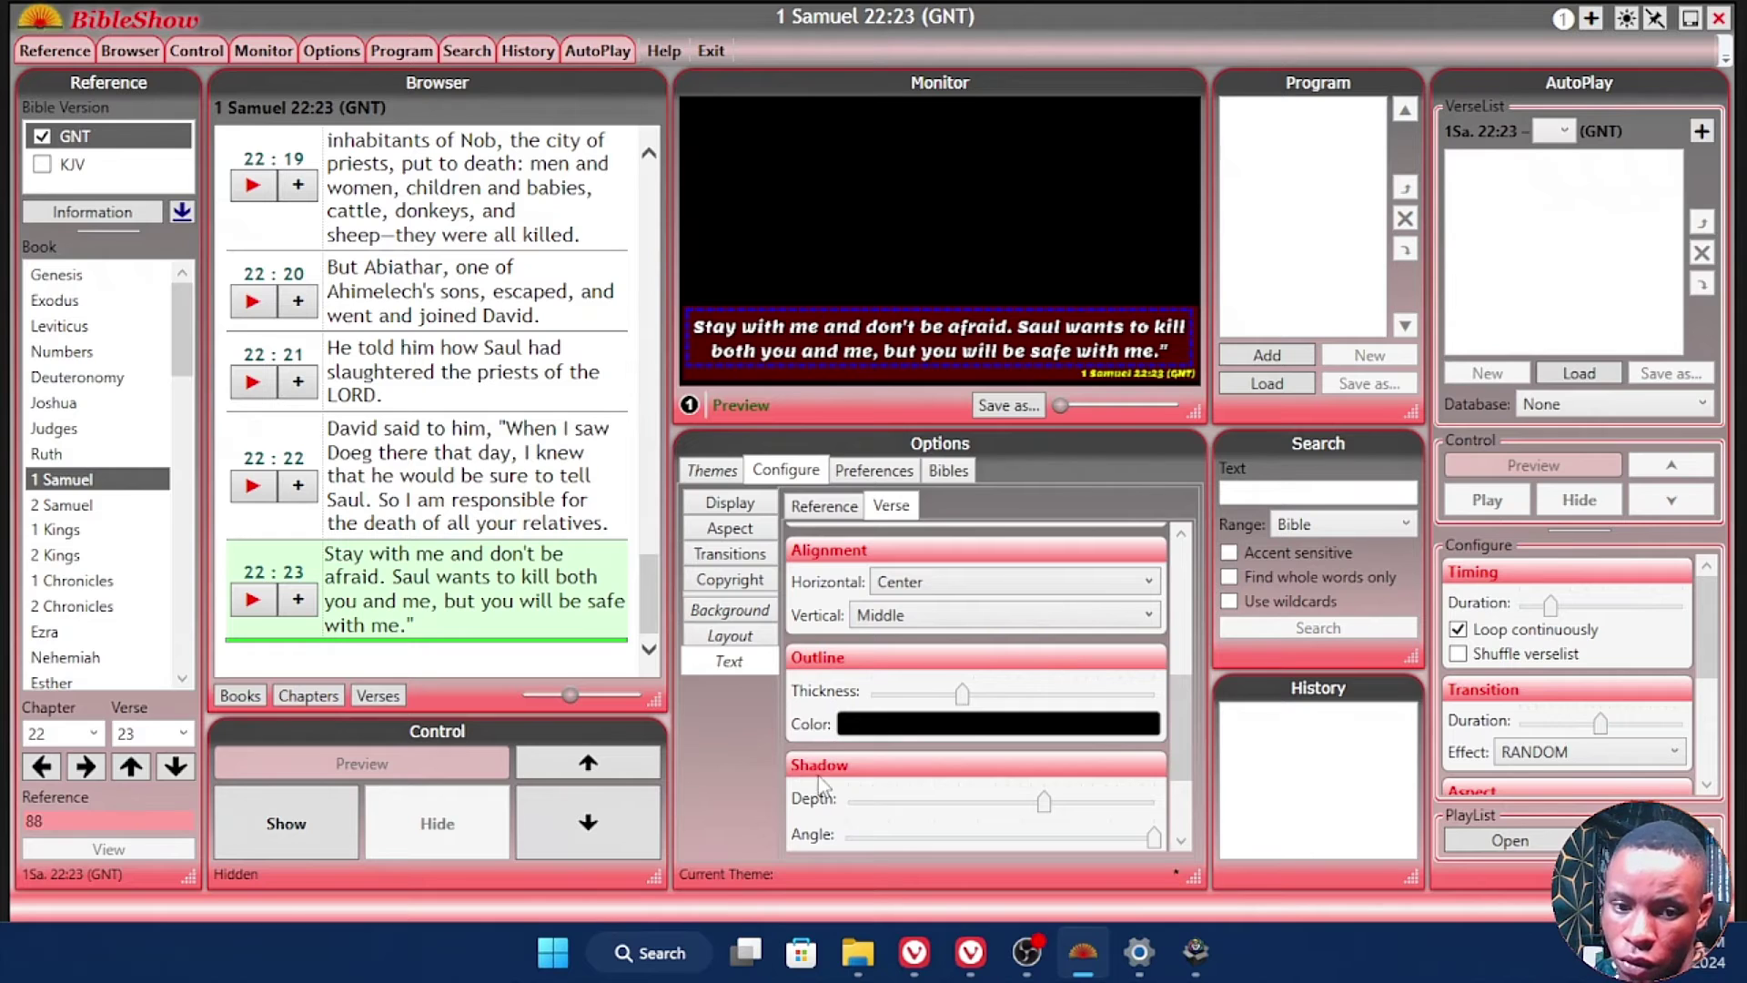
scroll(824, 792, down, 3)
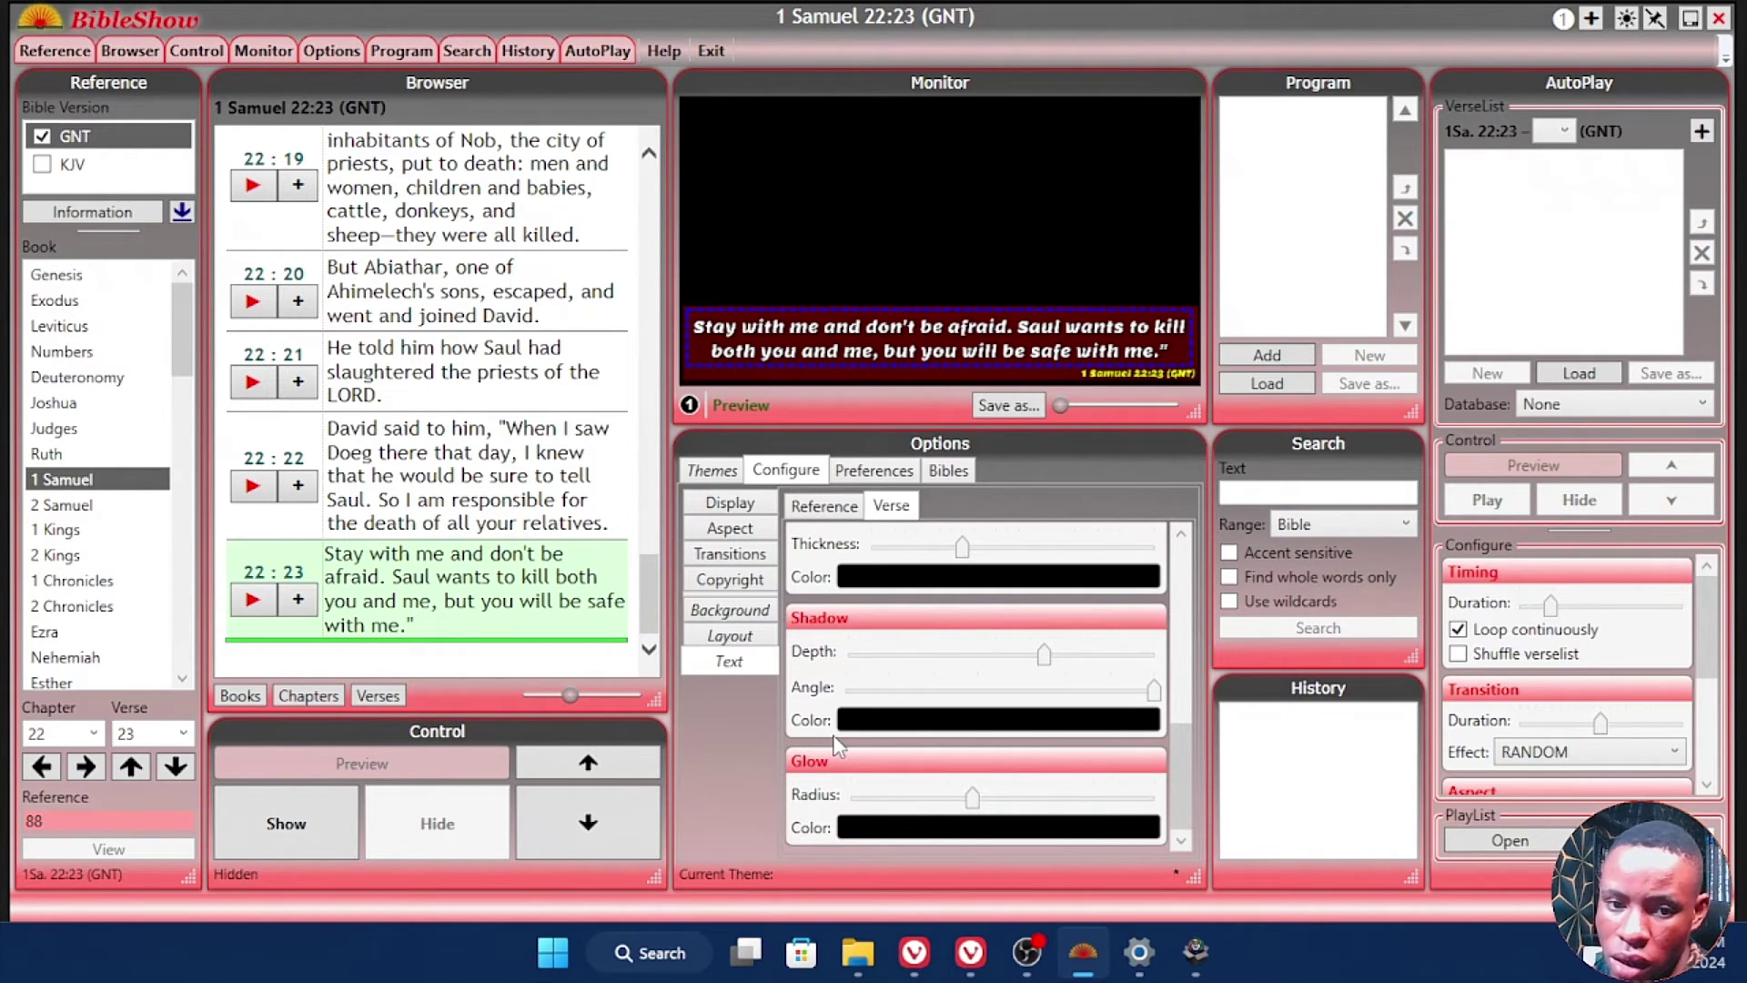
scroll(839, 744, up, 3)
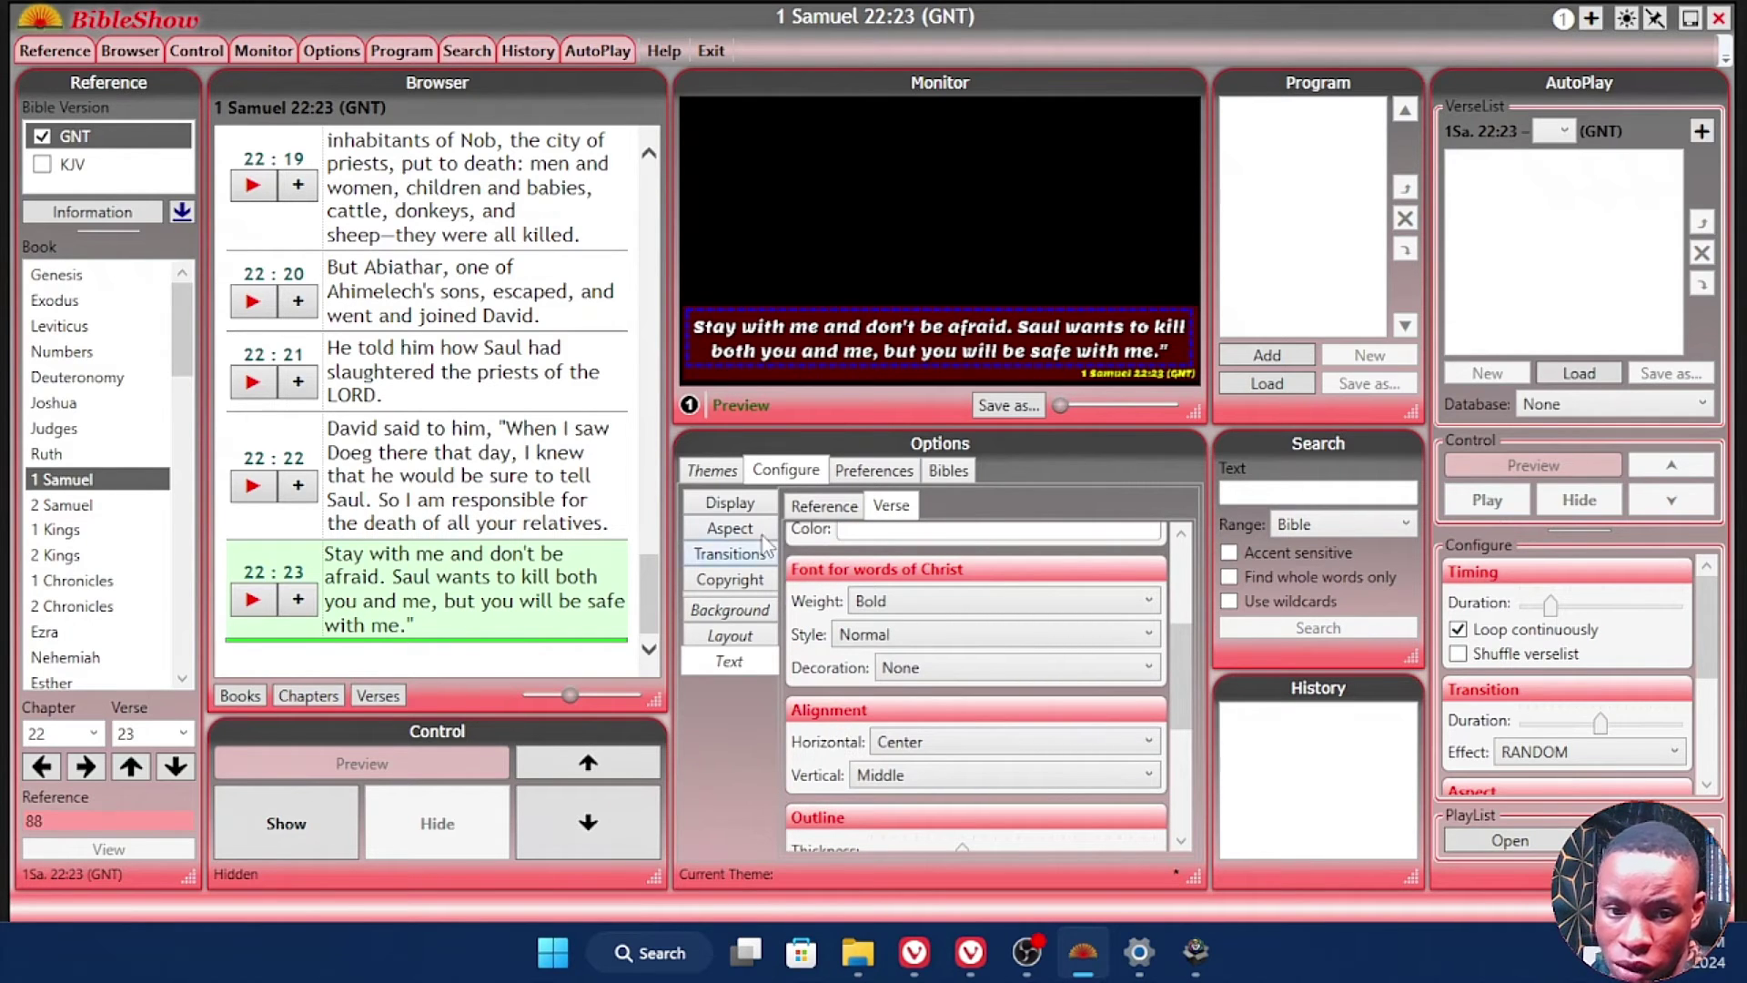
Step: Show 1 Samuel 22:22 live on the monitor with NDI output enabled
click(721, 475)
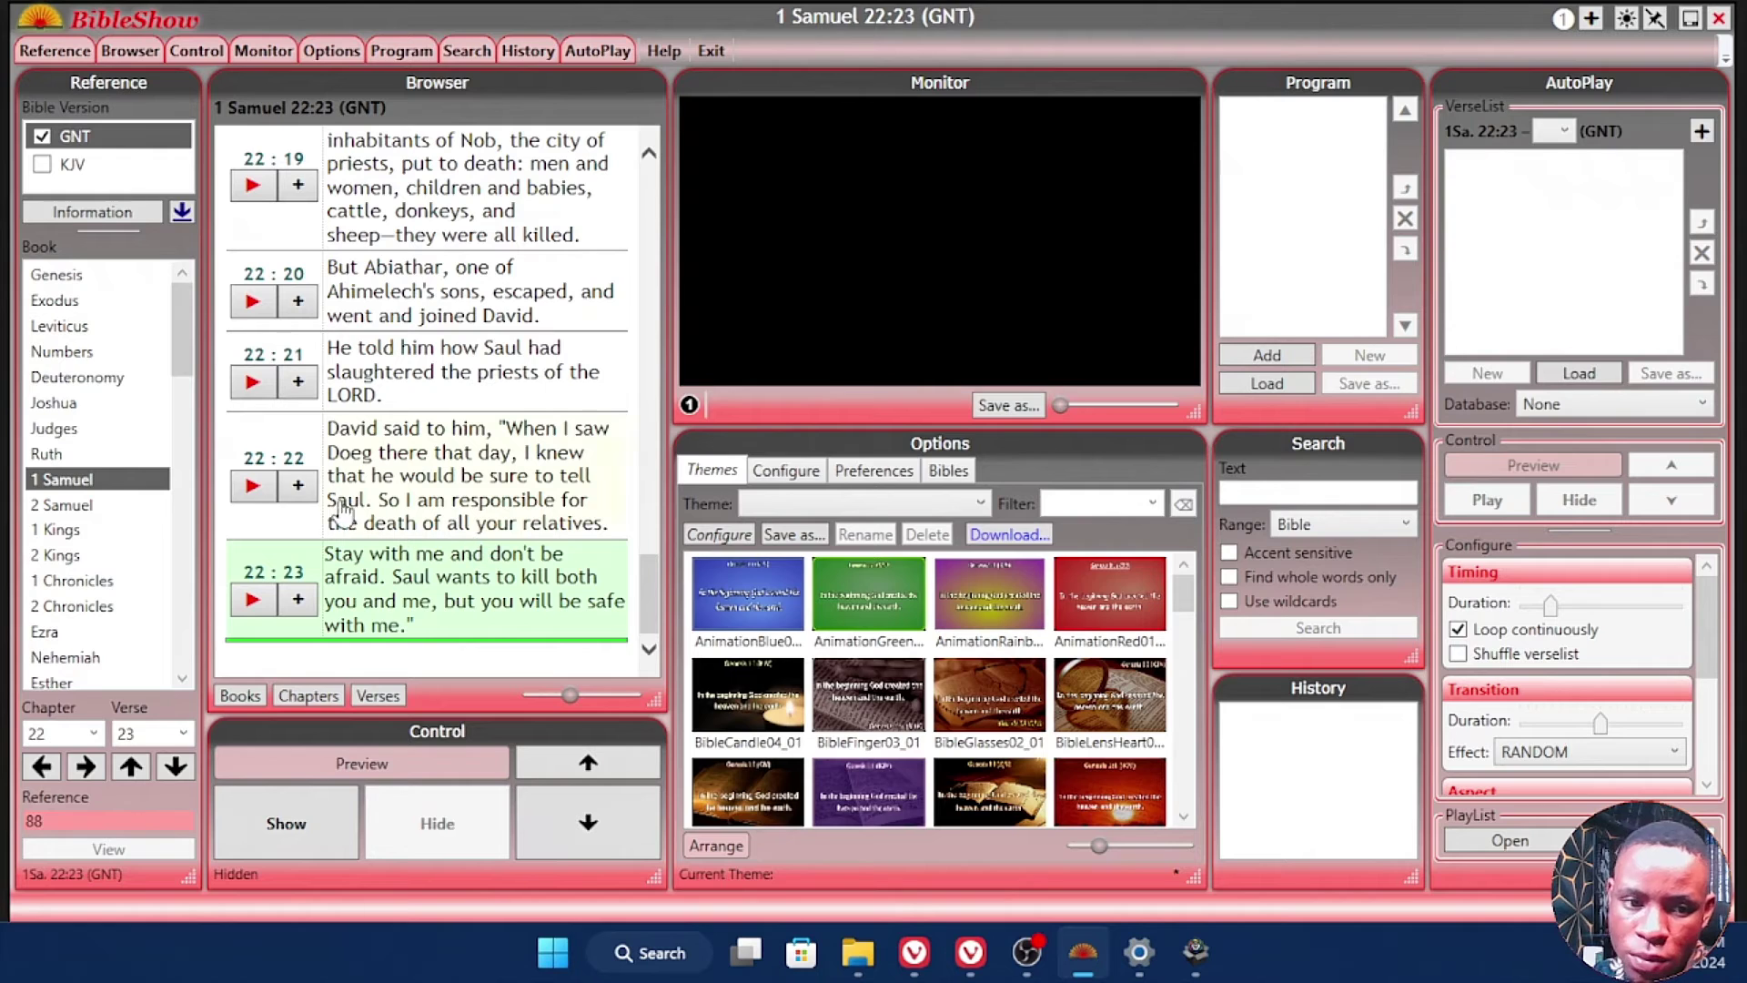
click(254, 488)
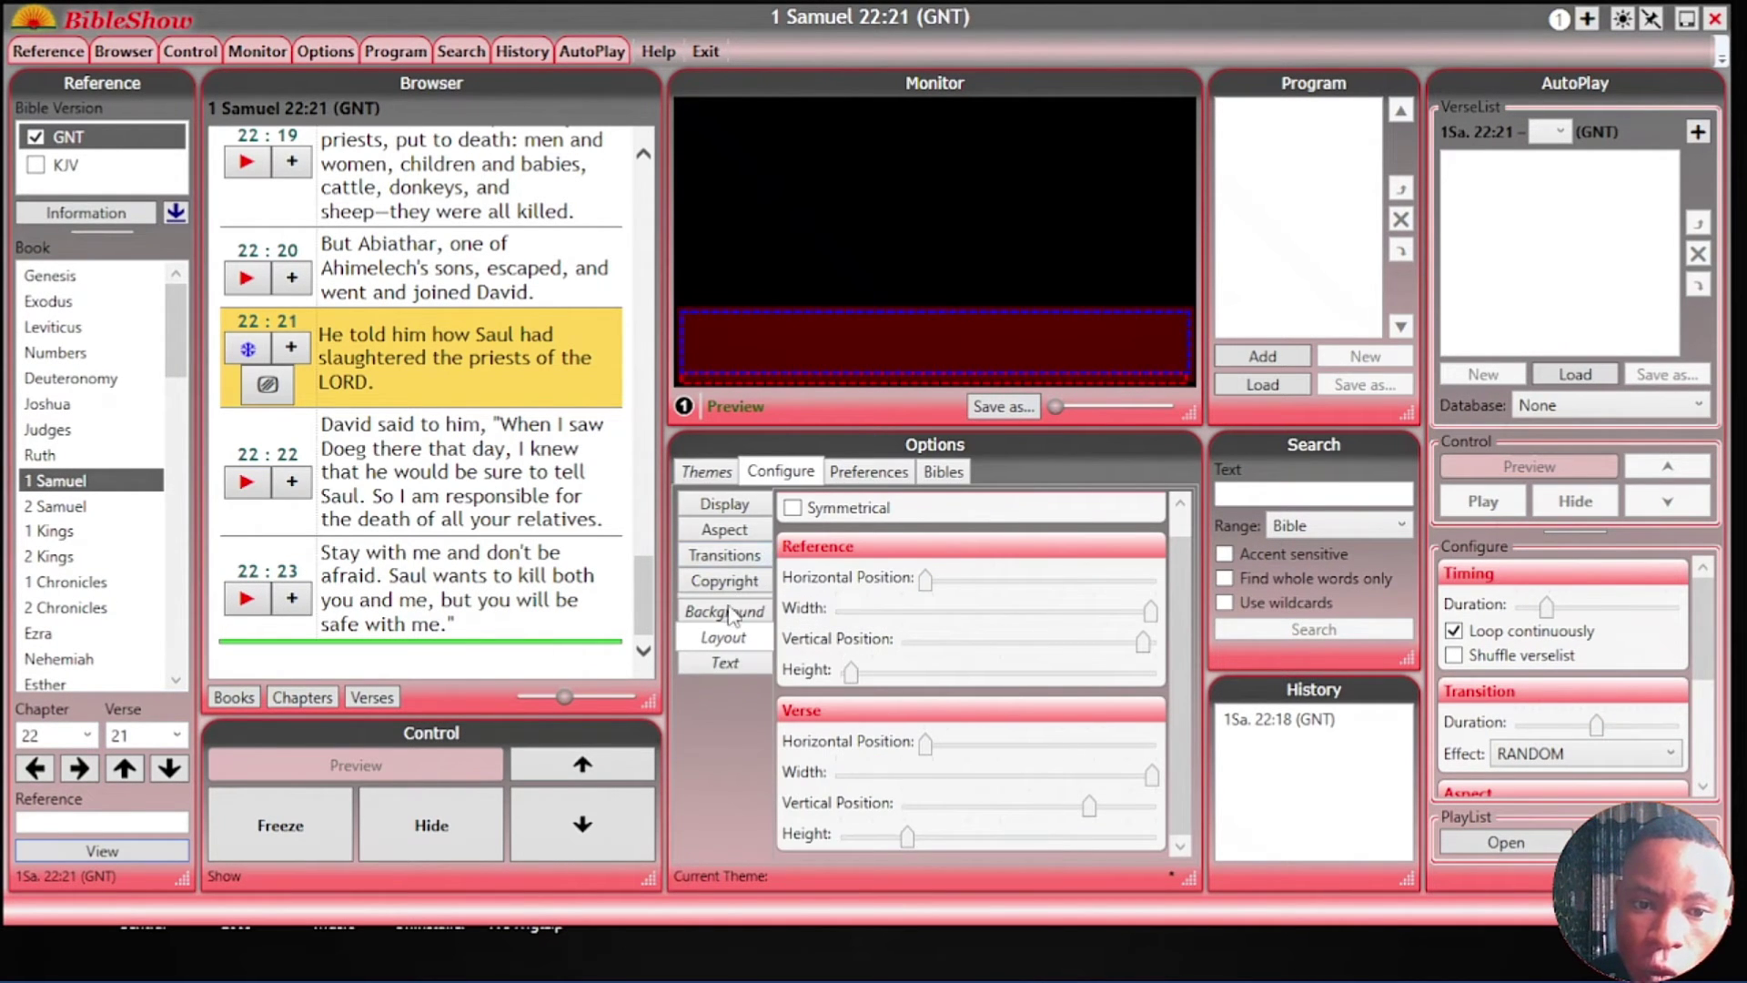
click(737, 506)
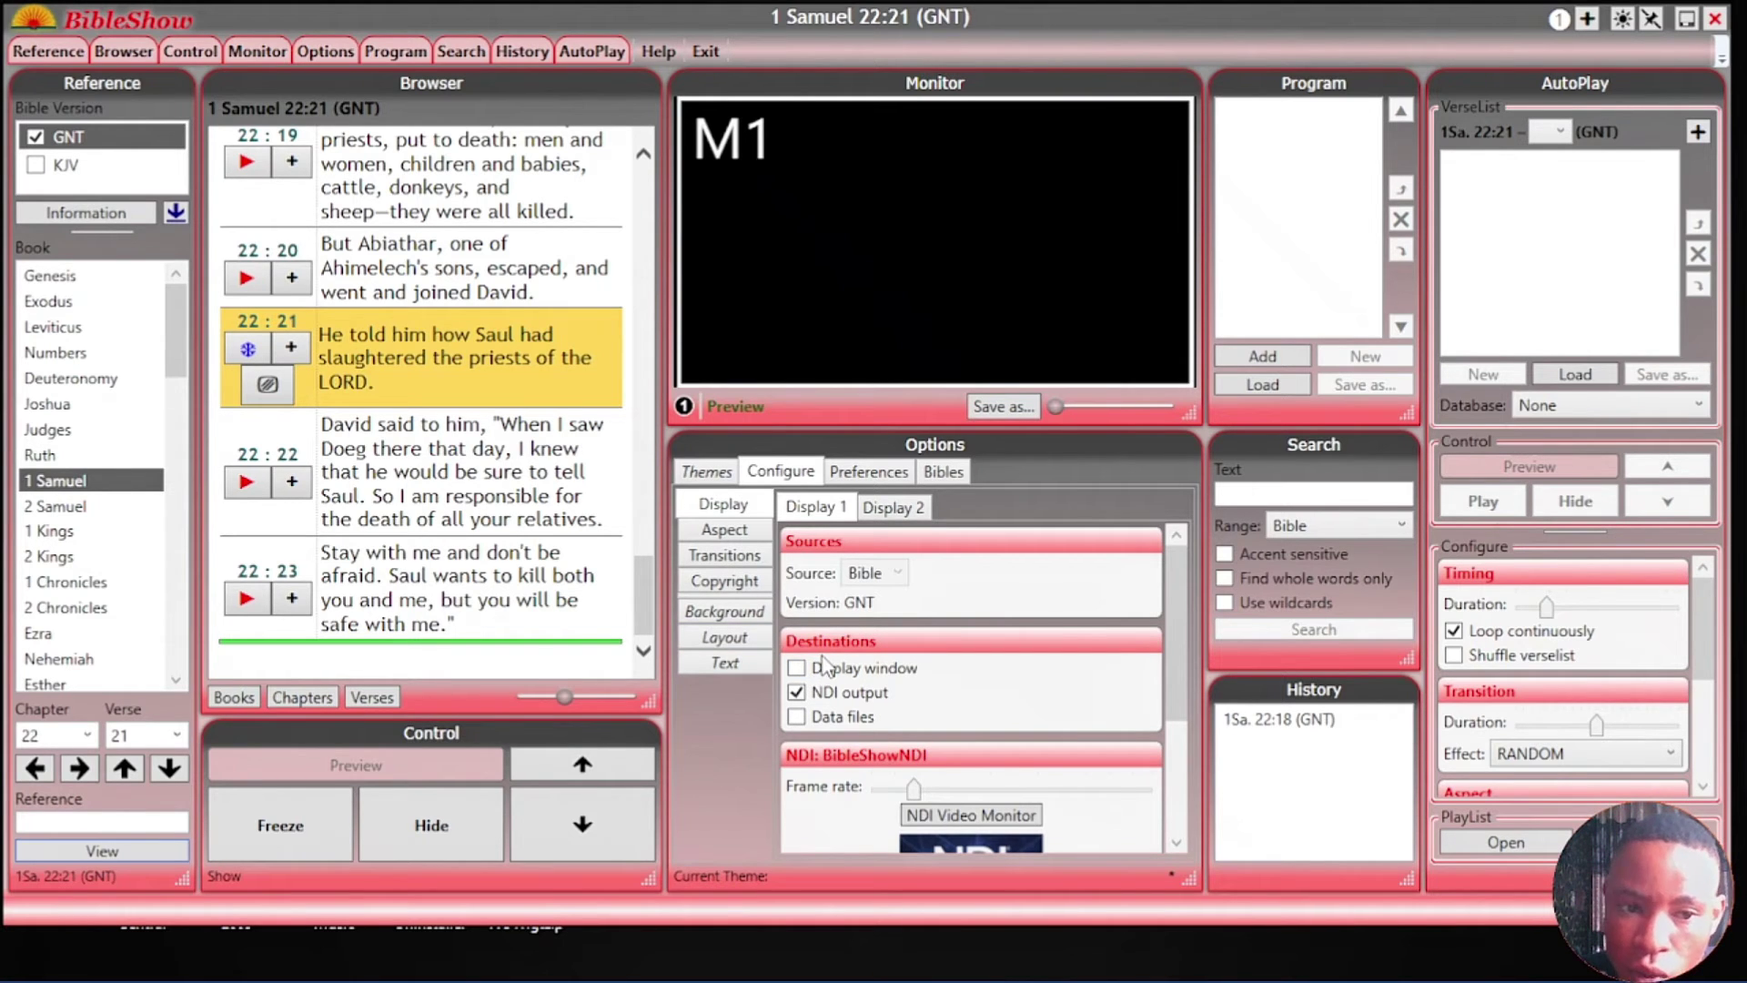
click(246, 484)
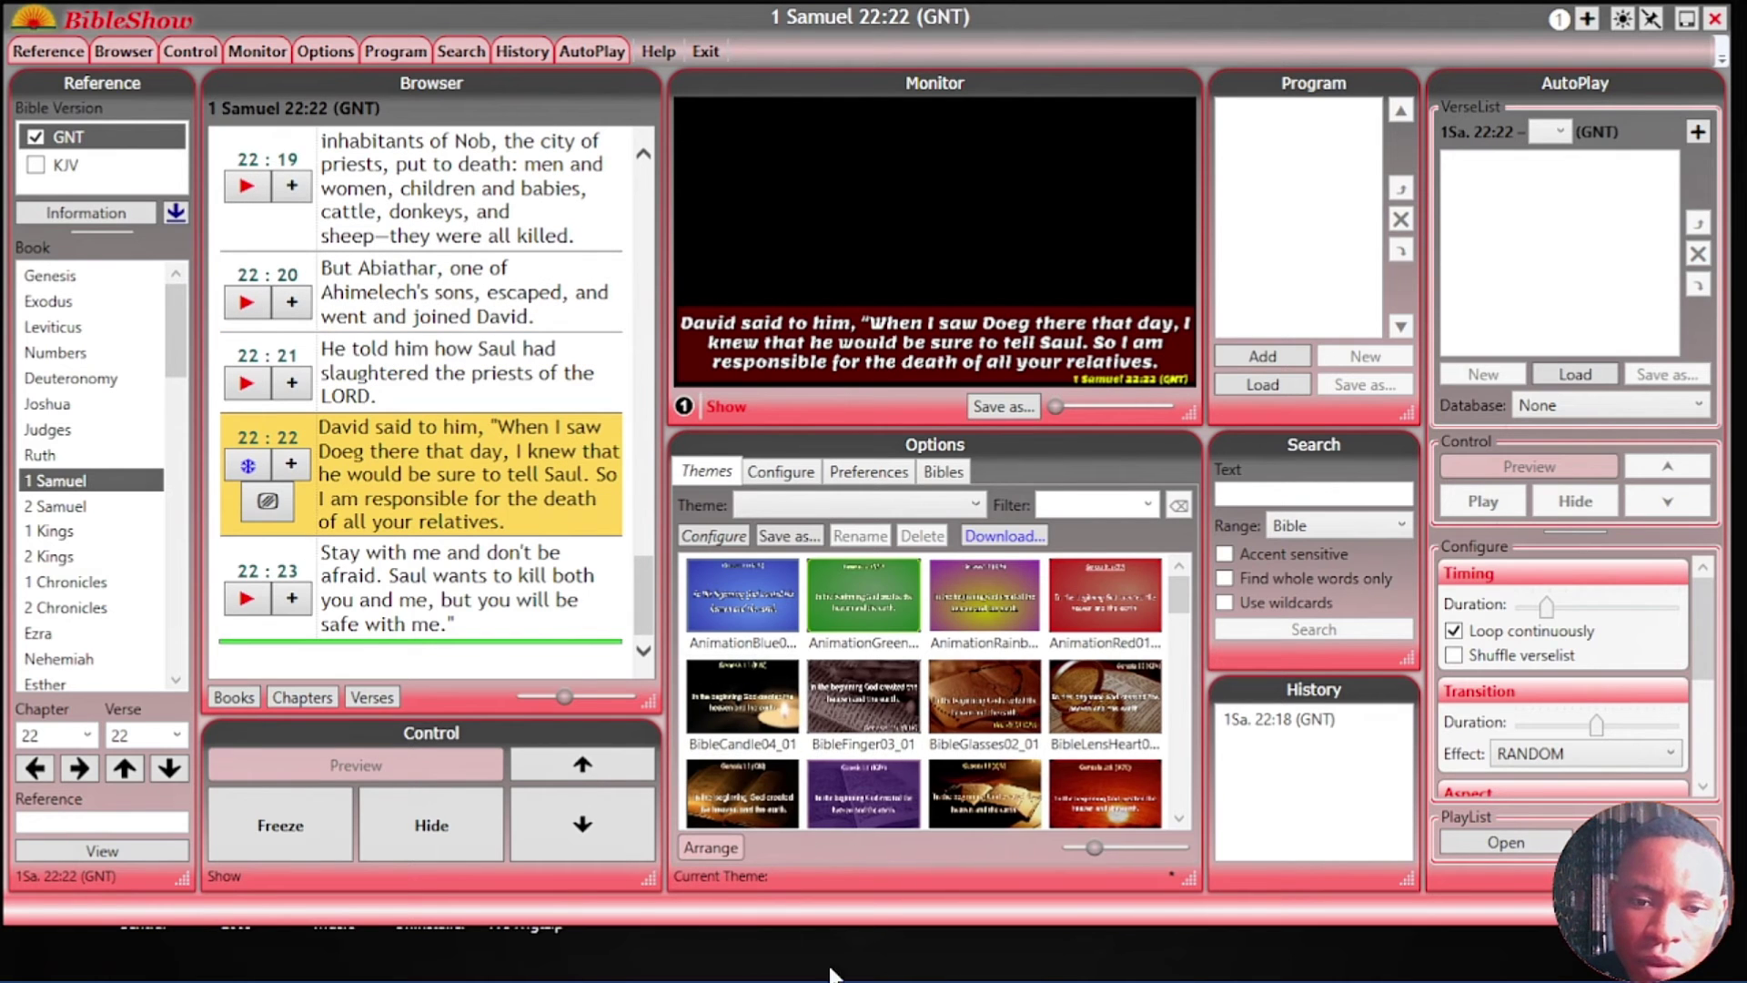
Step: Add NDI Source 2 to the OBS scene receiving the BibleShowNDI feed
click(1054, 956)
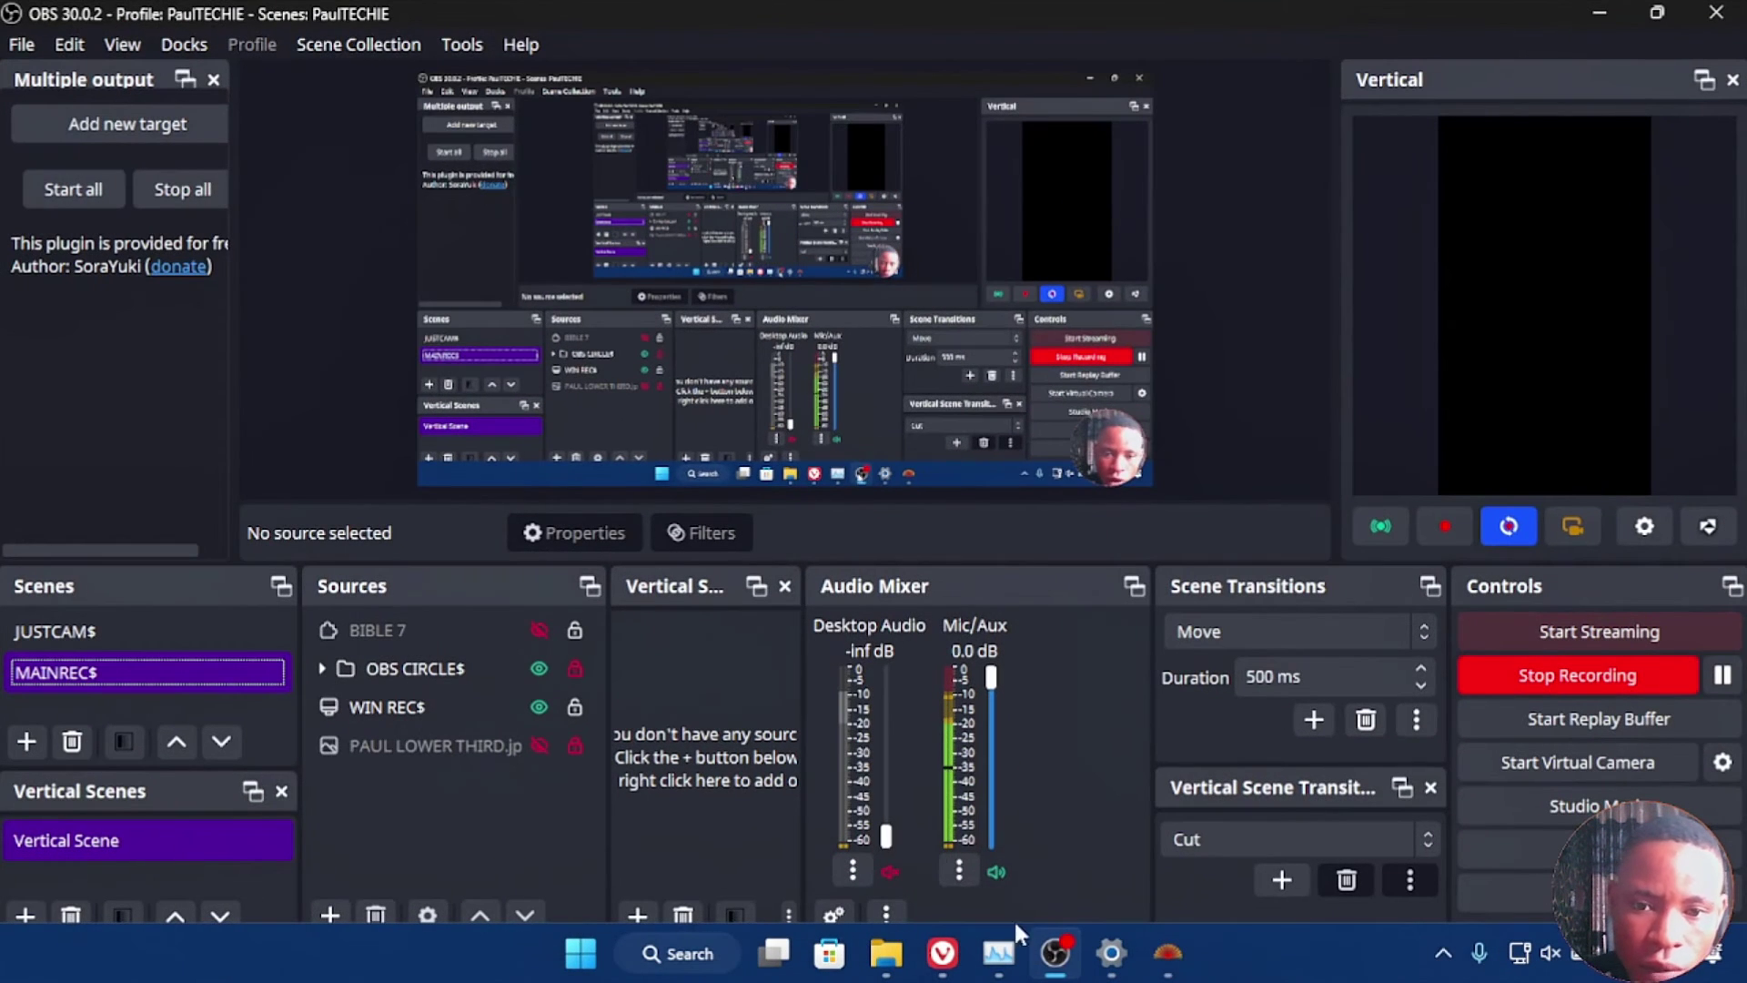
click(329, 916)
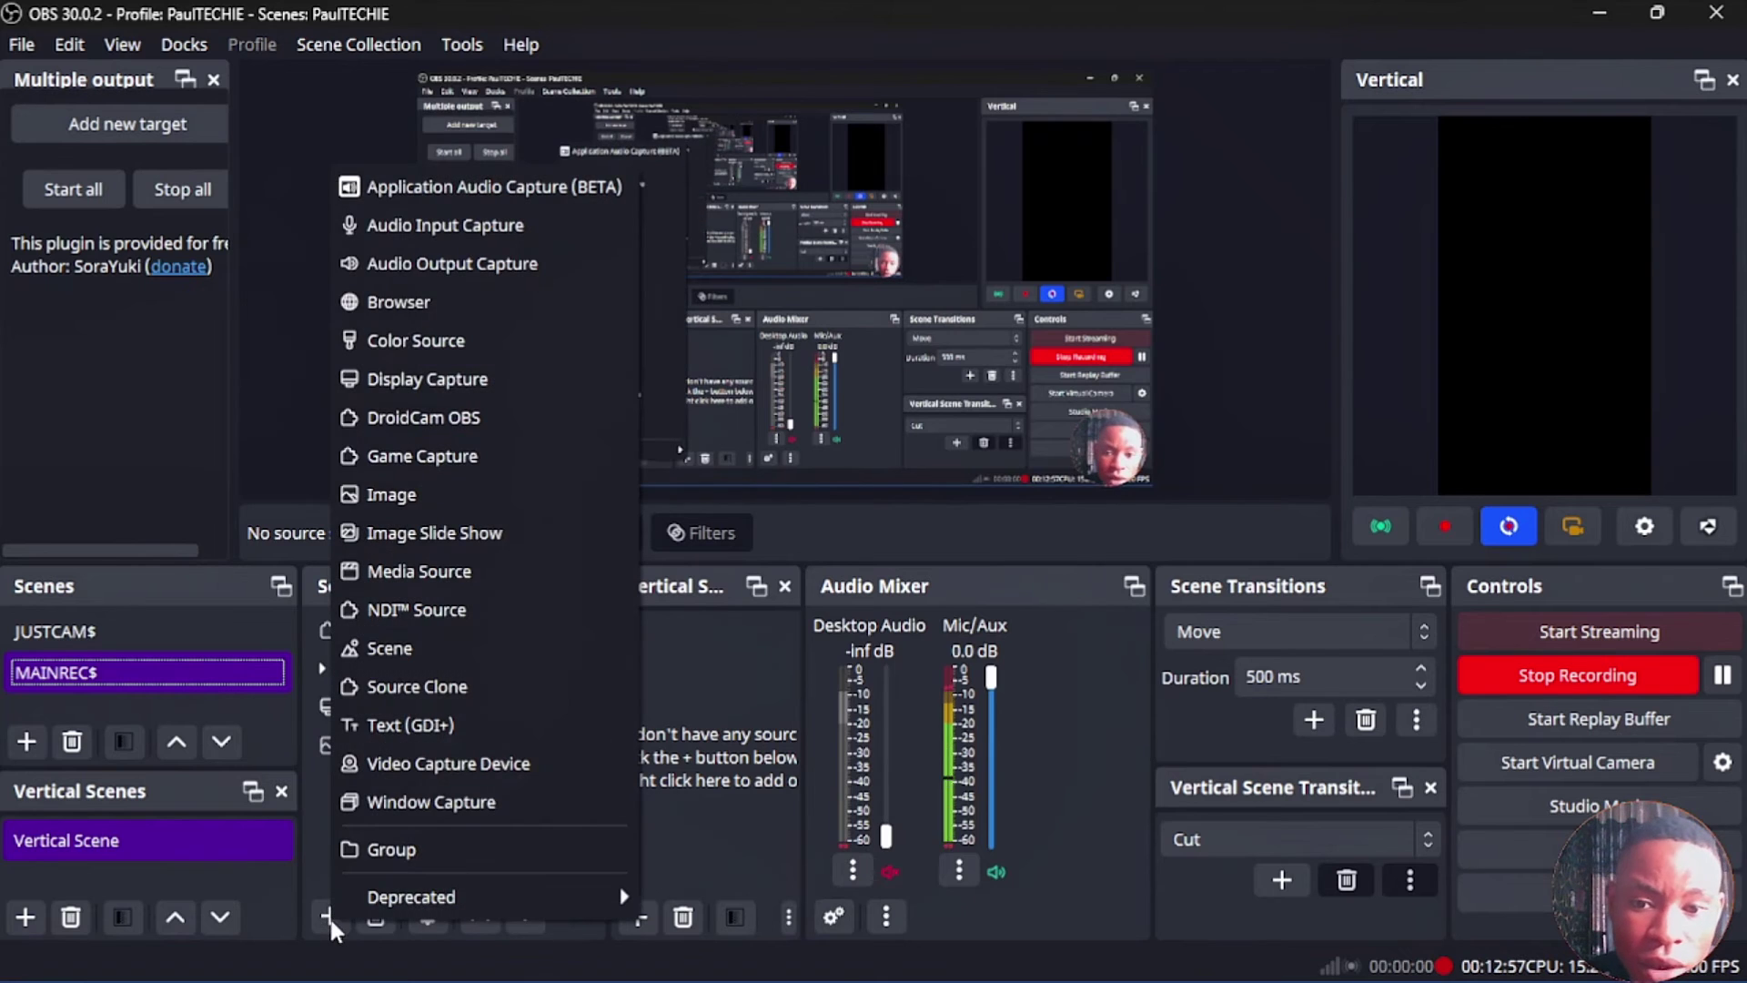
click(410, 608)
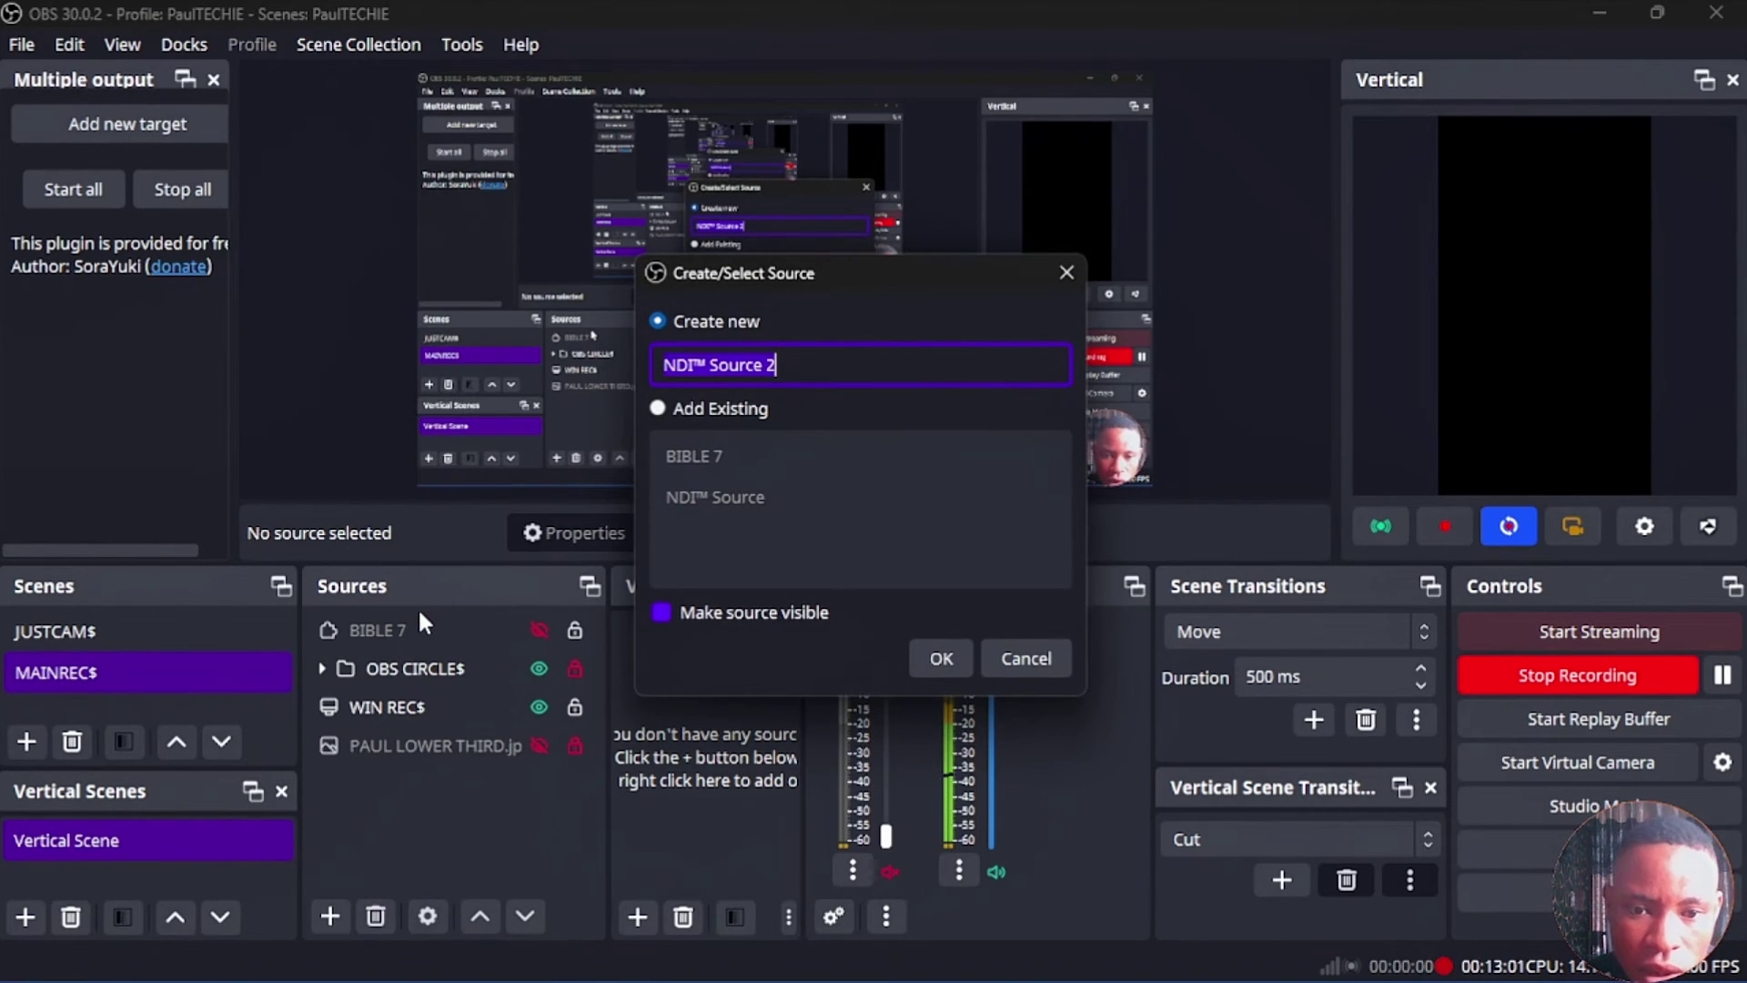
click(938, 658)
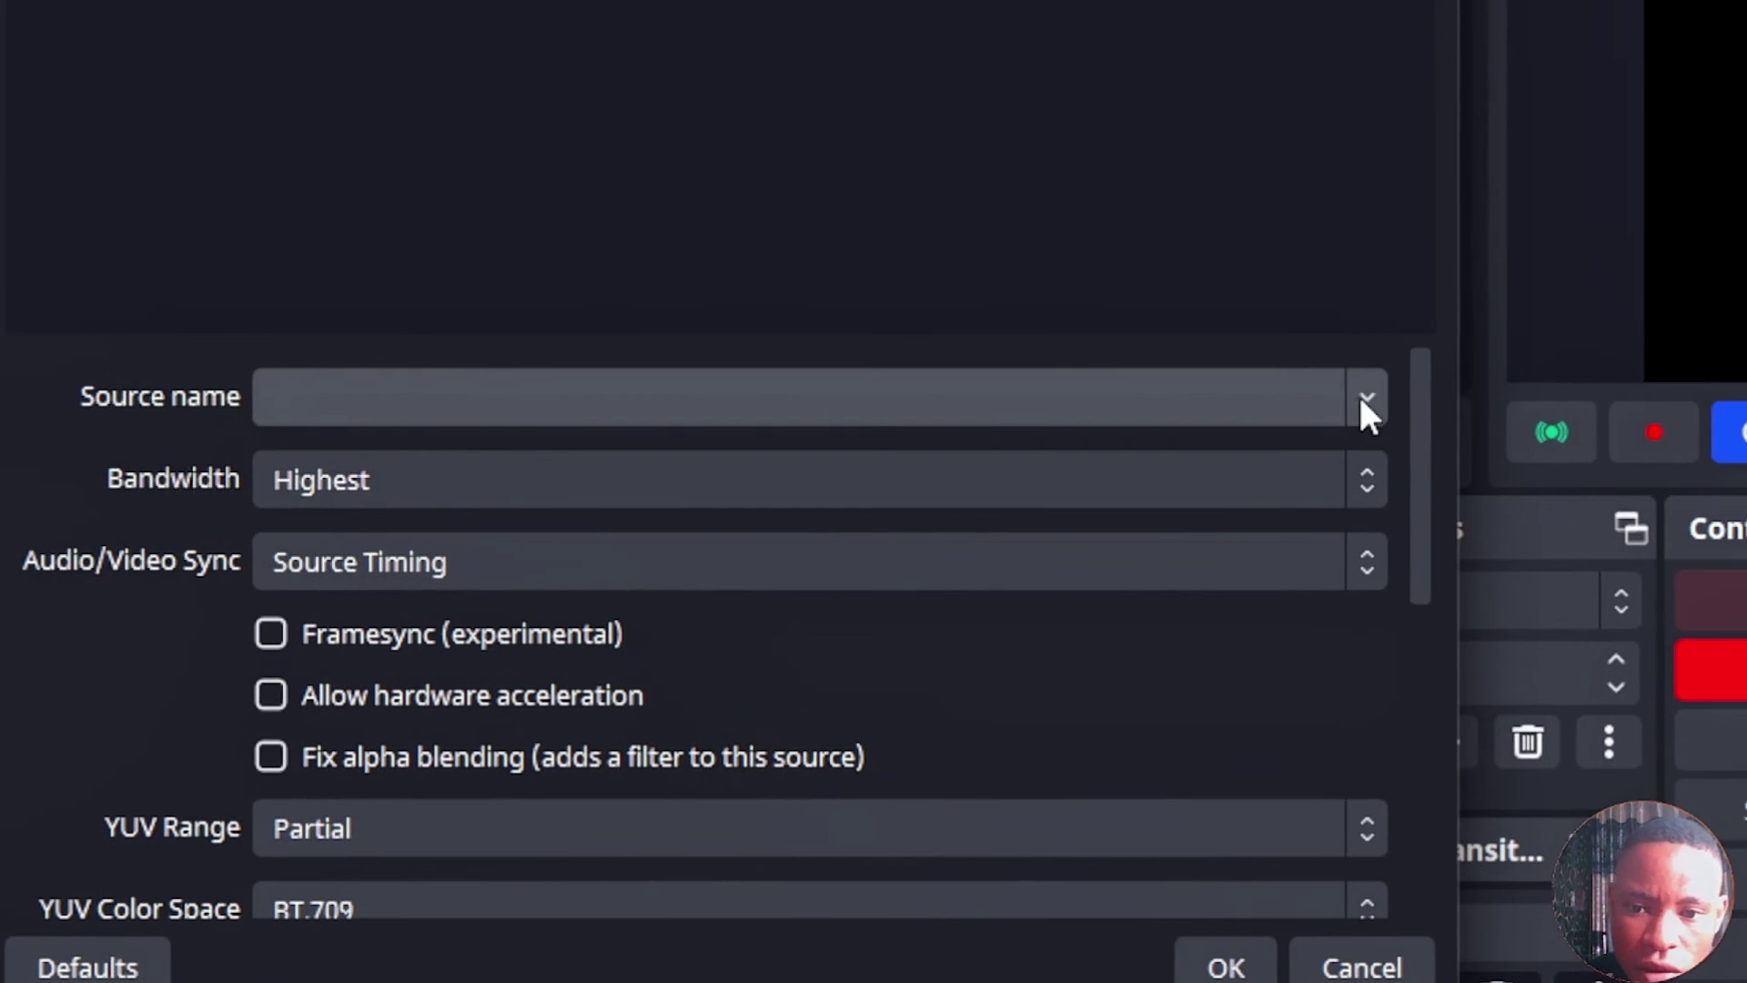
click(1267, 502)
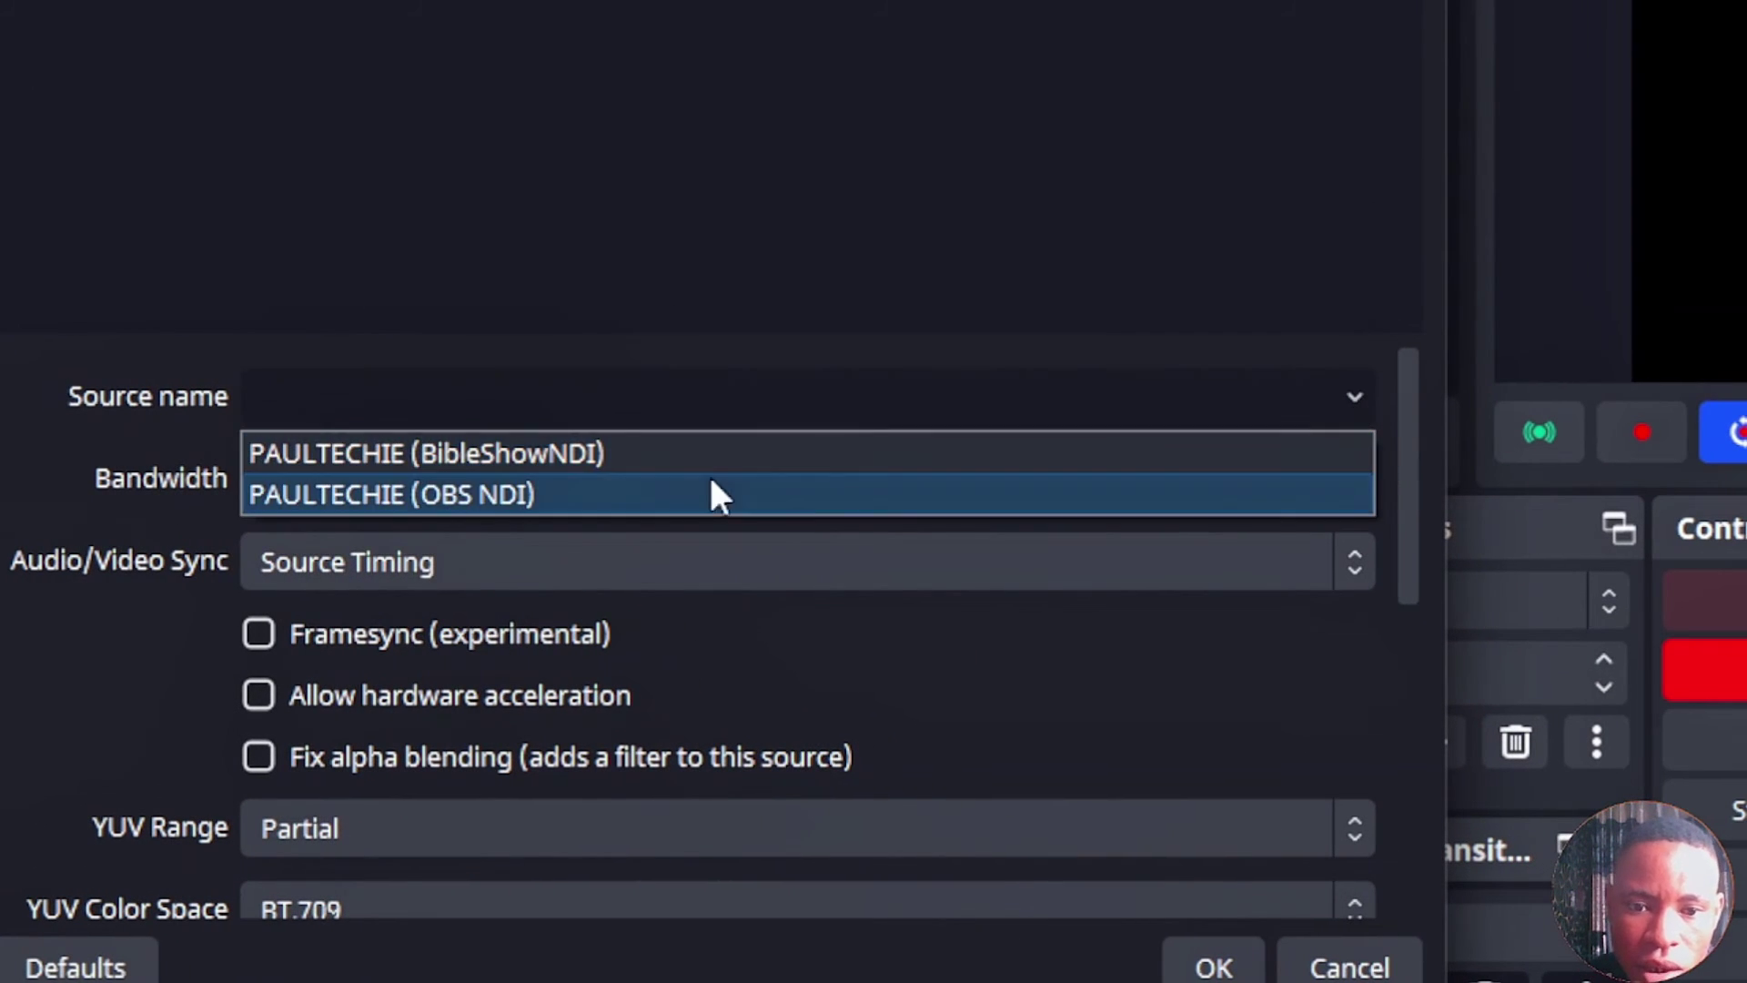
click(481, 457)
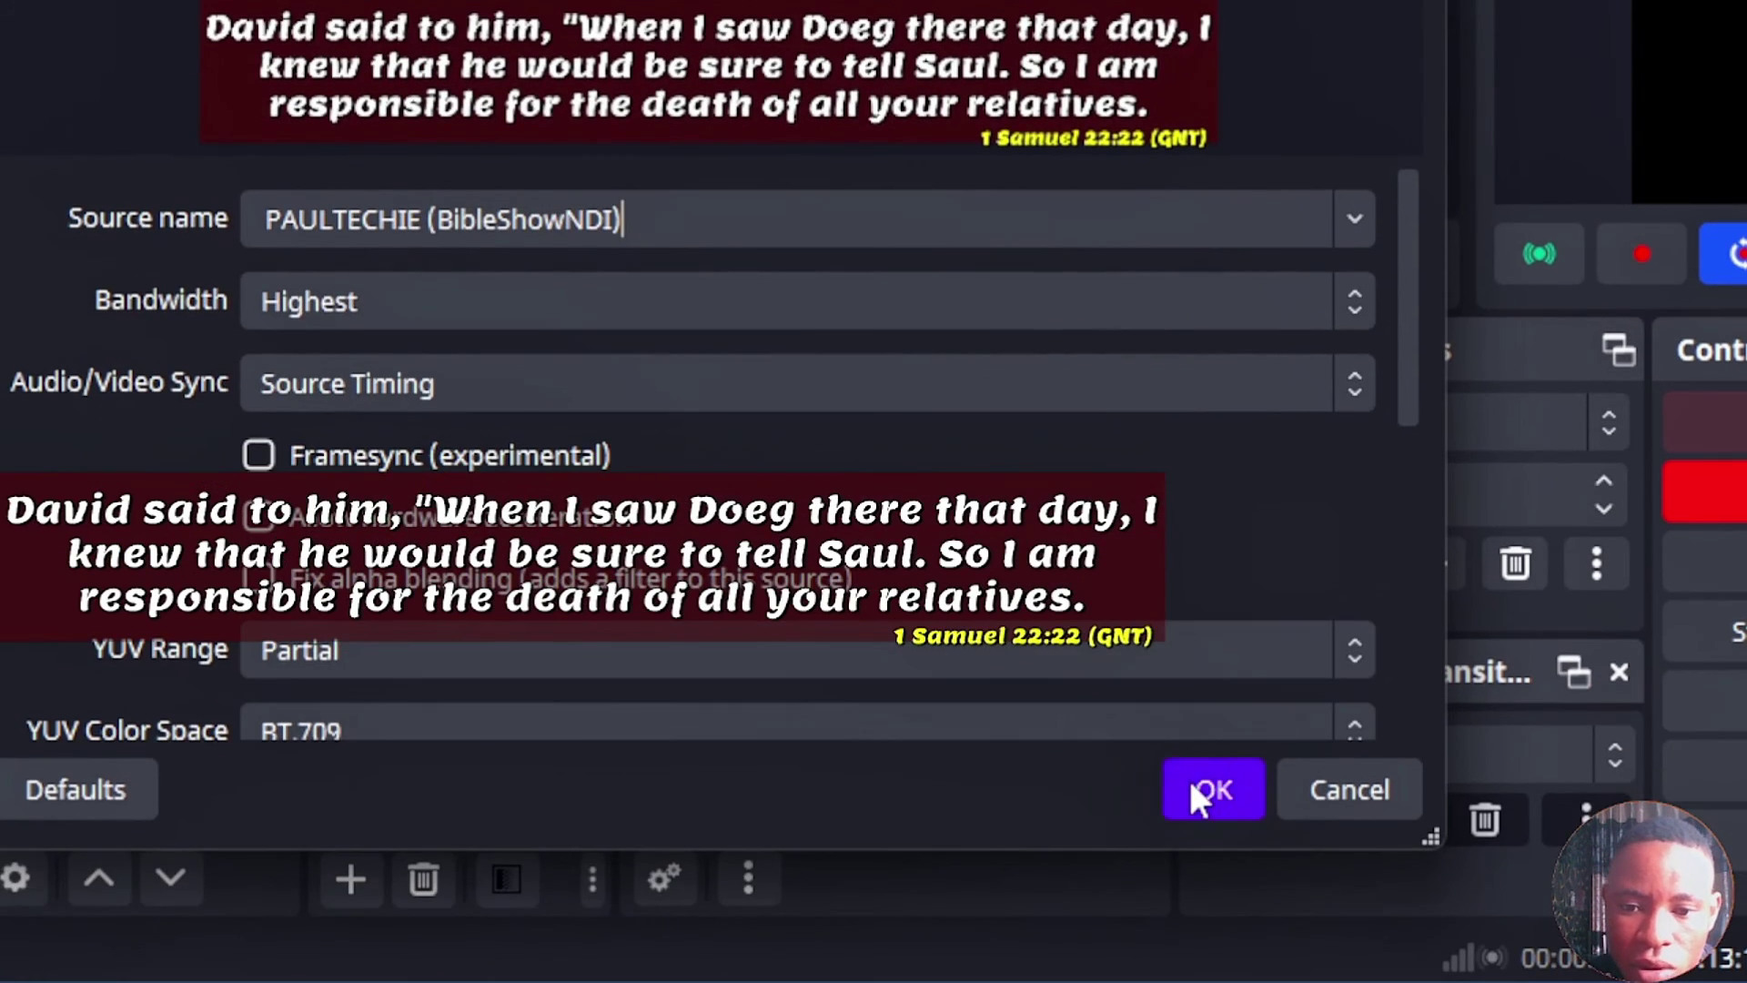
click(1194, 786)
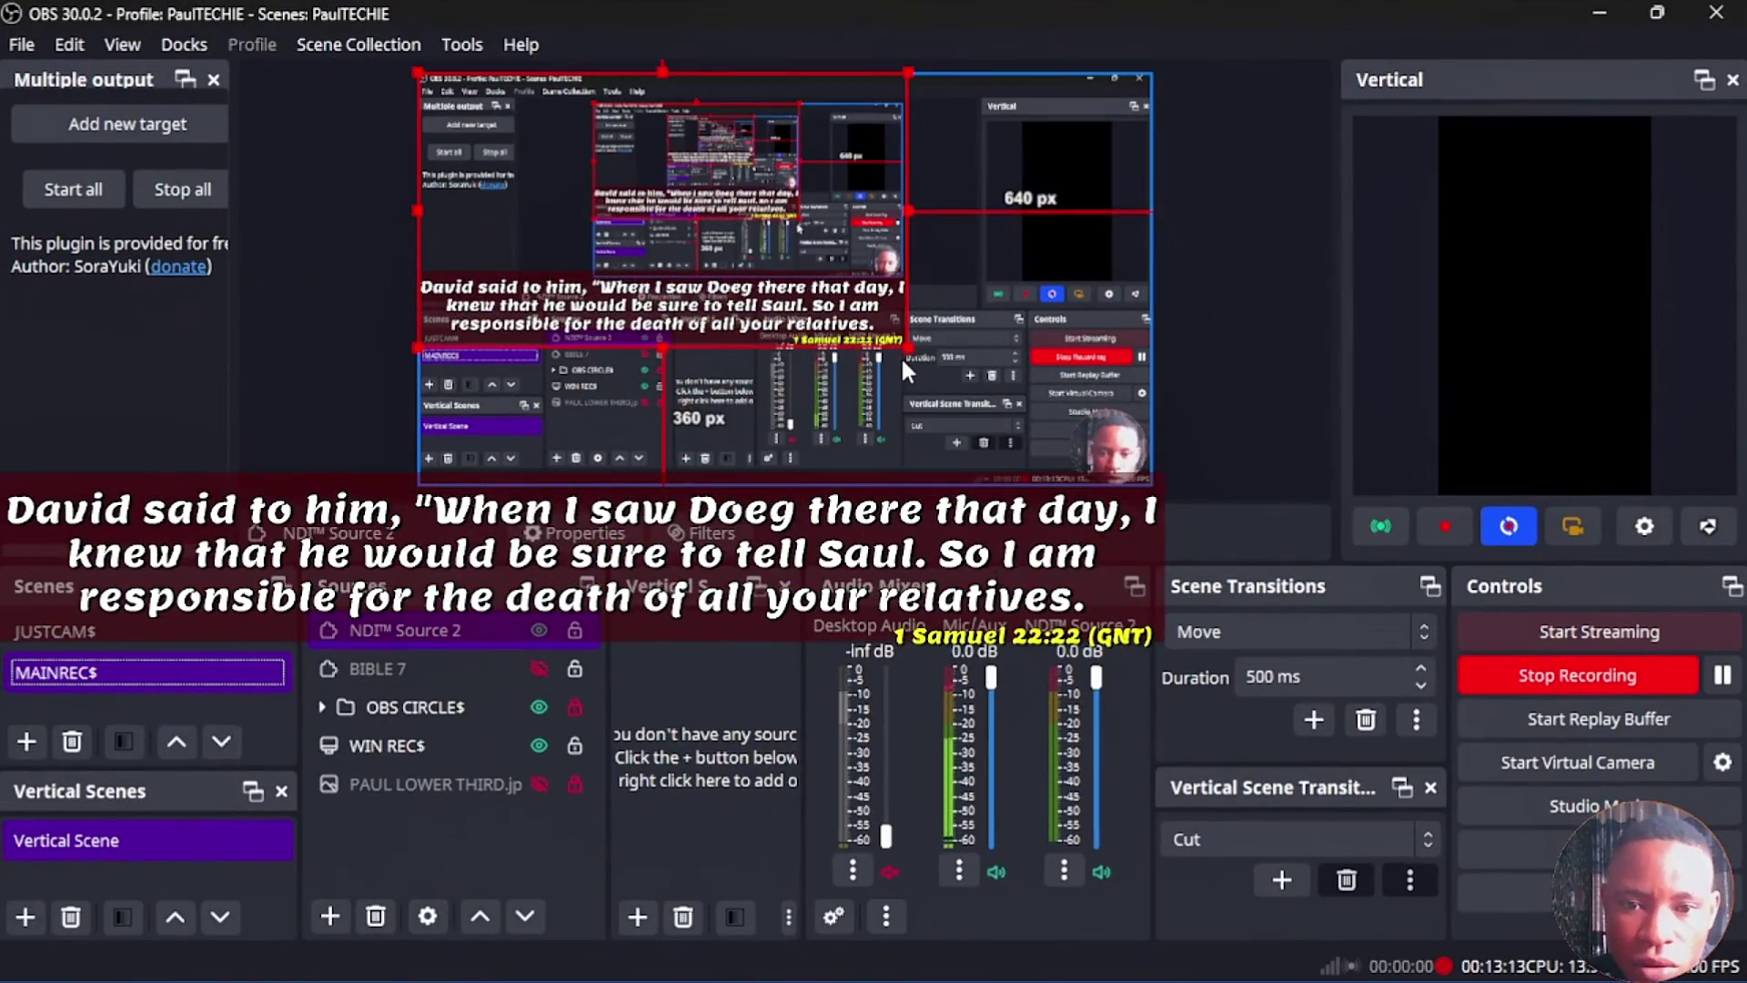
Step: Stretch NDI Source 2 to fill the canvas, then hide it
drag(777, 379, 1082, 582)
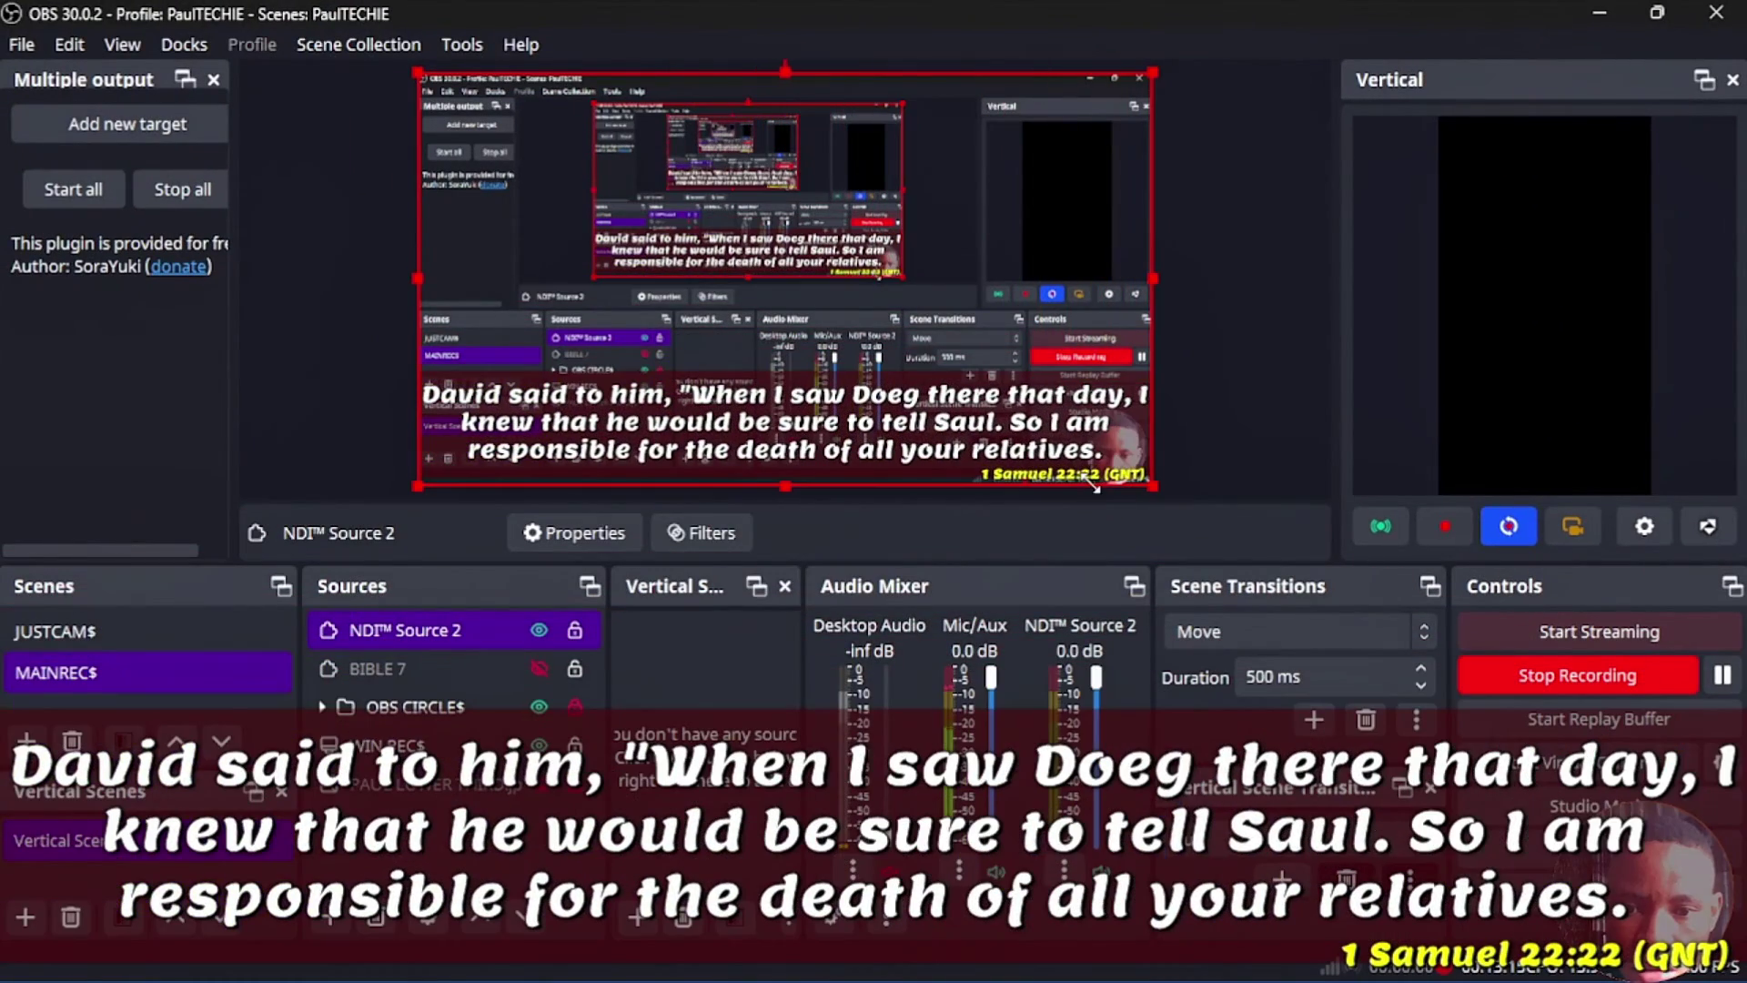
click(1202, 458)
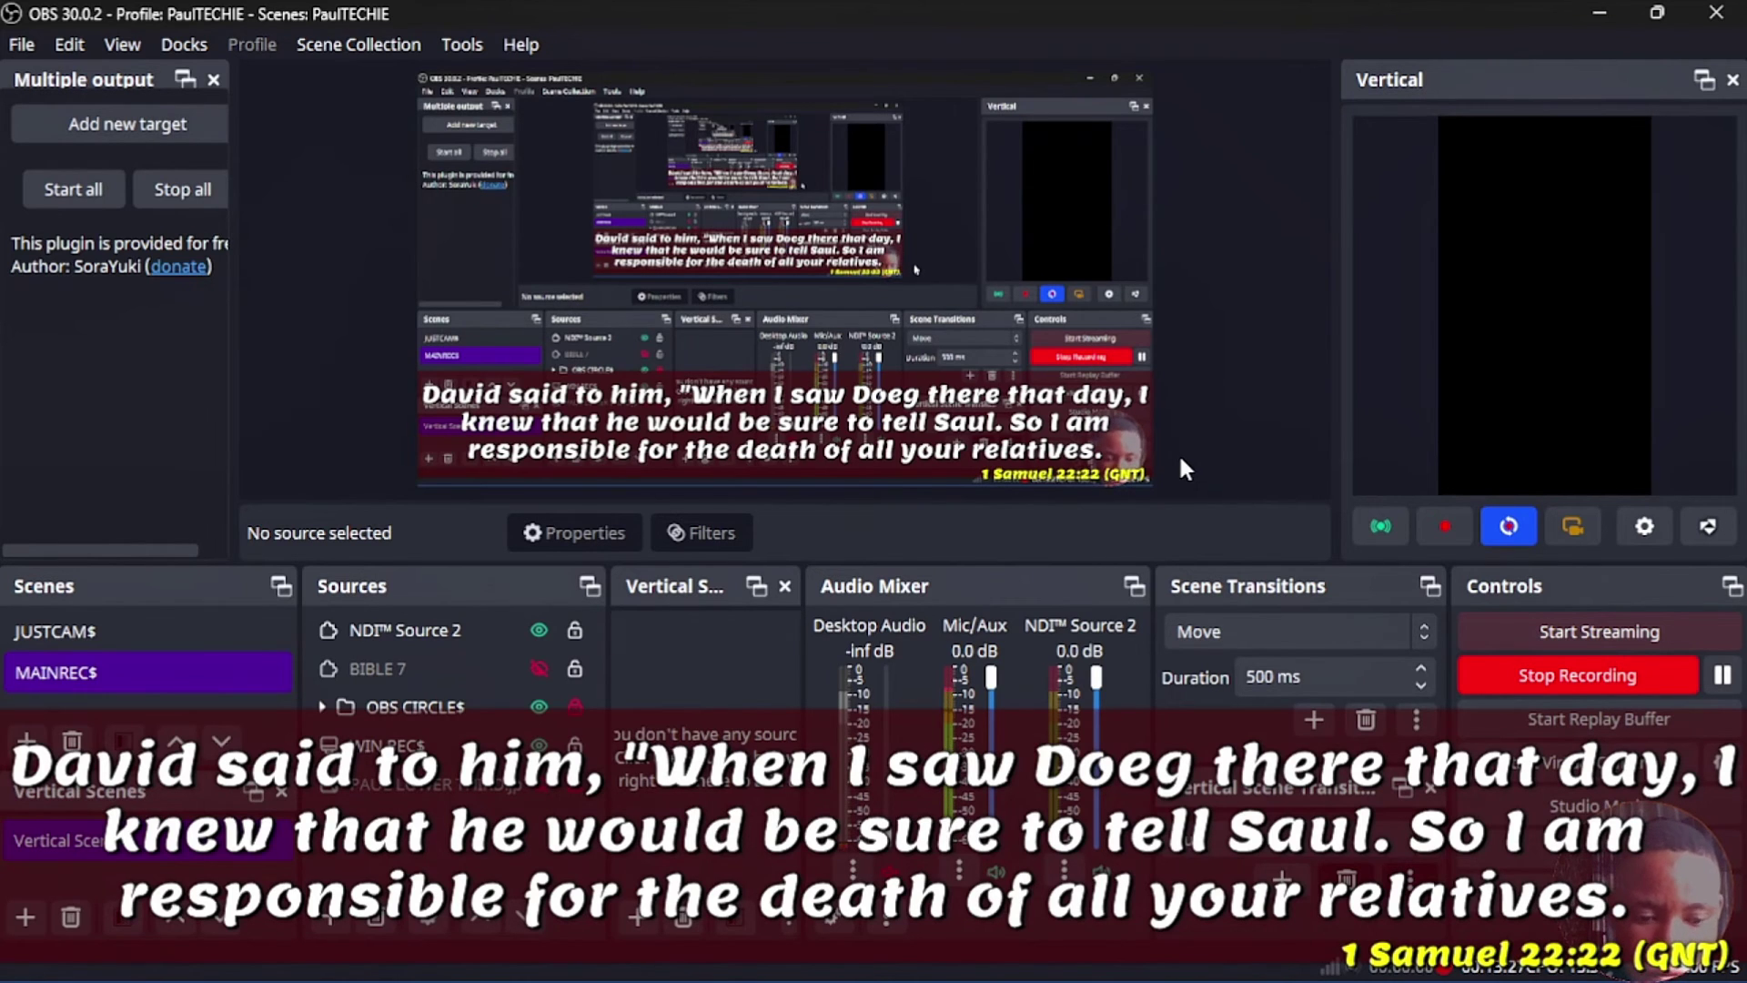
click(539, 630)
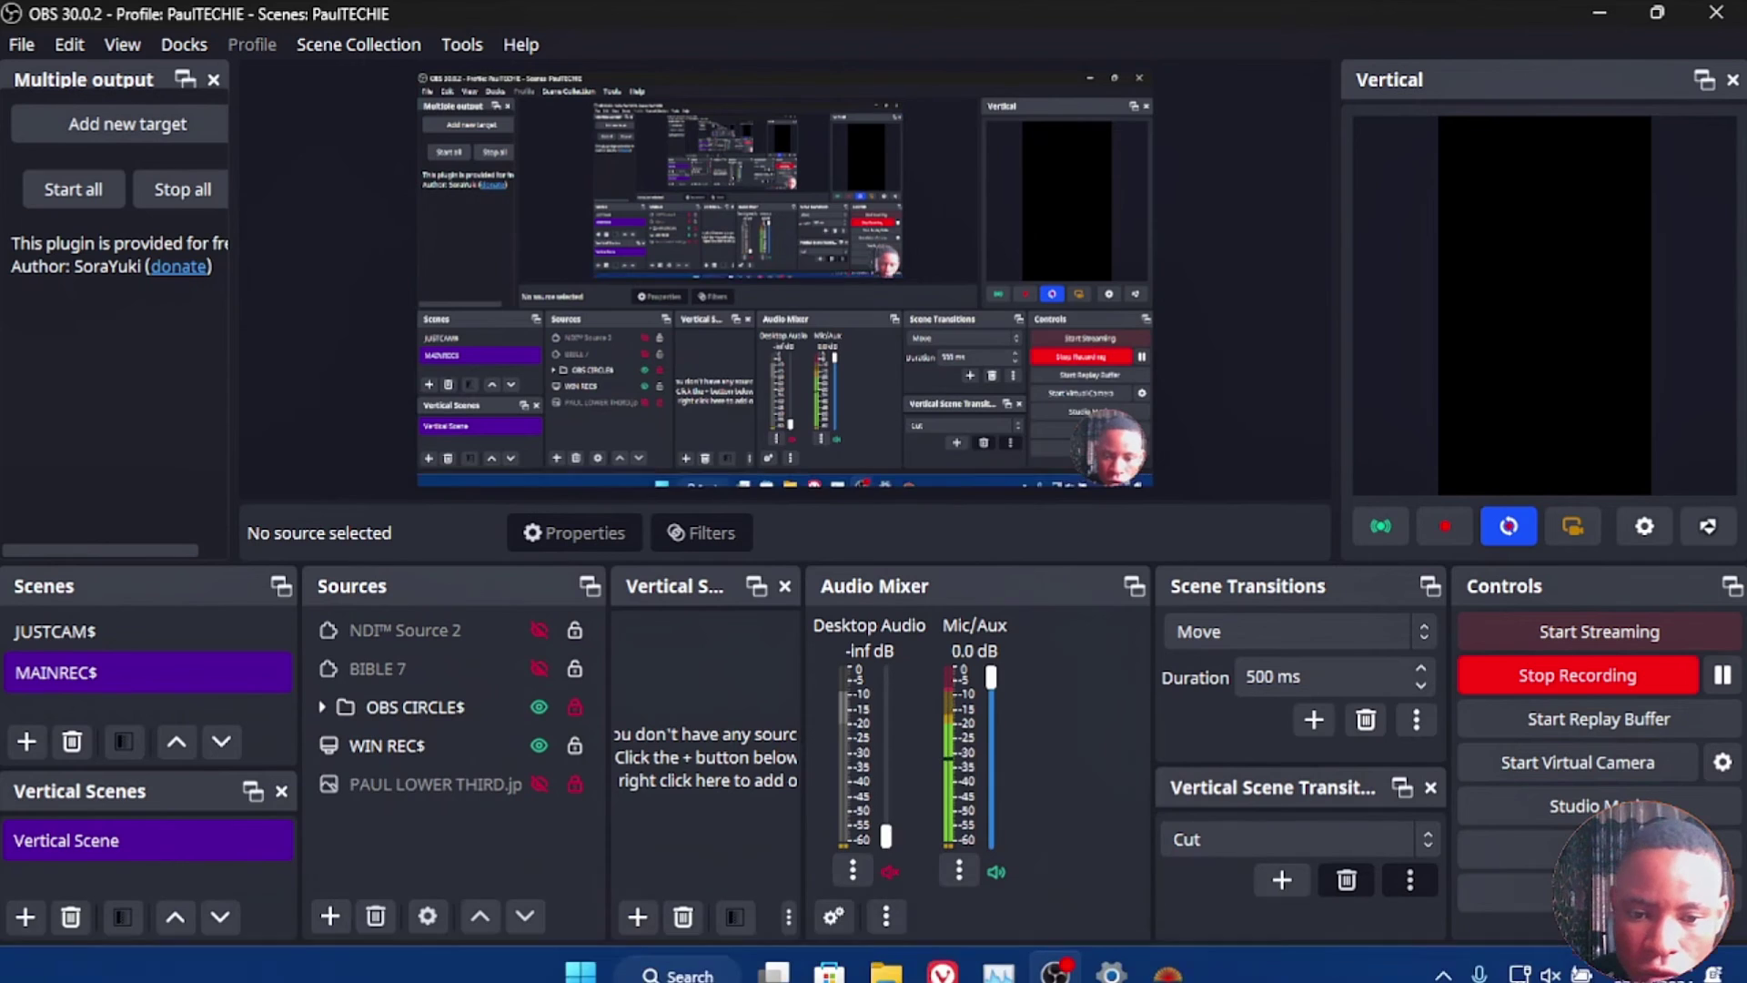
Step: Lower the red bar's top edge to shorten it, then minimize the browser
click(951, 970)
click(865, 687)
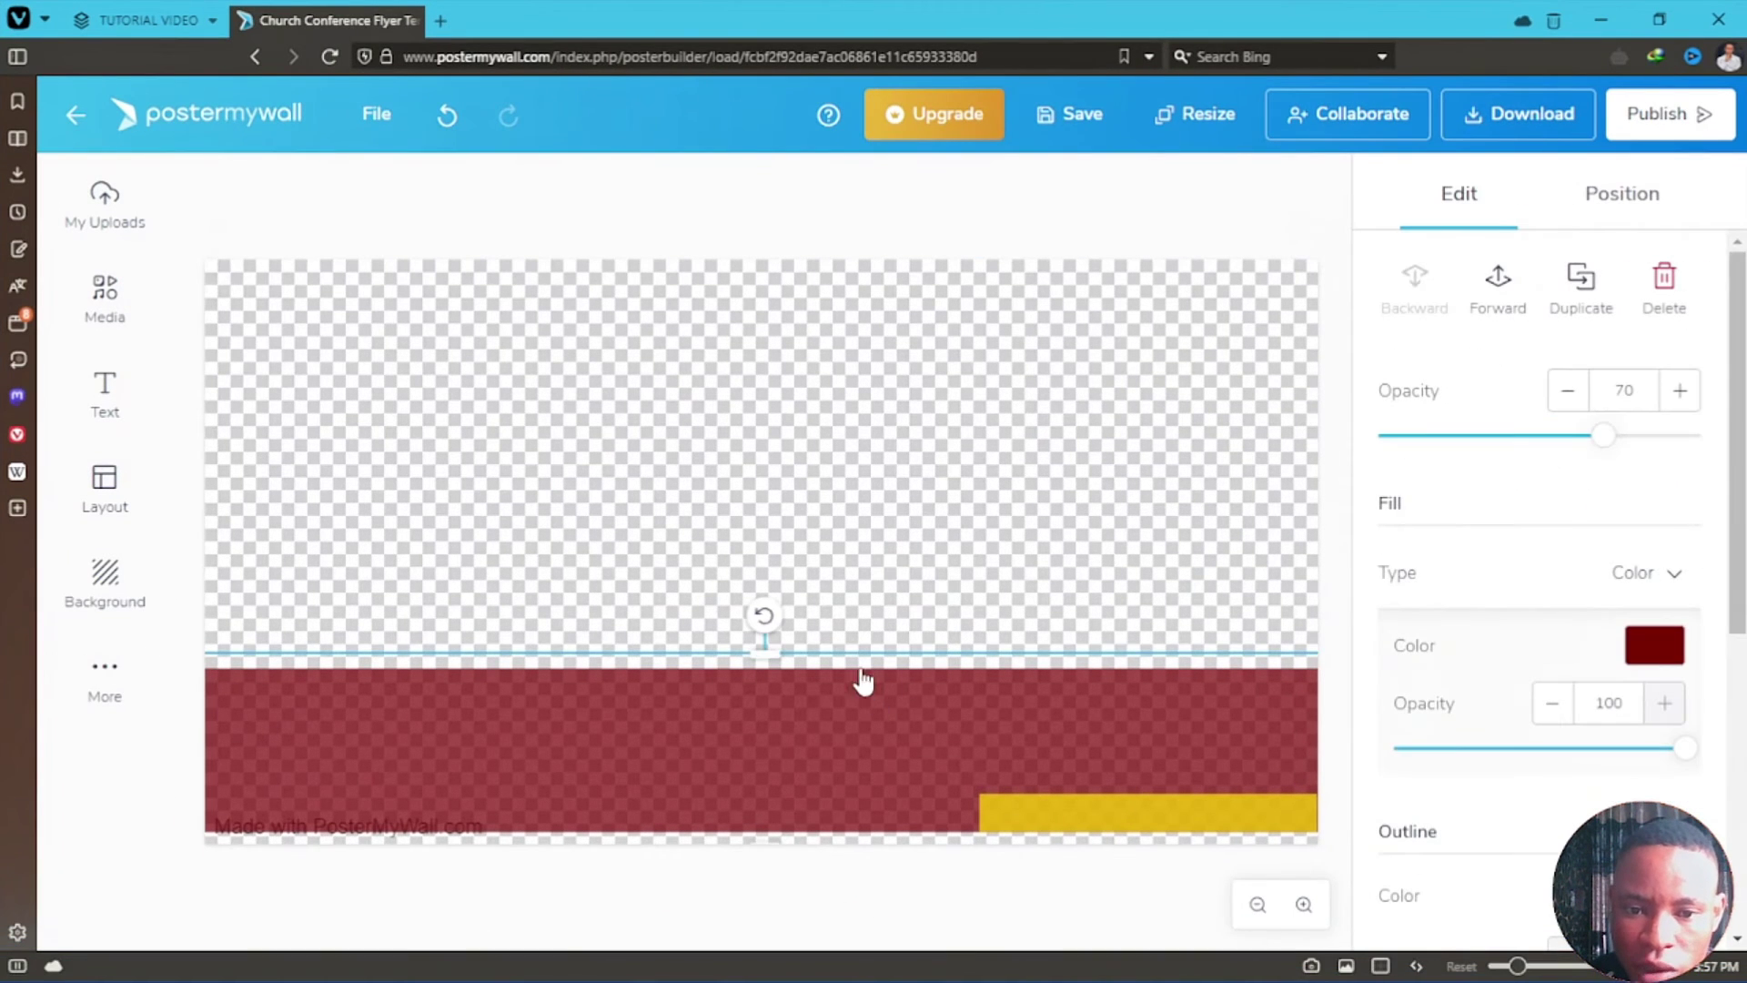
drag(775, 661, 776, 678)
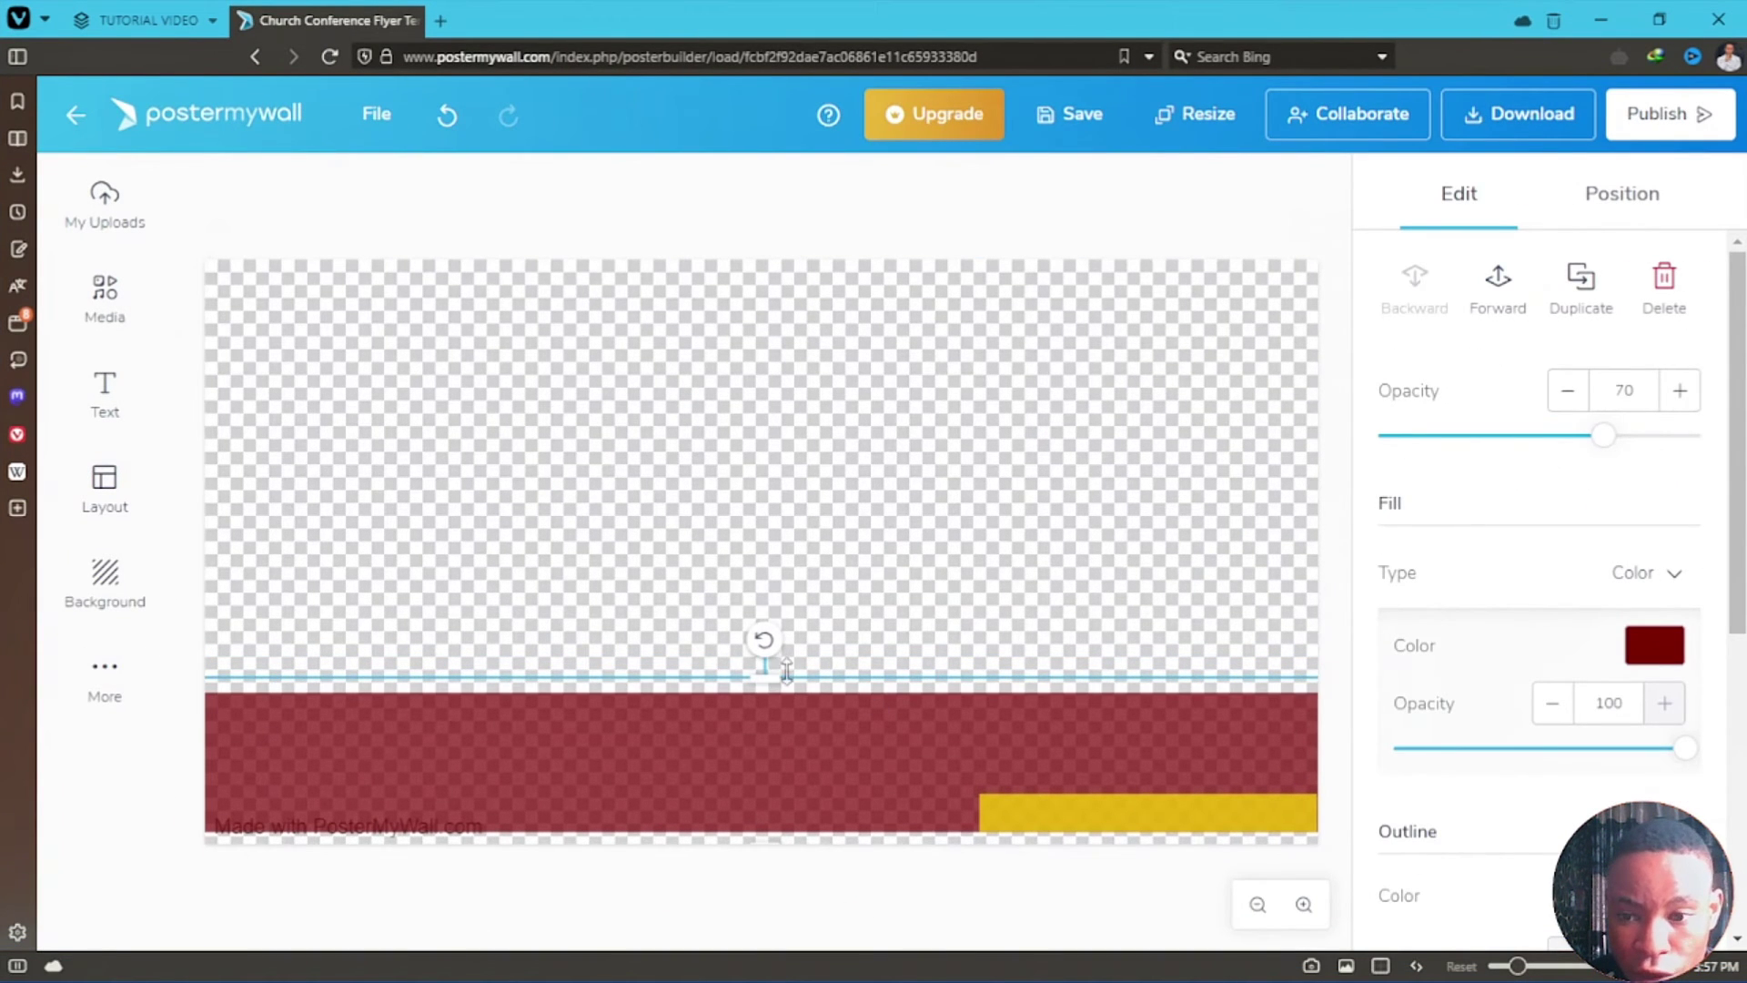
click(930, 522)
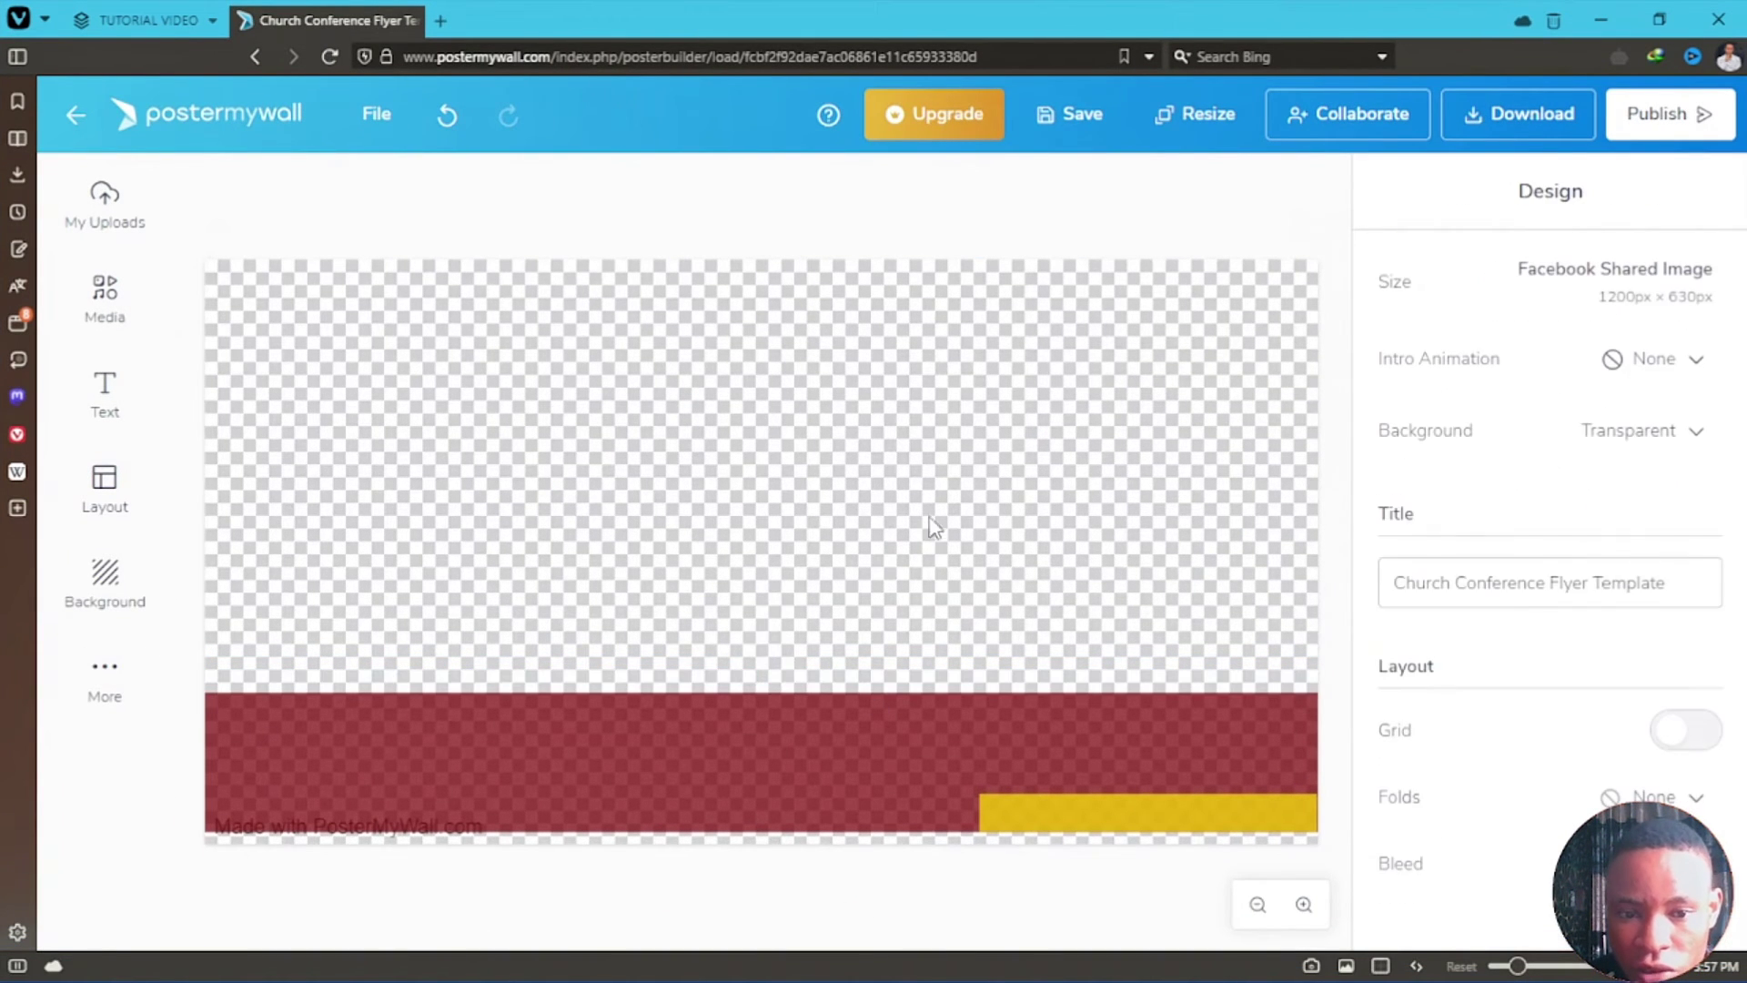
click(1601, 22)
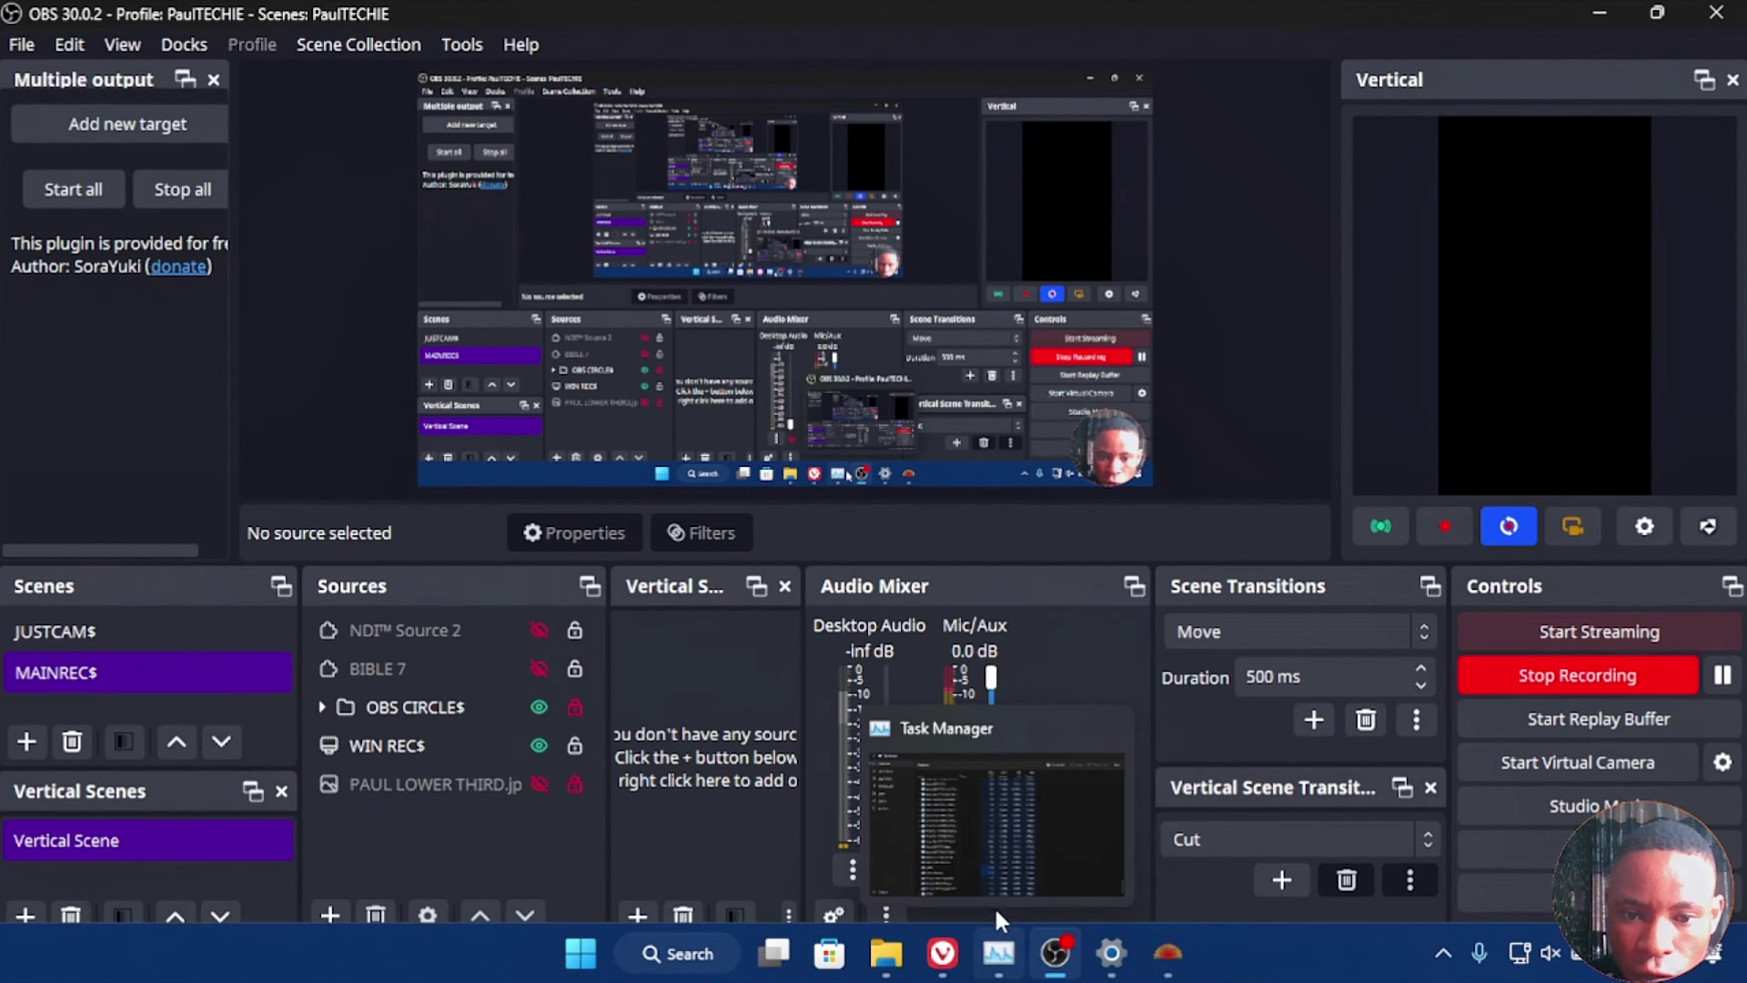
Step: Review BibleShow's Background and Layout settings, then unhide NDI Source 2 in OBS
click(1161, 946)
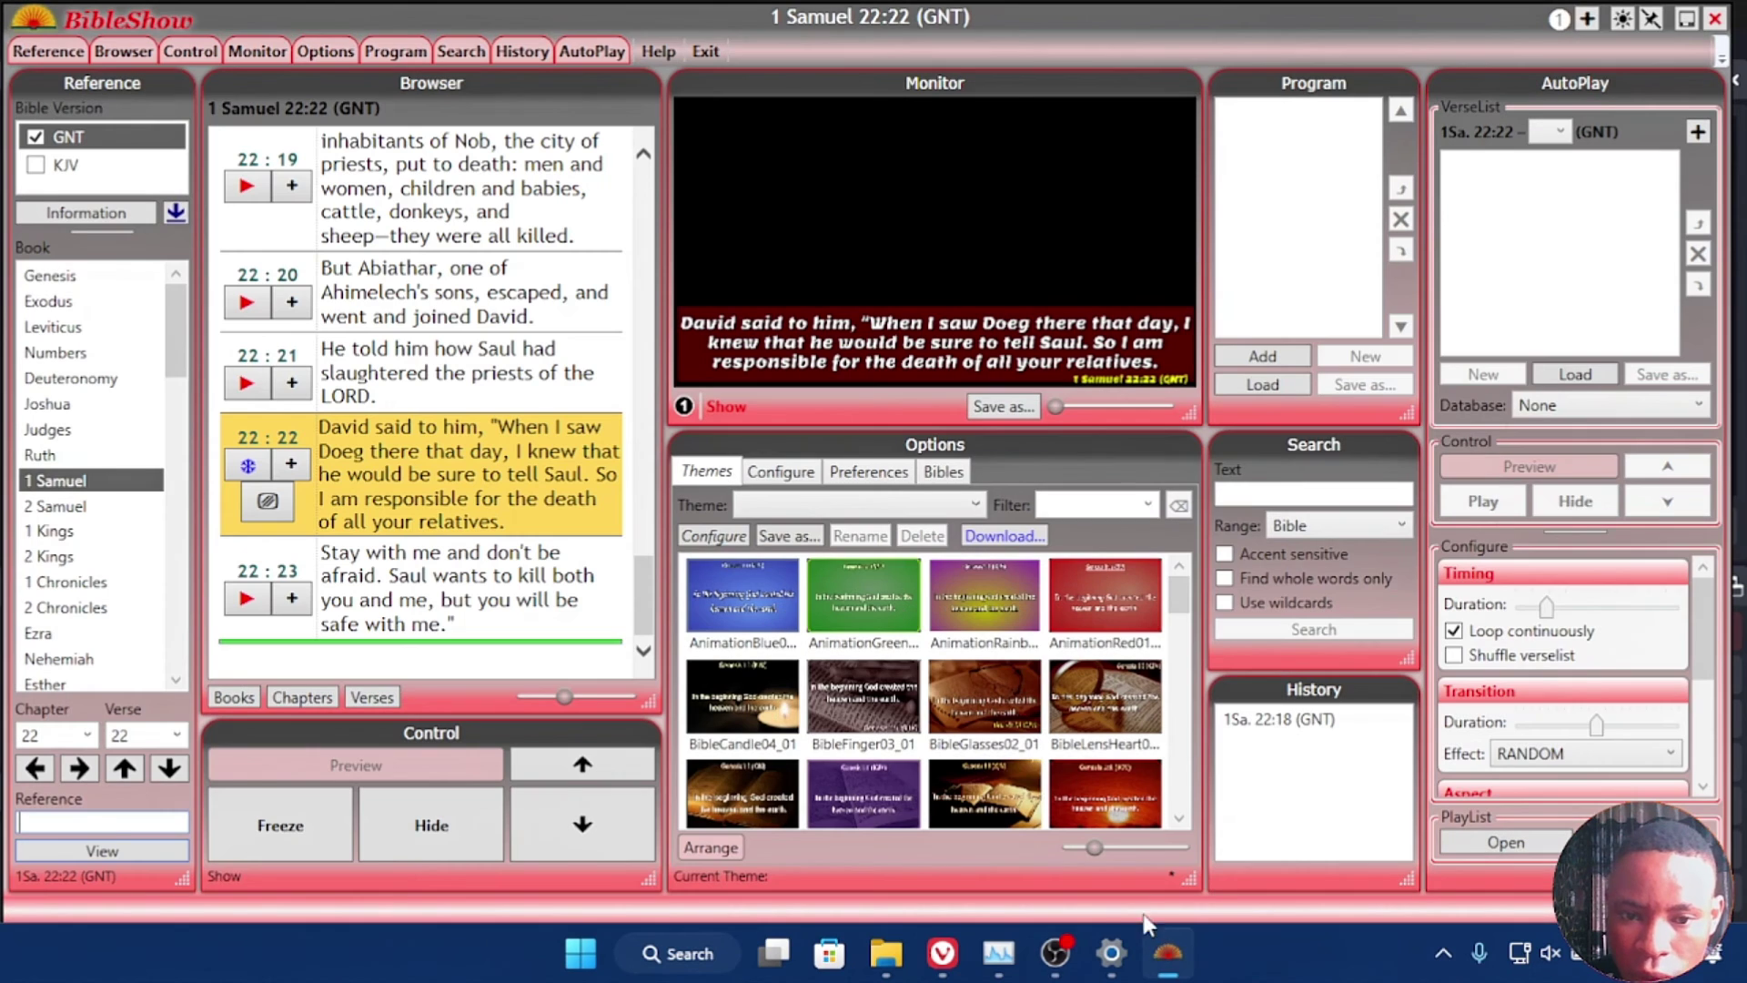
click(781, 471)
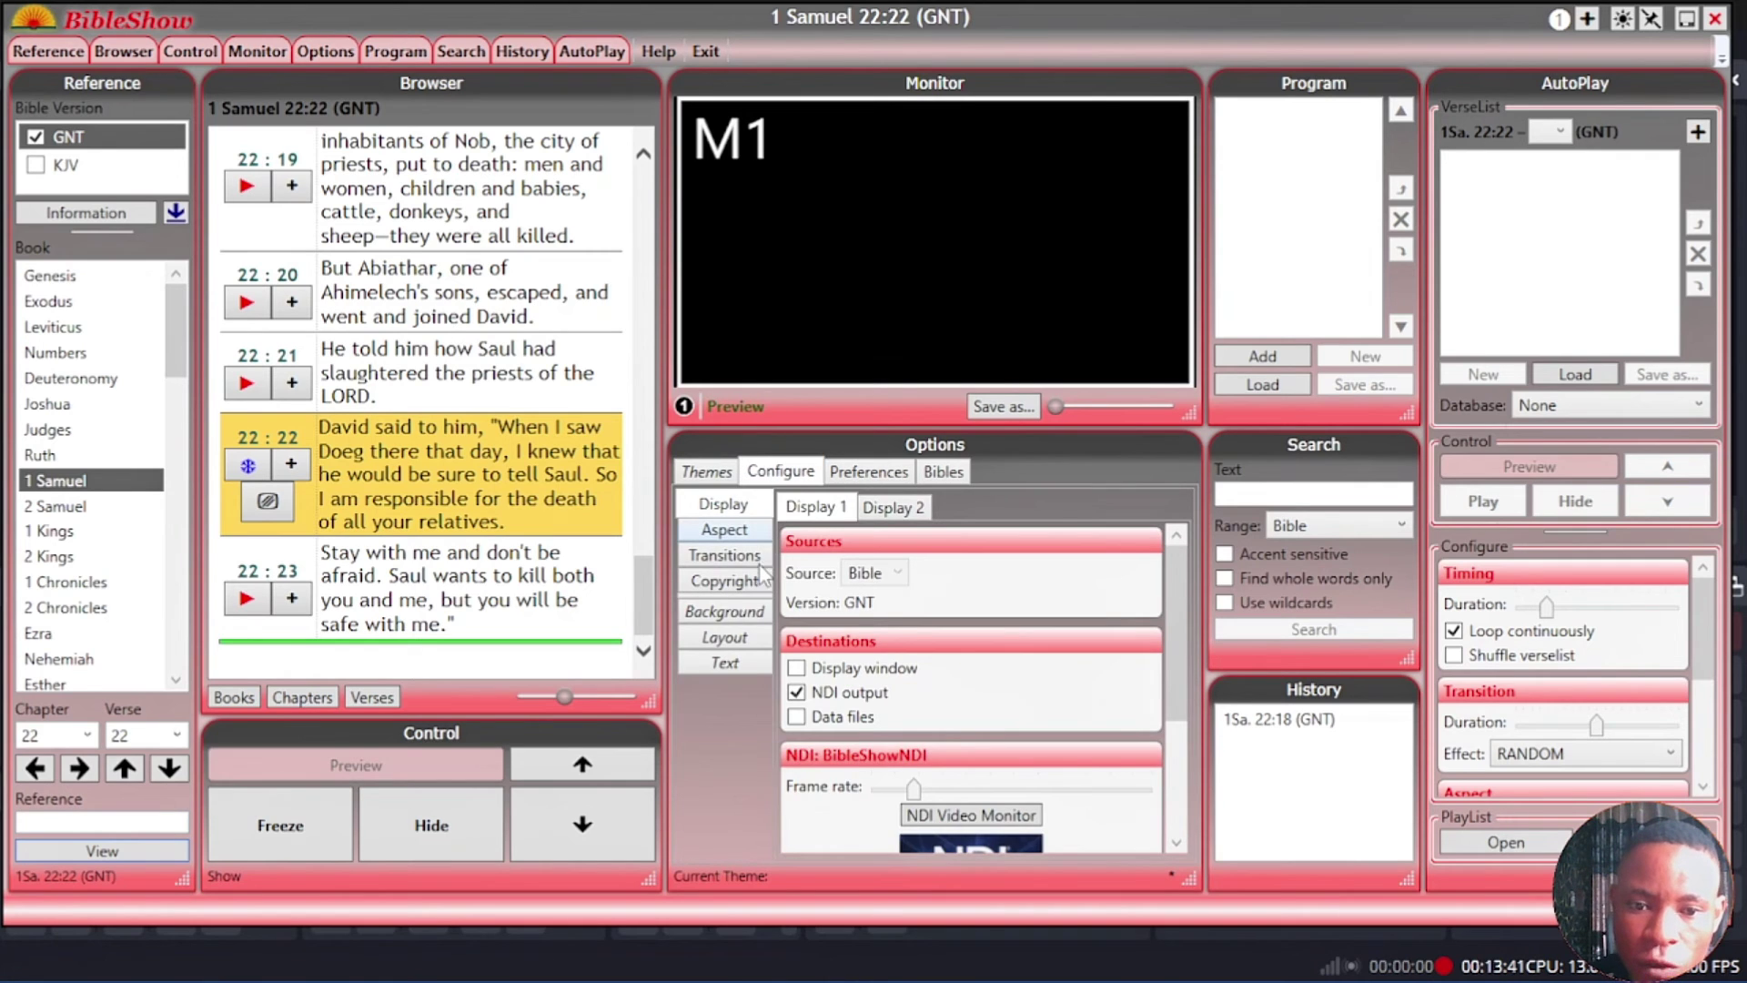
click(731, 613)
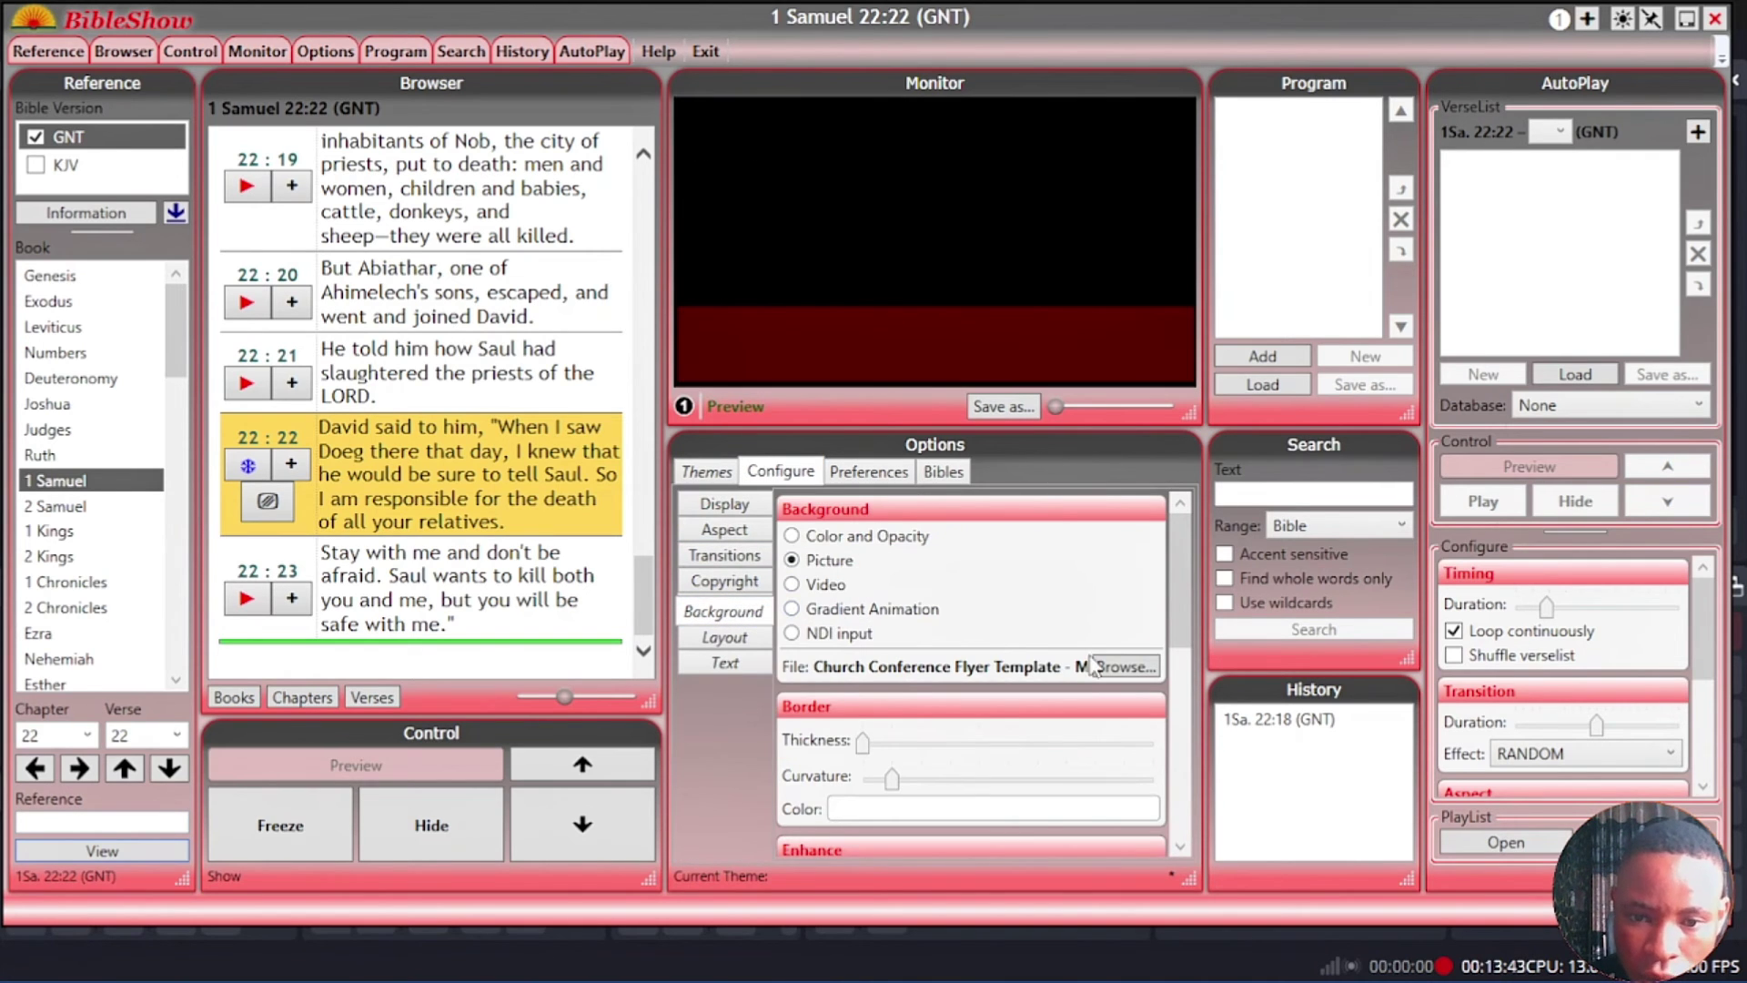
click(748, 641)
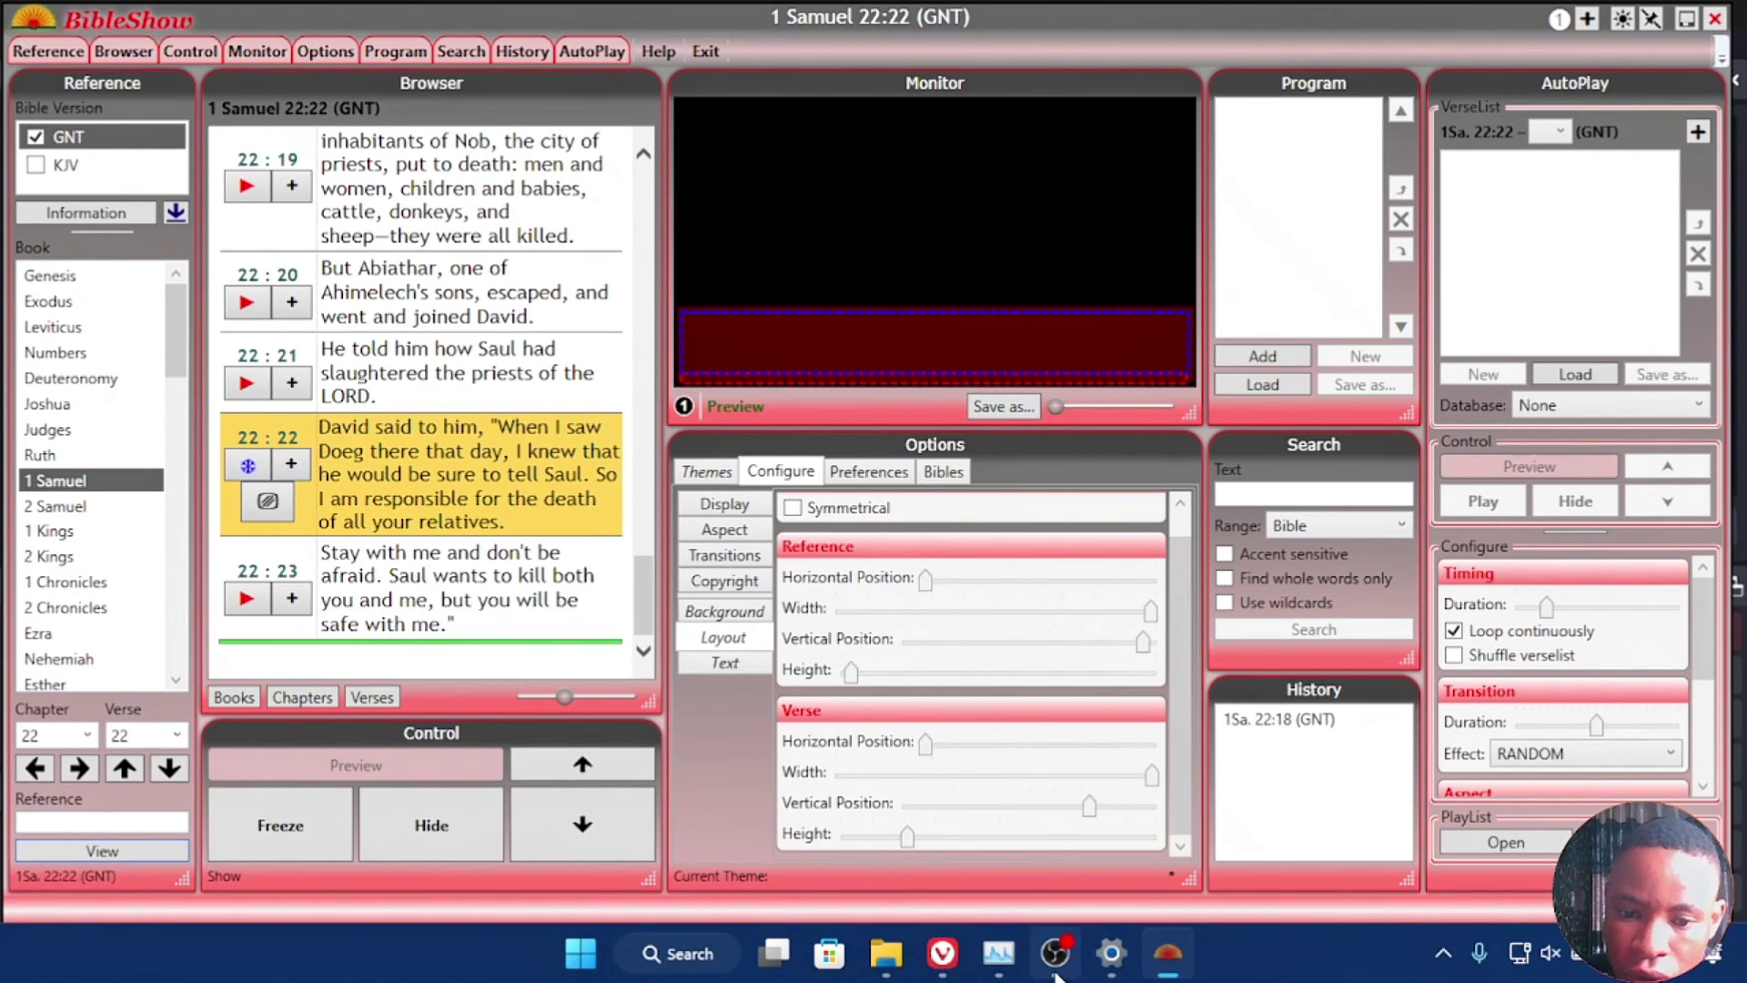
click(1056, 954)
click(539, 628)
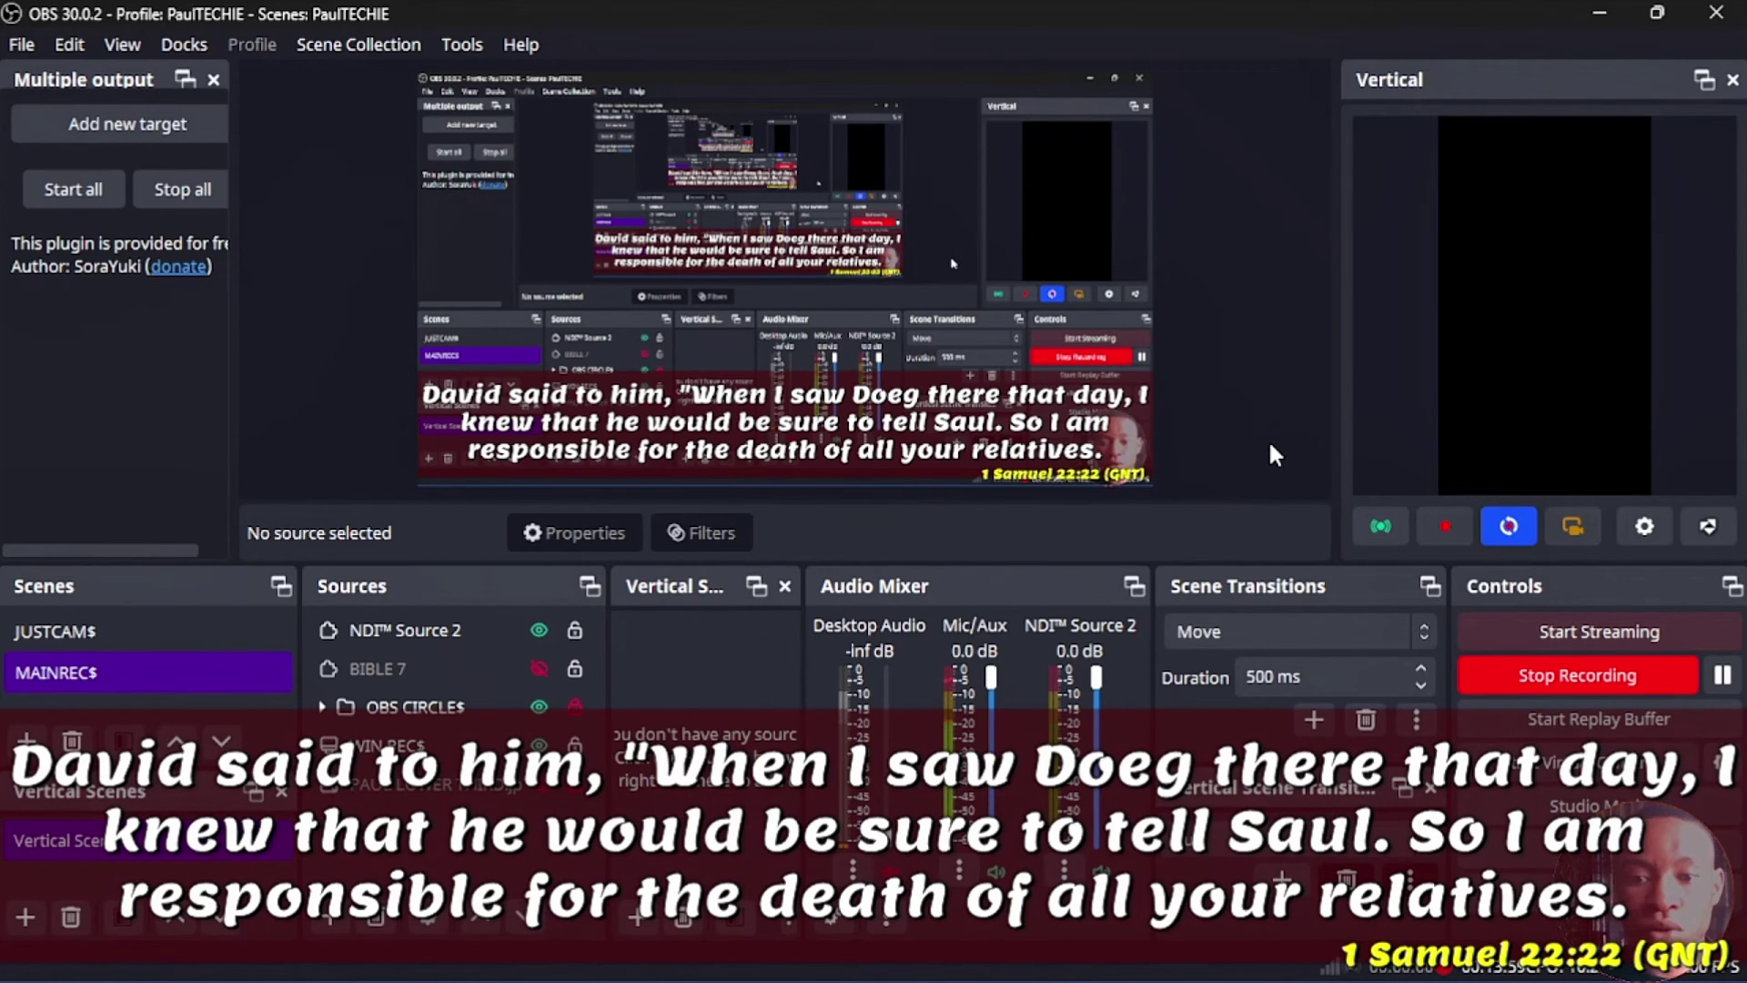
Step: Delete NDI Source 2 from the OBS sources and confirm the removal
click(458, 630)
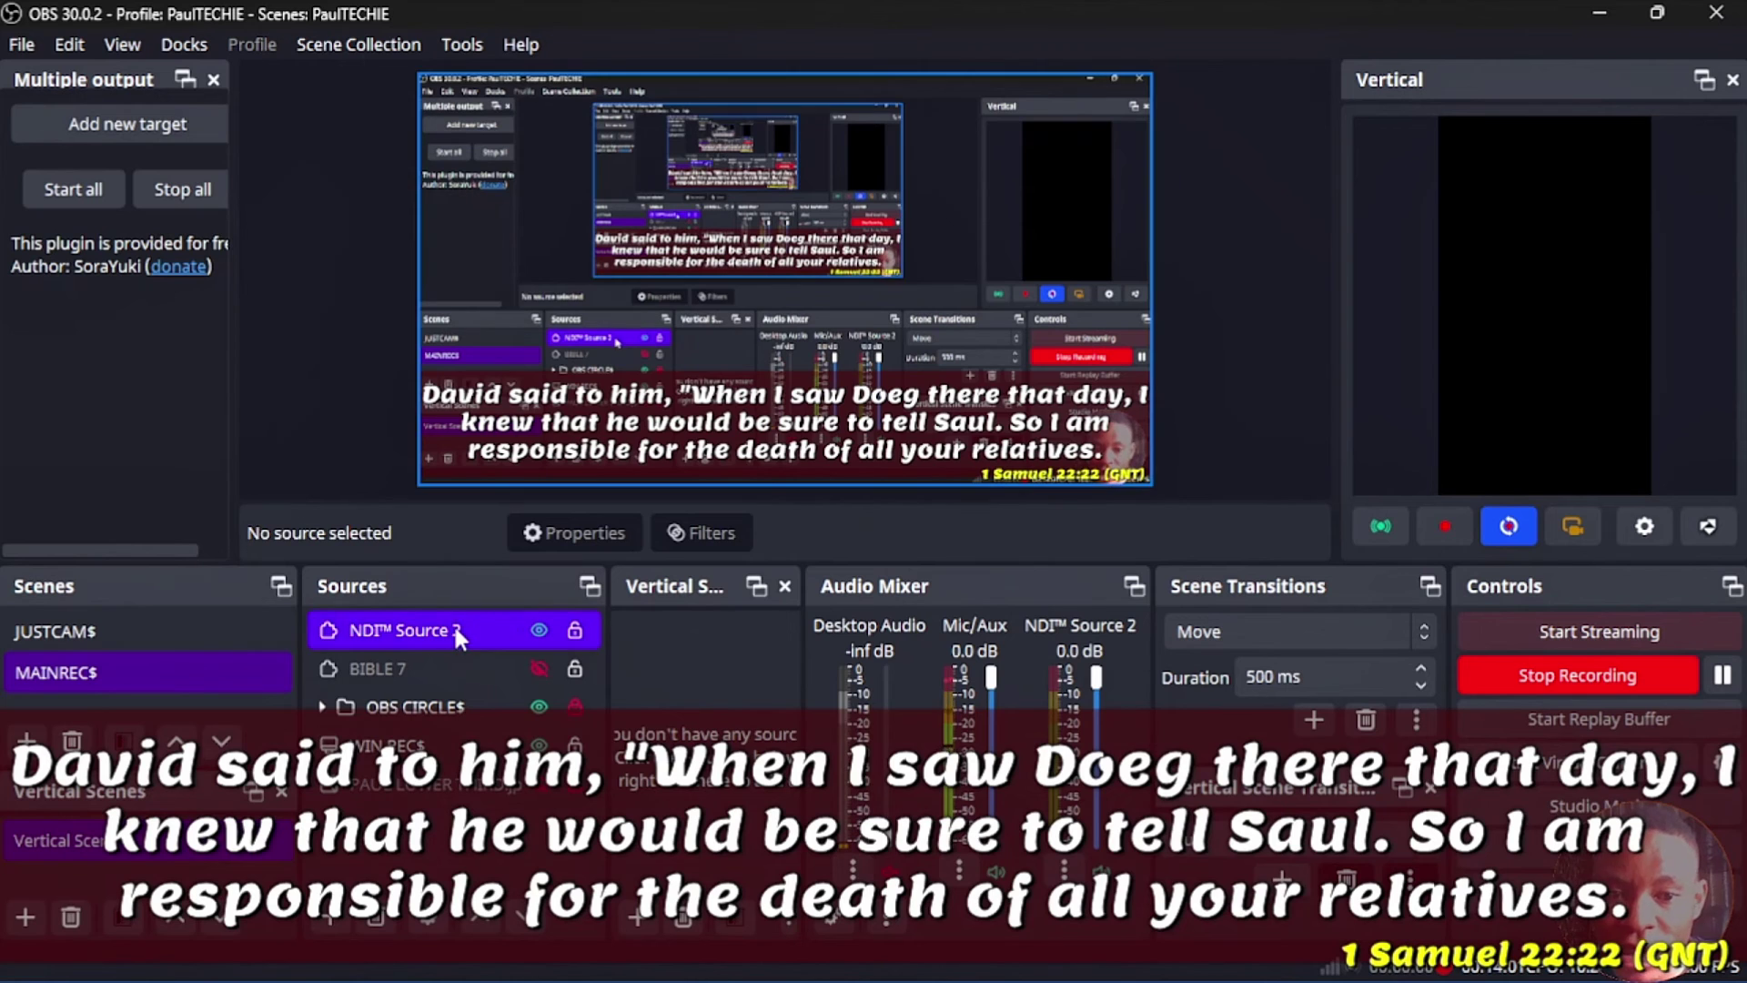
key(Delete)
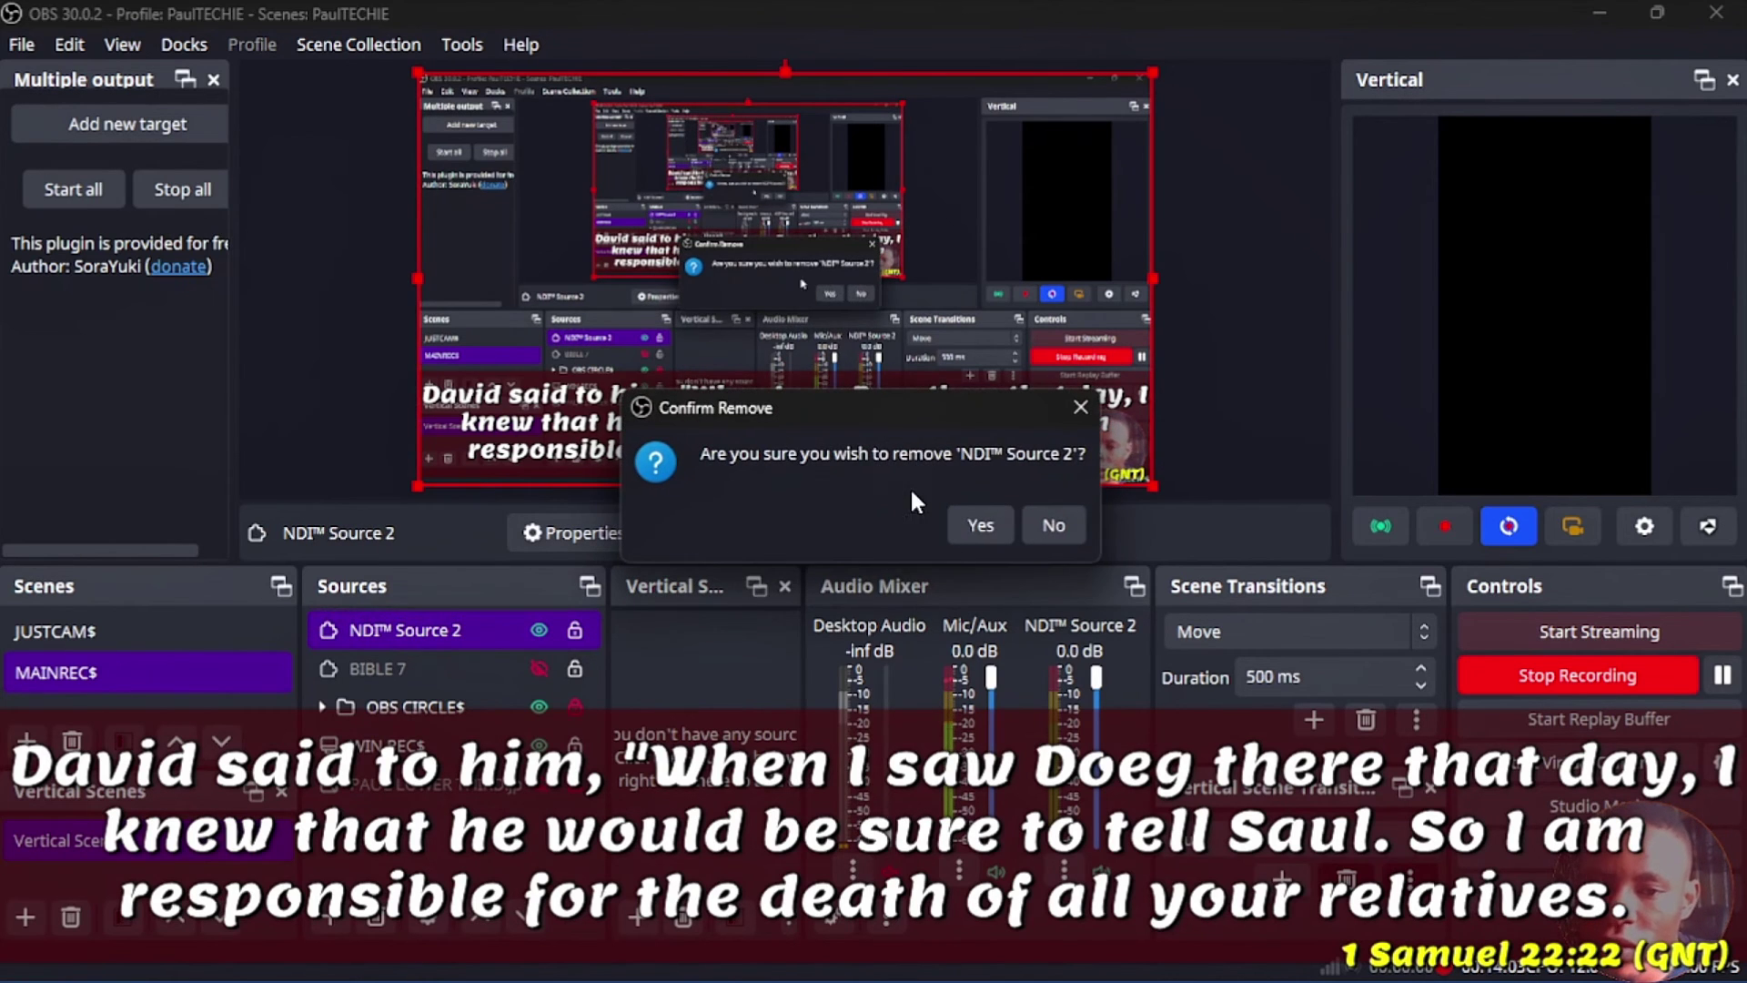
click(974, 518)
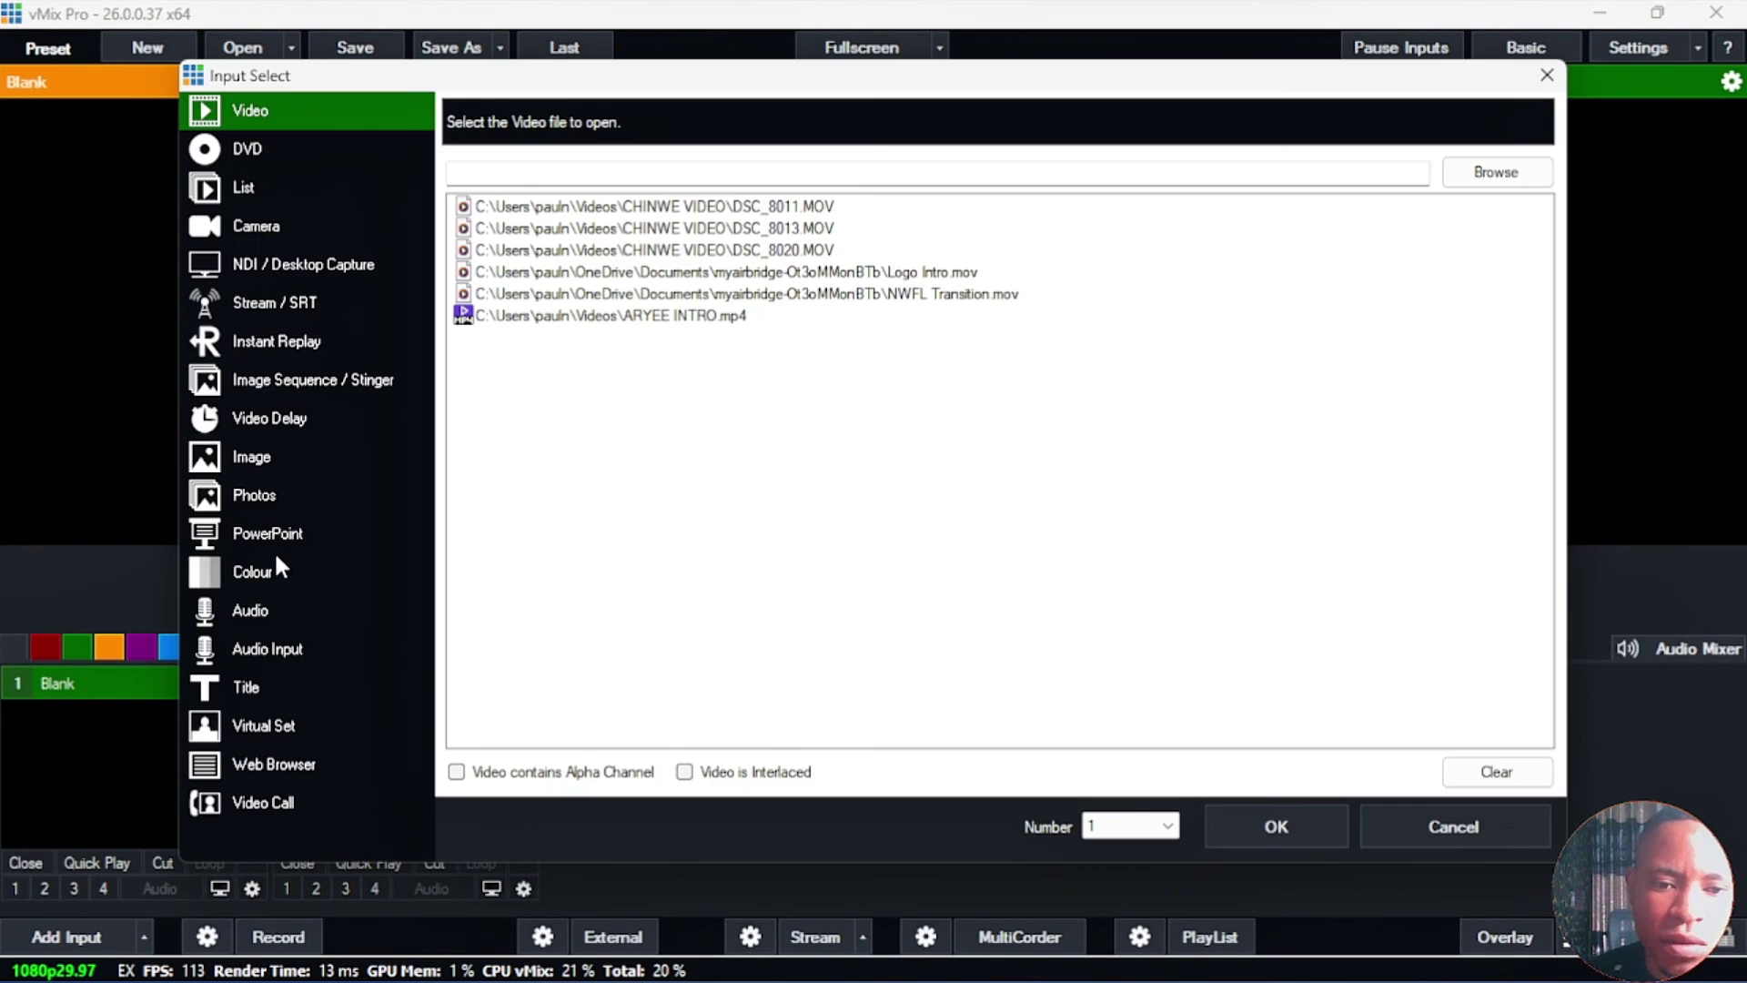
Step: Add the BibleShowNDI feed from the NDI list as a new vMix input
click(309, 266)
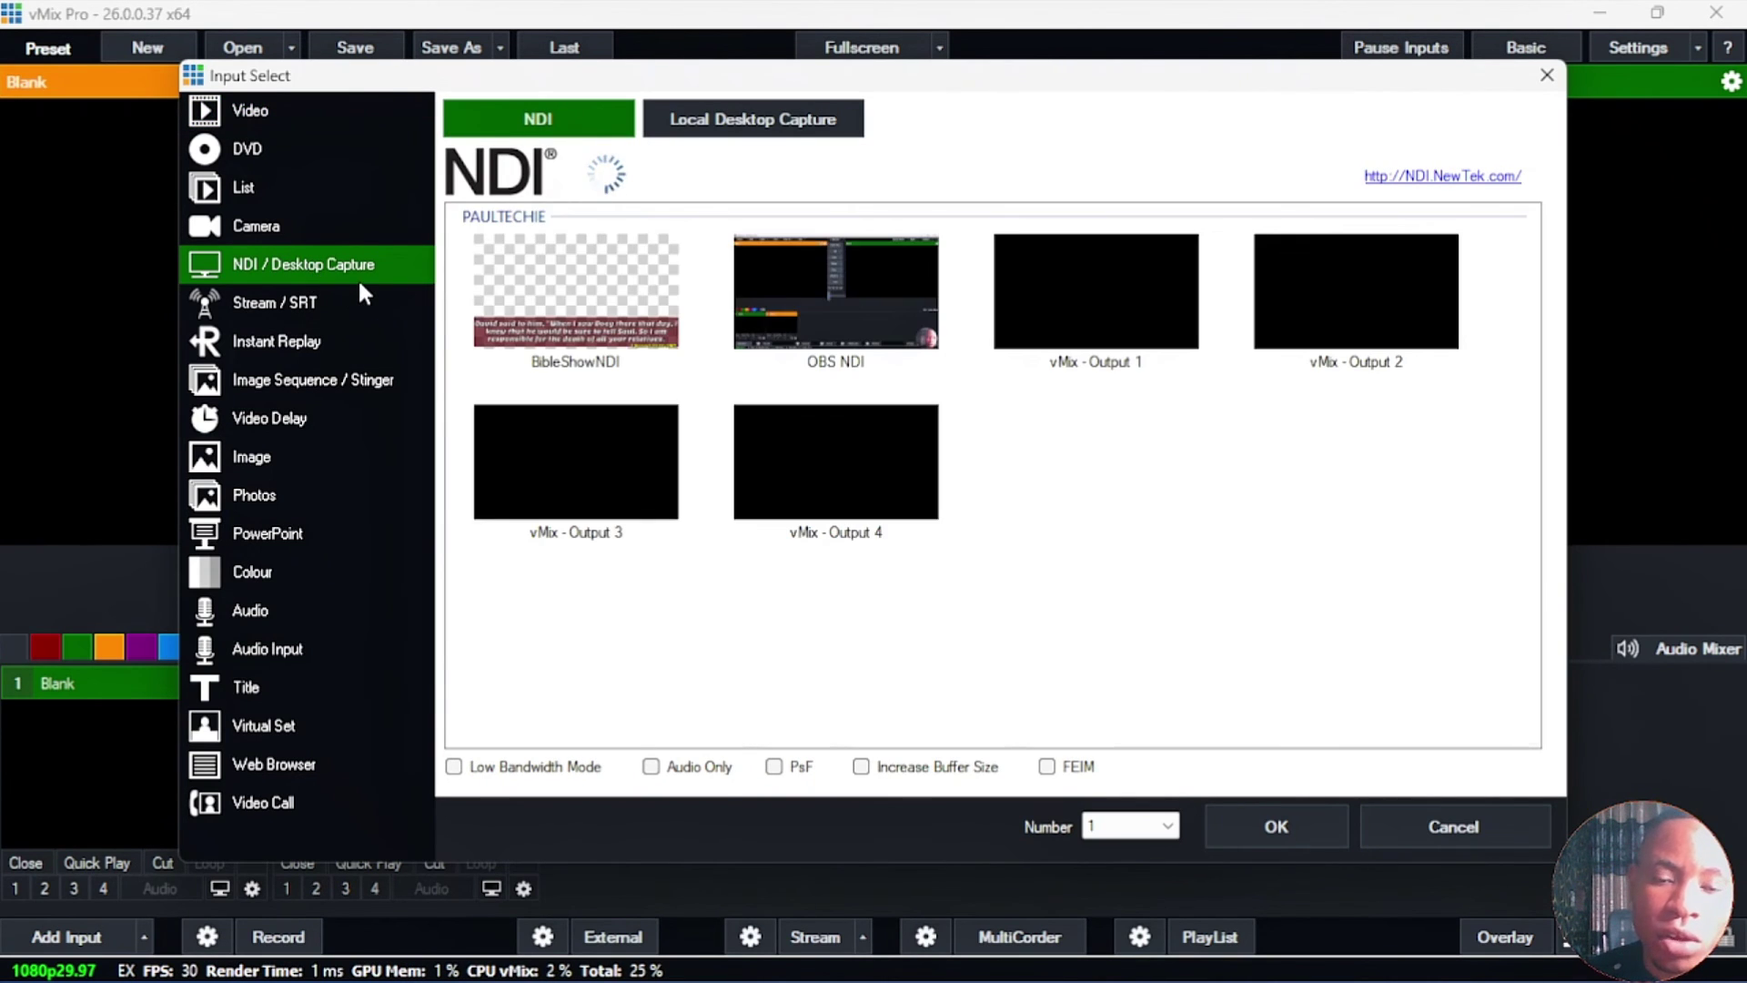
click(522, 306)
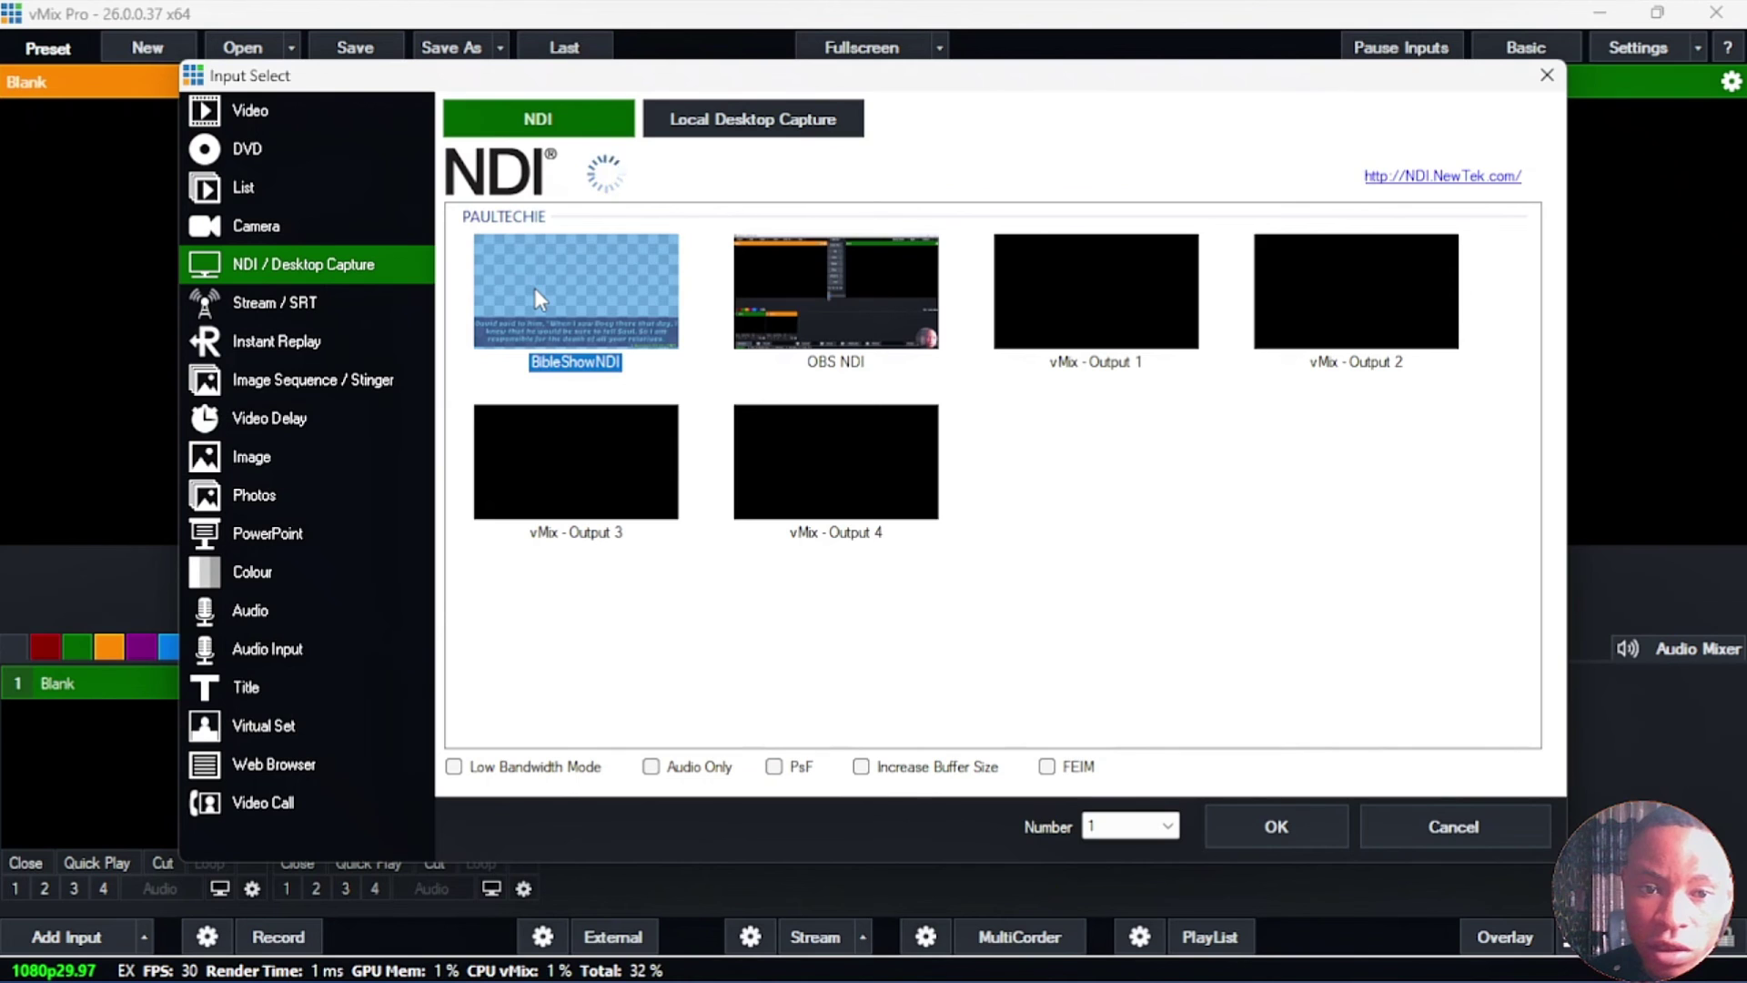
click(1256, 823)
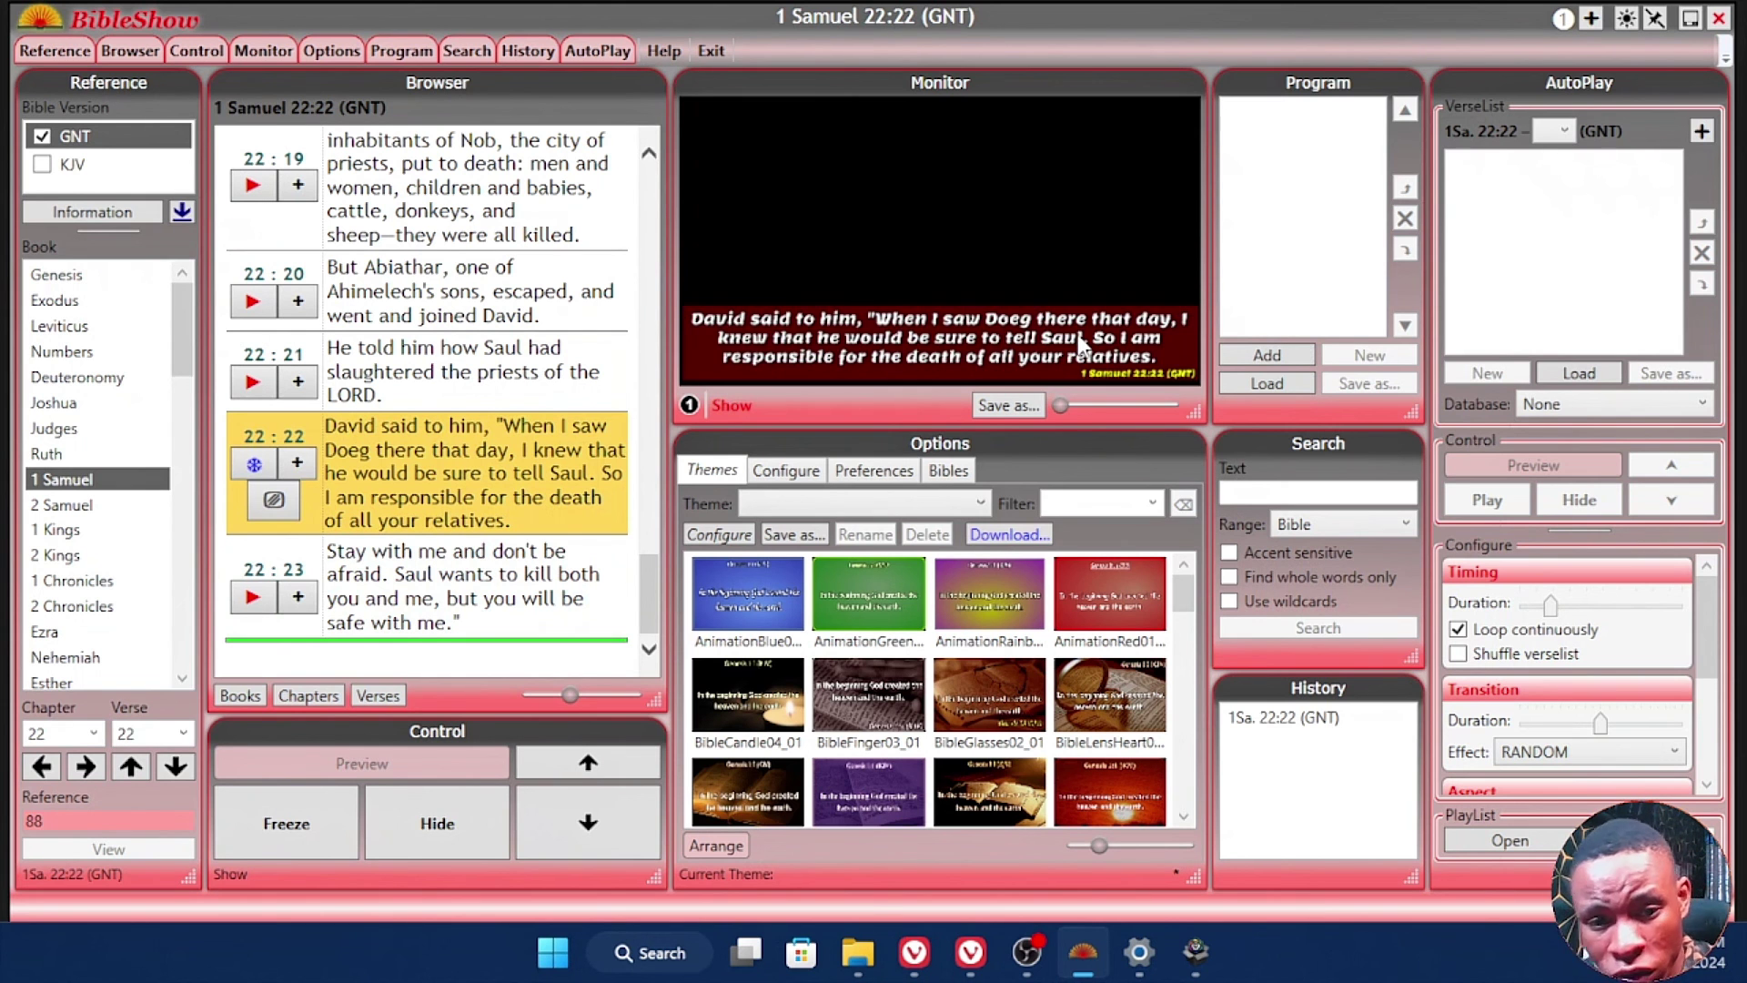
Step: Open the Configure tab's Layout settings for verse and reference position and size
click(787, 471)
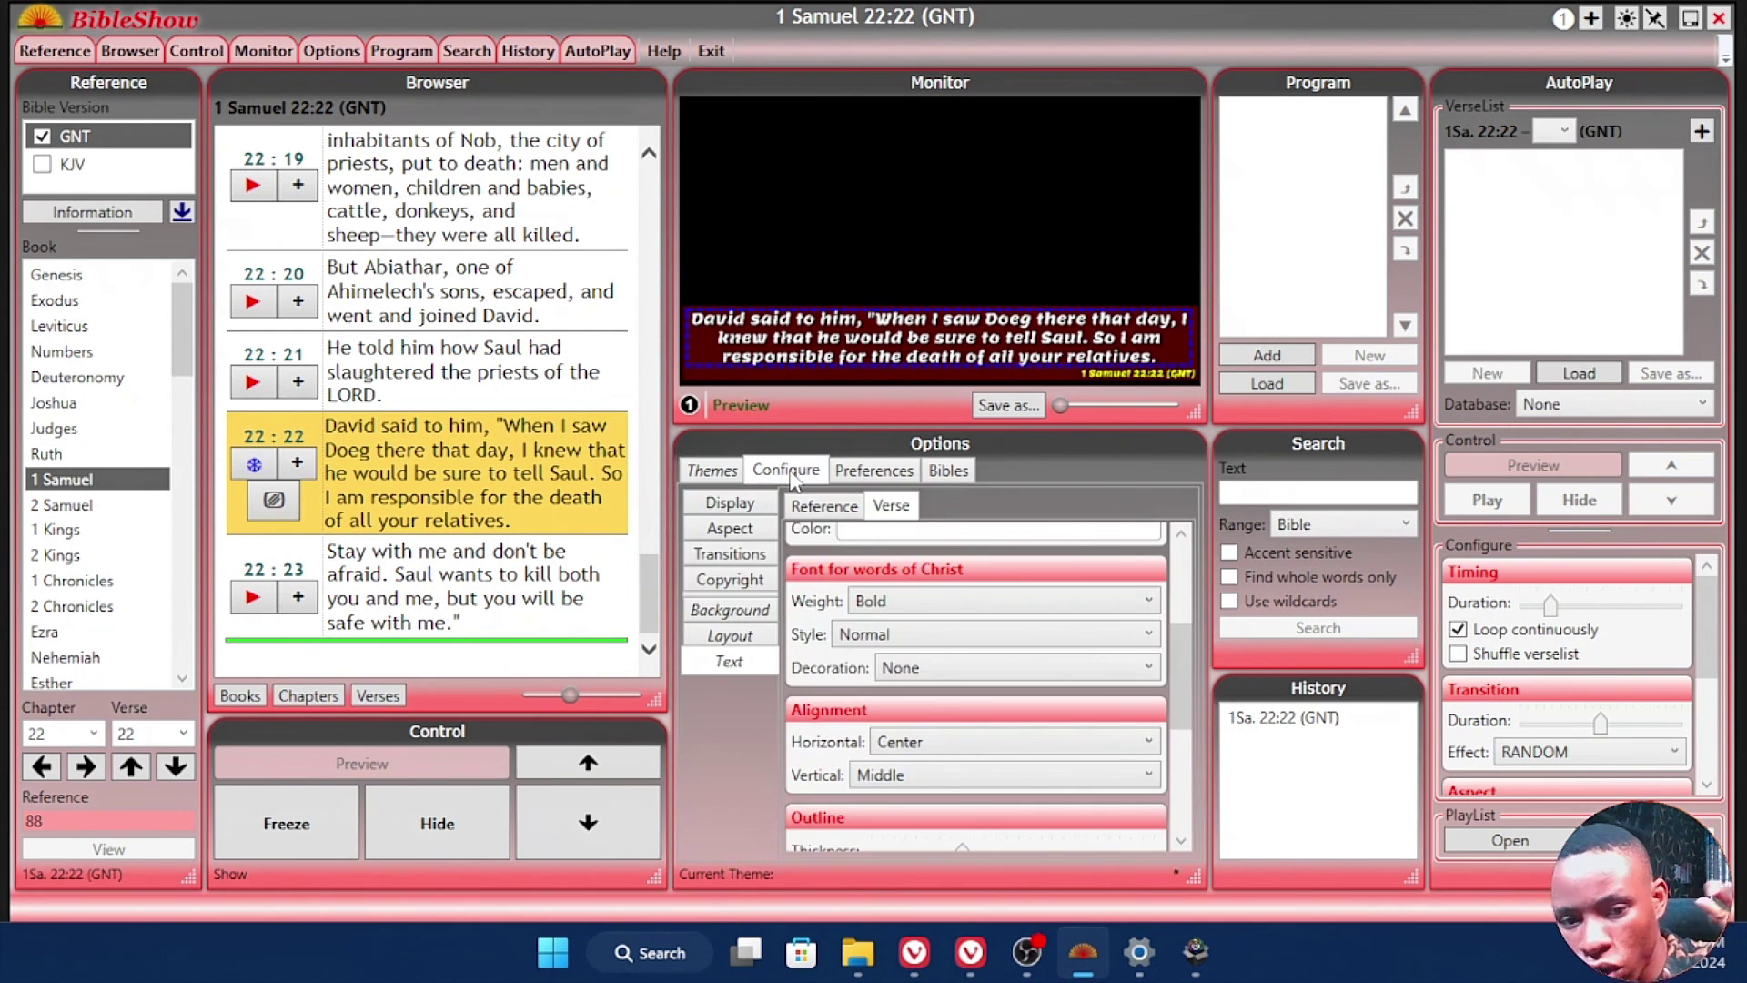
click(743, 640)
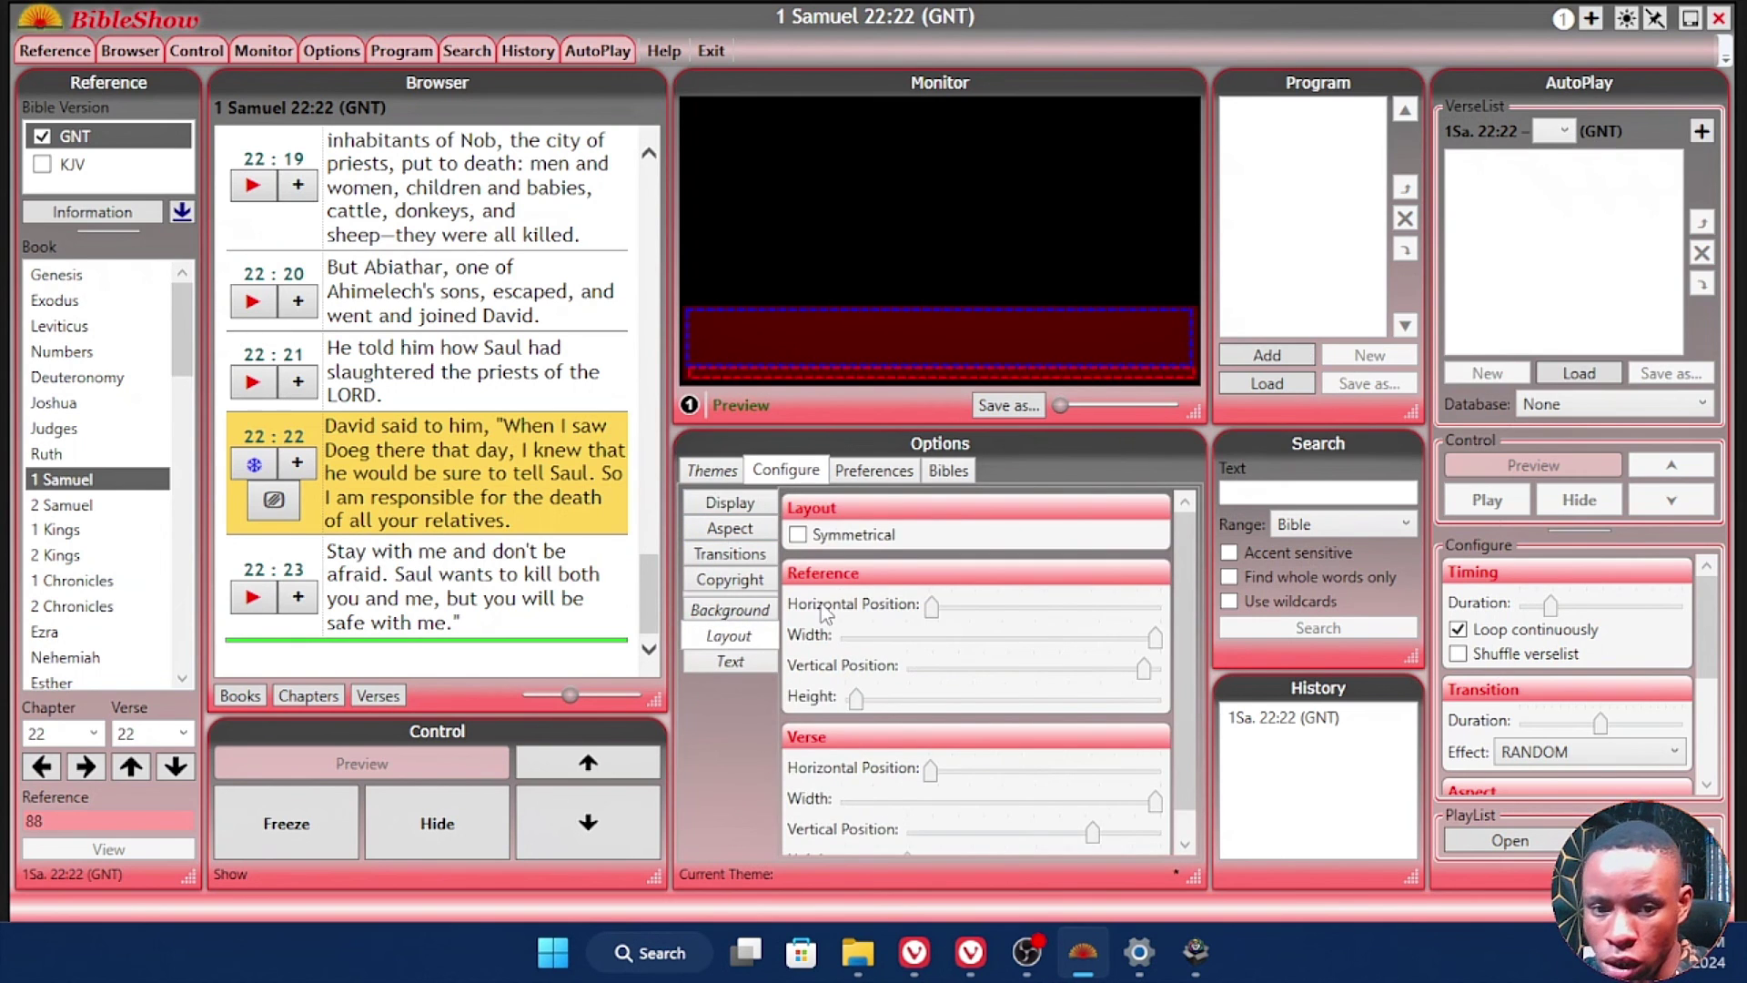